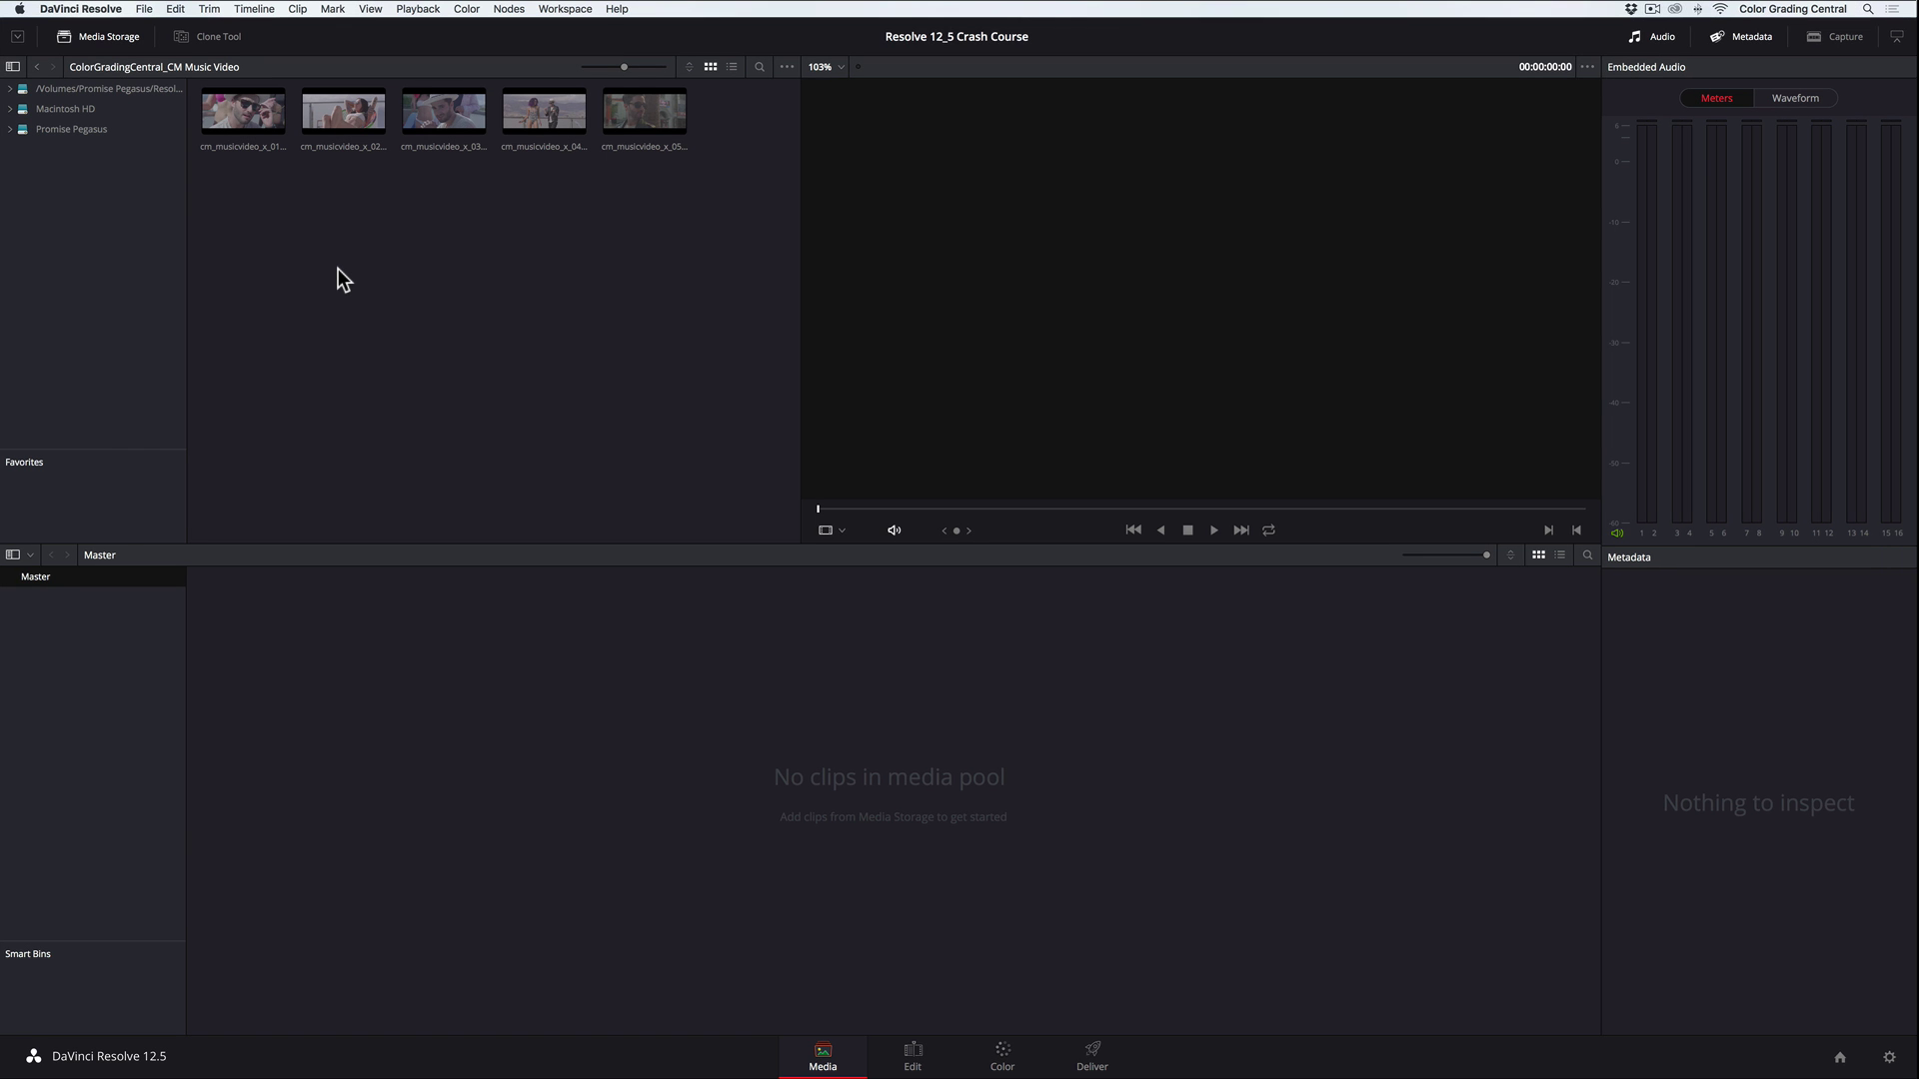
# - Select the five cm_musicvideo clips x_01 through x_05 and drag them into the Master media pool
pyautogui.click(232, 116)
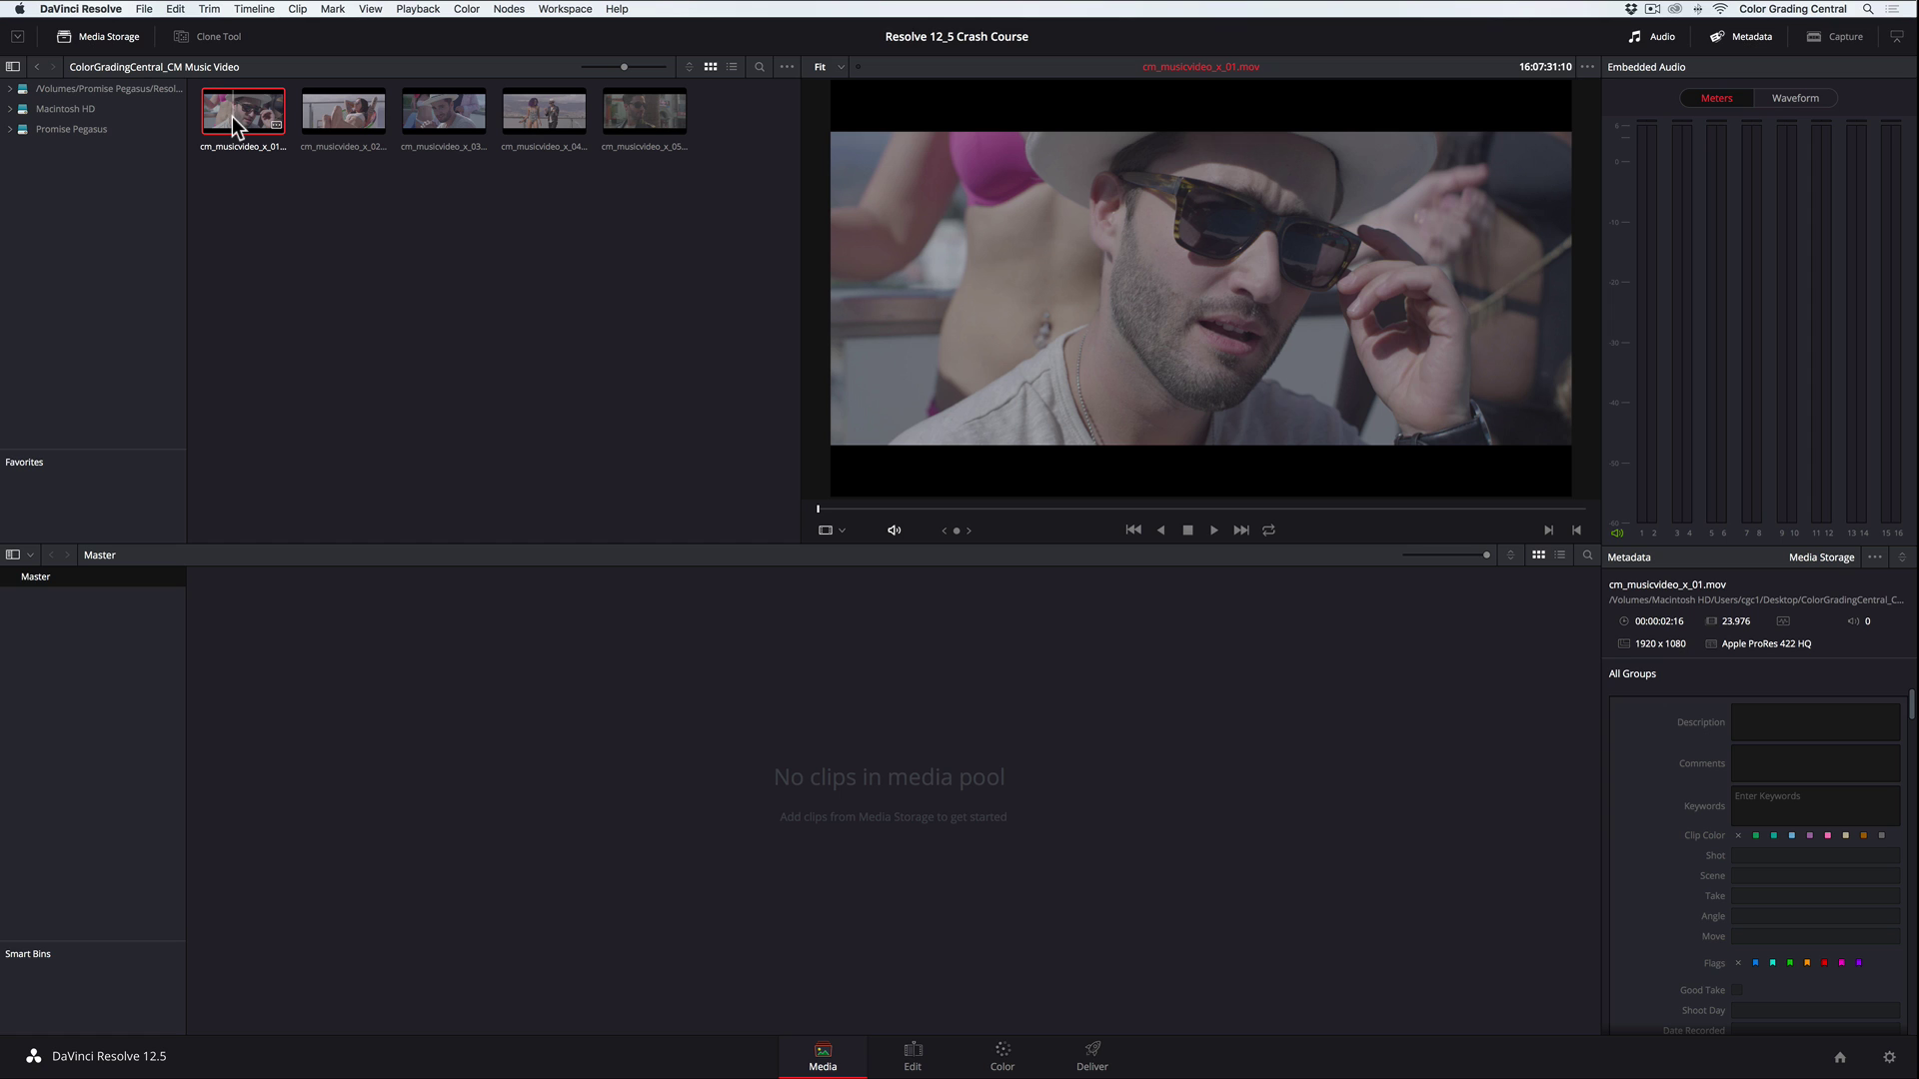
pyautogui.keyDown('shift'); pyautogui.click(656, 114); pyautogui.keyUp('shift')
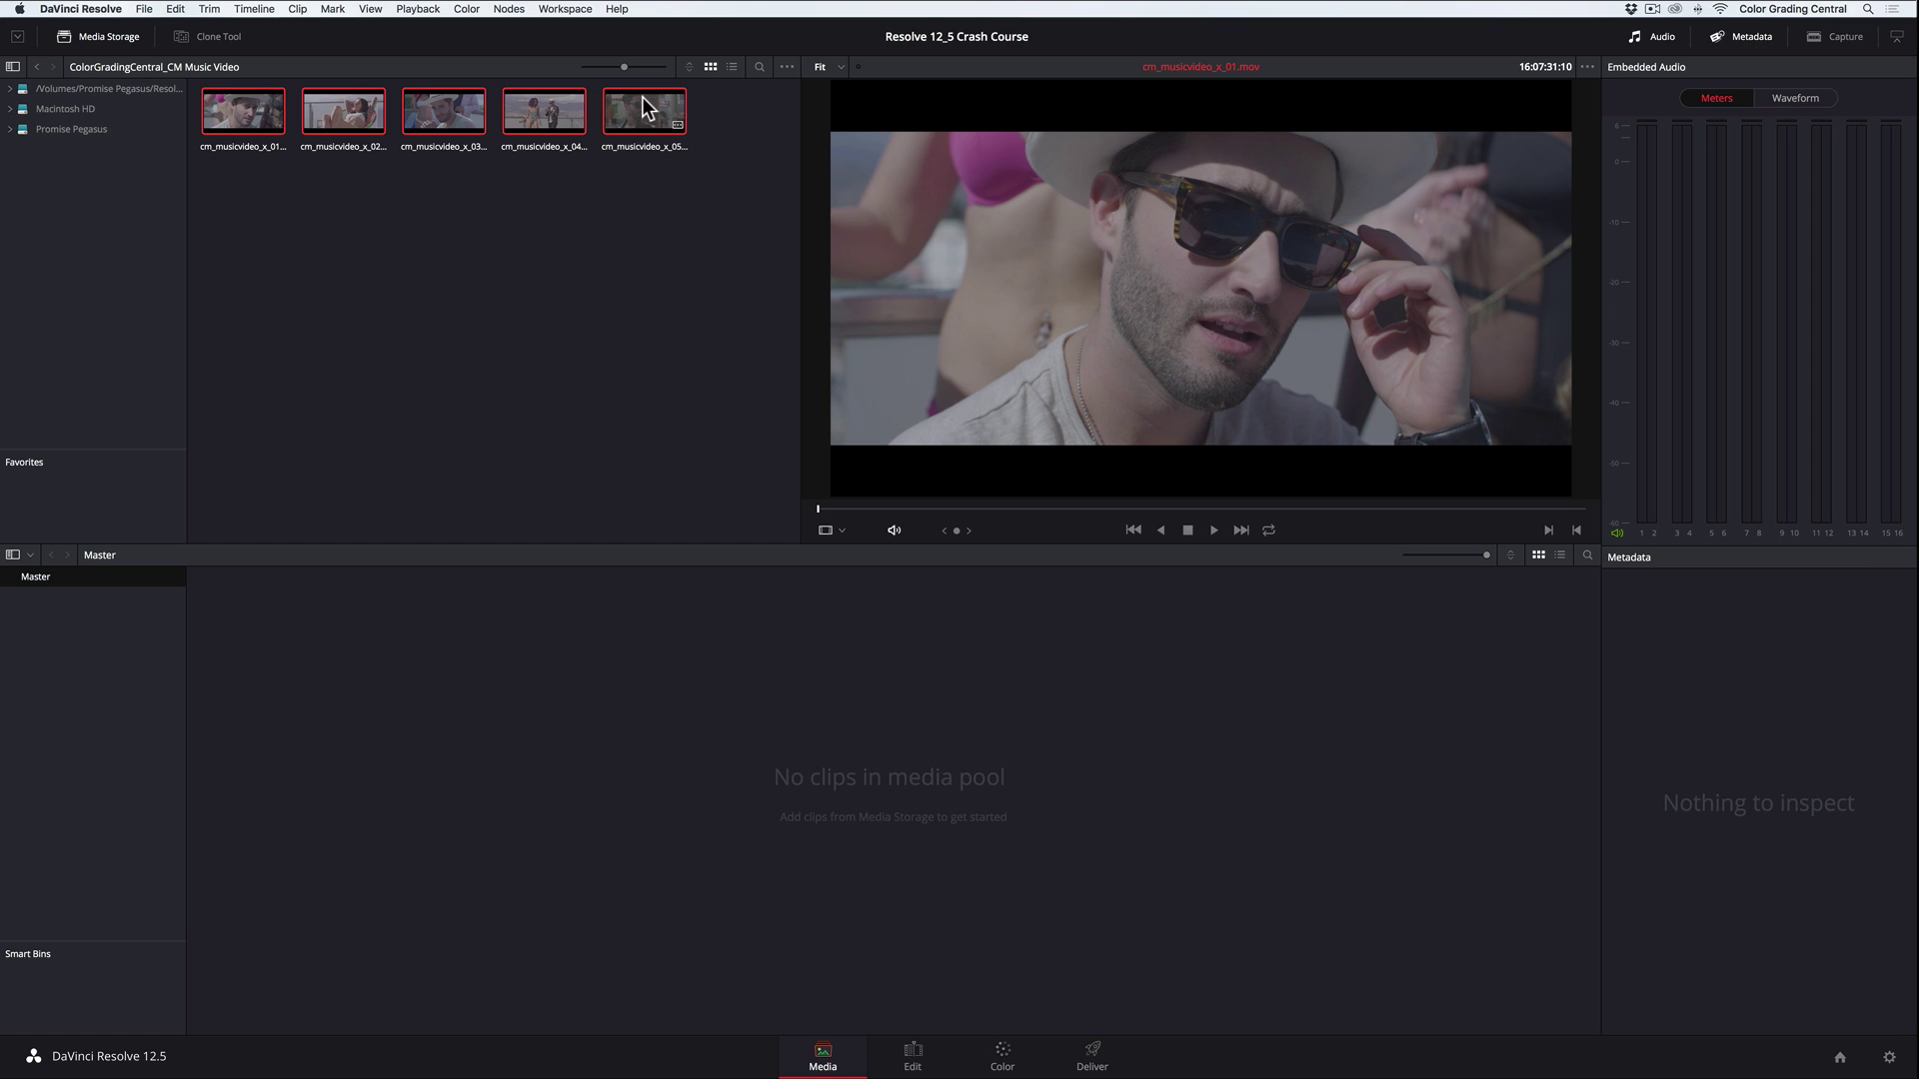
pyautogui.moveTo(656, 114); pyautogui.dragTo(880, 797)
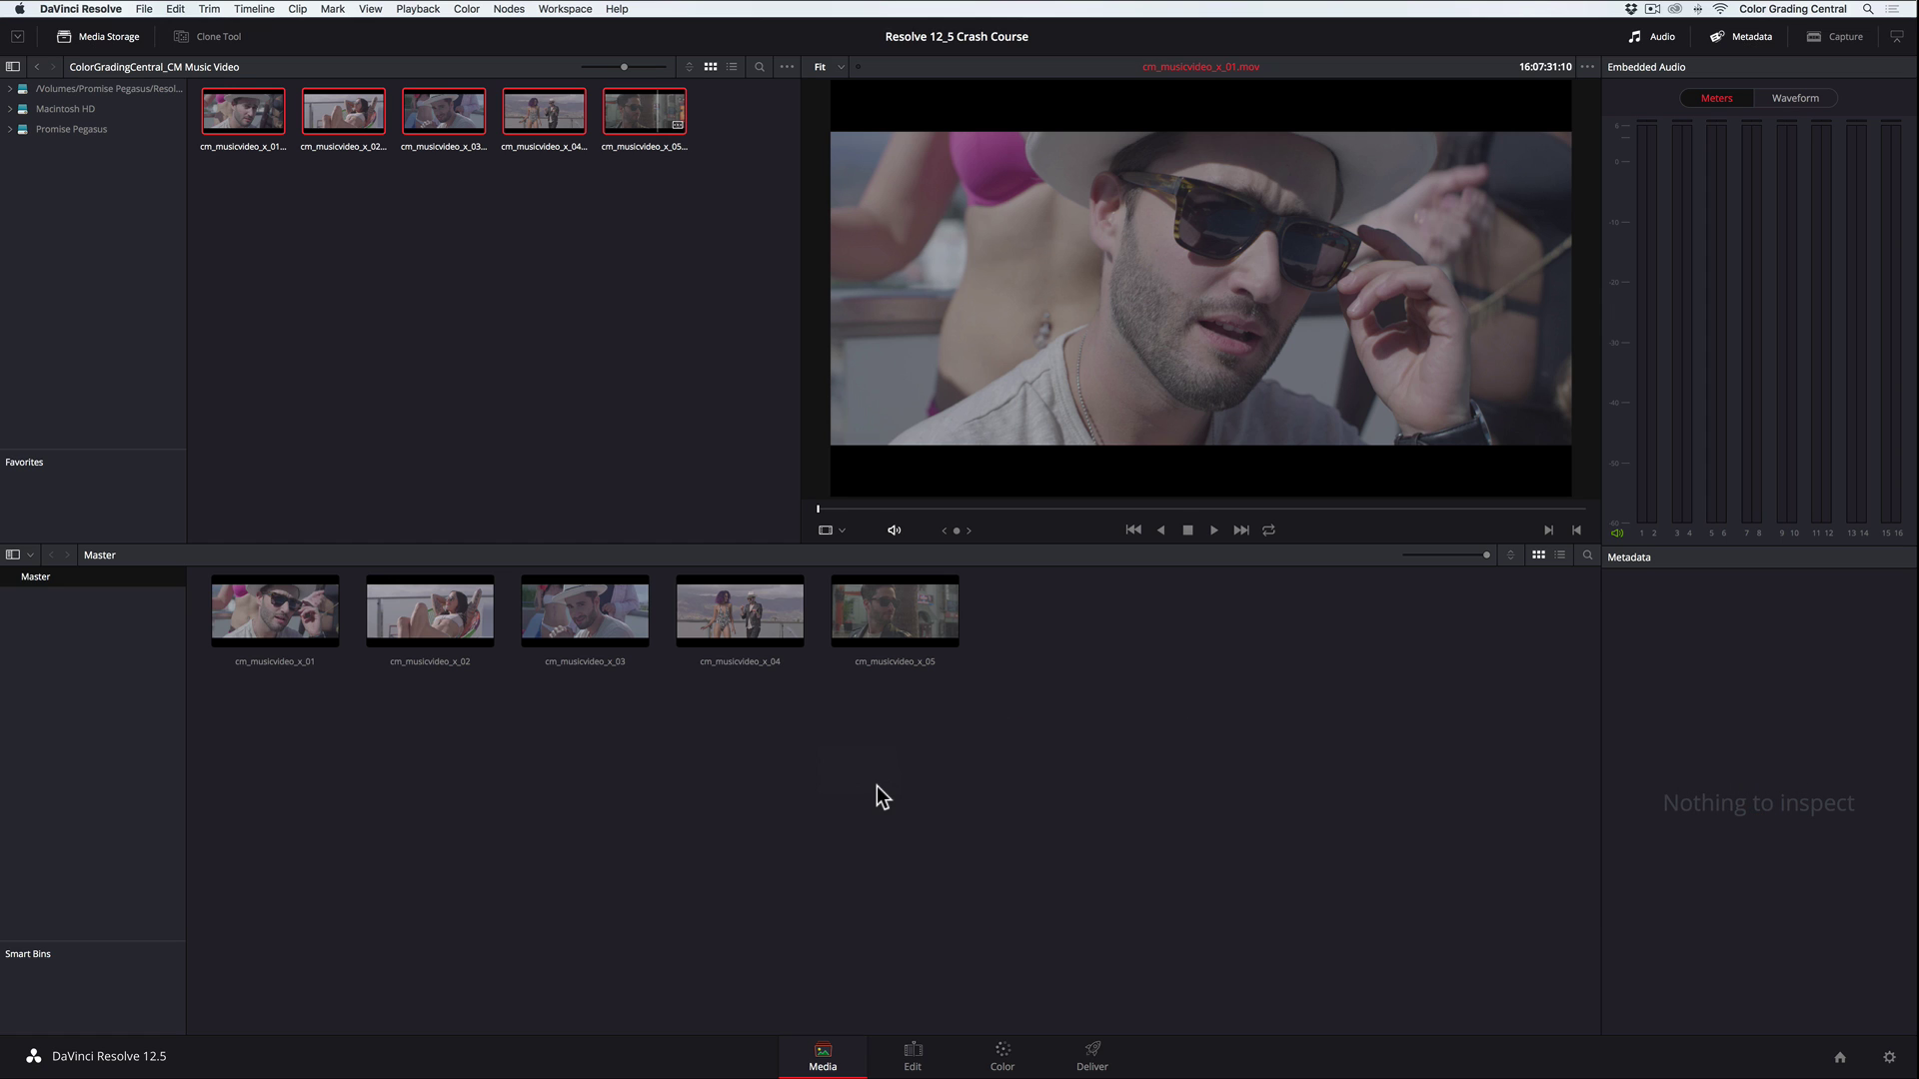
# - On the Edit page, create a new timeline named 'Crash Course'
pyautogui.click(912, 1055)
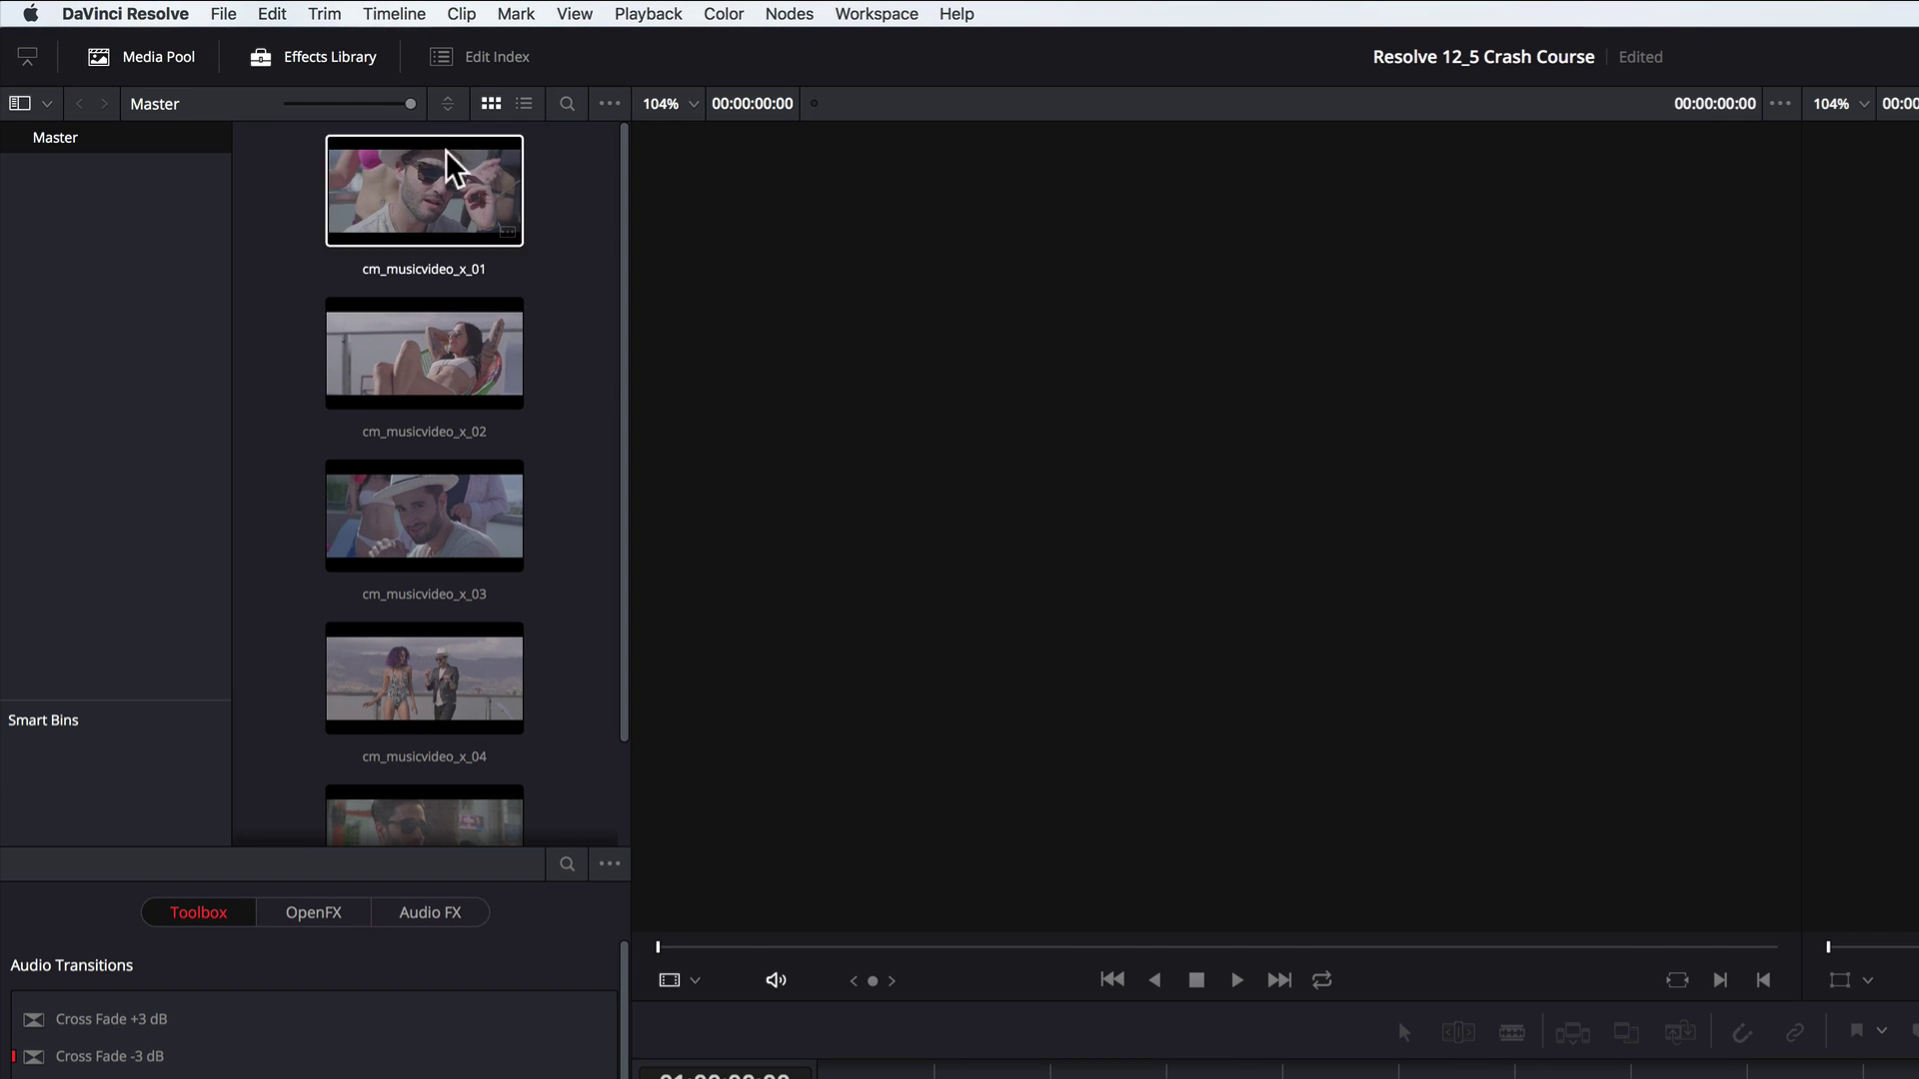
pyautogui.click(159, 10)
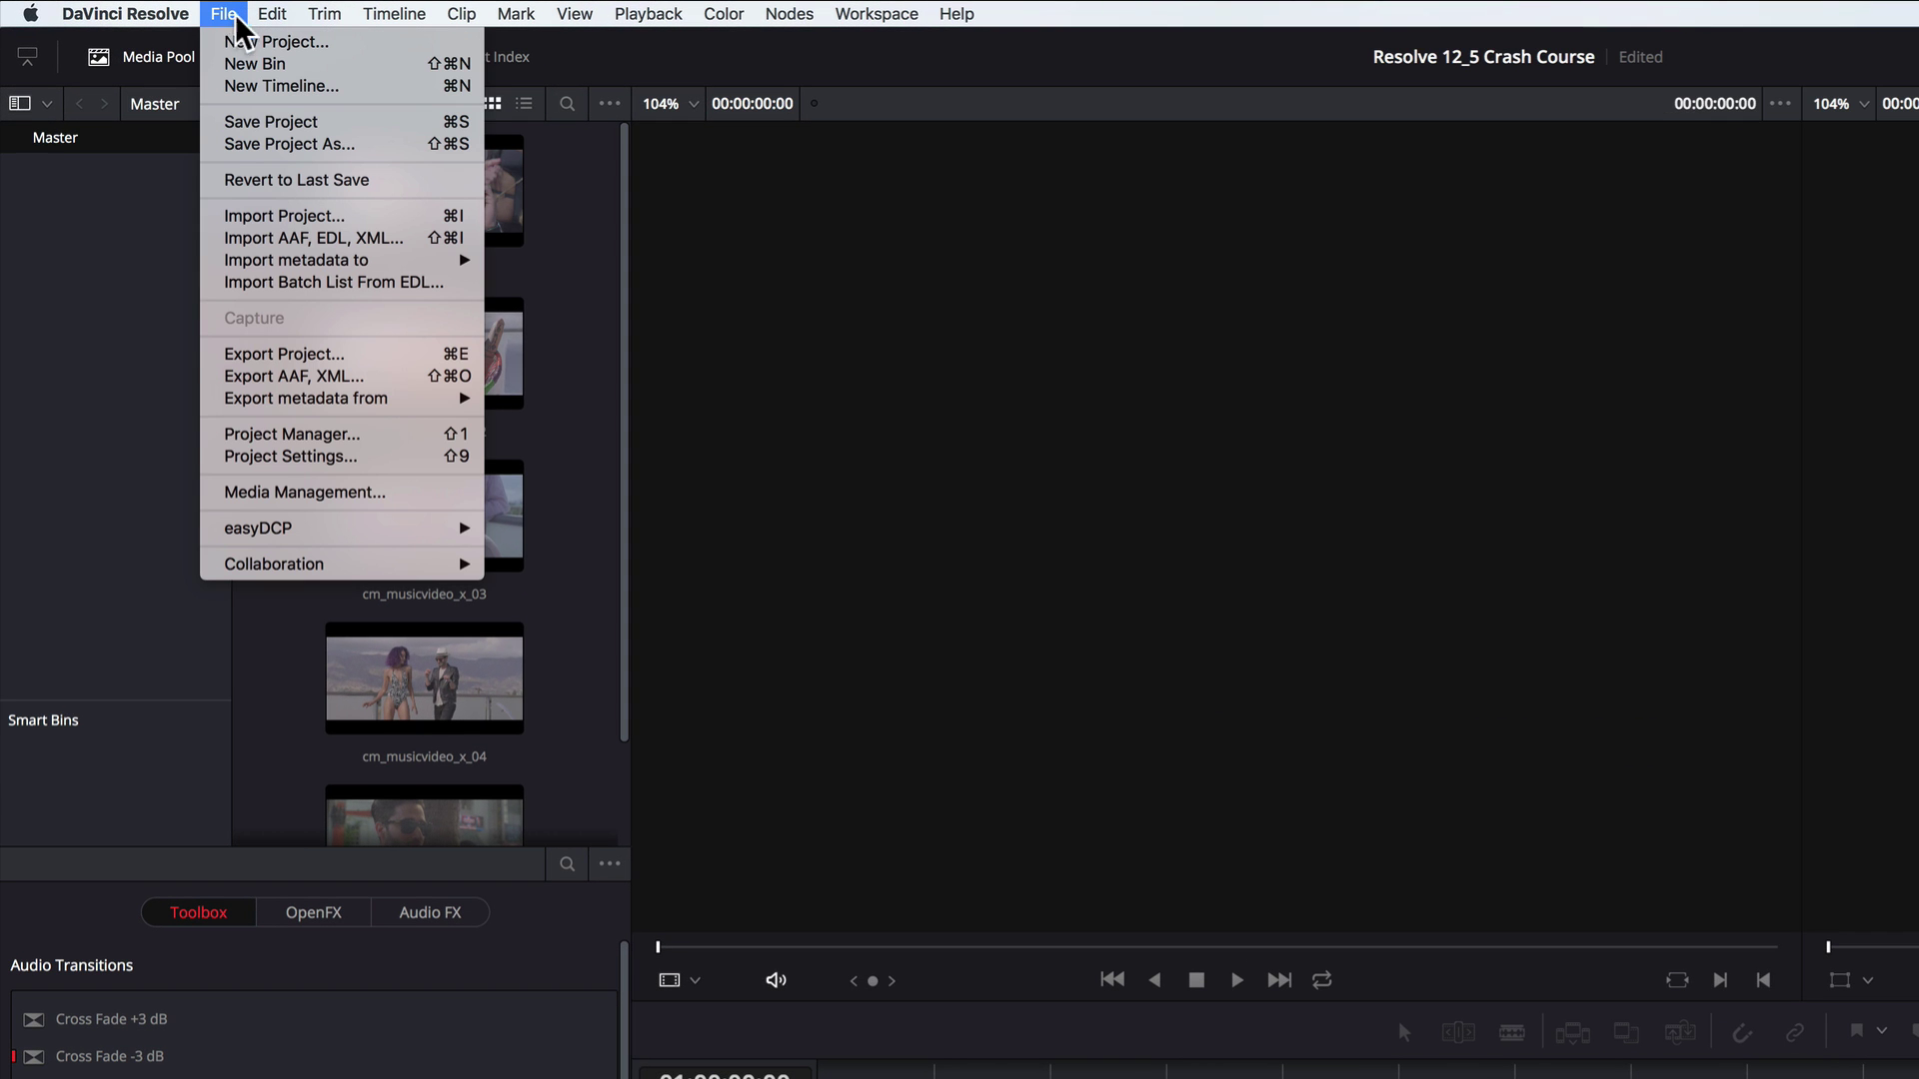
pyautogui.click(262, 85)
pyautogui.write('Crash Course')
pyautogui.click(1599, 985)
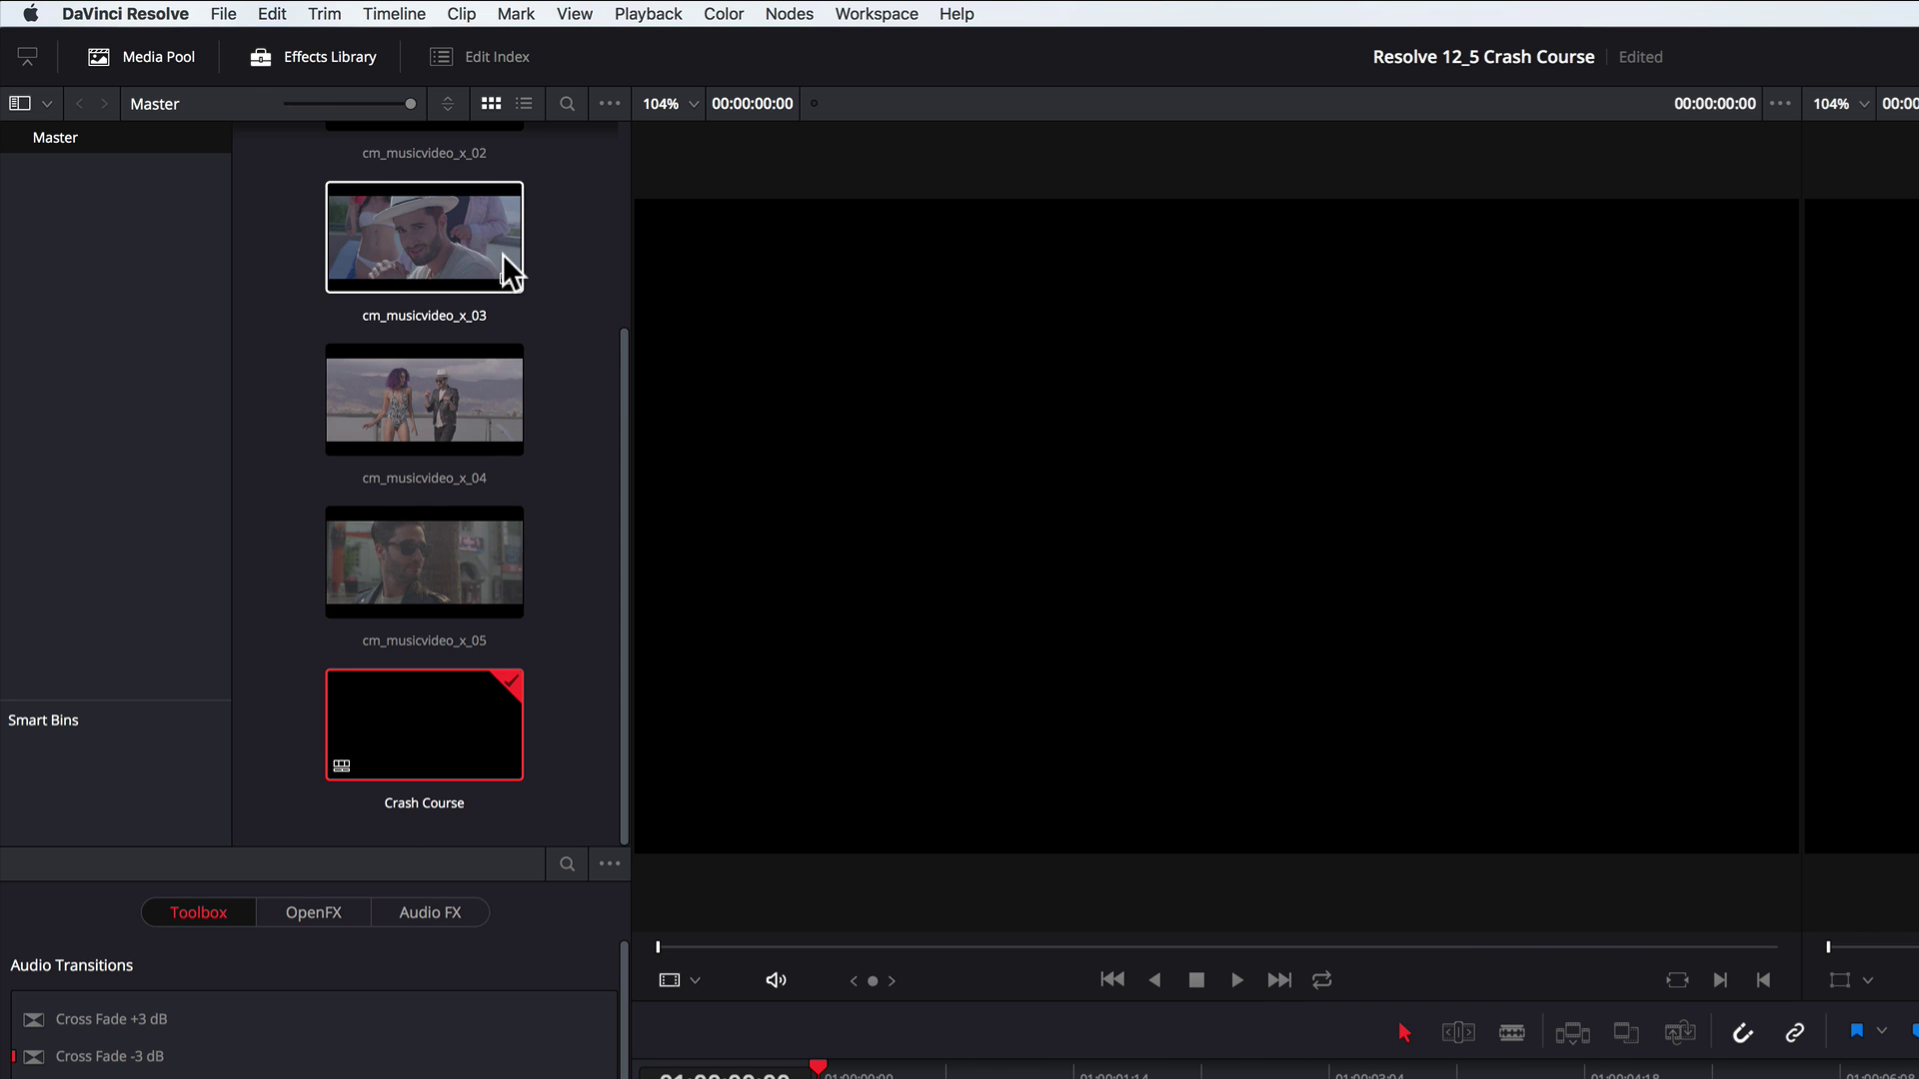
# - Place all five clips on V1, then ripple-trim the fourth clip's start in Trim mode
pyautogui.scroll(3, 502, 254)
pyautogui.click(500, 250)
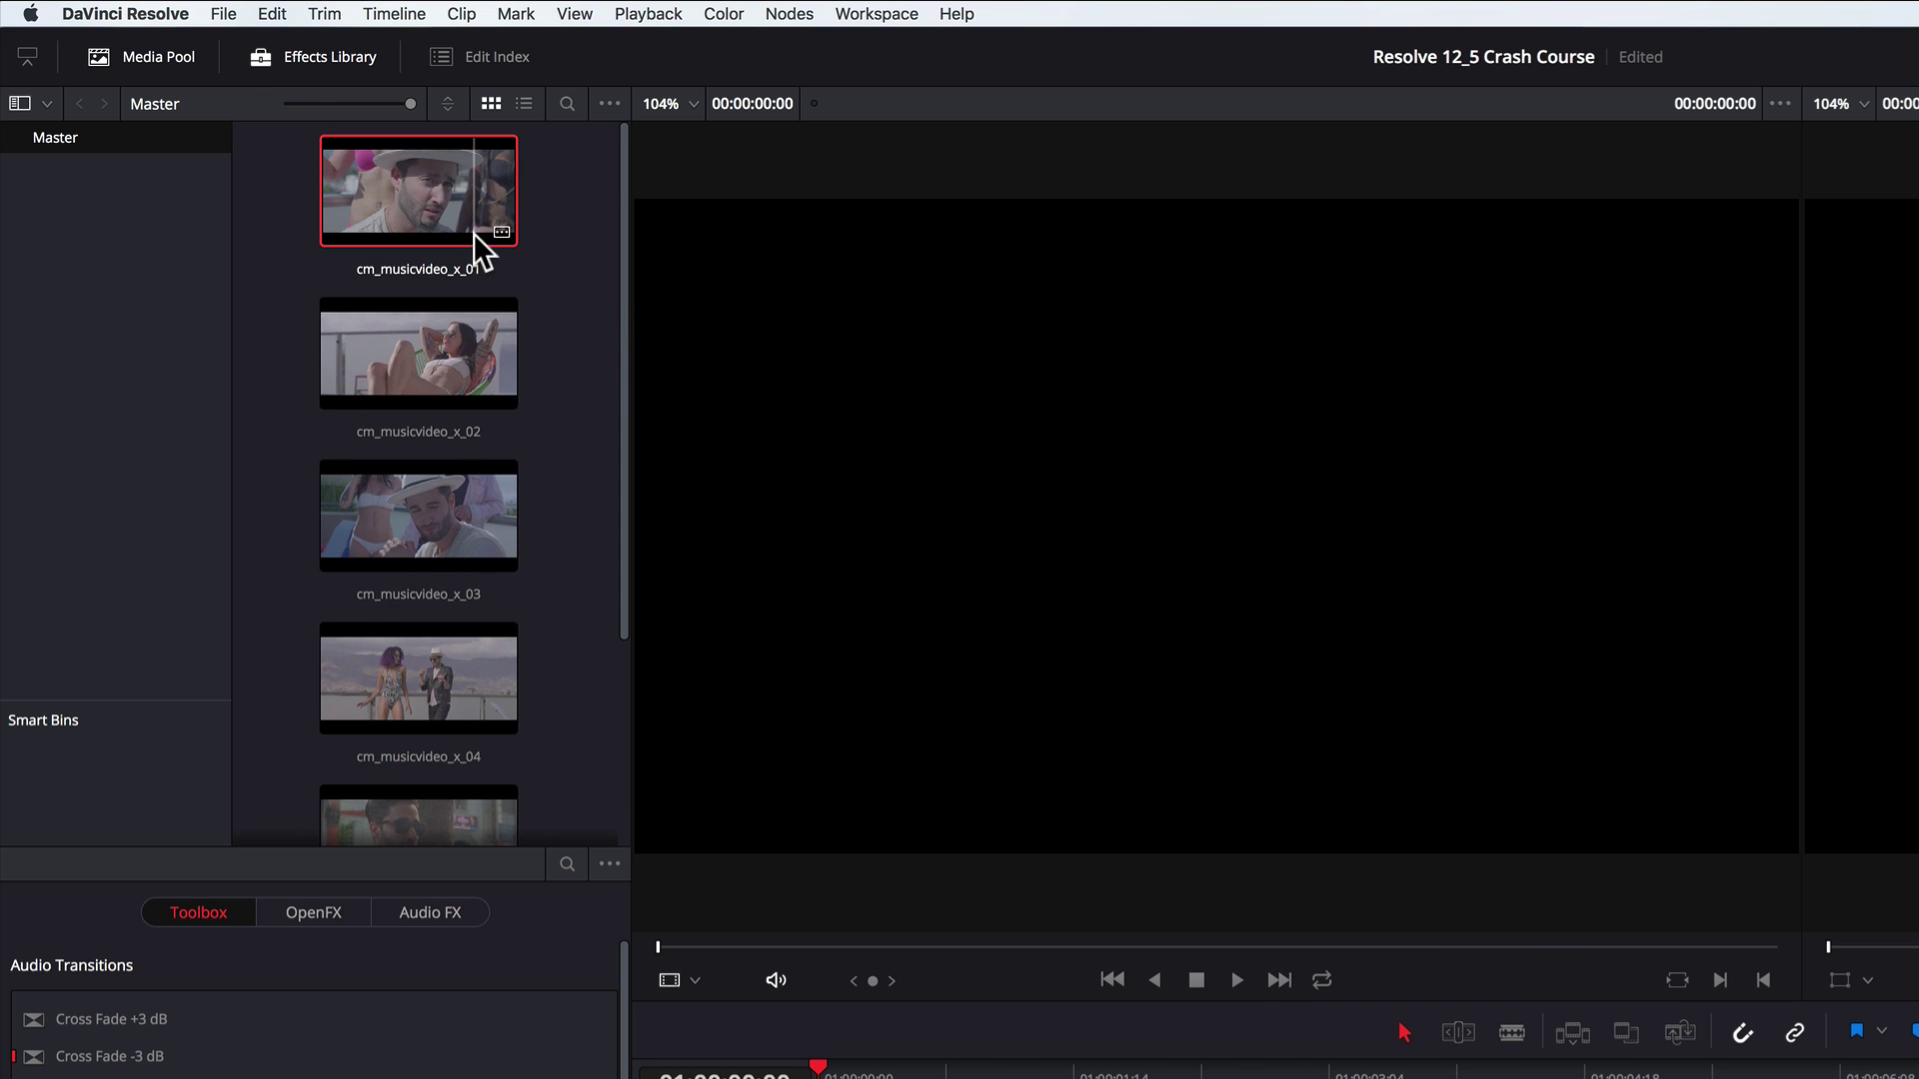
pyautogui.scroll(-5, 473, 232)
pyautogui.keyDown('shift'); pyautogui.click(441, 549); pyautogui.keyUp('shift')
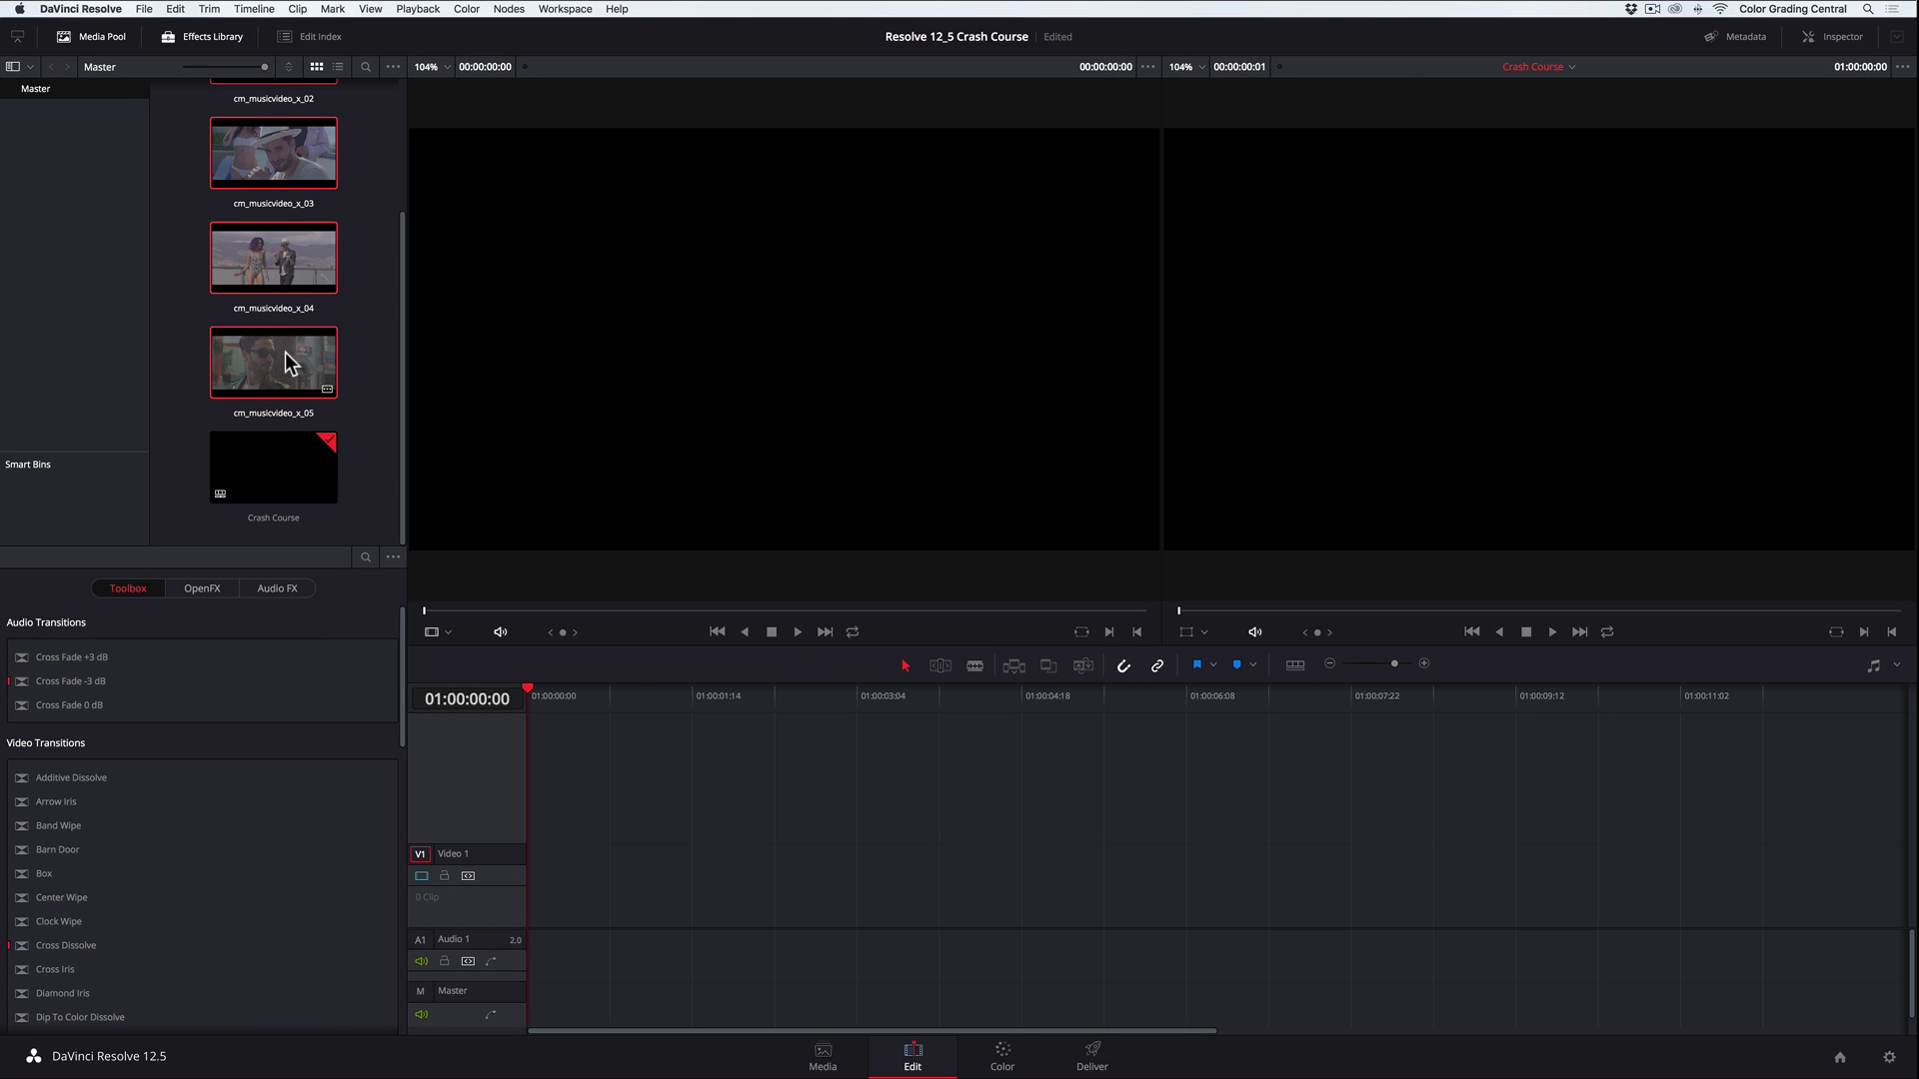
pyautogui.moveTo(285, 352); pyautogui.dragTo(537, 882)
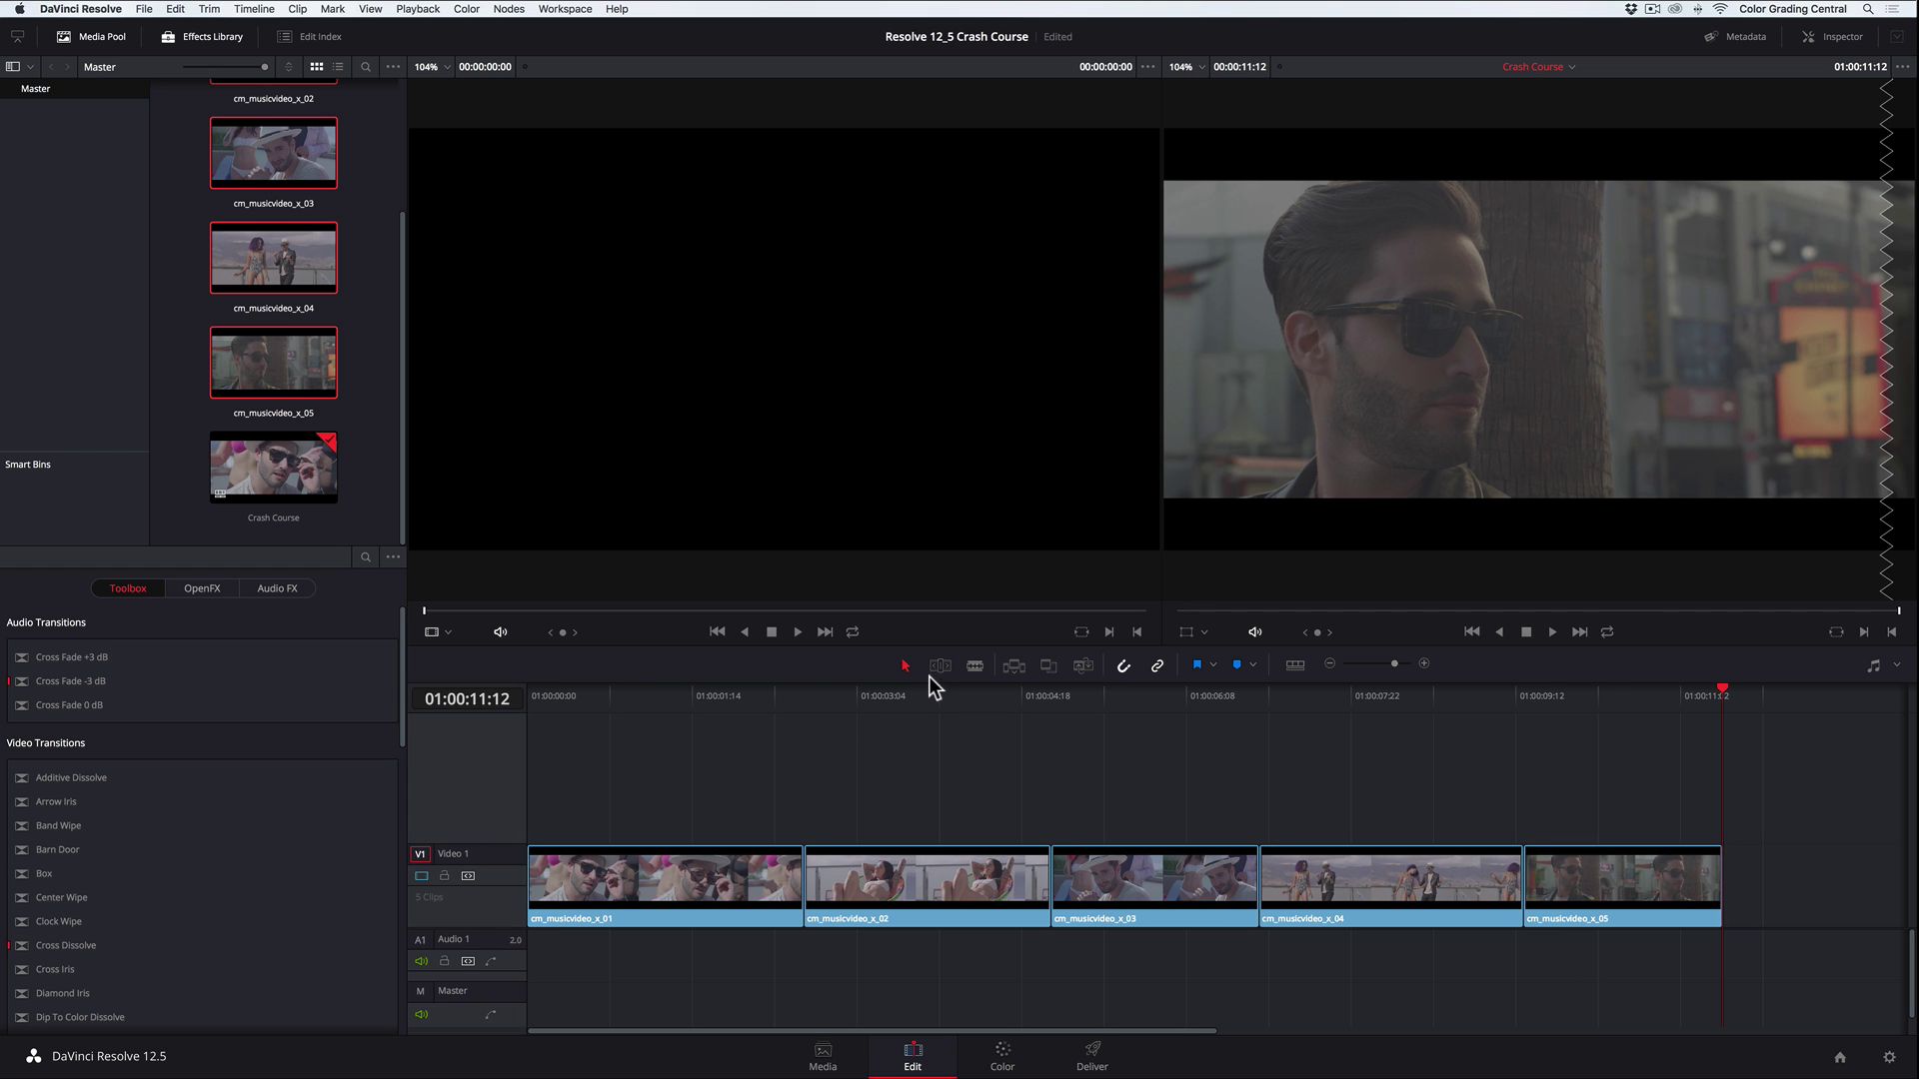
pyautogui.click(935, 667)
pyautogui.moveTo(1246, 879)
pyautogui.mouseDown()
pyautogui.moveTo(1197, 873)
pyautogui.moveTo(1262, 893)
pyautogui.moveTo(1195, 885)
pyautogui.moveTo(1252, 888)
pyautogui.mouseUp()
pyautogui.click(1002, 1052)
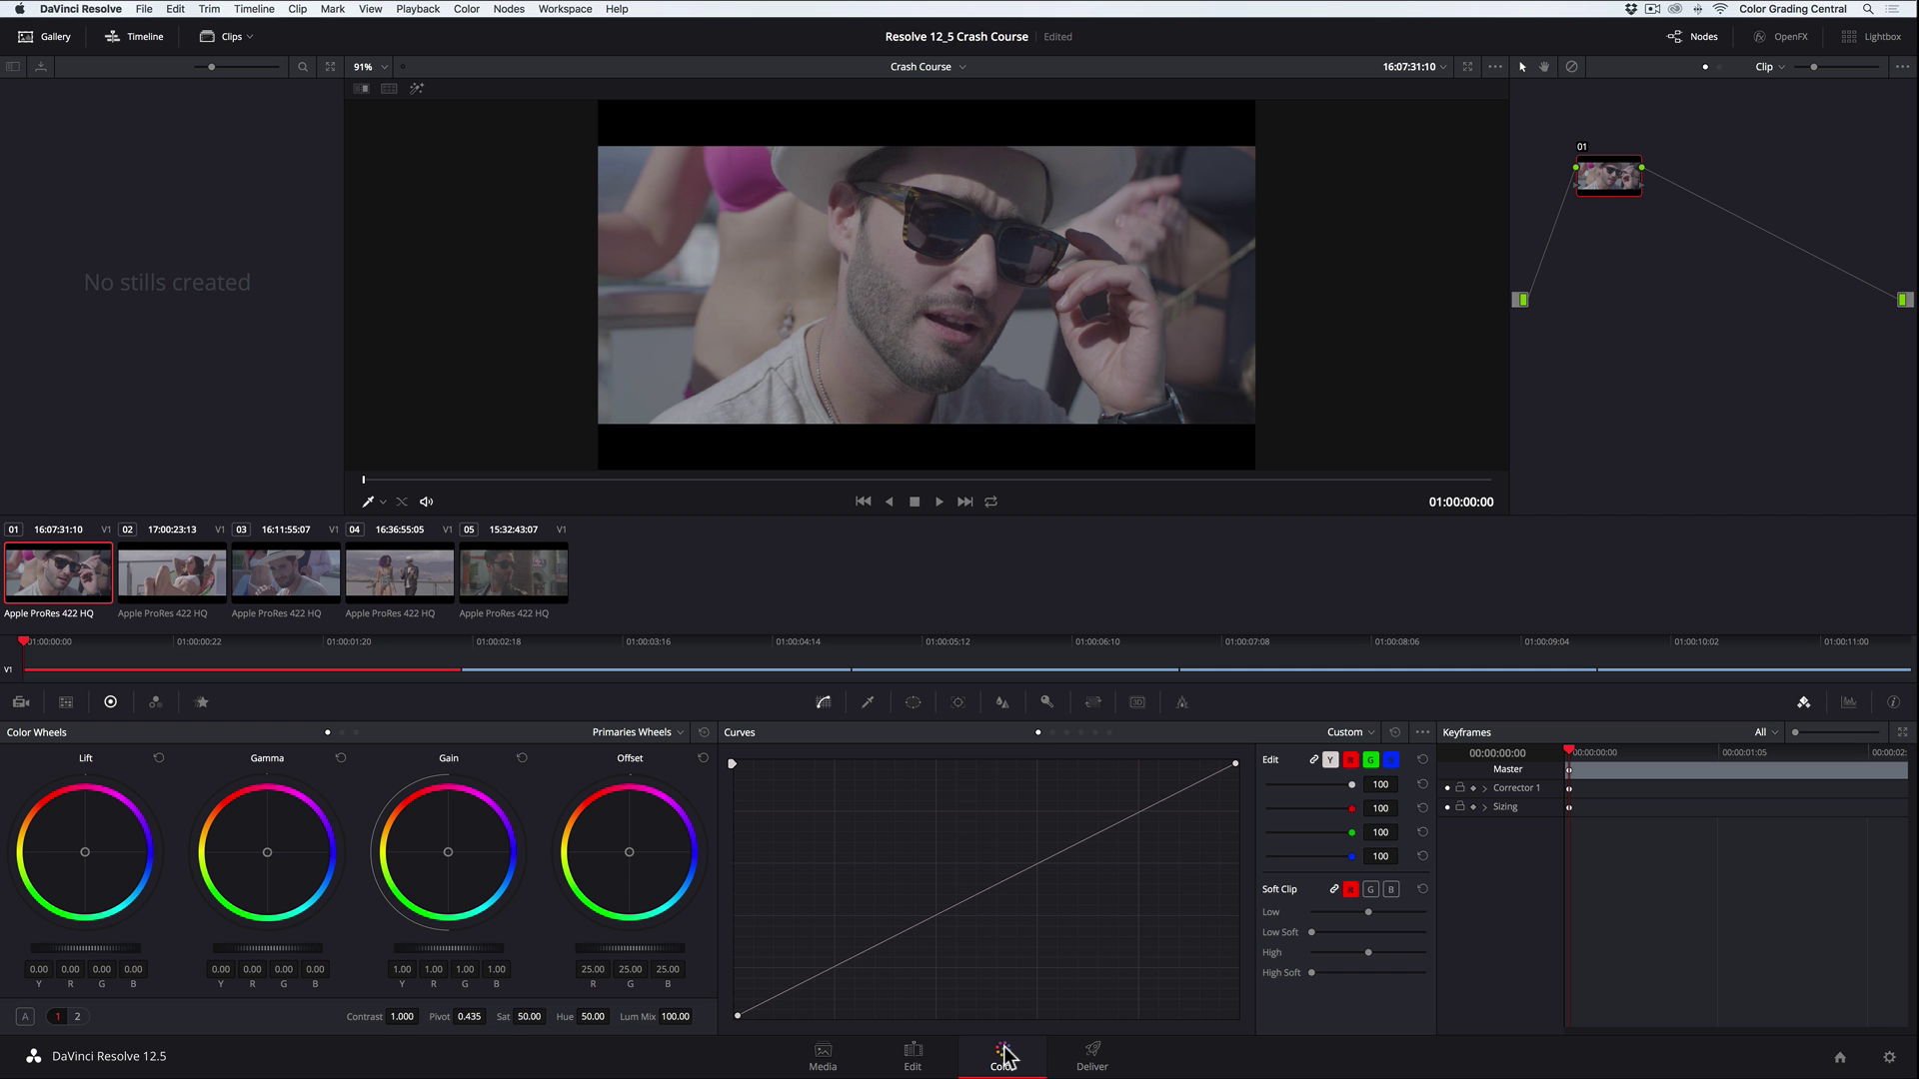
pyautogui.hotkey('alt', 'f')
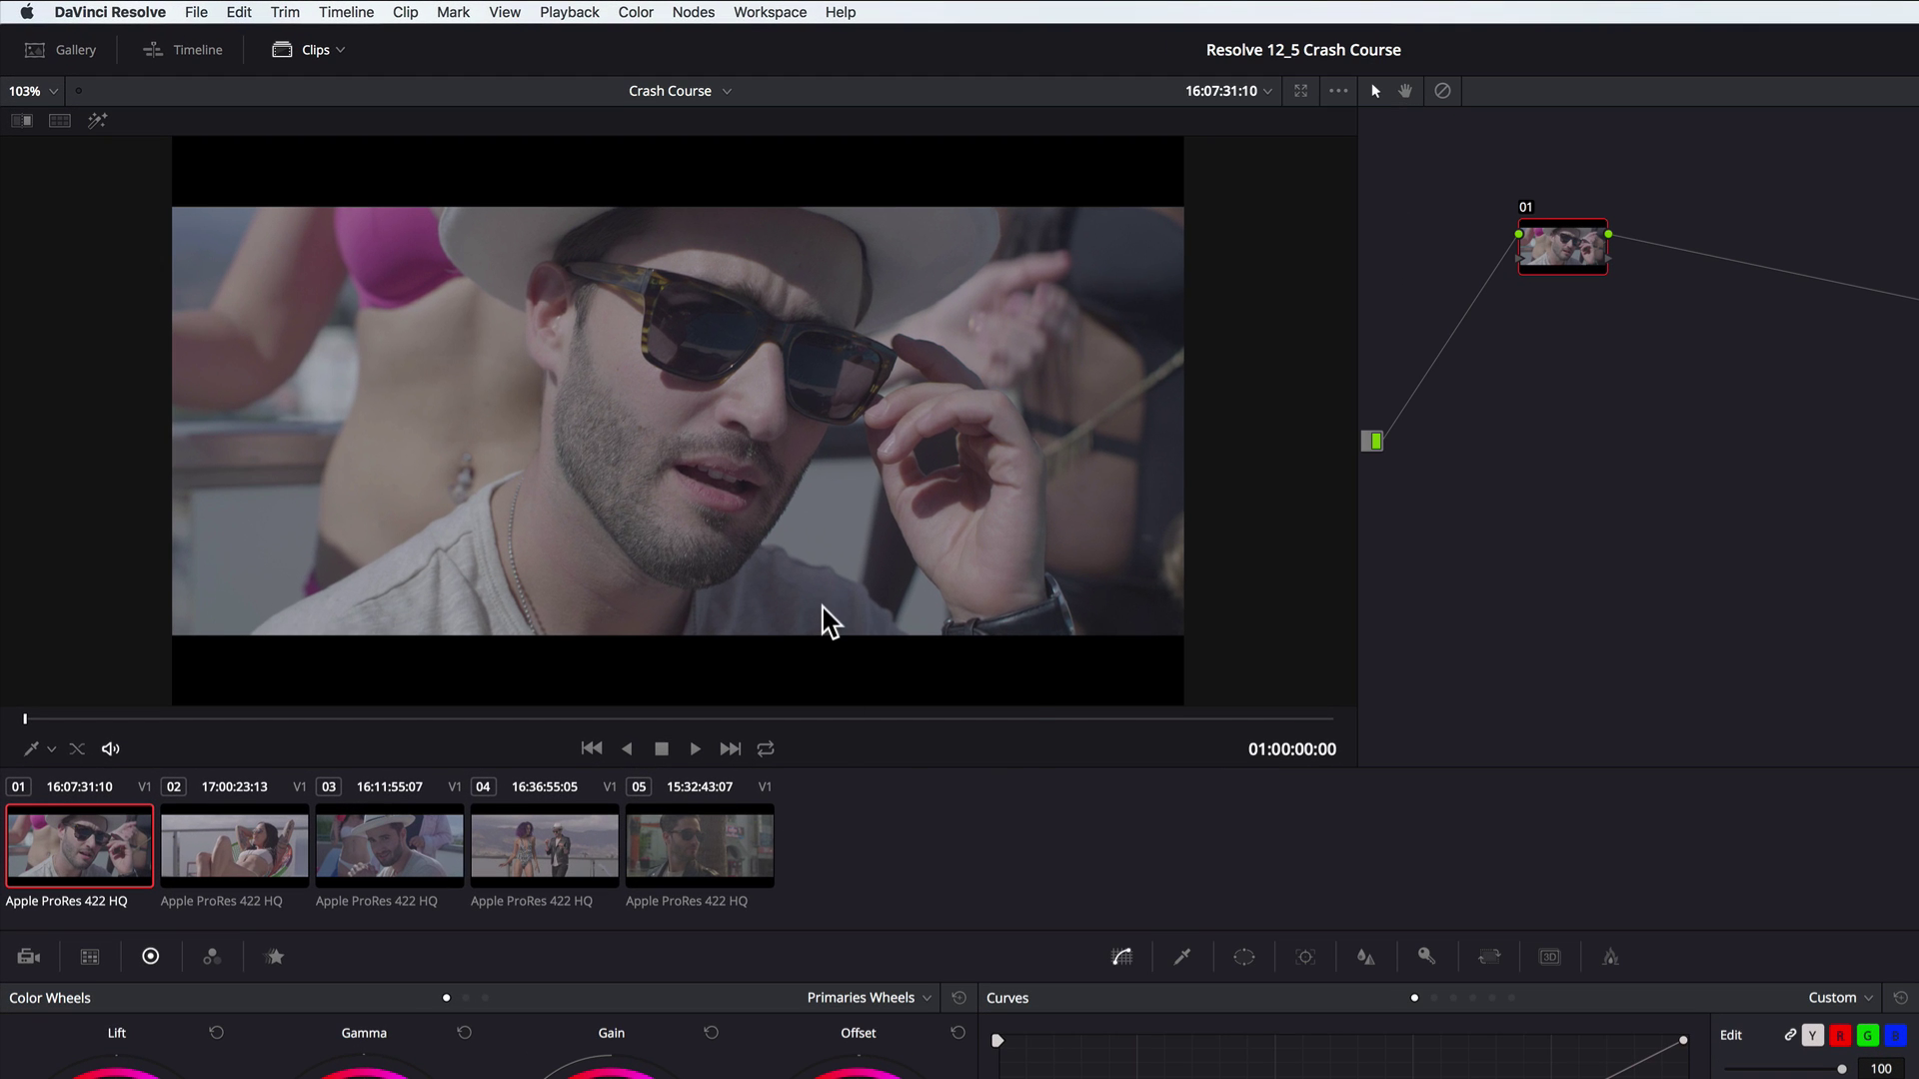
# - Show the scopes with a coloured RGB waveform and the vectorscope's skin-tone indicator line
pyautogui.rightClick(603, 449)
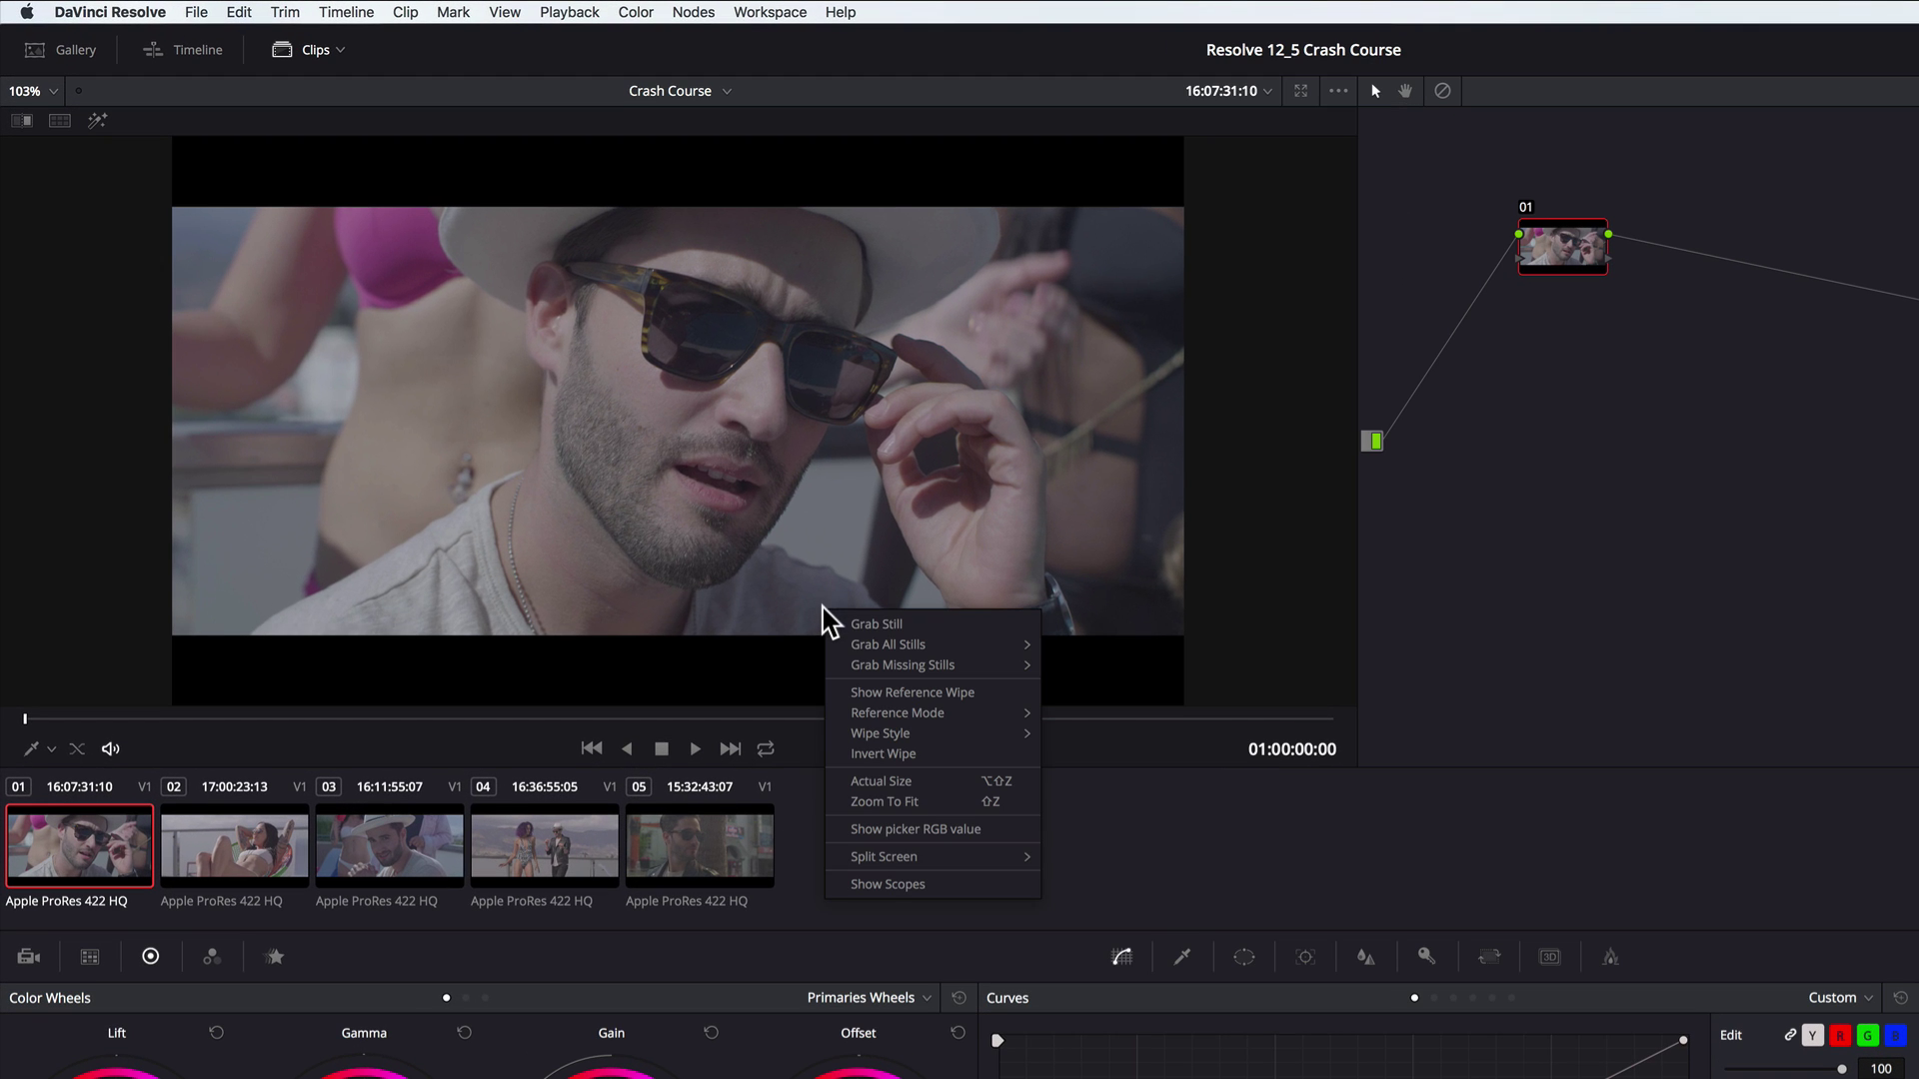
pyautogui.click(880, 883)
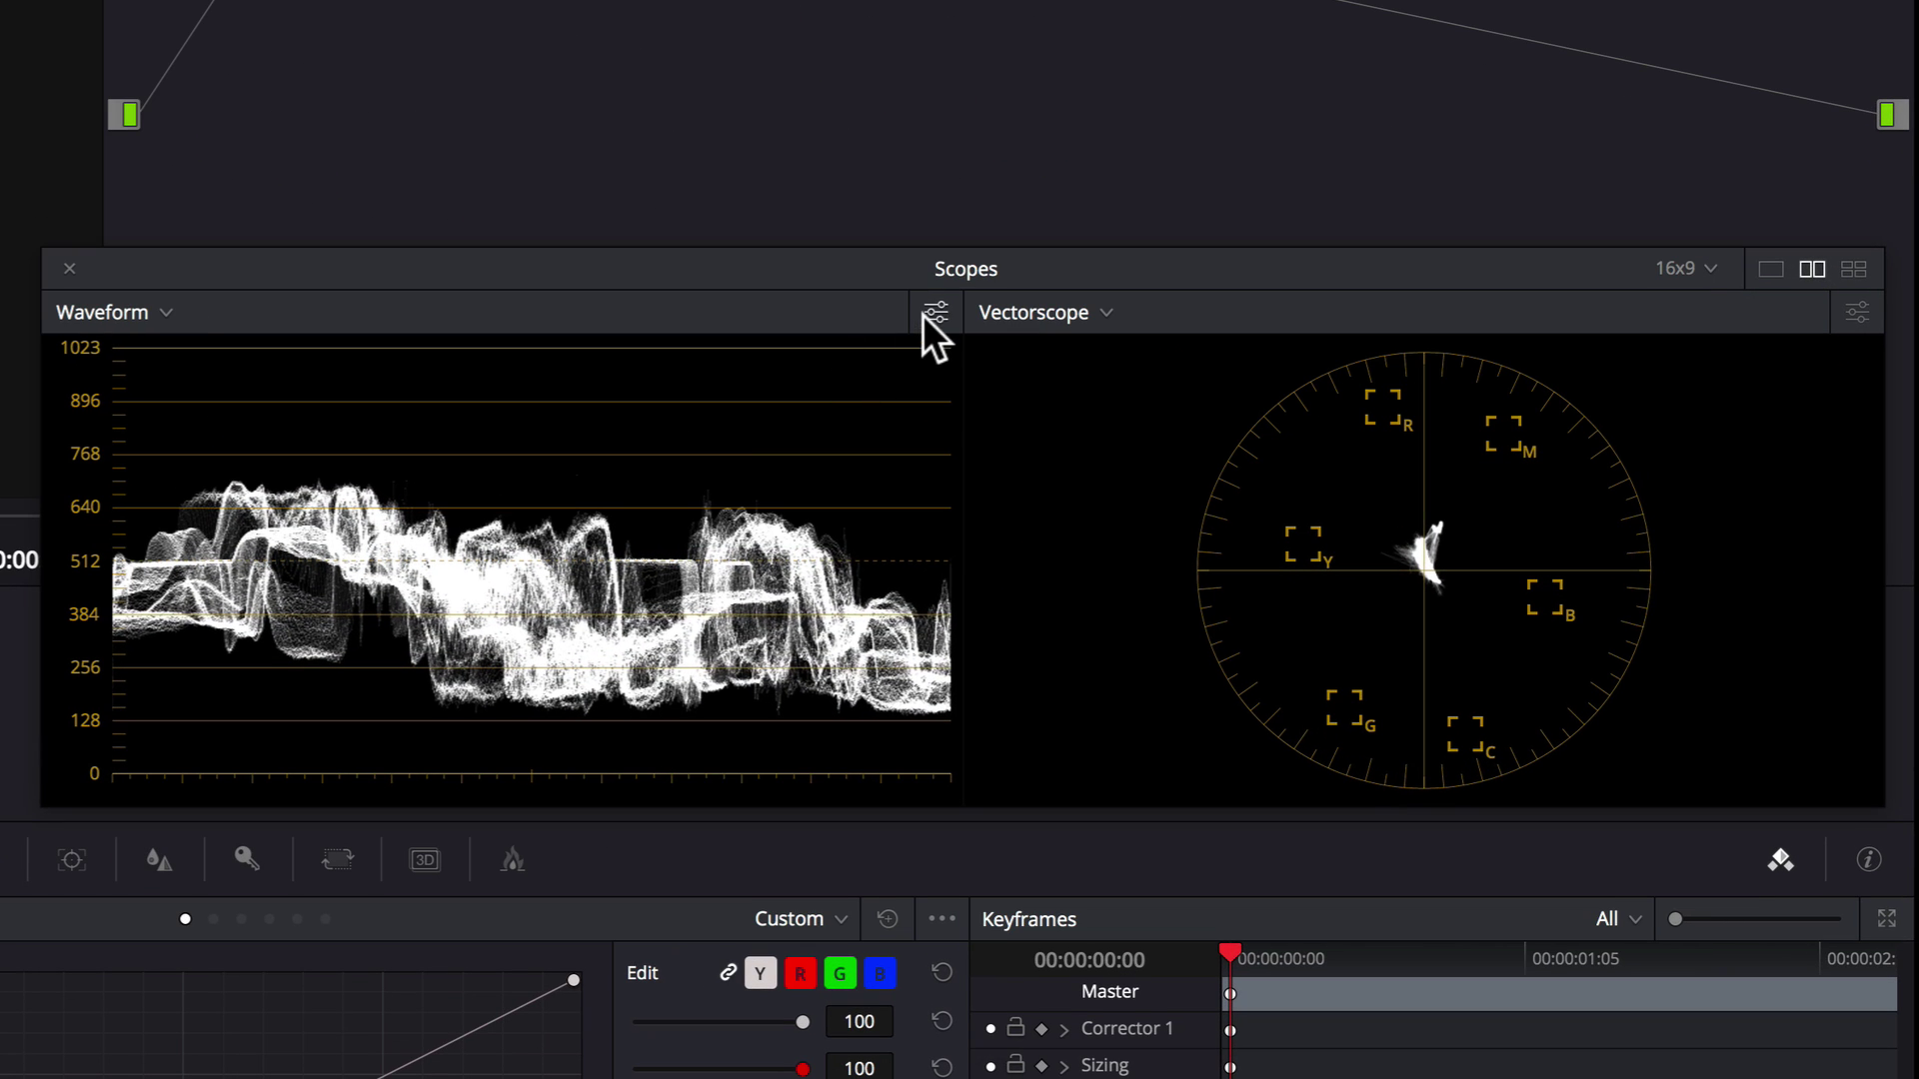
pyautogui.click(921, 315)
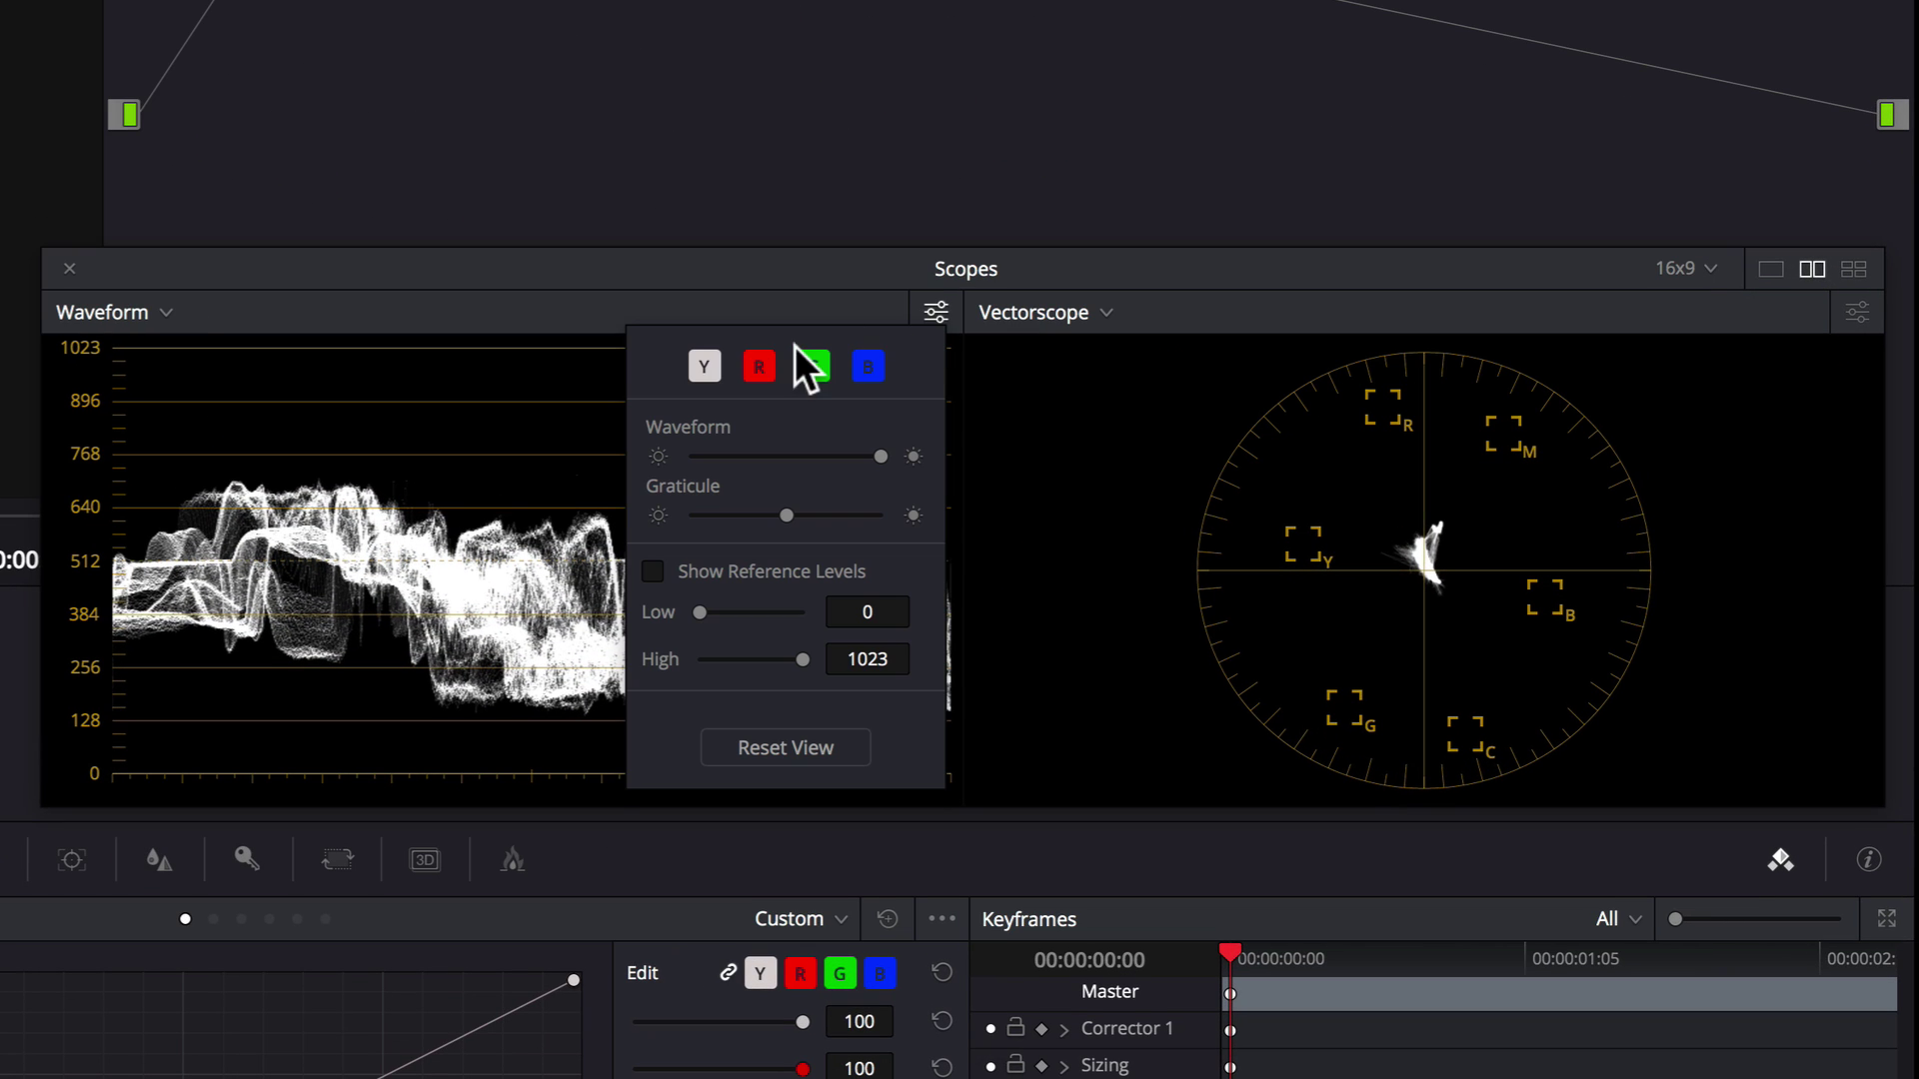
pyautogui.click(715, 366)
pyautogui.click(1856, 313)
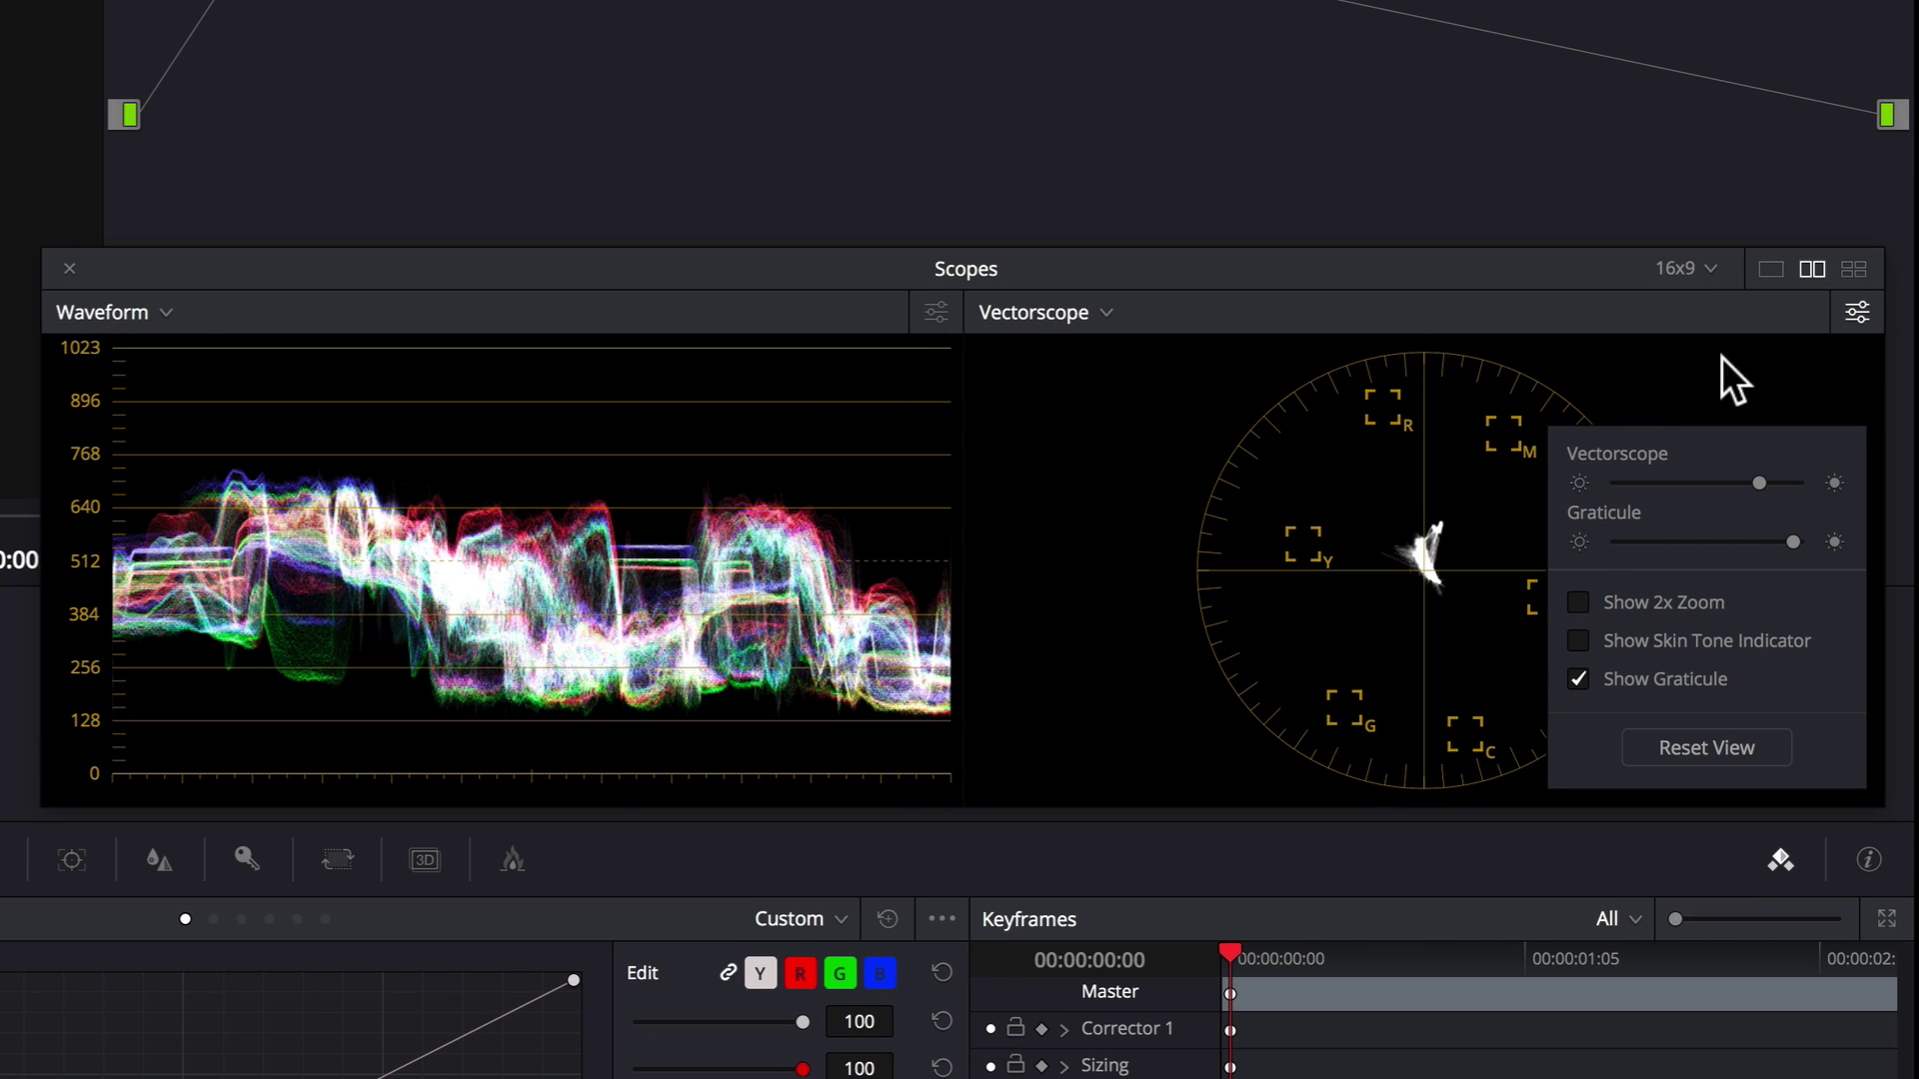
pyautogui.click(1578, 630)
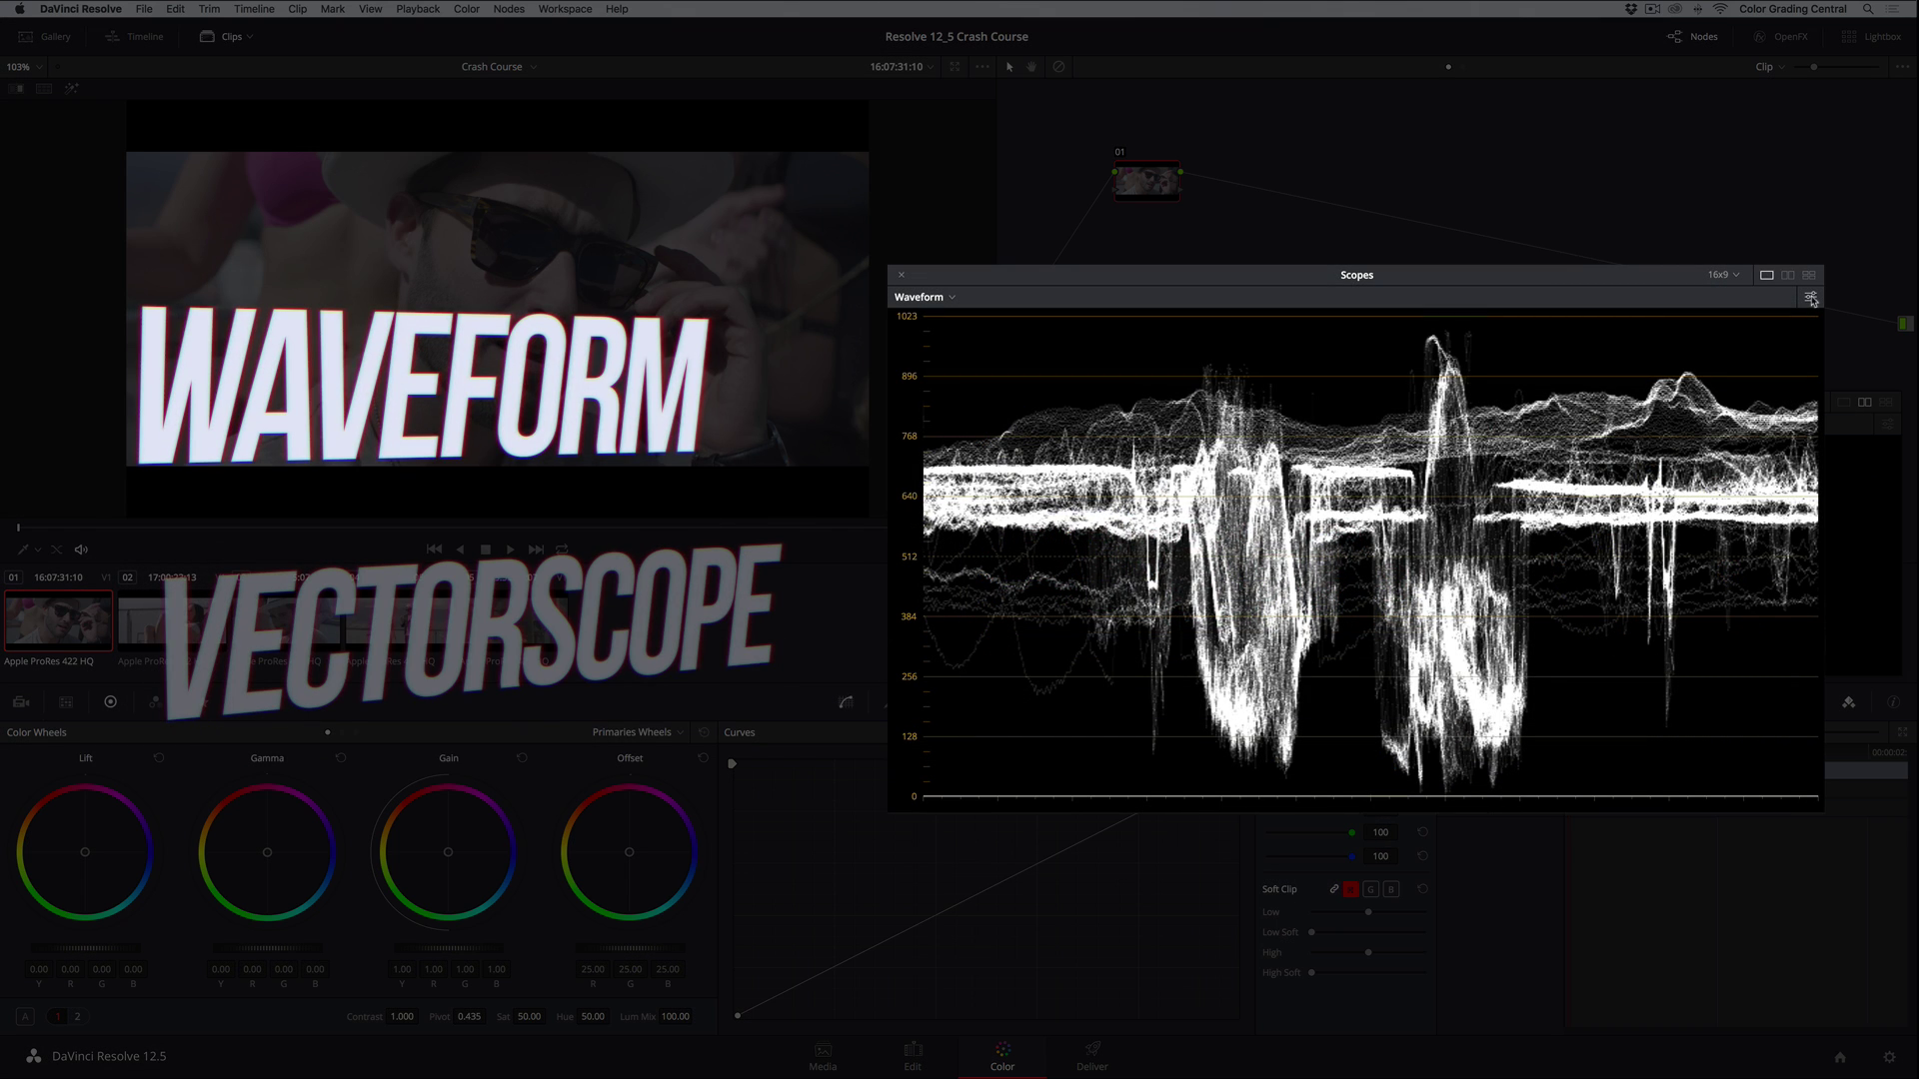
pyautogui.click(1811, 299)
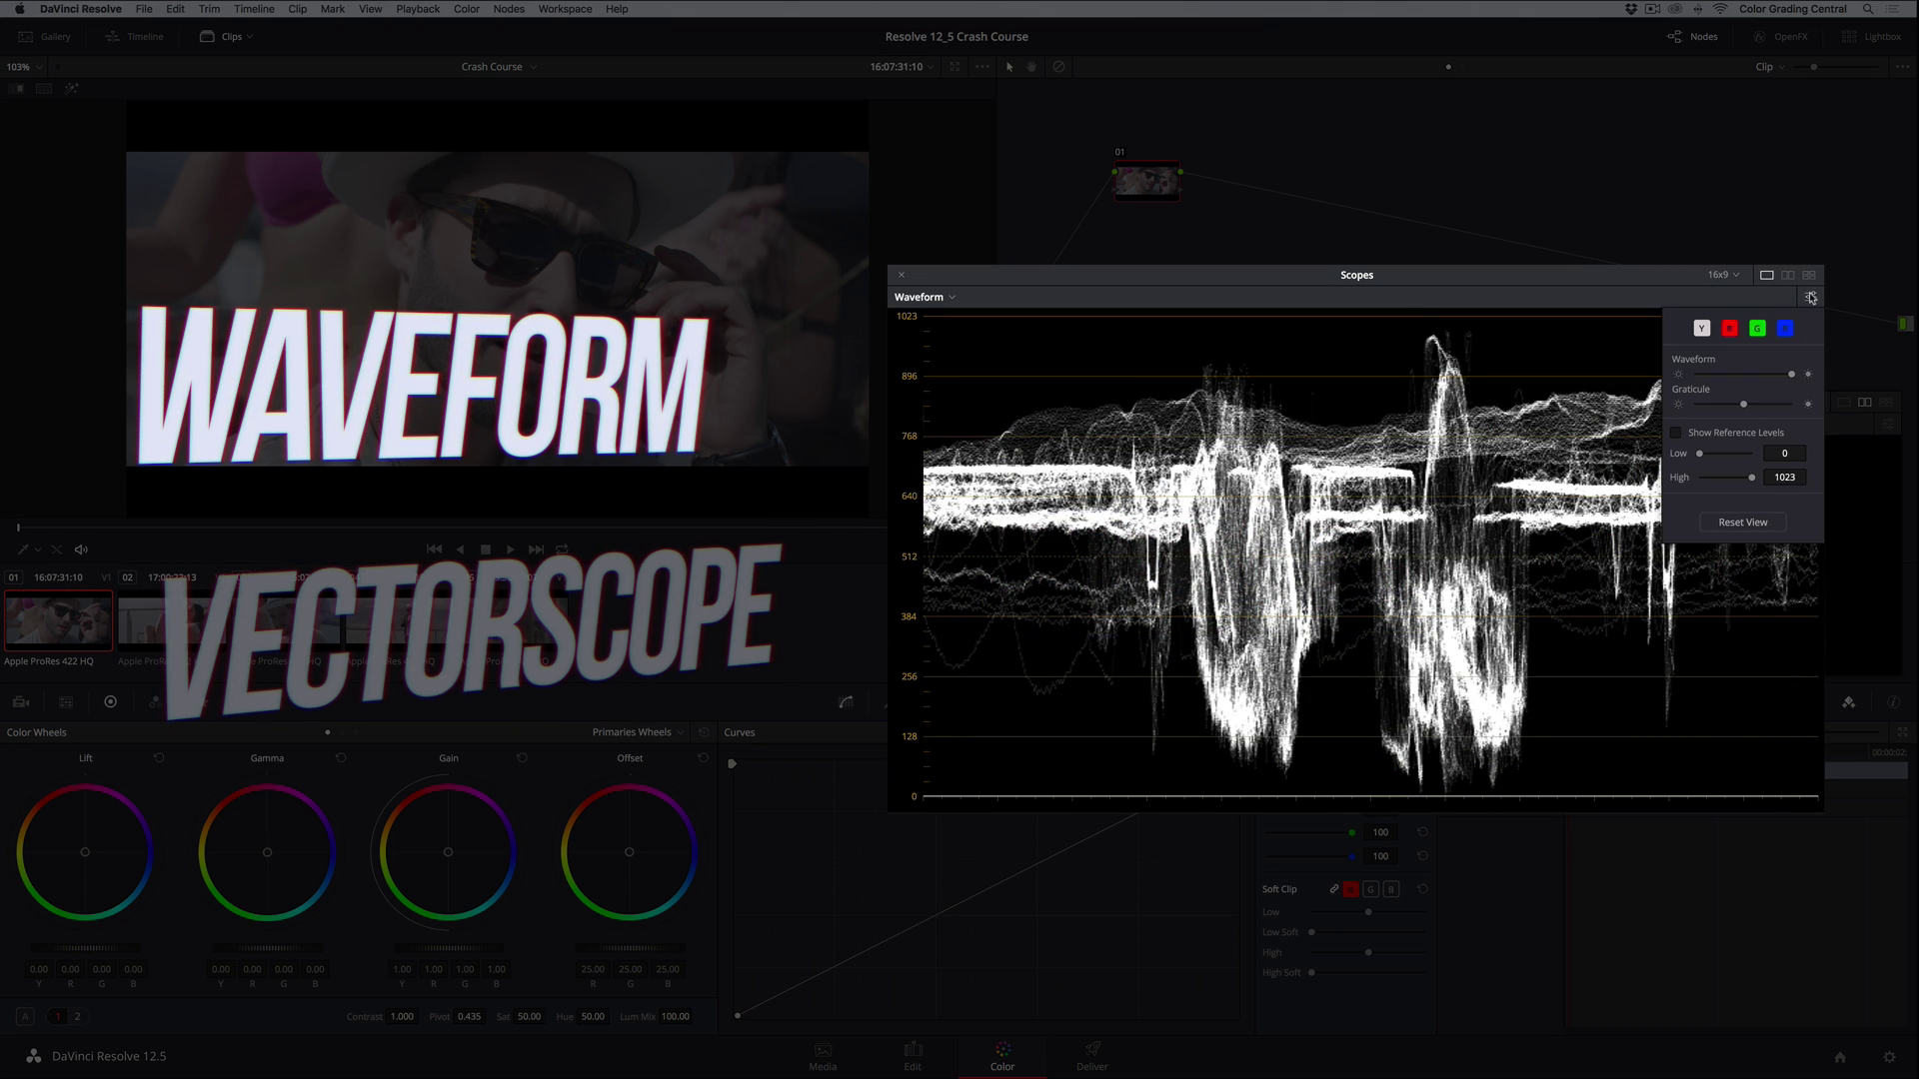
pyautogui.click(1703, 330)
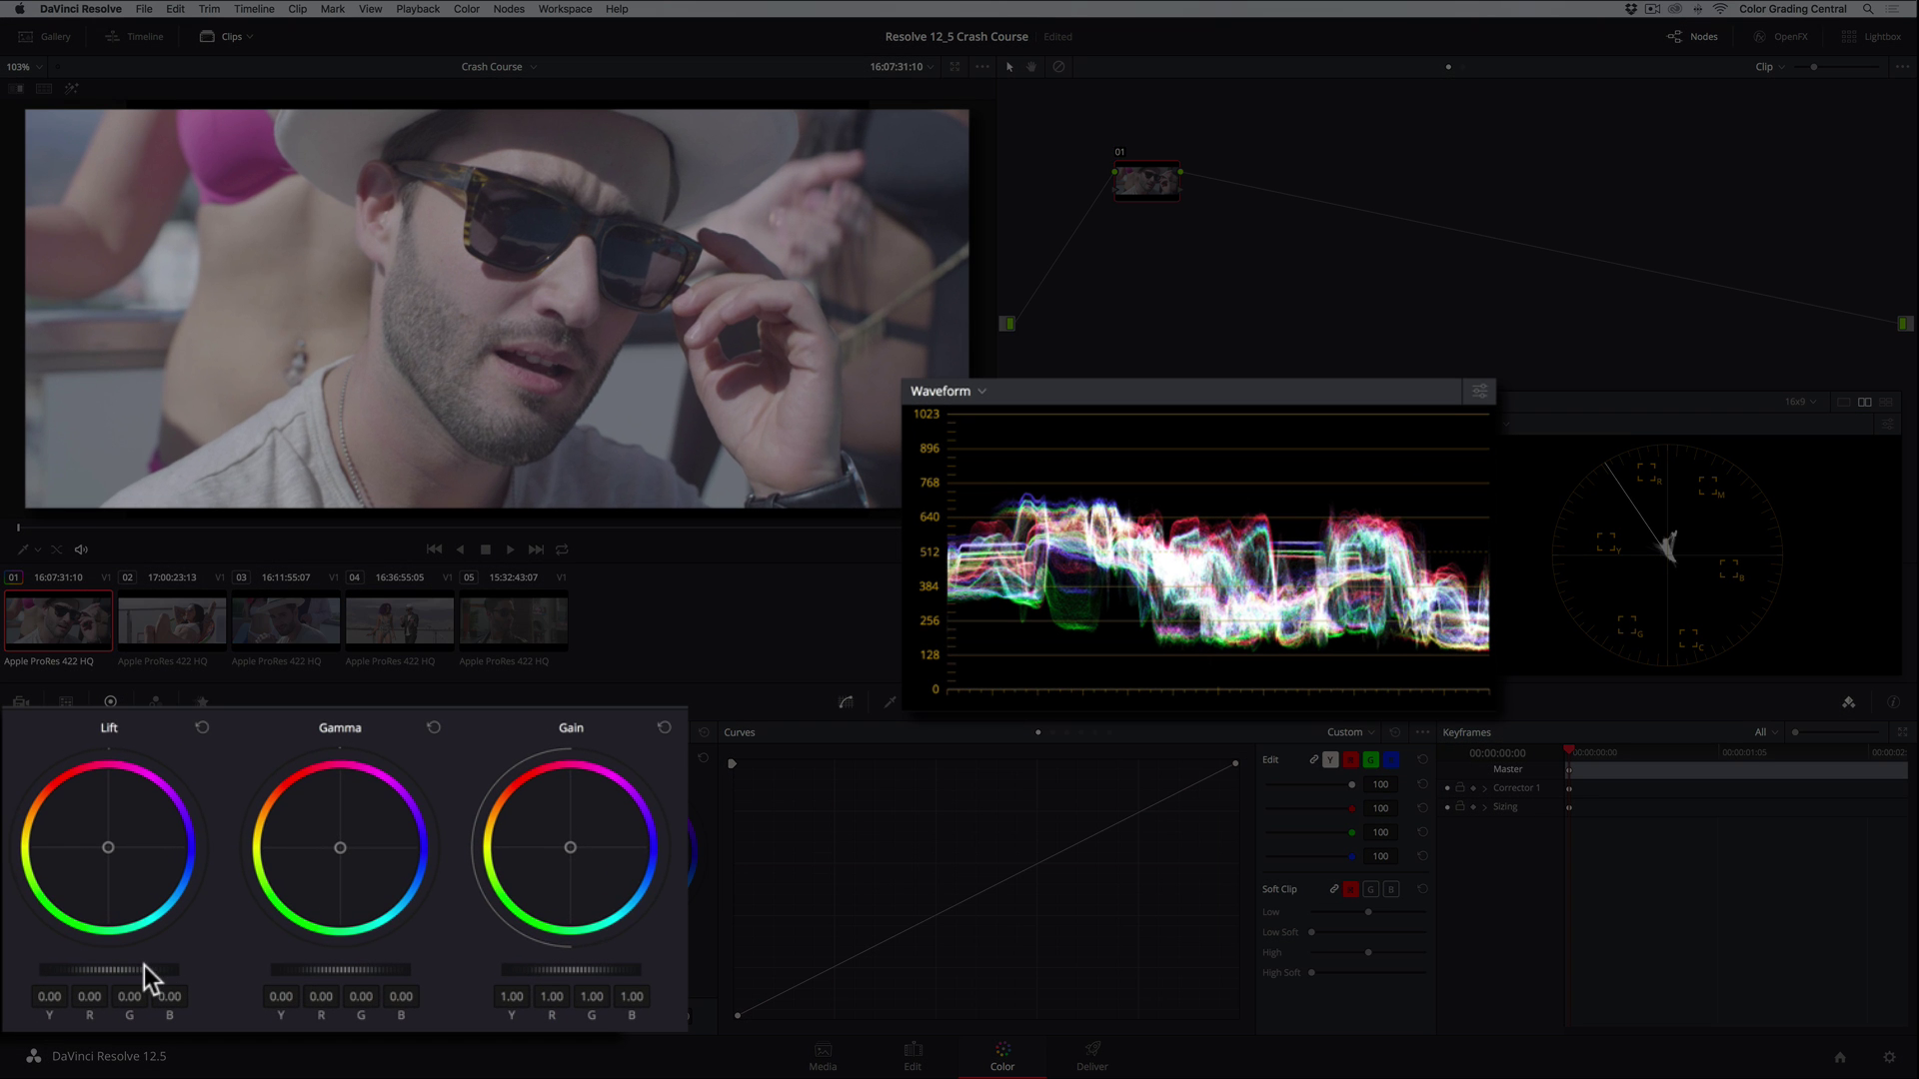
# - Set the first clip's master wheels to Lift -0.08, Gain 1.39 and Gamma 0.02
pyautogui.moveTo(122, 949); pyautogui.dragTo(94, 950)
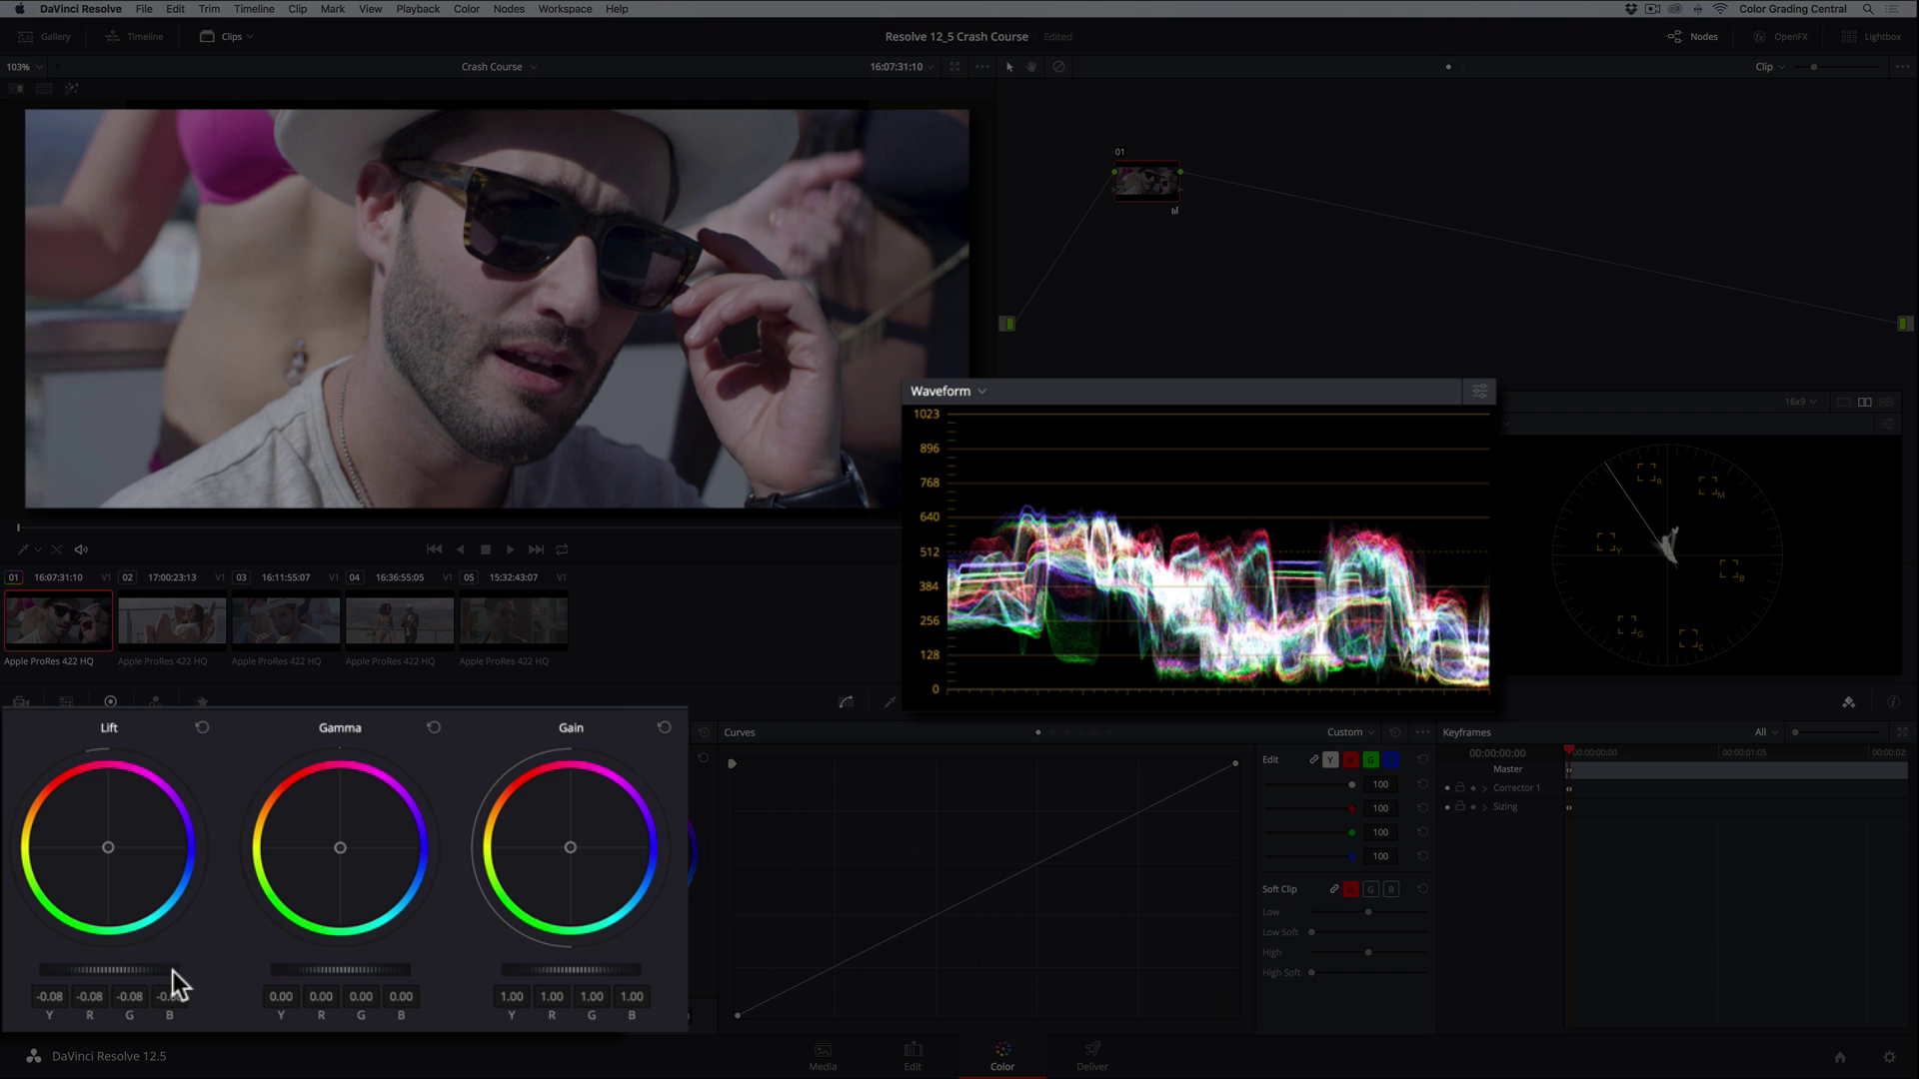
pyautogui.moveTo(560, 969); pyautogui.dragTo(606, 969)
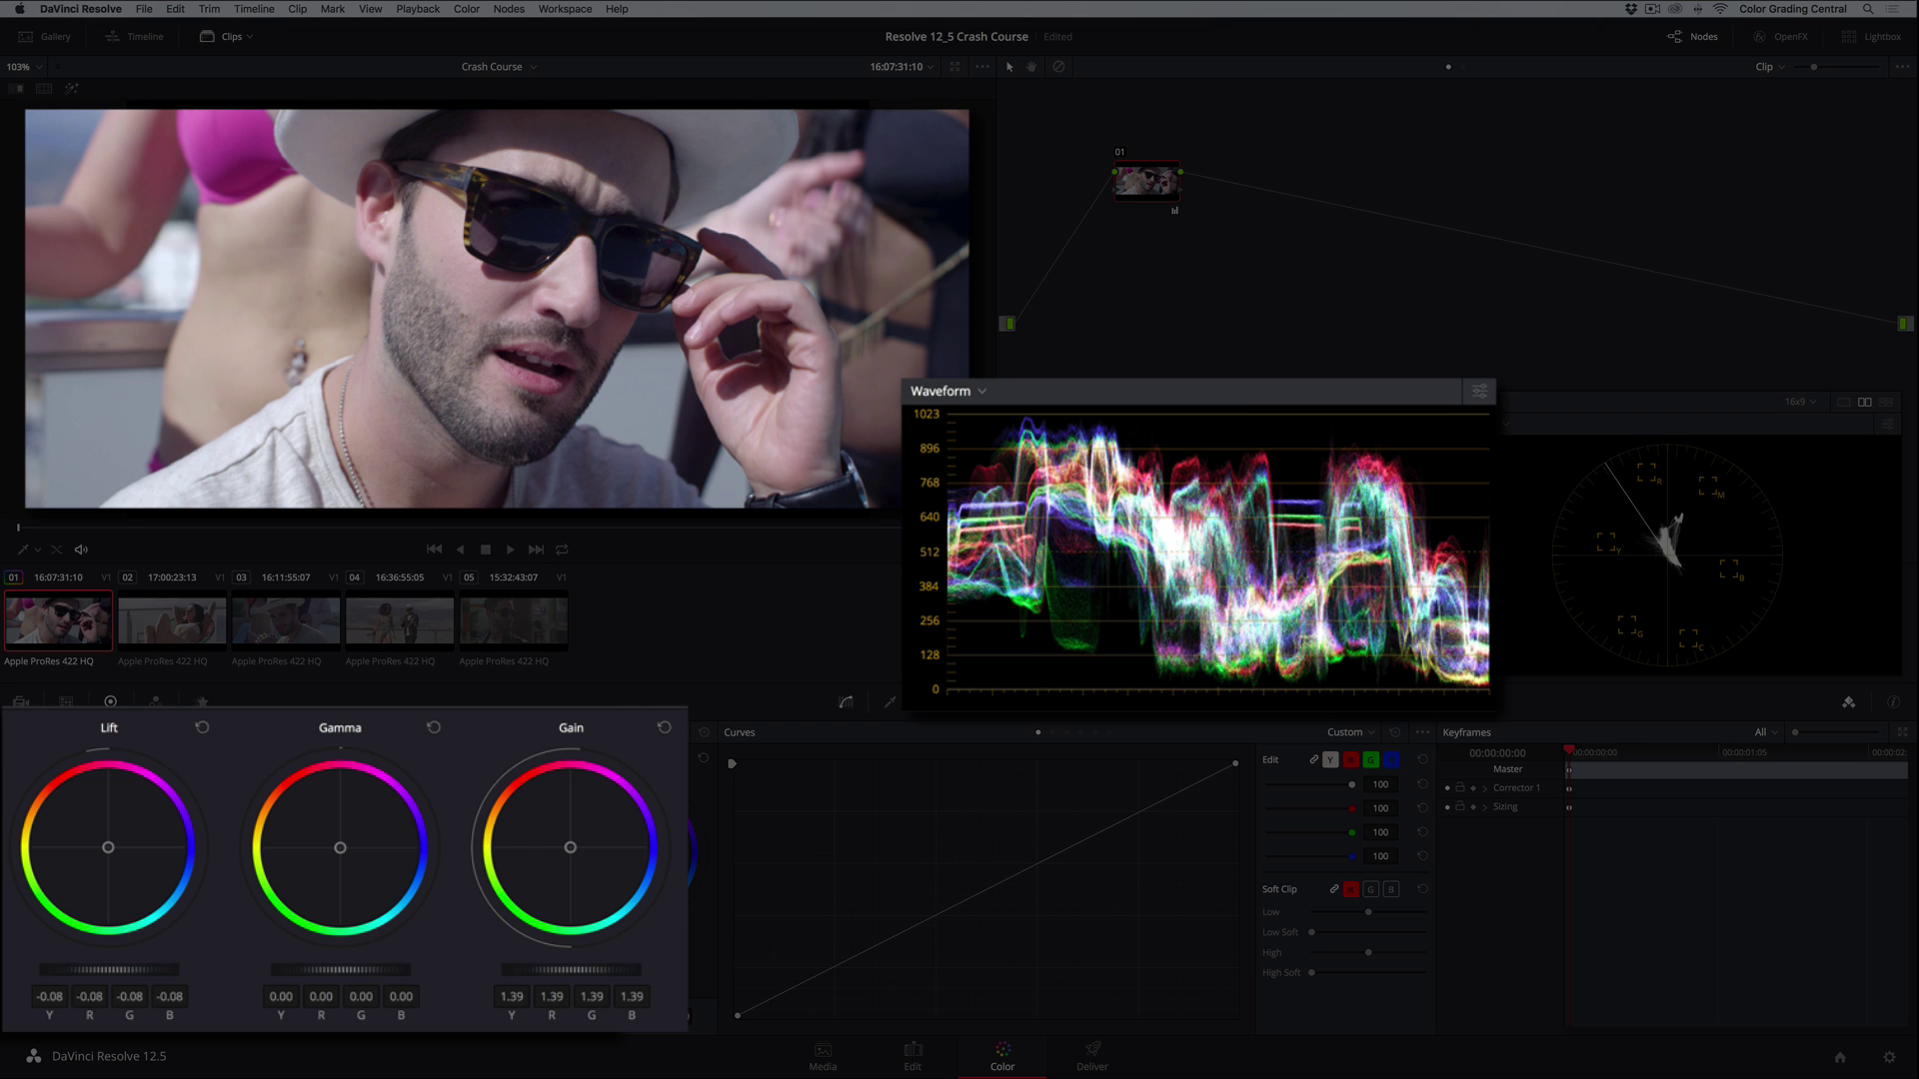
pyautogui.moveTo(340, 970); pyautogui.dragTo(342, 970)
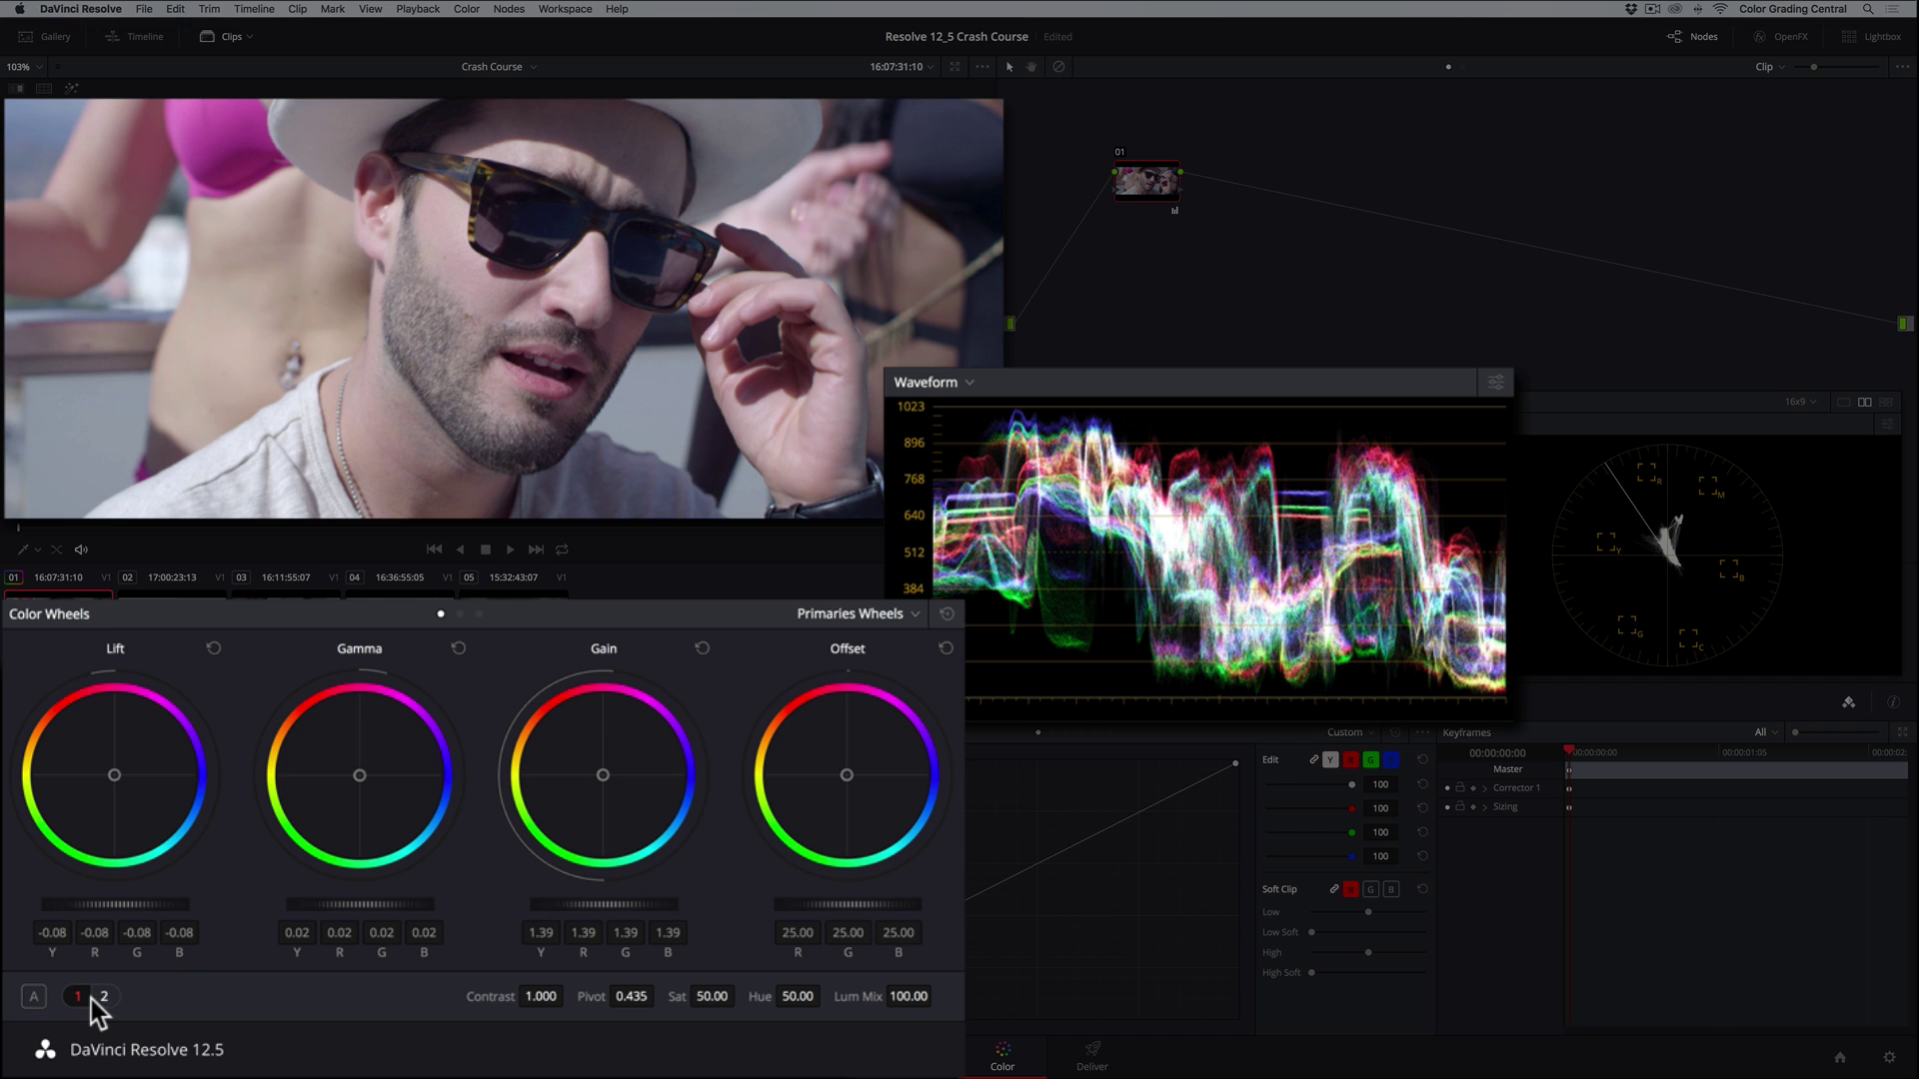
# - Warm the first clip to Temperature 280, raise Sat to 64.80, and toggle the grade to compare
pyautogui.click(102, 997)
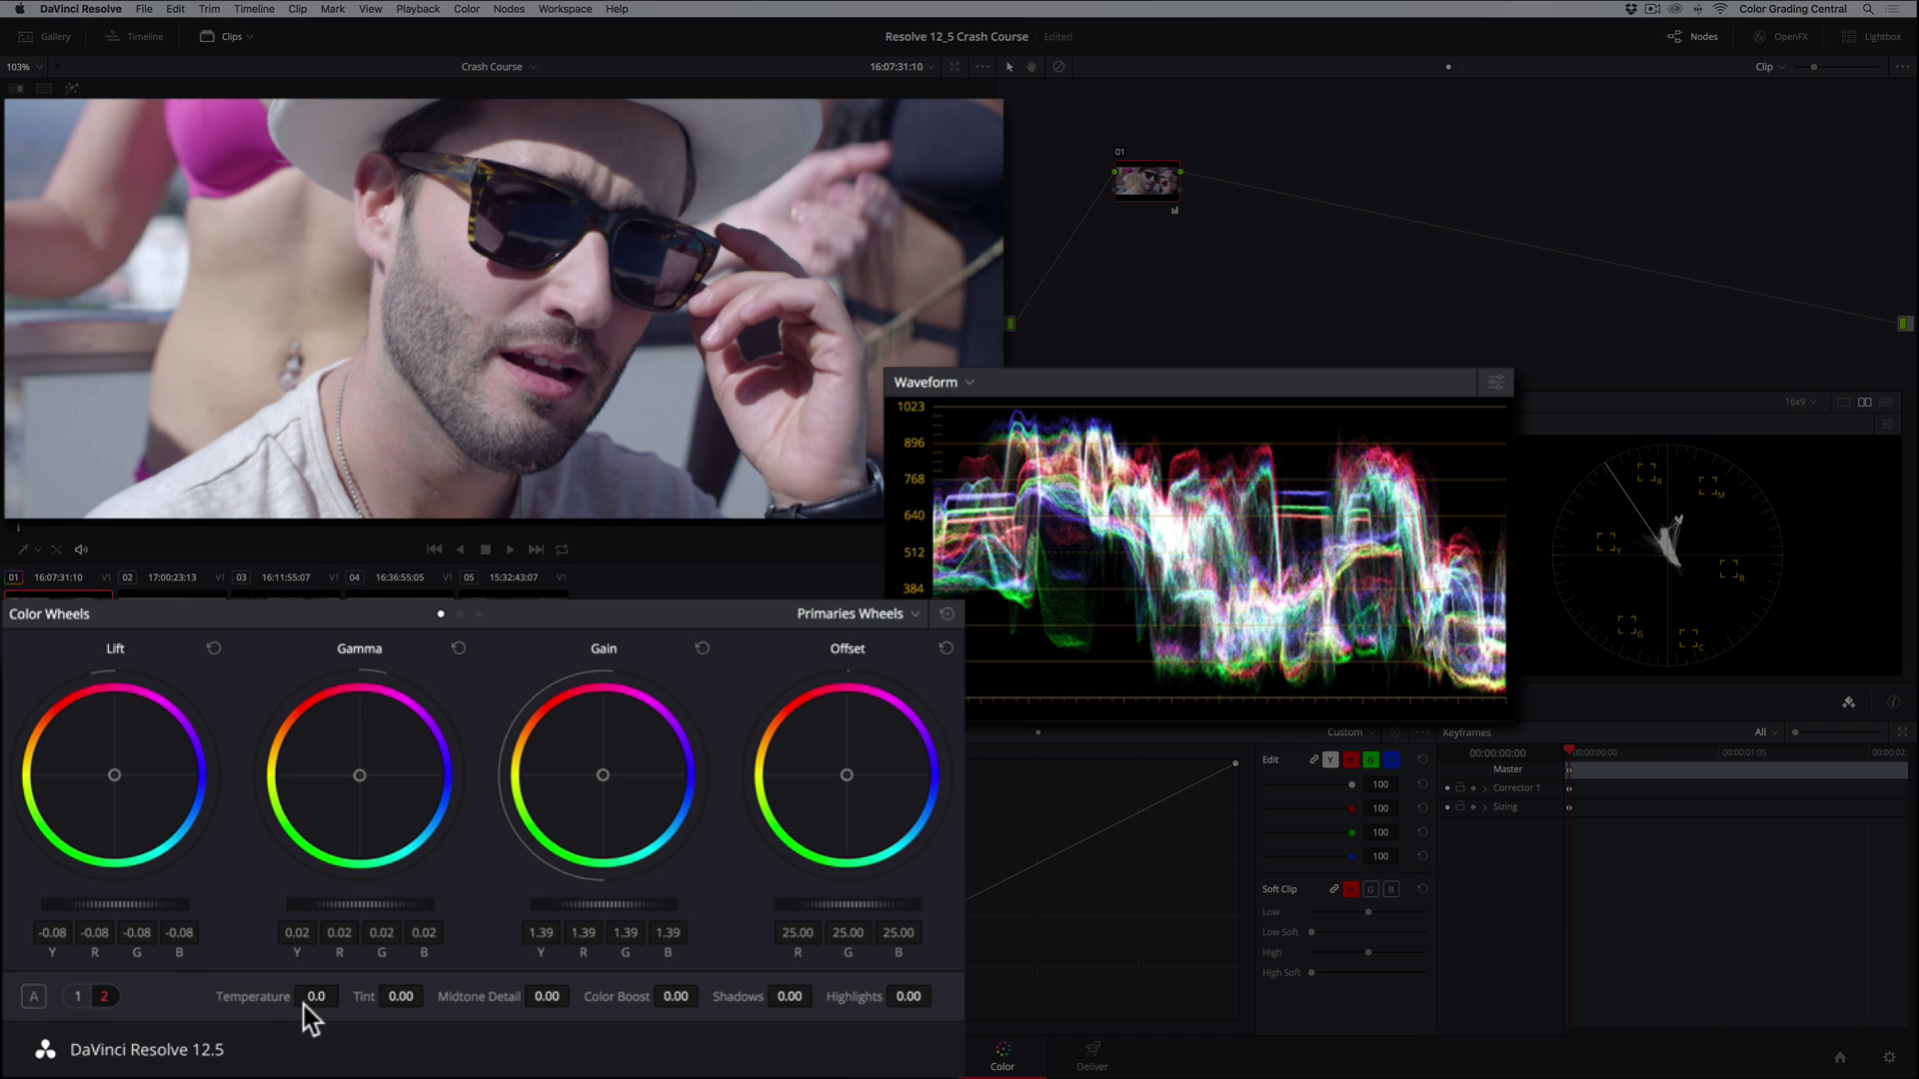
pyautogui.moveTo(322, 997); pyautogui.dragTo(345, 995)
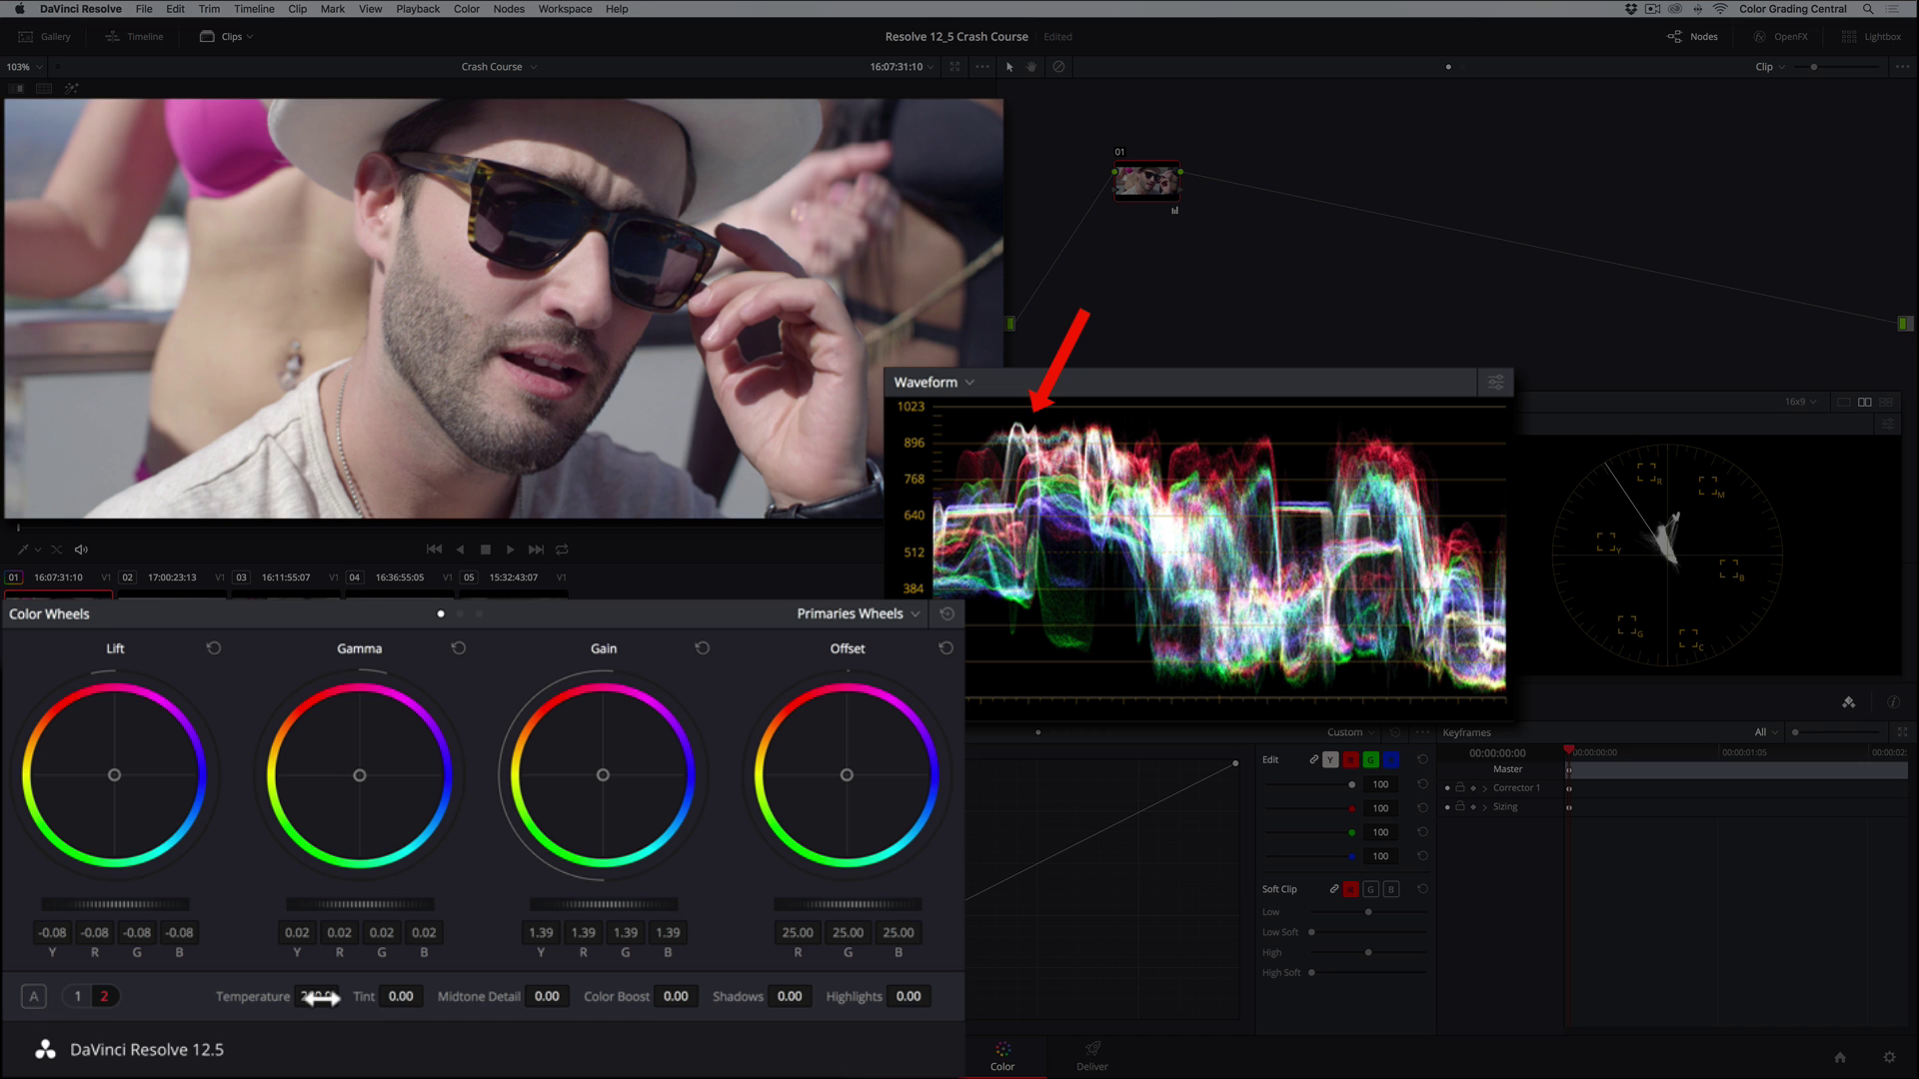
pyautogui.click(77, 996)
pyautogui.moveTo(741, 994); pyautogui.dragTo(705, 1002)
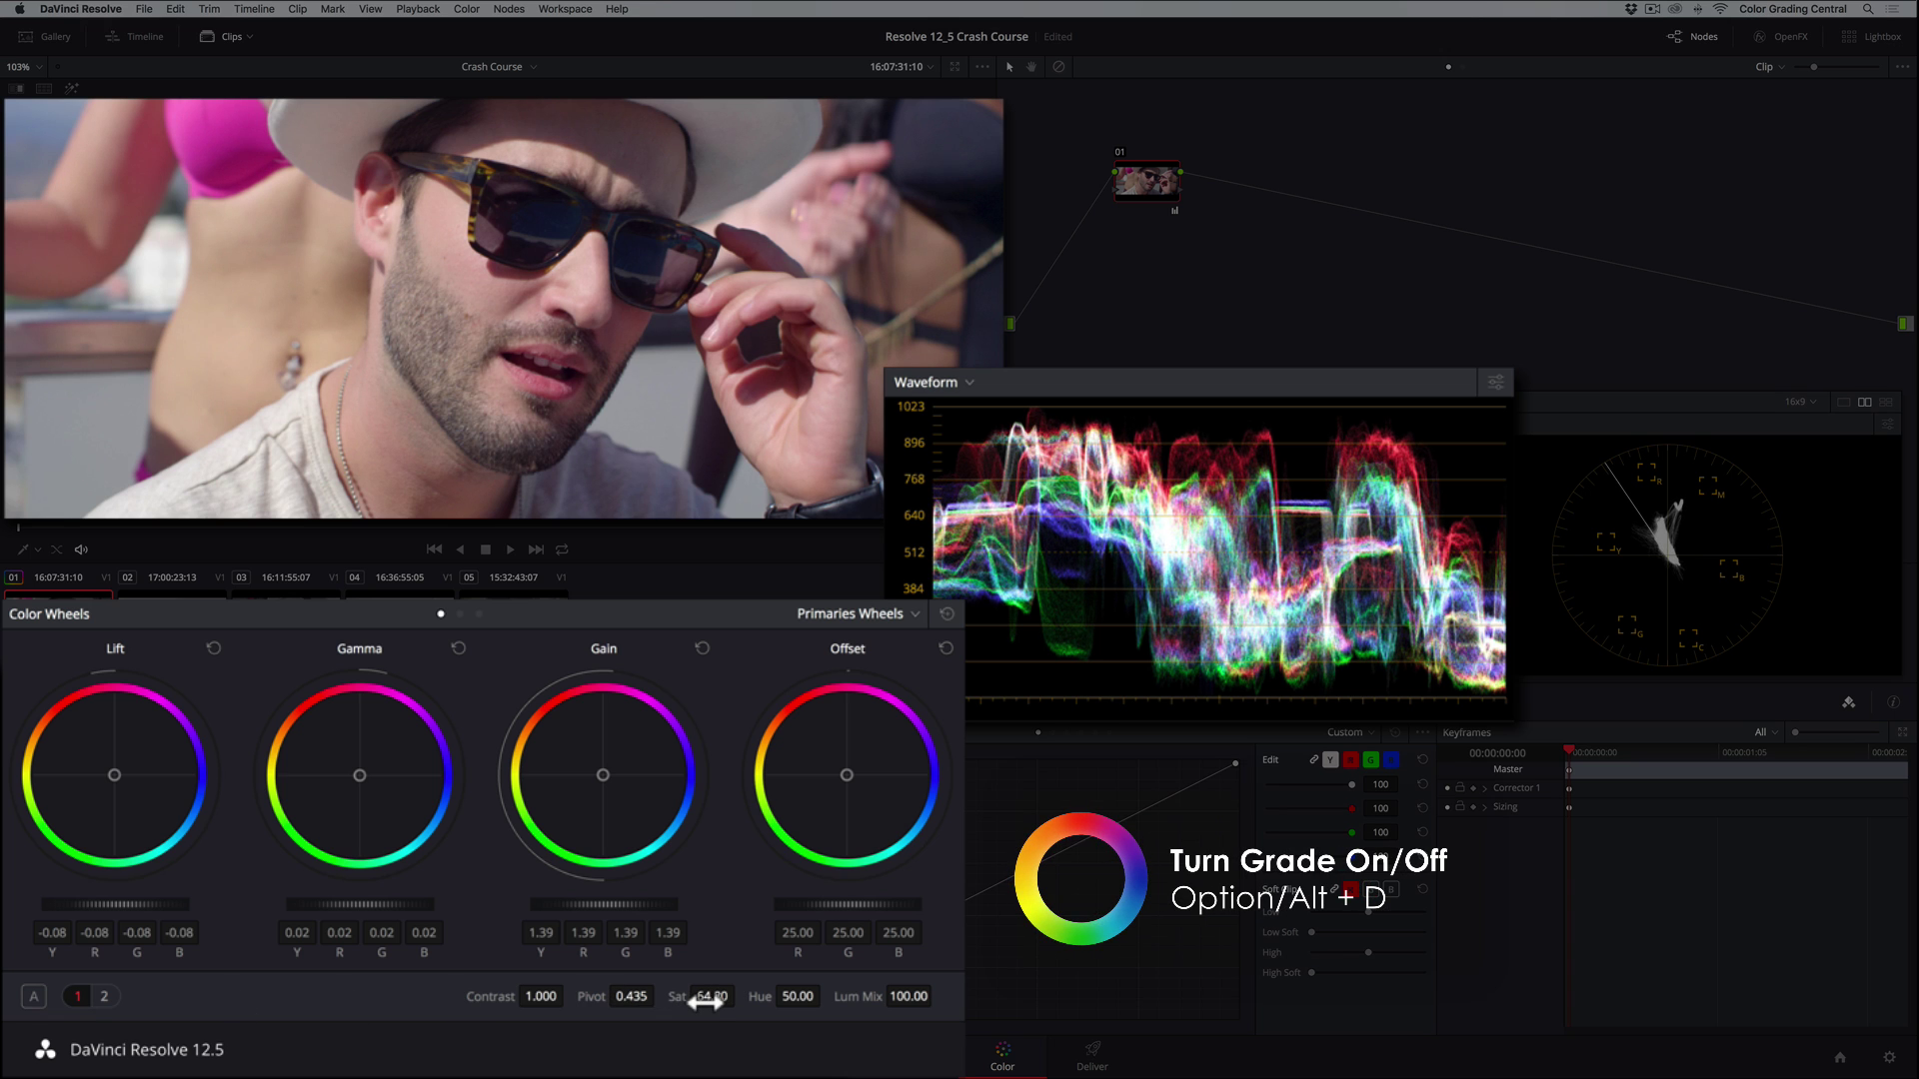
pyautogui.hotkey('alt', 'd')
pyautogui.hotkey('alt', 'd')
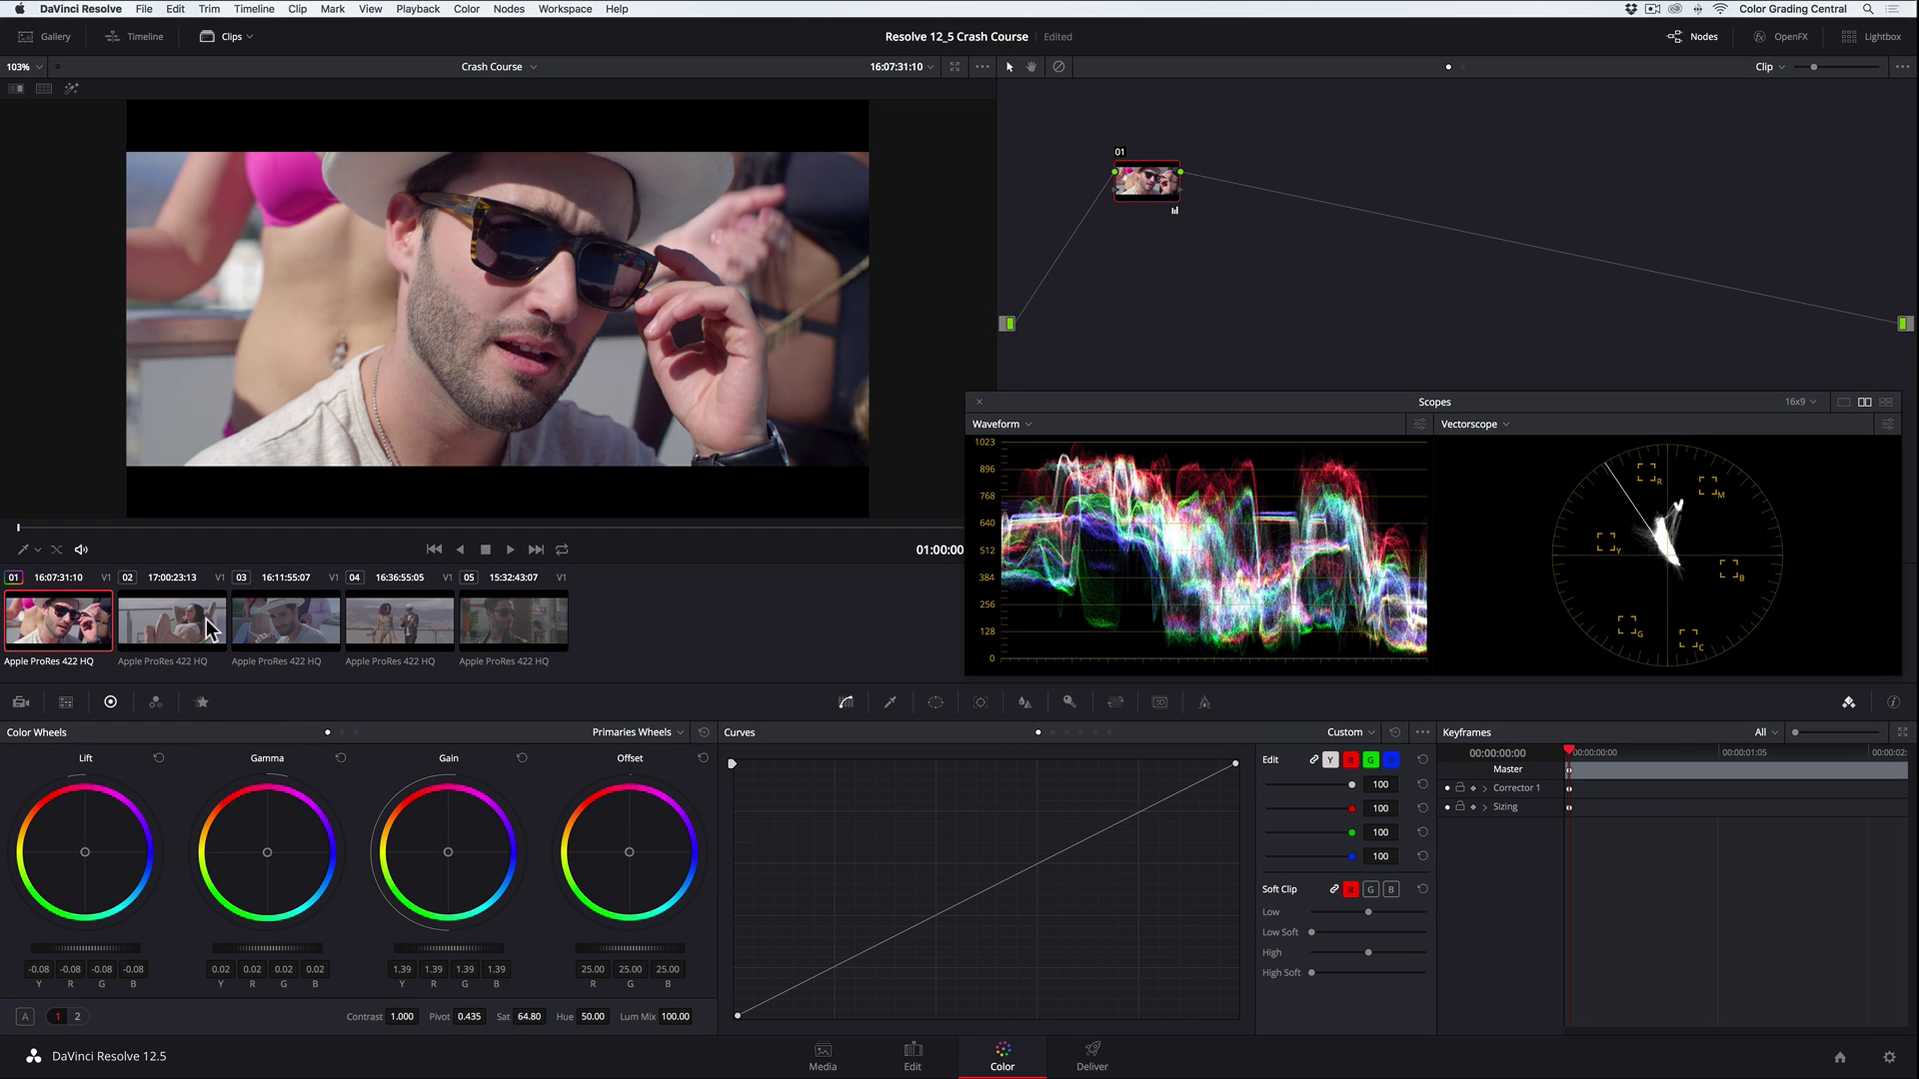
# - Grade clip 02 with deeper shadows, brighter highlights, lifted midtones and saturation about 64, then load clip 03
pyautogui.click(209, 628)
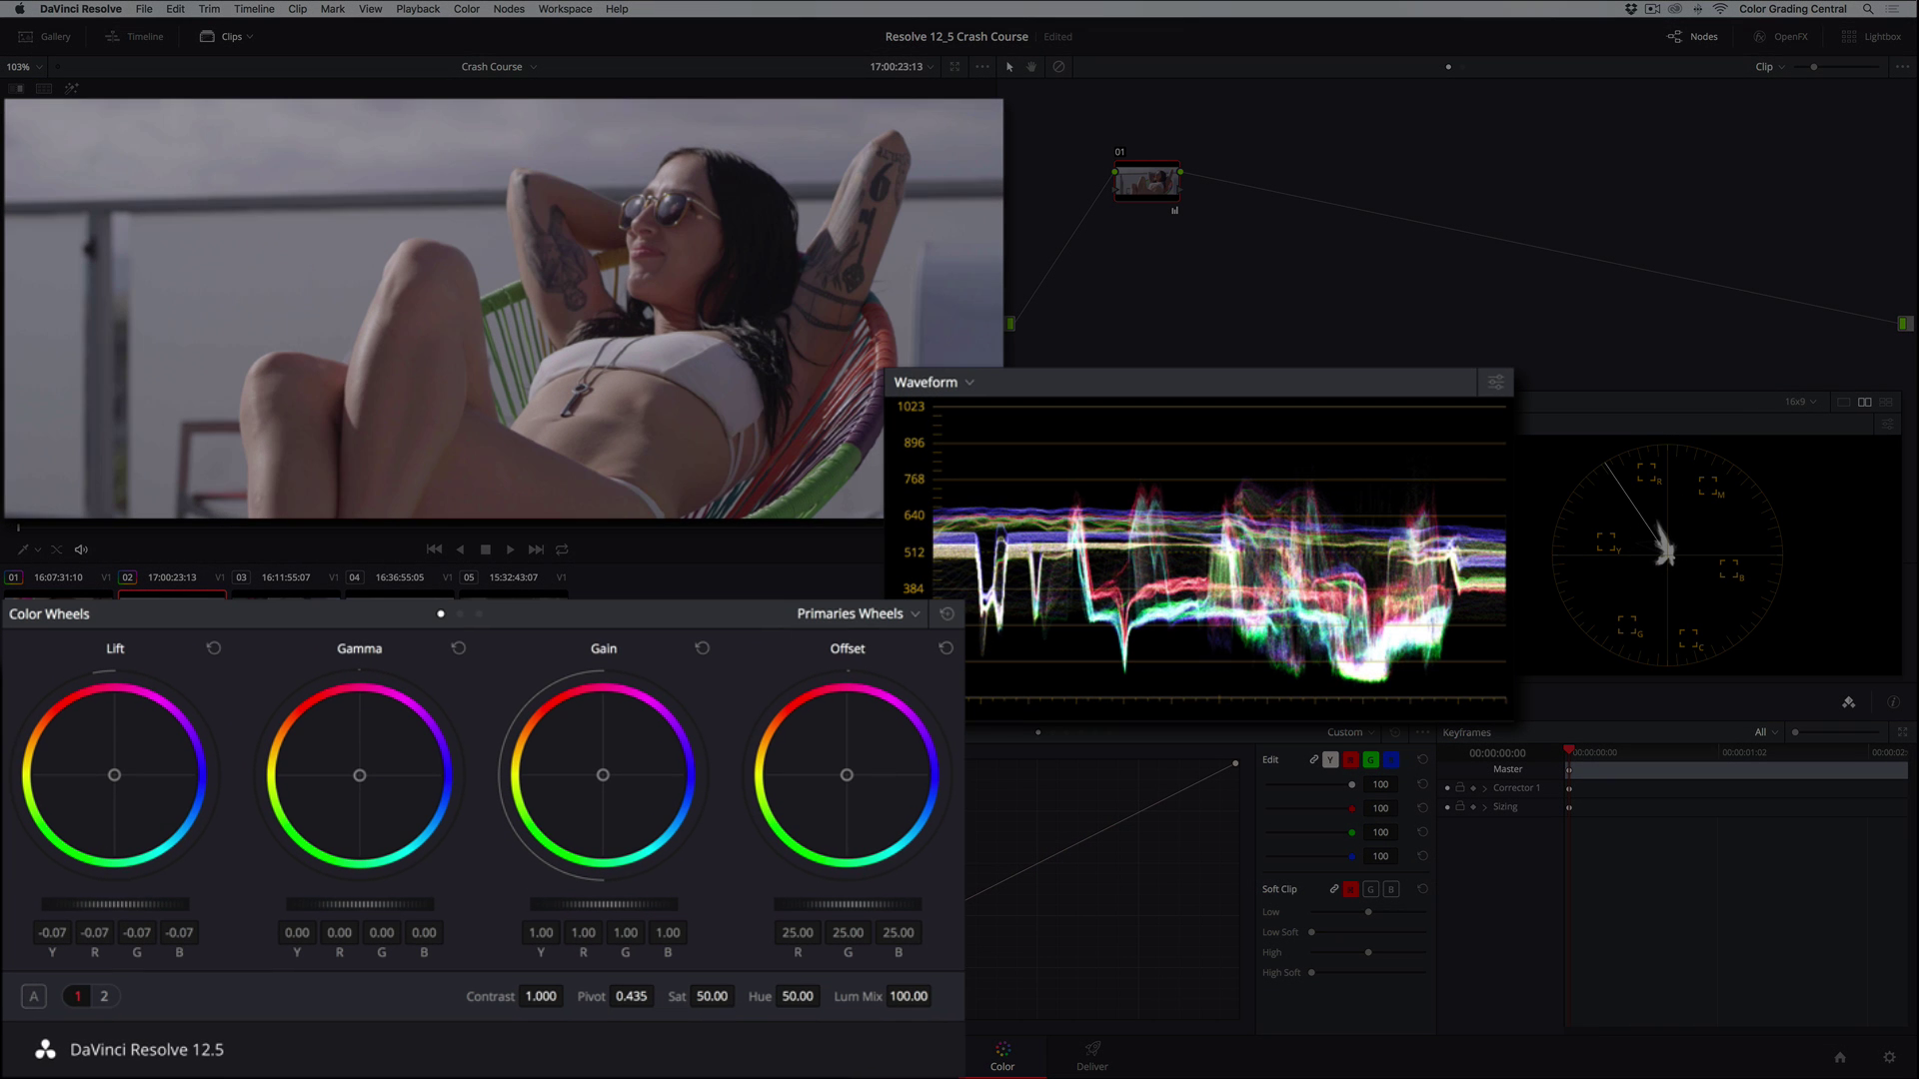
pyautogui.moveTo(107, 947); pyautogui.dragTo(86, 905)
pyautogui.moveTo(520, 906); pyautogui.dragTo(656, 913)
pyautogui.moveTo(340, 906); pyautogui.dragTo(348, 915)
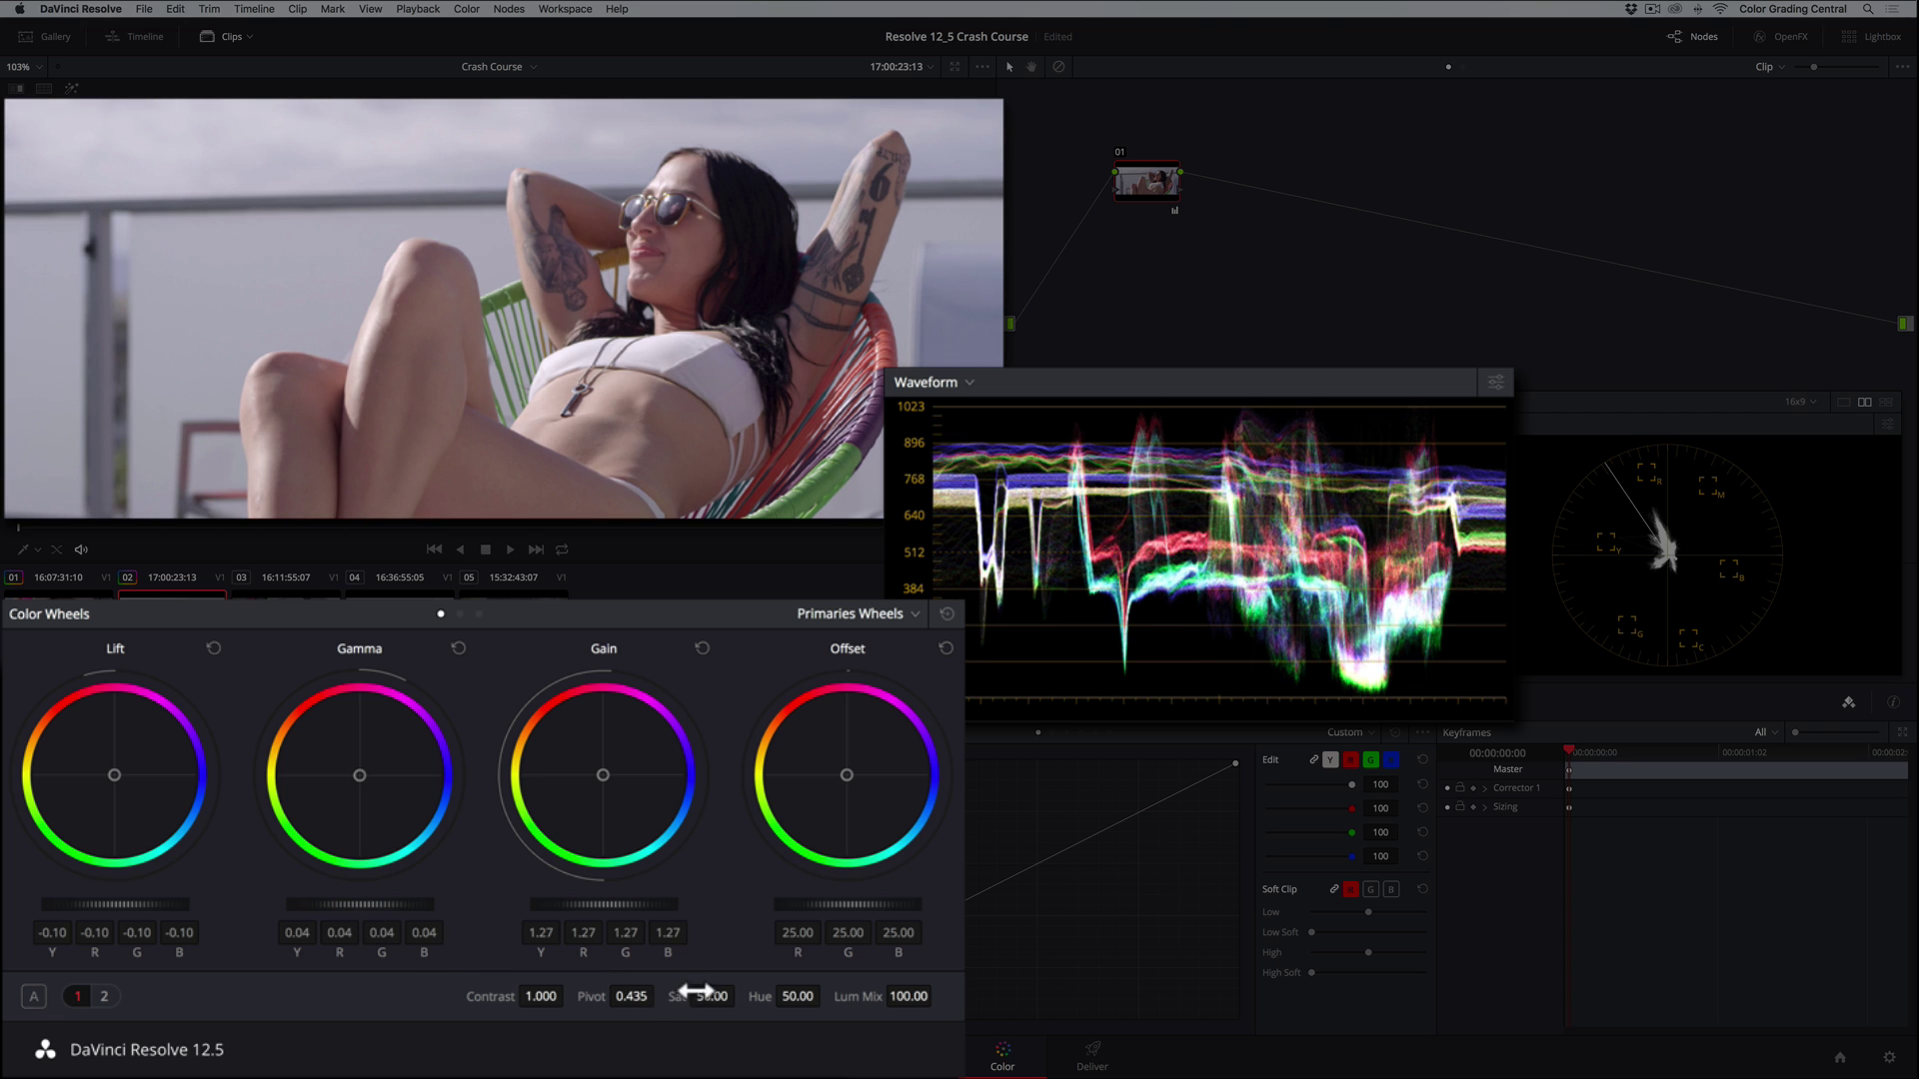
pyautogui.moveTo(712, 997); pyautogui.dragTo(740, 993)
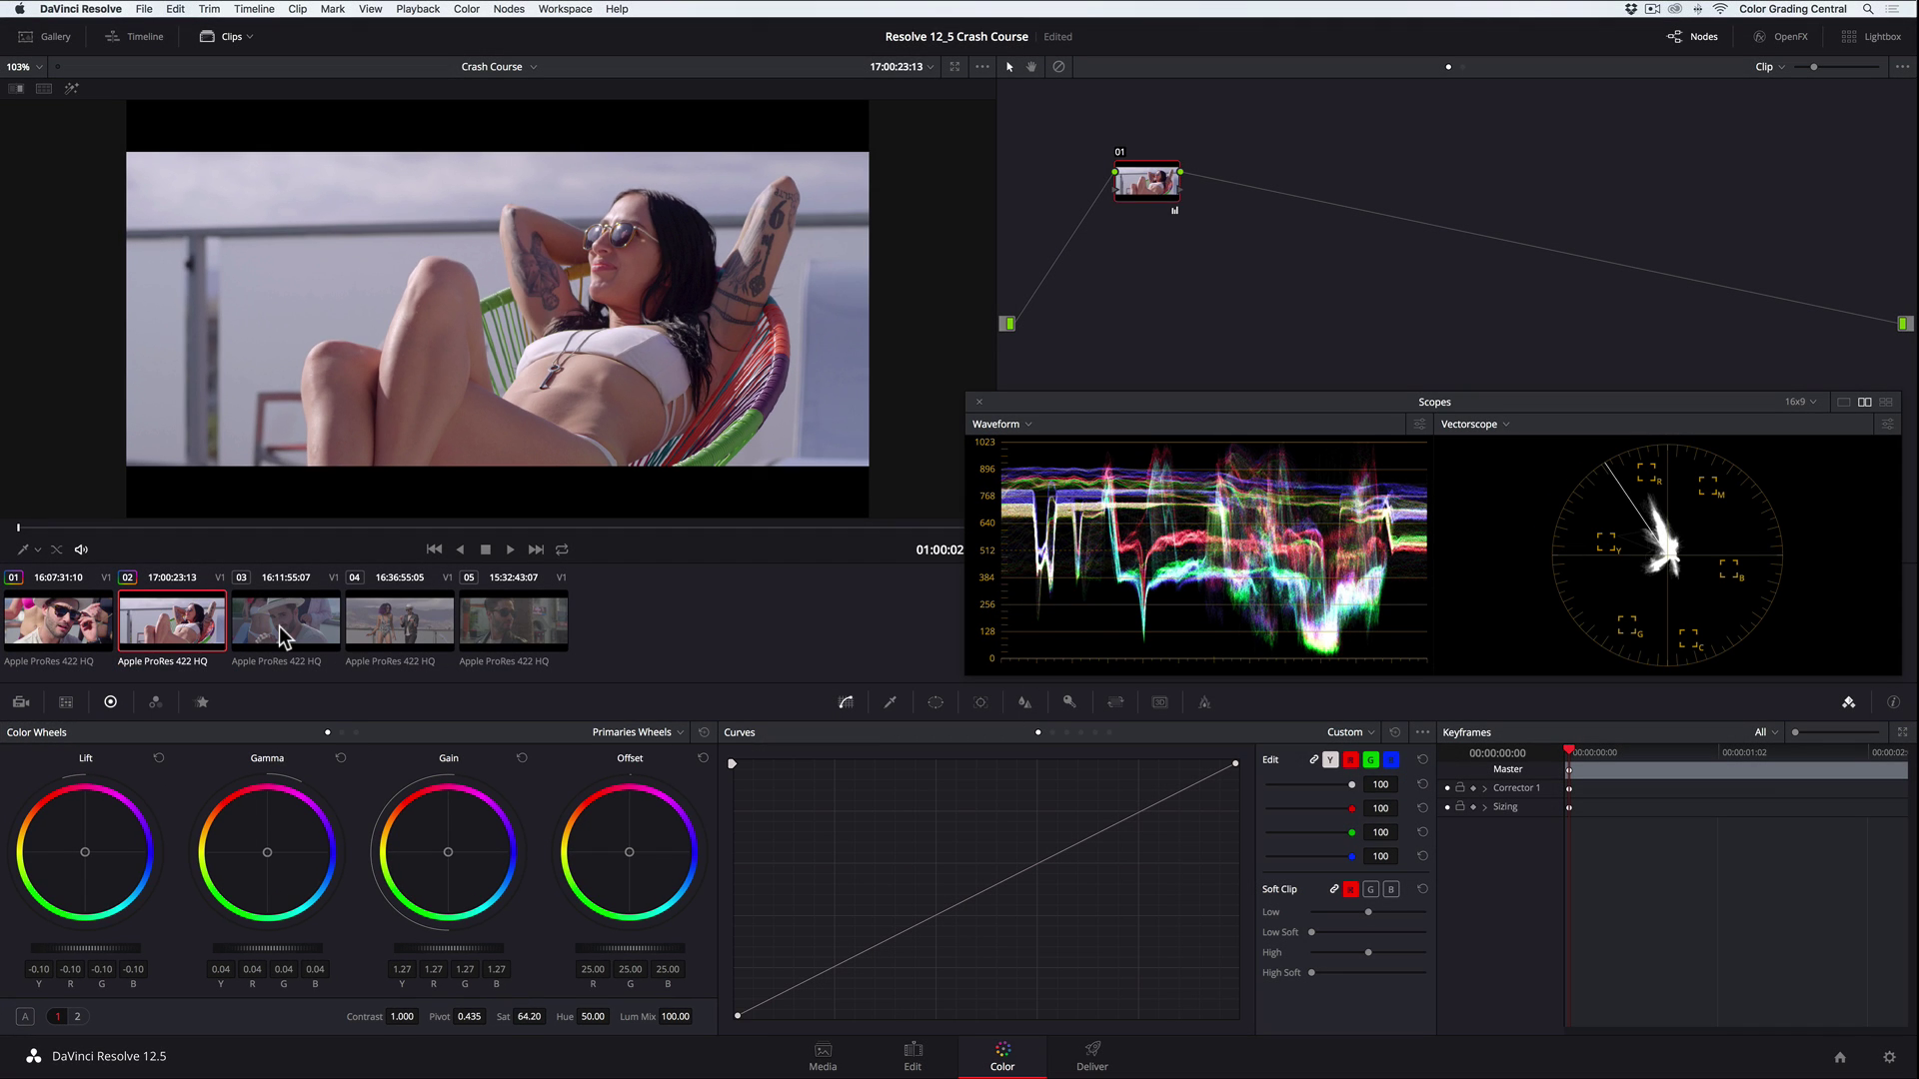
pyautogui.click(283, 634)
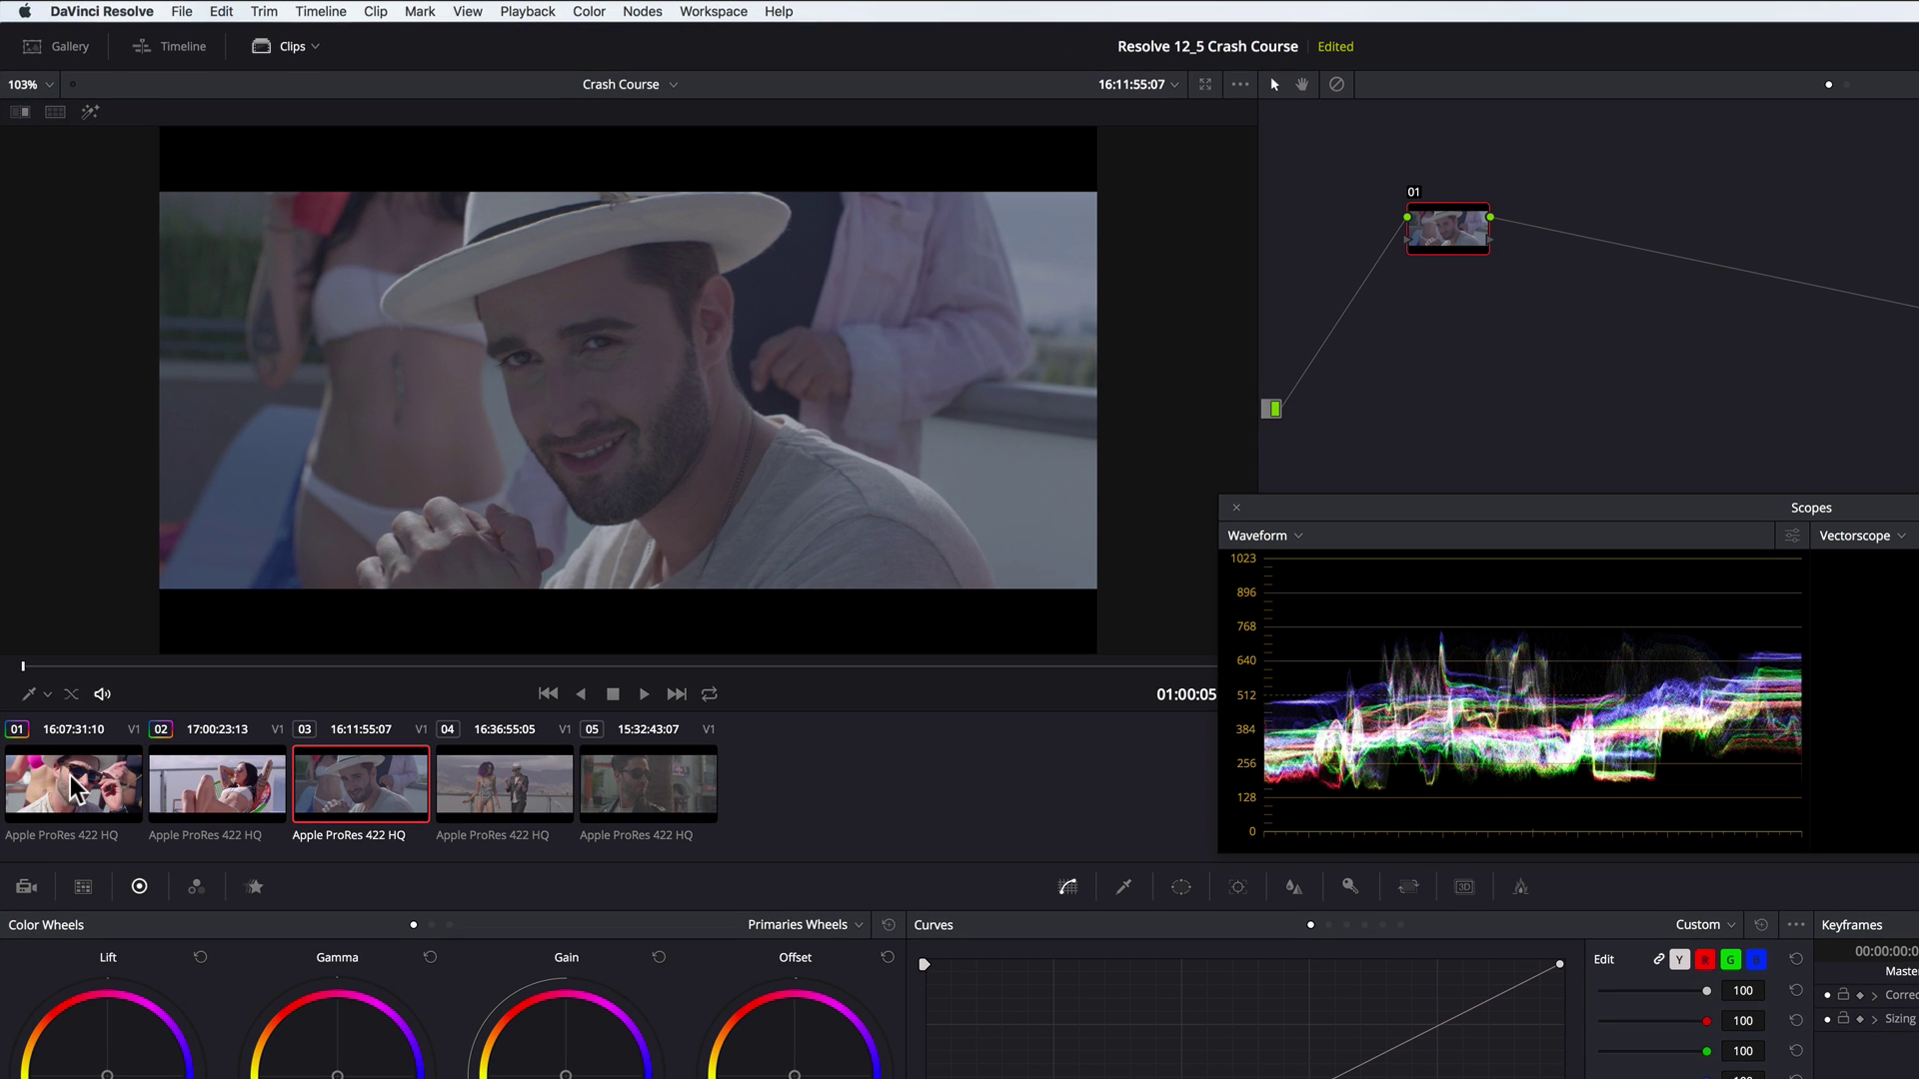
# - Grab clip 01's grade as a still in the Gallery
pyautogui.click(59, 619)
pyautogui.click(72, 46)
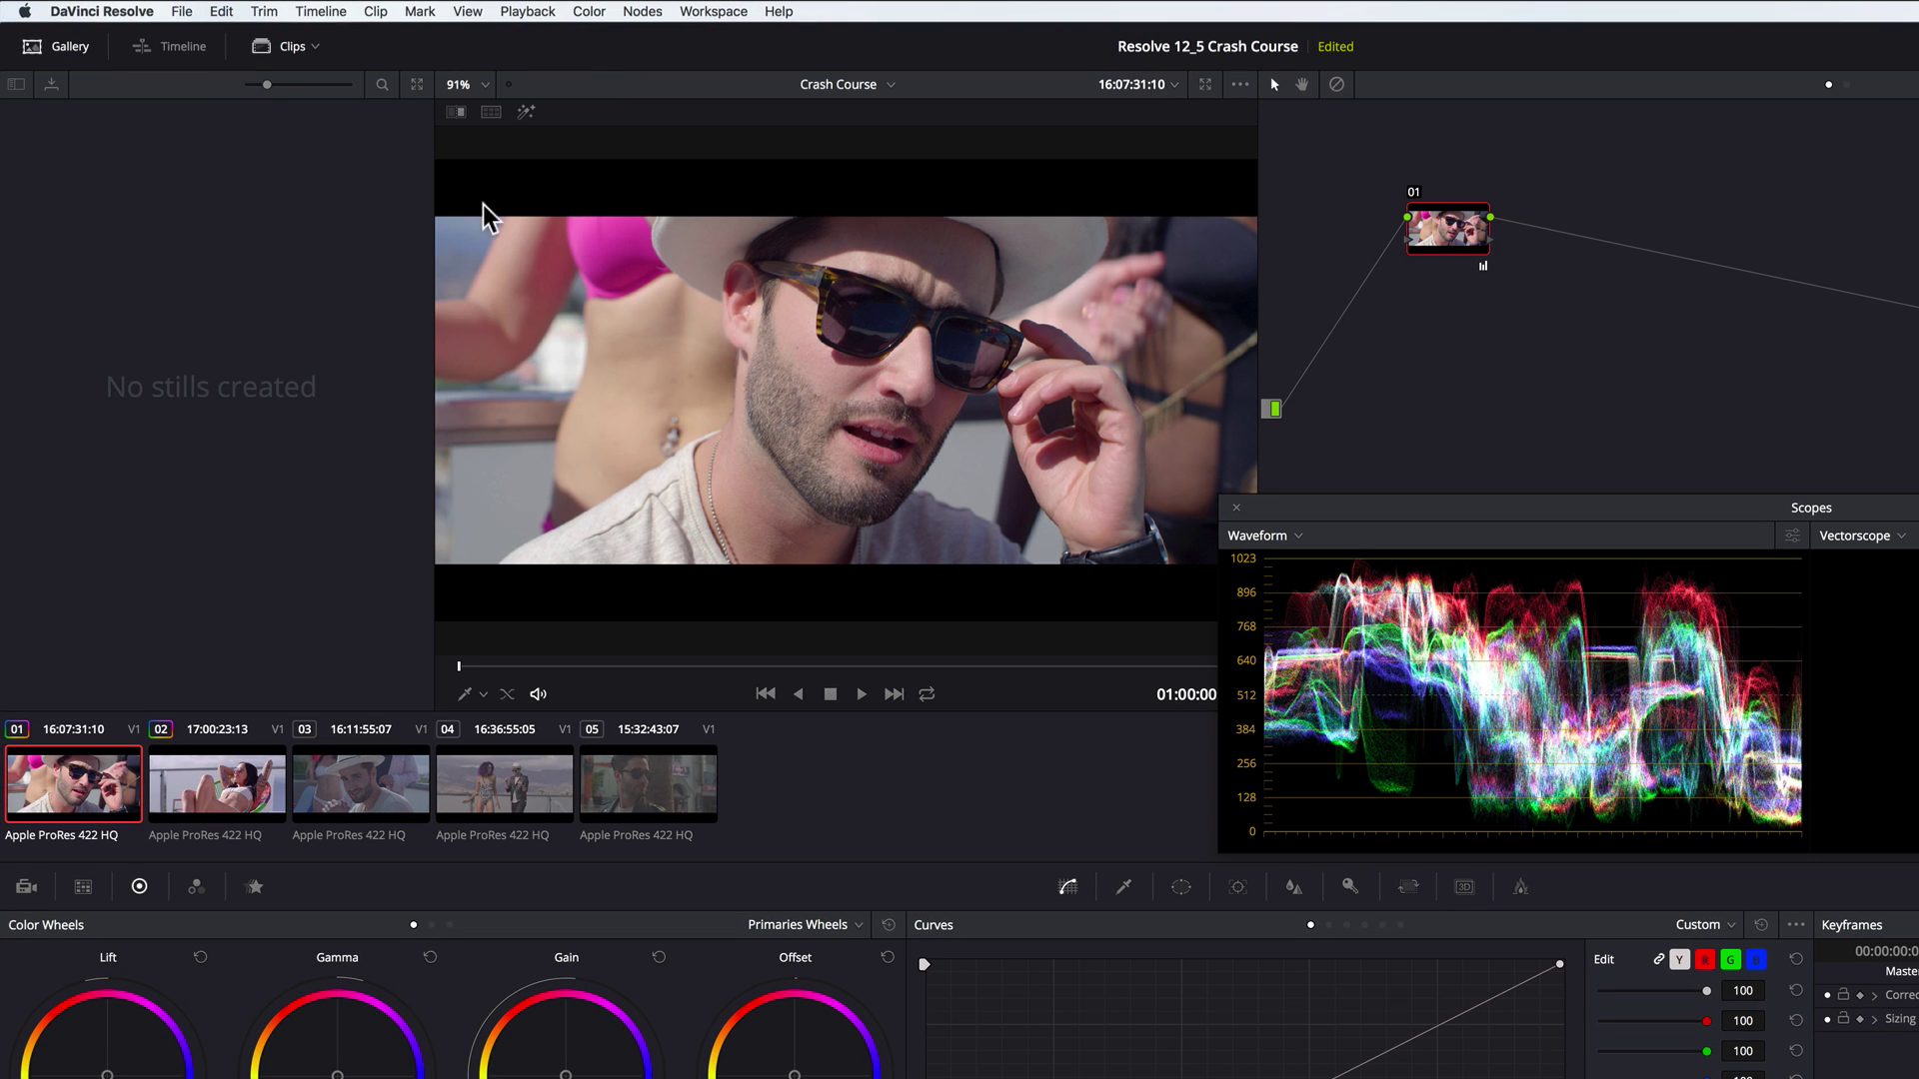
pyautogui.rightClick(605, 313)
pyautogui.click(640, 328)
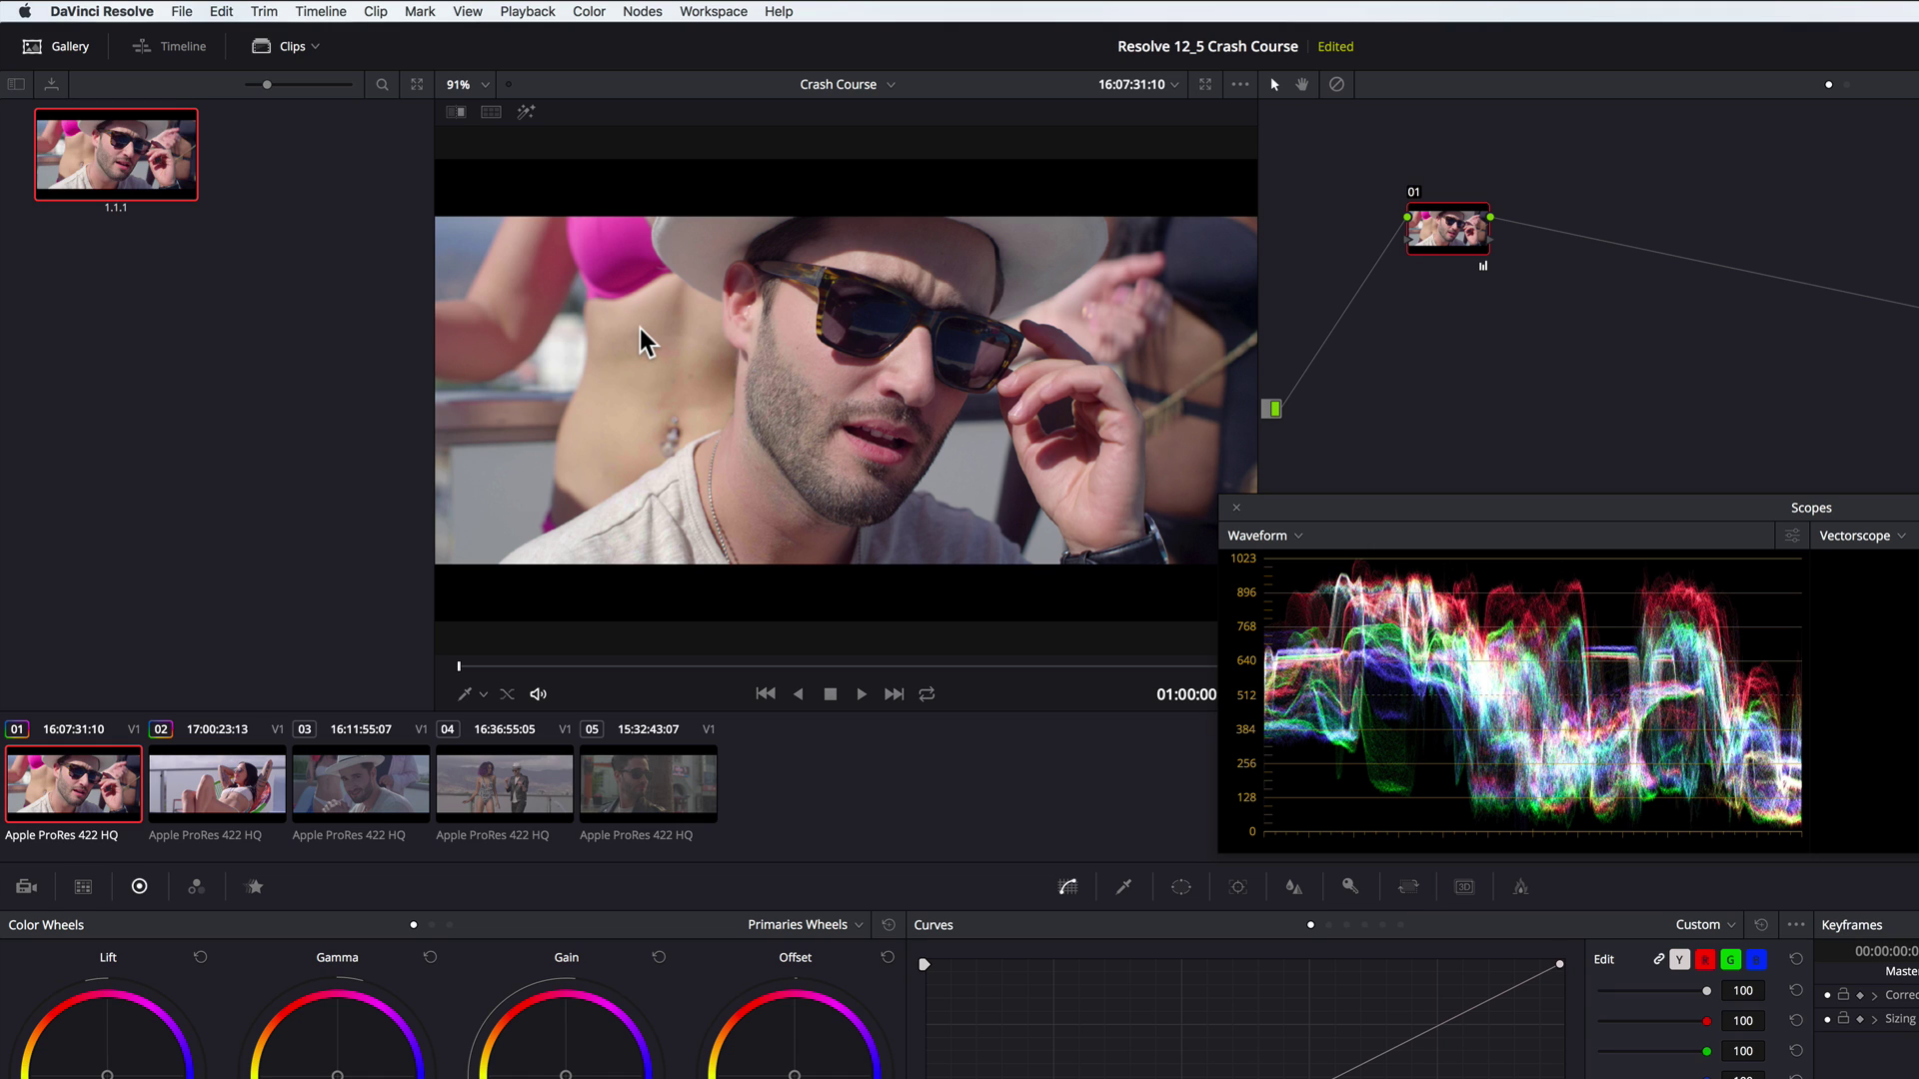
# - Apply still 1.1.1's grade to clip 03
pyautogui.click(385, 789)
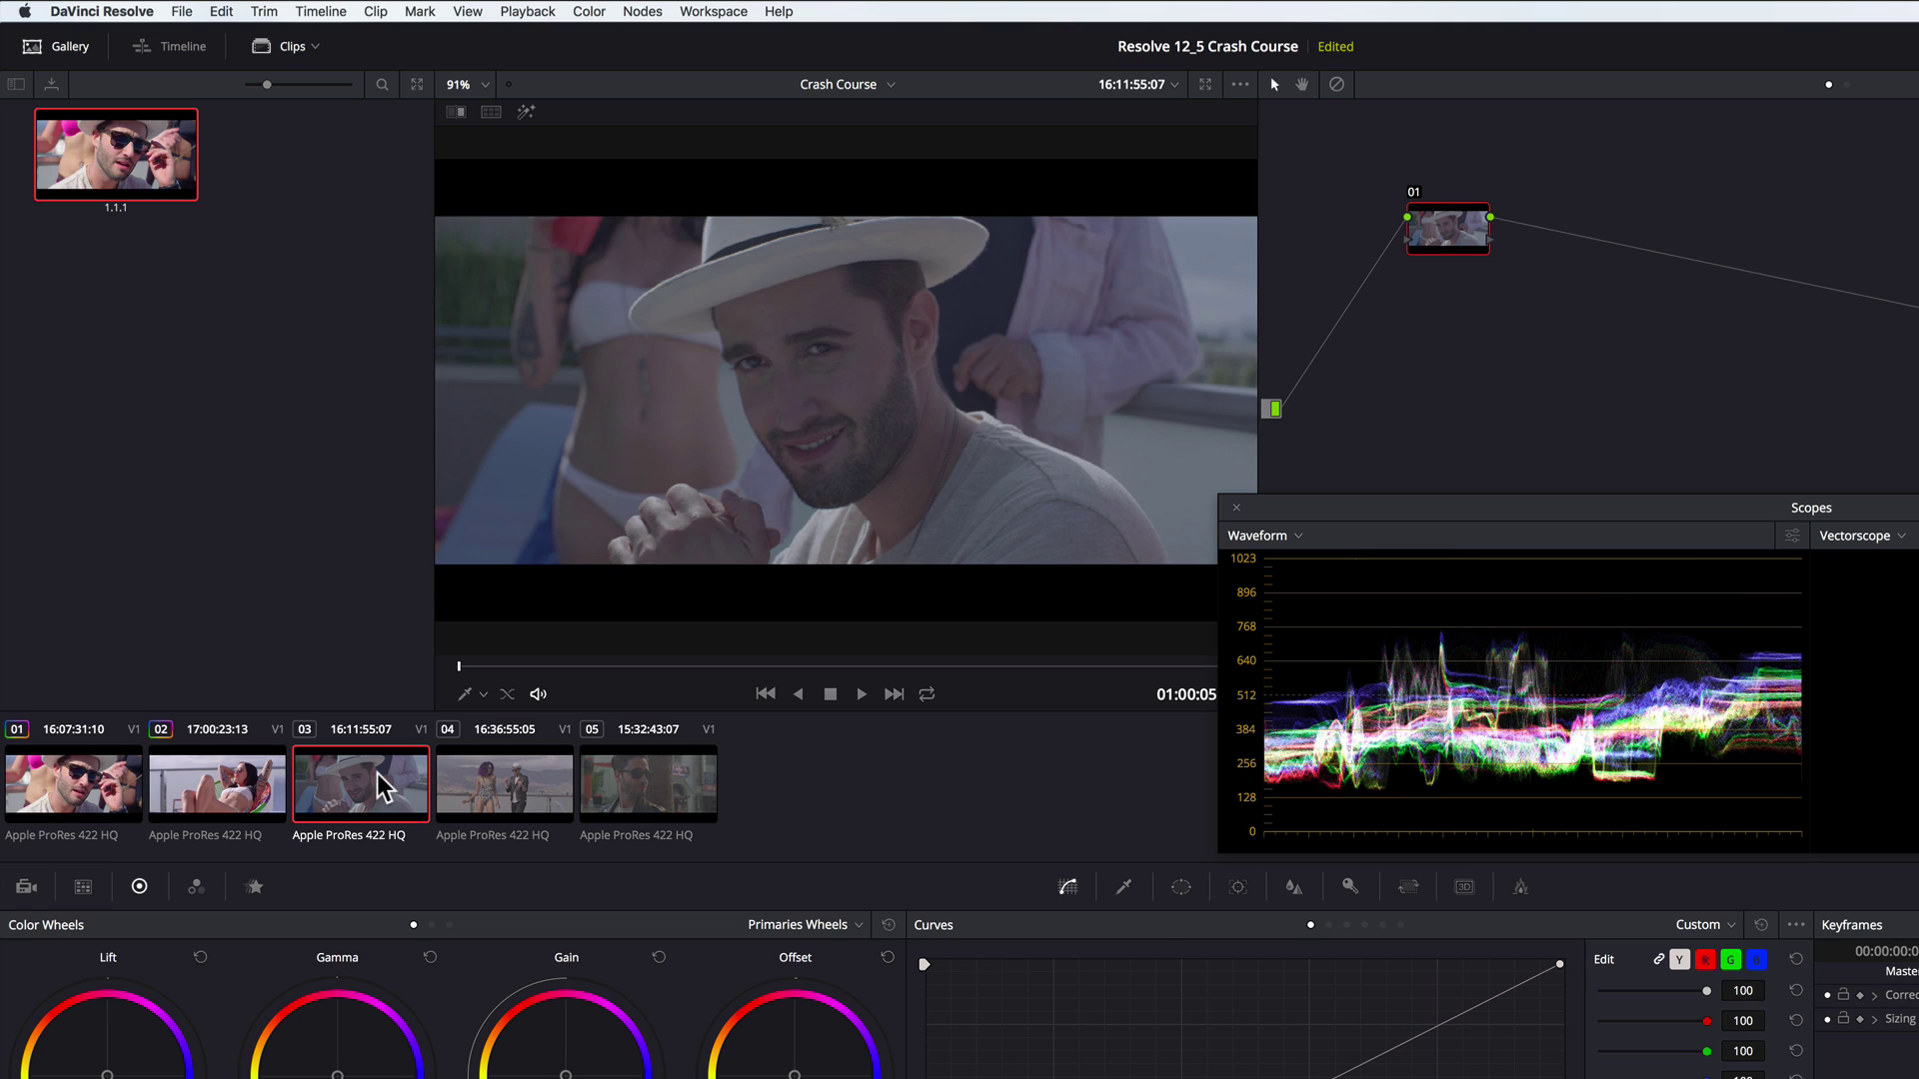
pyautogui.rightClick(126, 176)
pyautogui.click(182, 240)
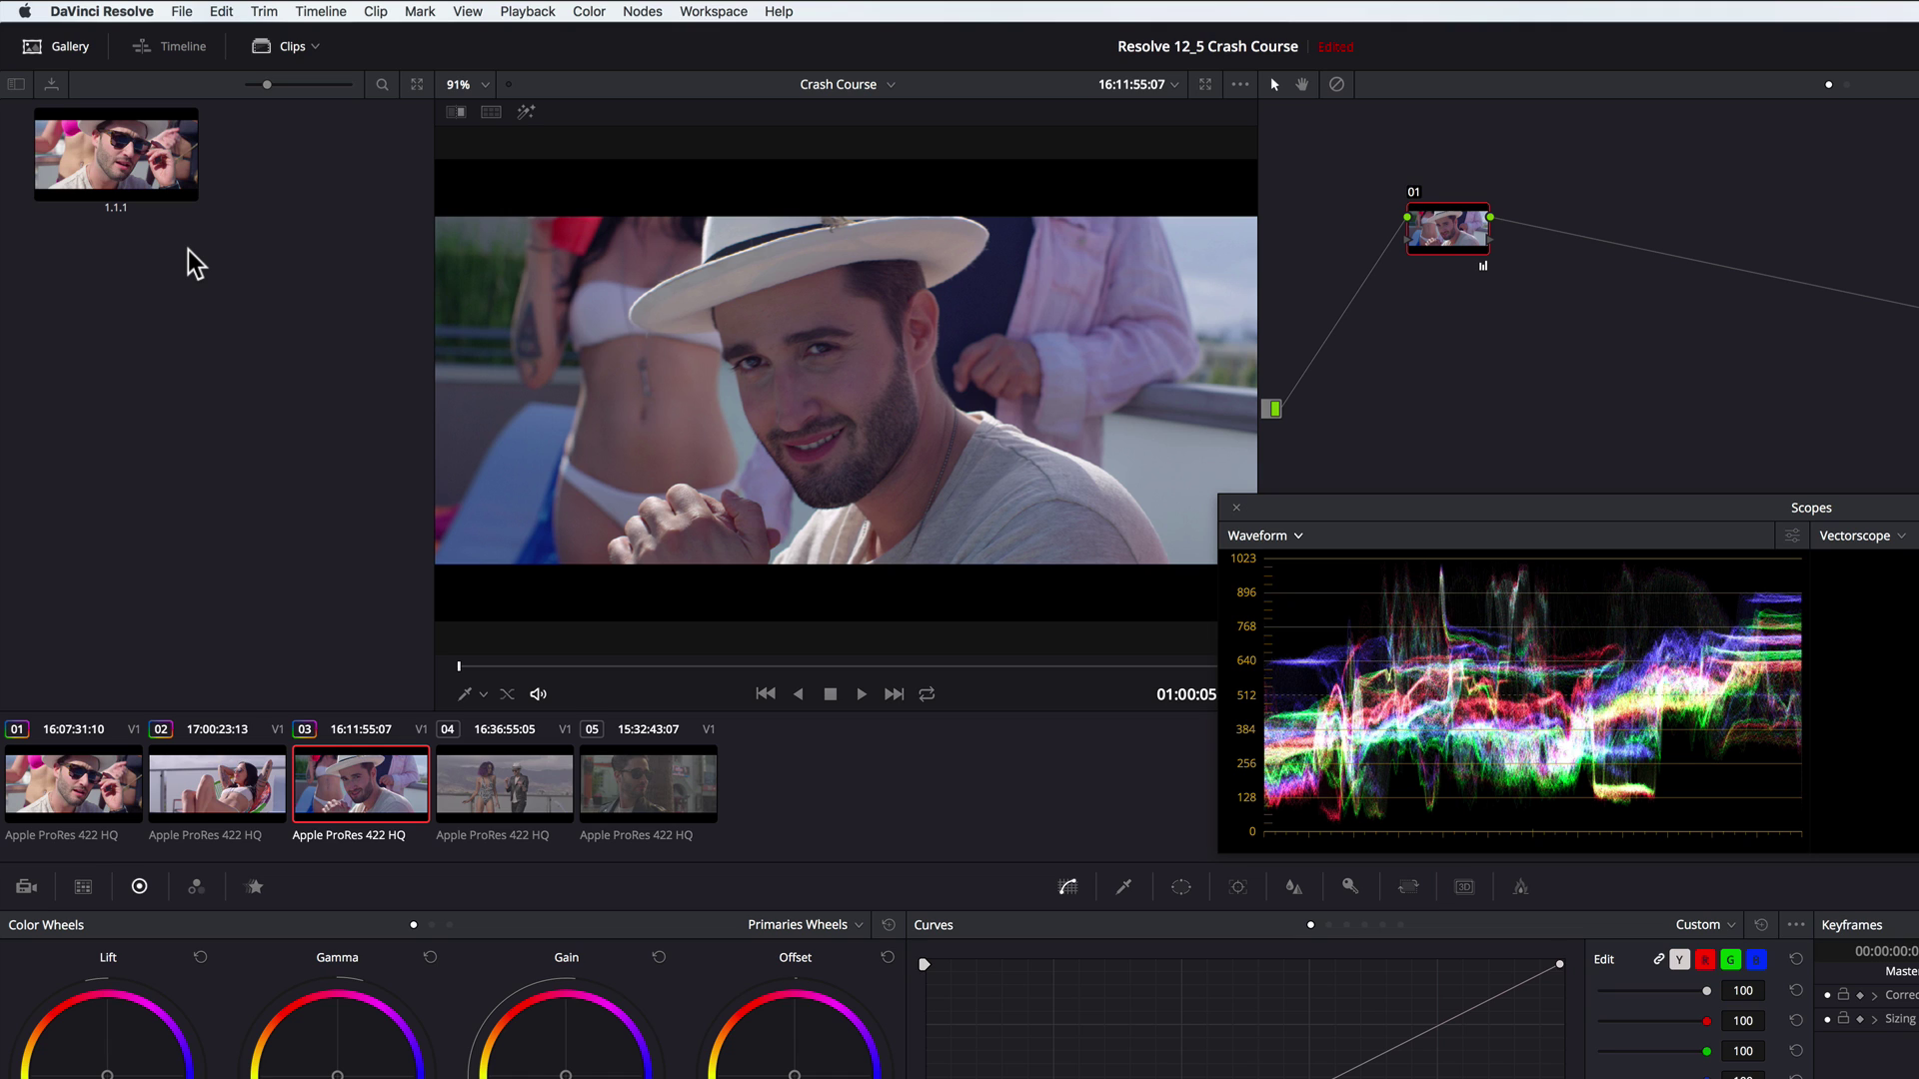
# - Show clip 03 and clip 01 side by side in a Selected Clips split screen
pyautogui.click(491, 112)
pyautogui.click(1129, 114)
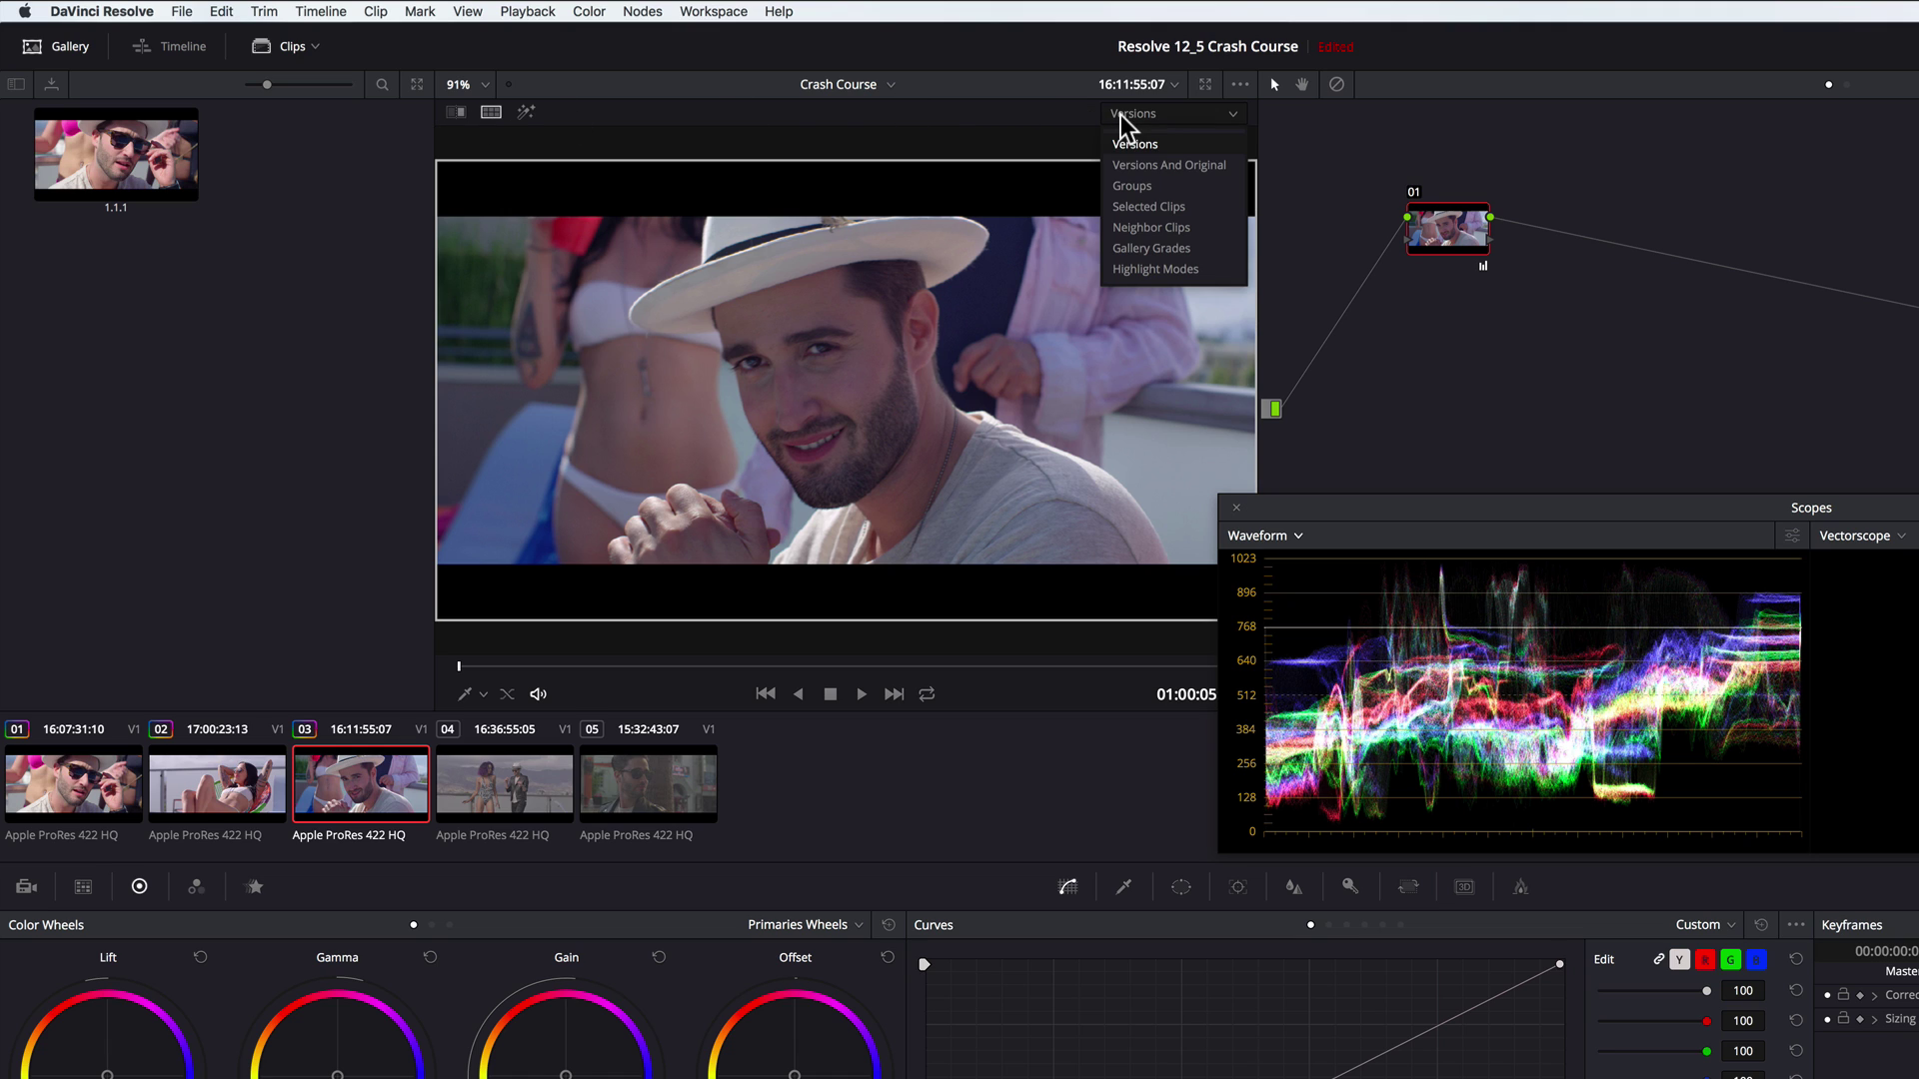
pyautogui.click(1132, 210)
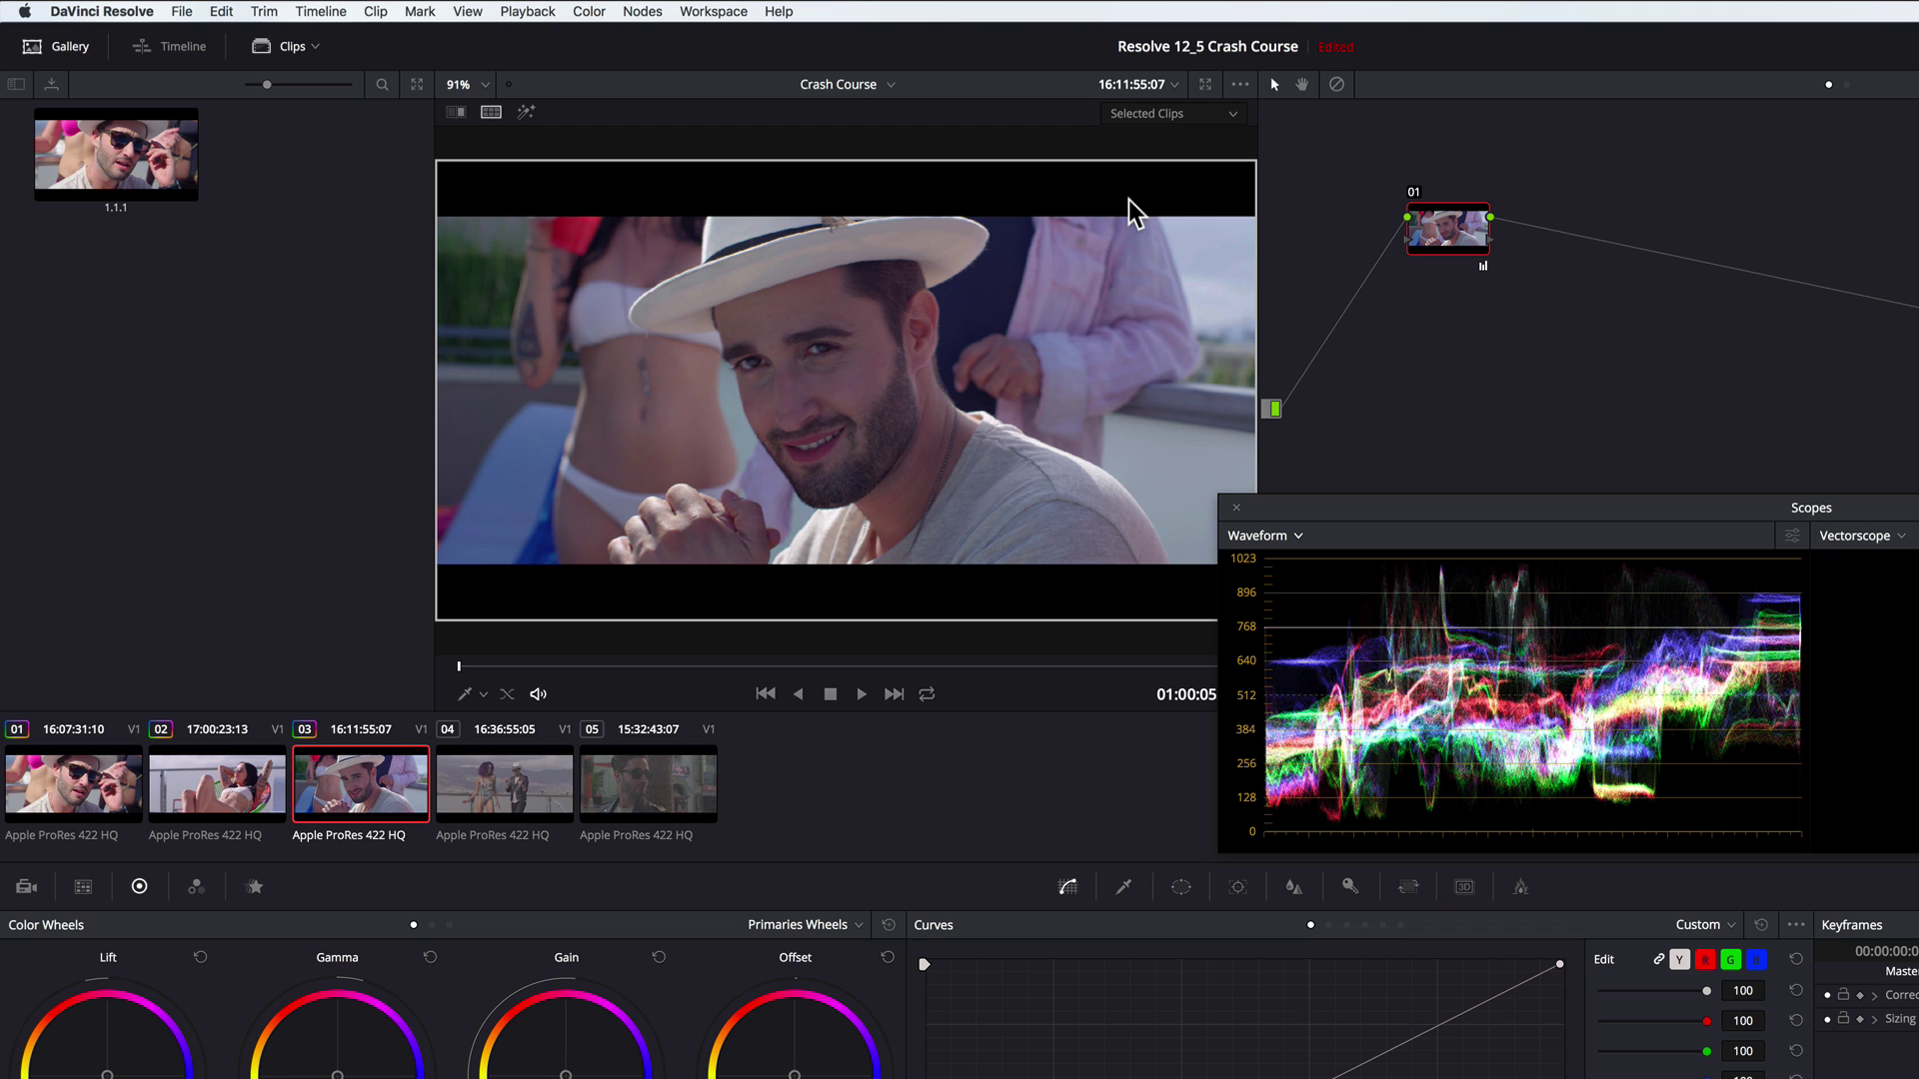
pyautogui.click(60, 52)
pyautogui.keyDown('super'); pyautogui.click(88, 803); pyautogui.keyUp('super')
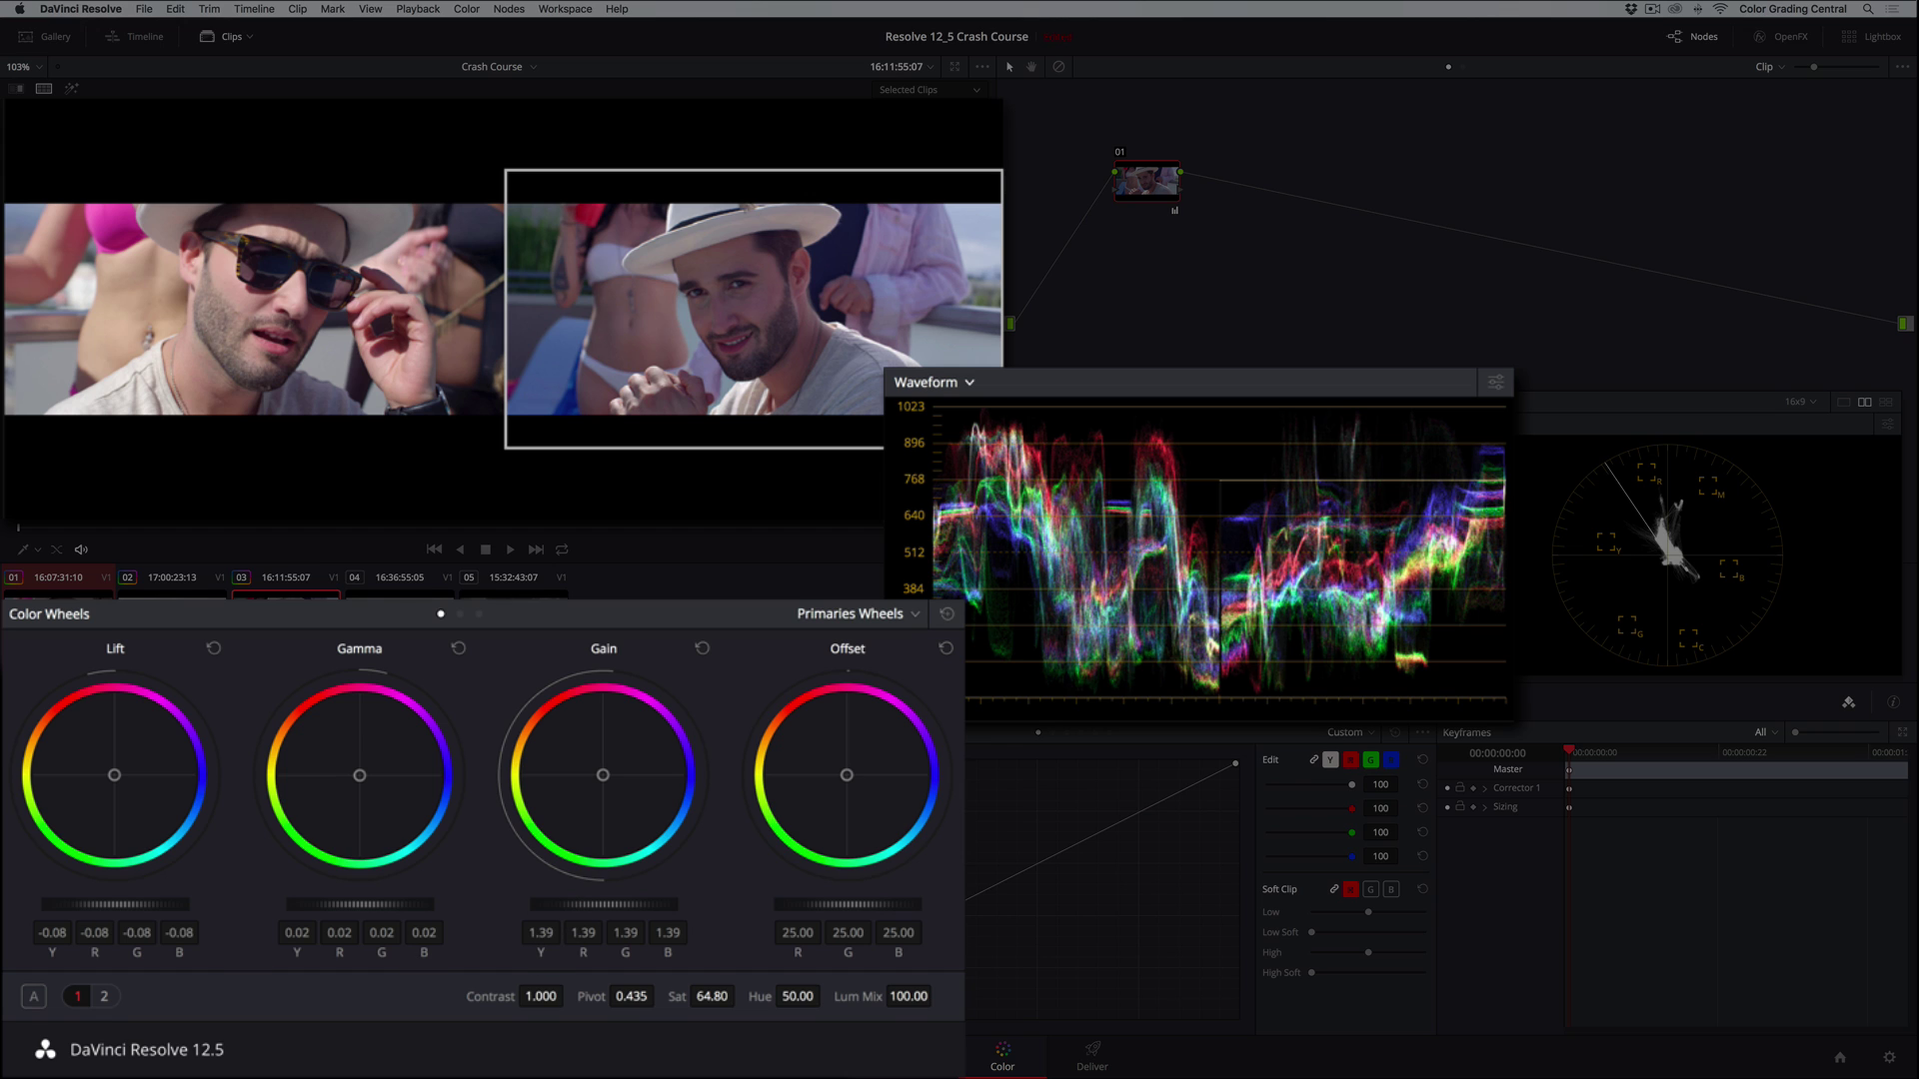
# - Refine clip 03 to Gain 1.38, Gamma 0.04 and Temperature about 540
pyautogui.moveTo(540, 932); pyautogui.dragTo(535, 932)
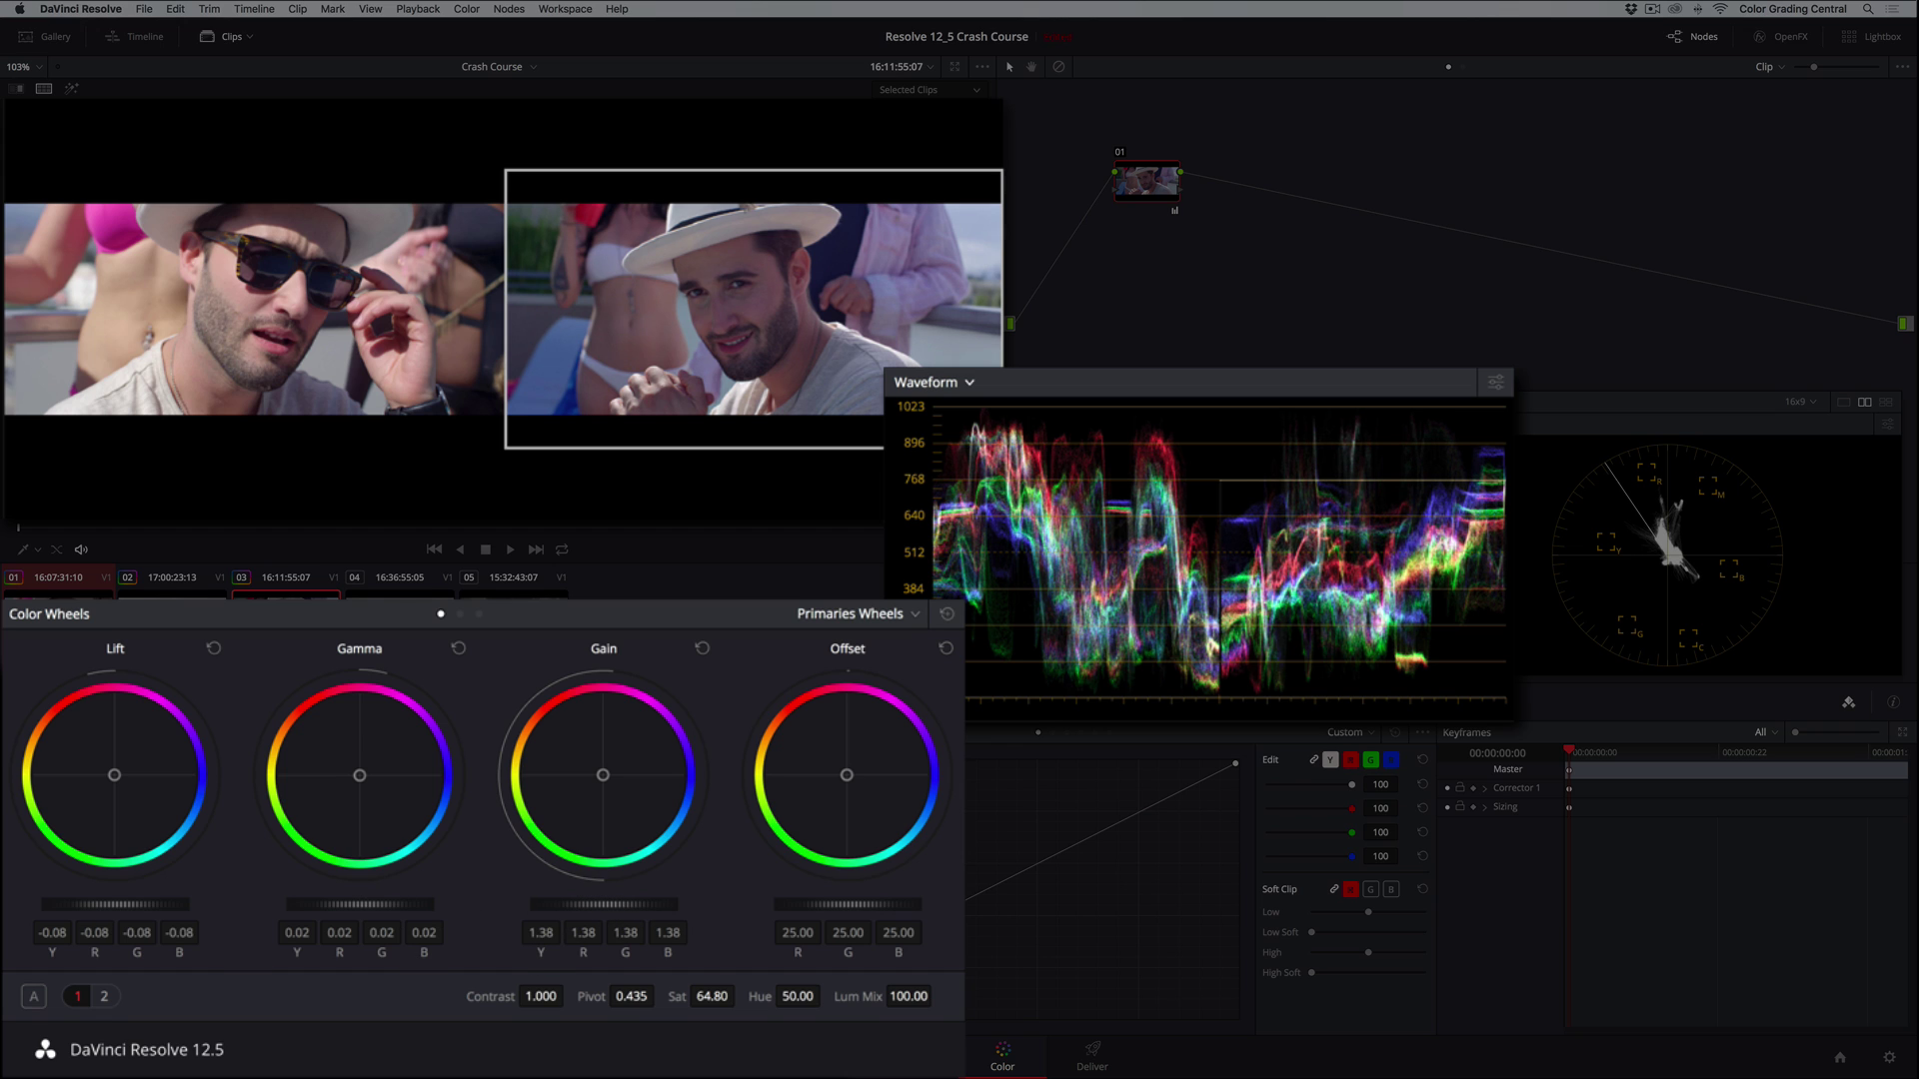
pyautogui.moveTo(418, 929); pyautogui.dragTo(427, 929)
pyautogui.moveTo(318, 904); pyautogui.dragTo(328, 903)
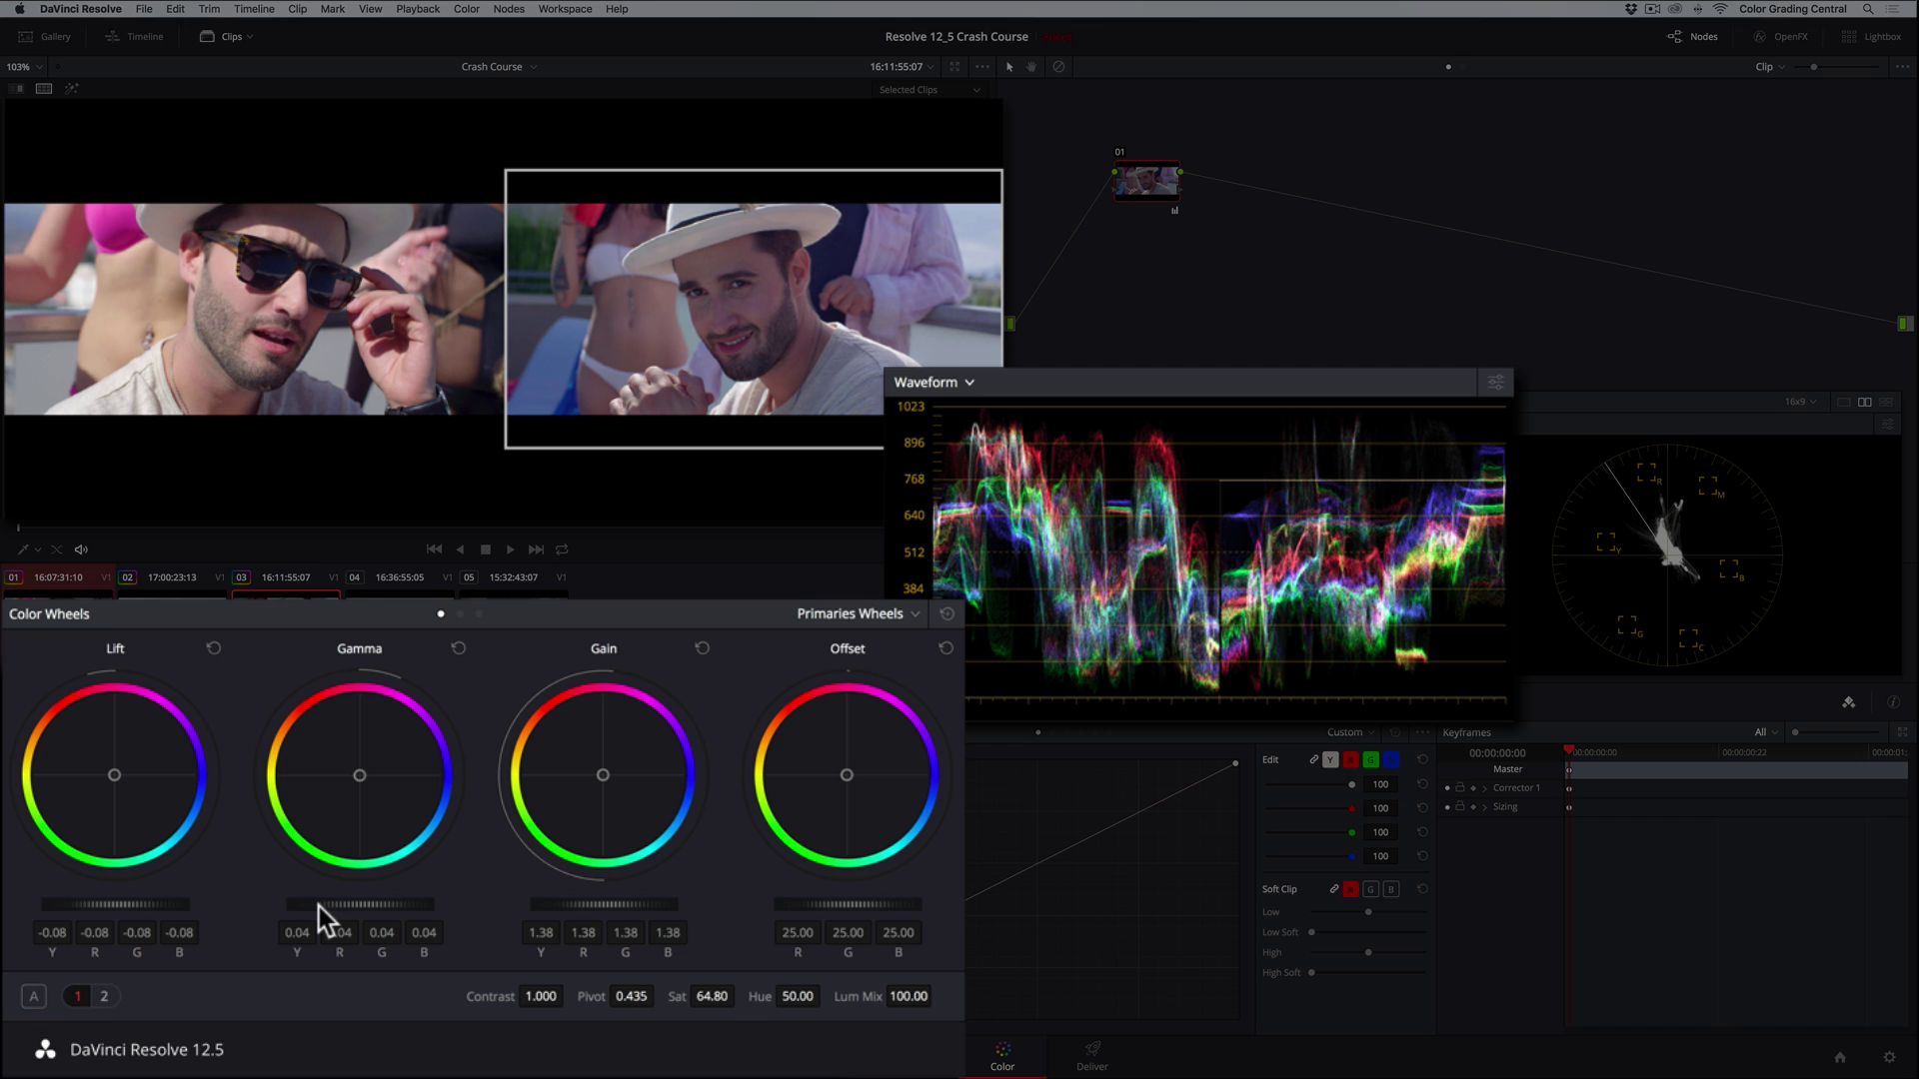
pyautogui.click(104, 996)
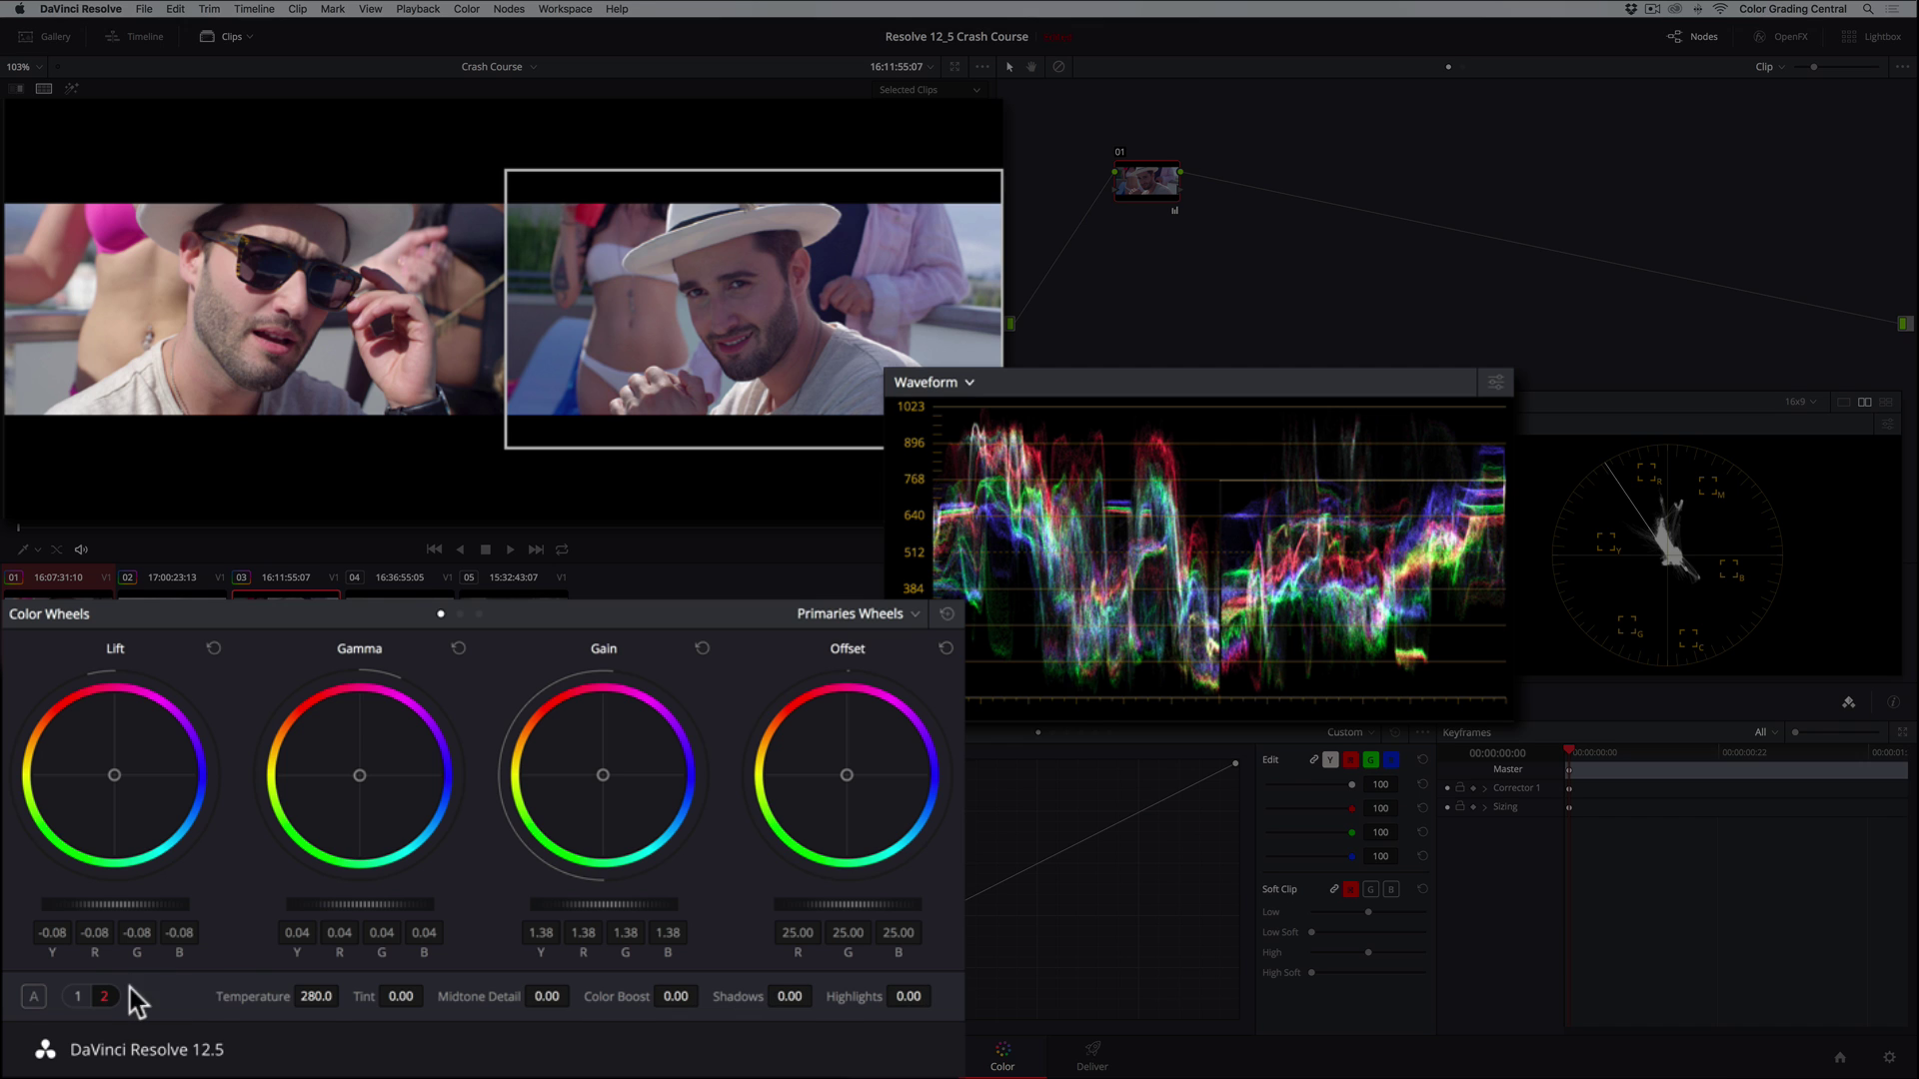
pyautogui.moveTo(290, 996); pyautogui.dragTo(302, 1001)
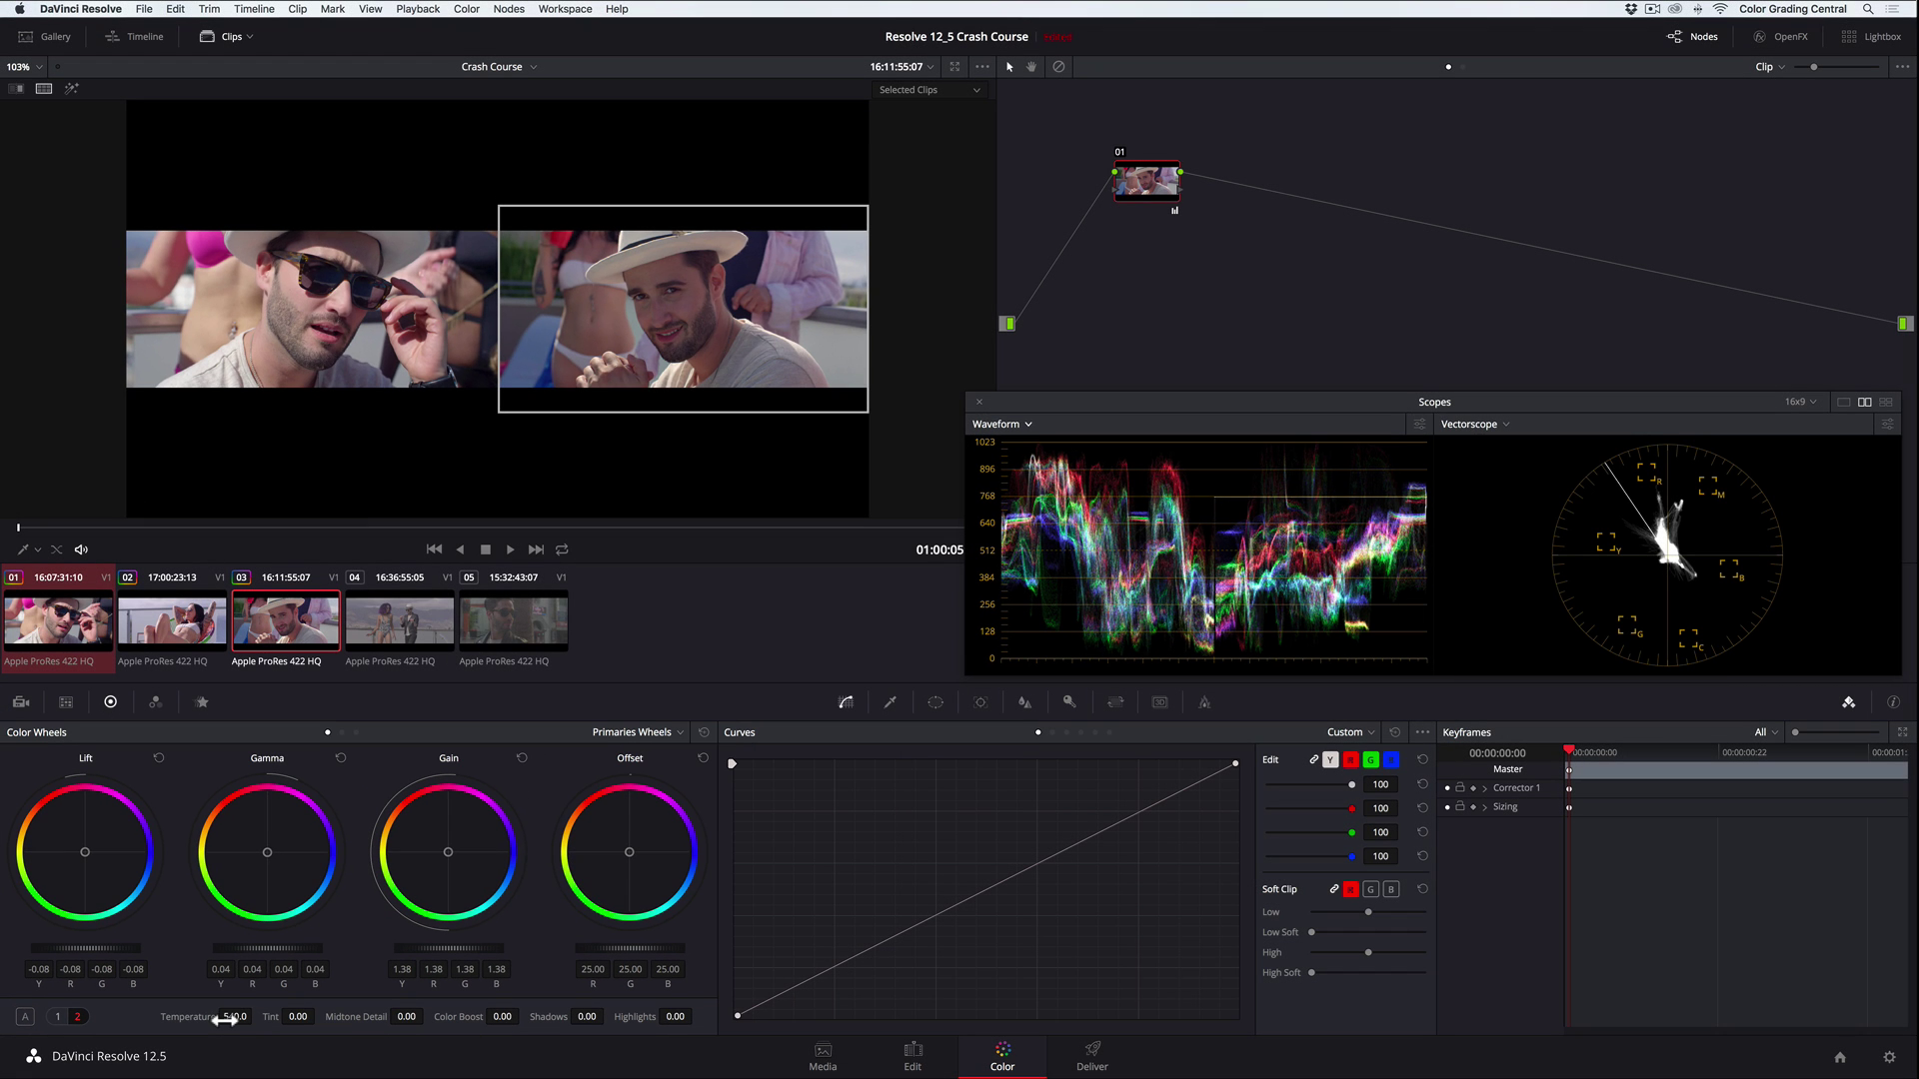
# - Add a serial node with a circle window shaped into an oval over the man's face
pyautogui.click(40, 89)
pyautogui.hotkey('alt', 's')
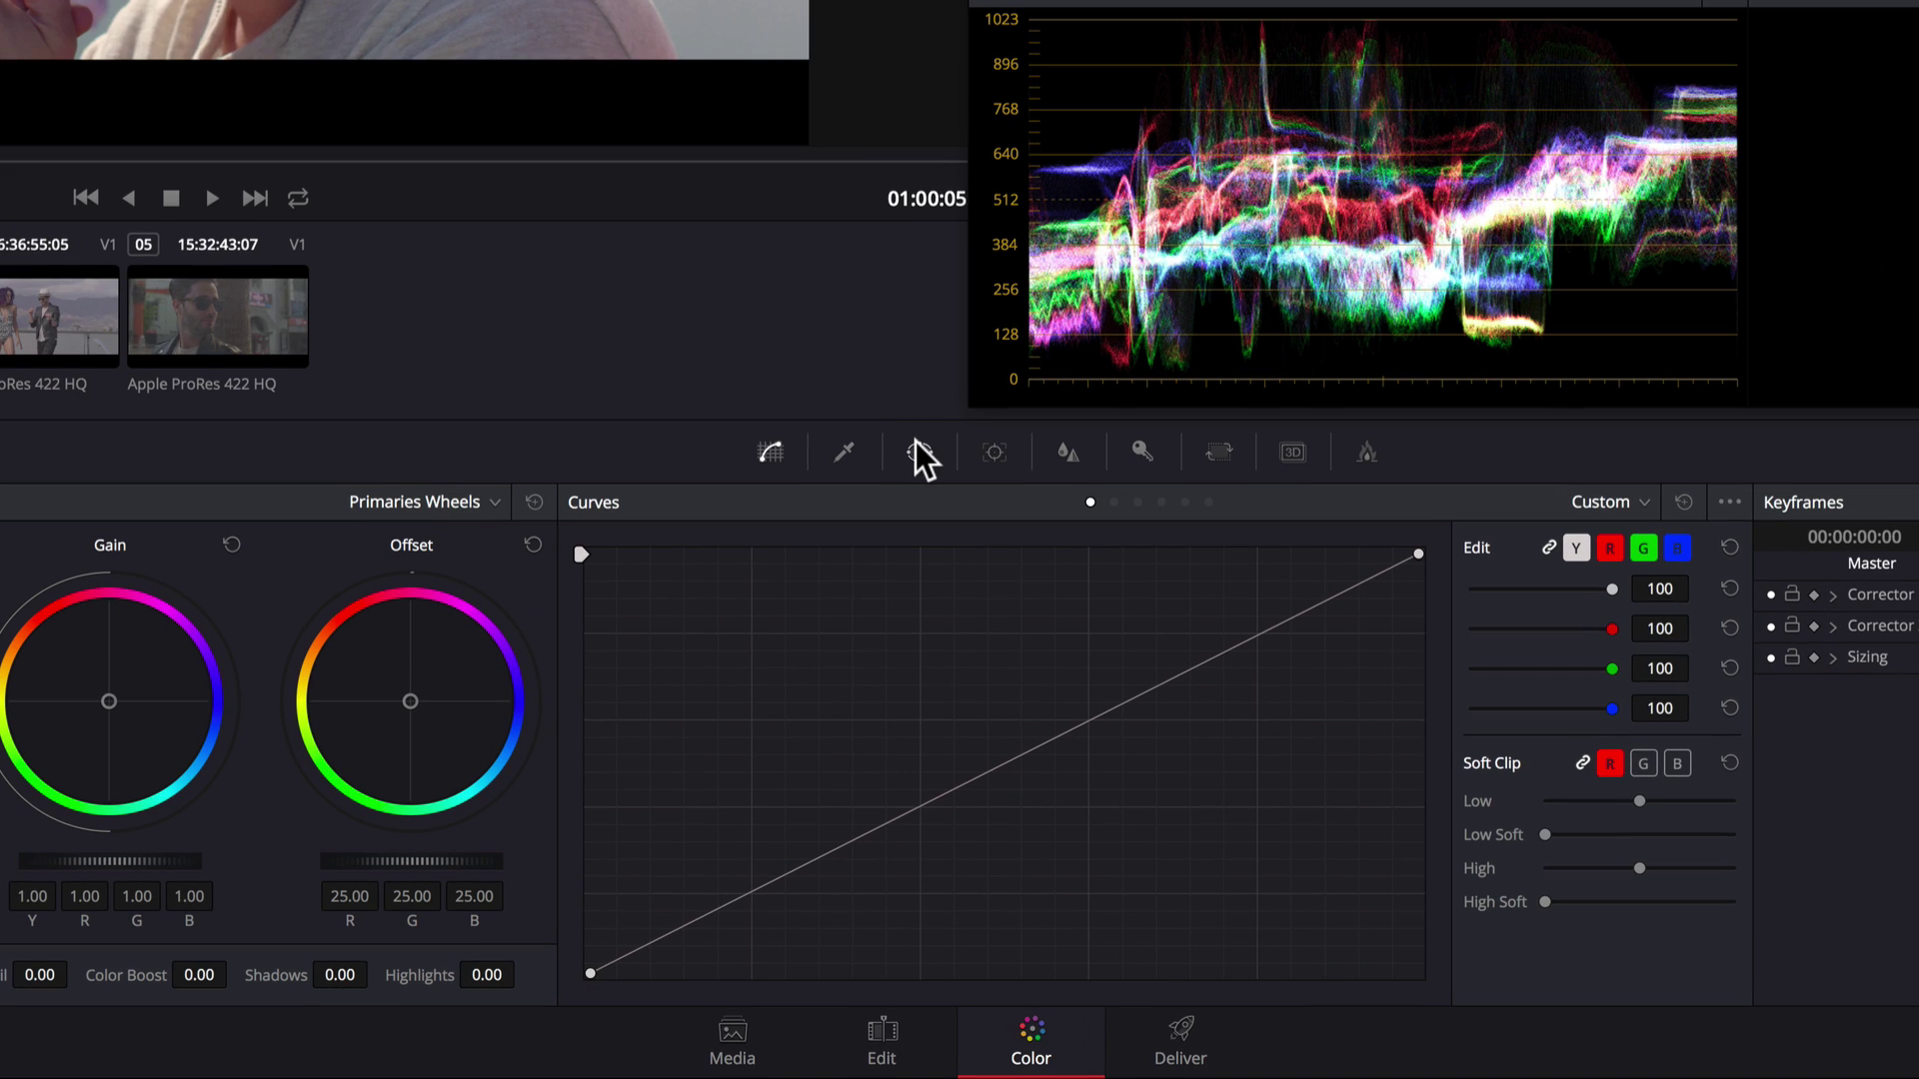
pyautogui.click(915, 446)
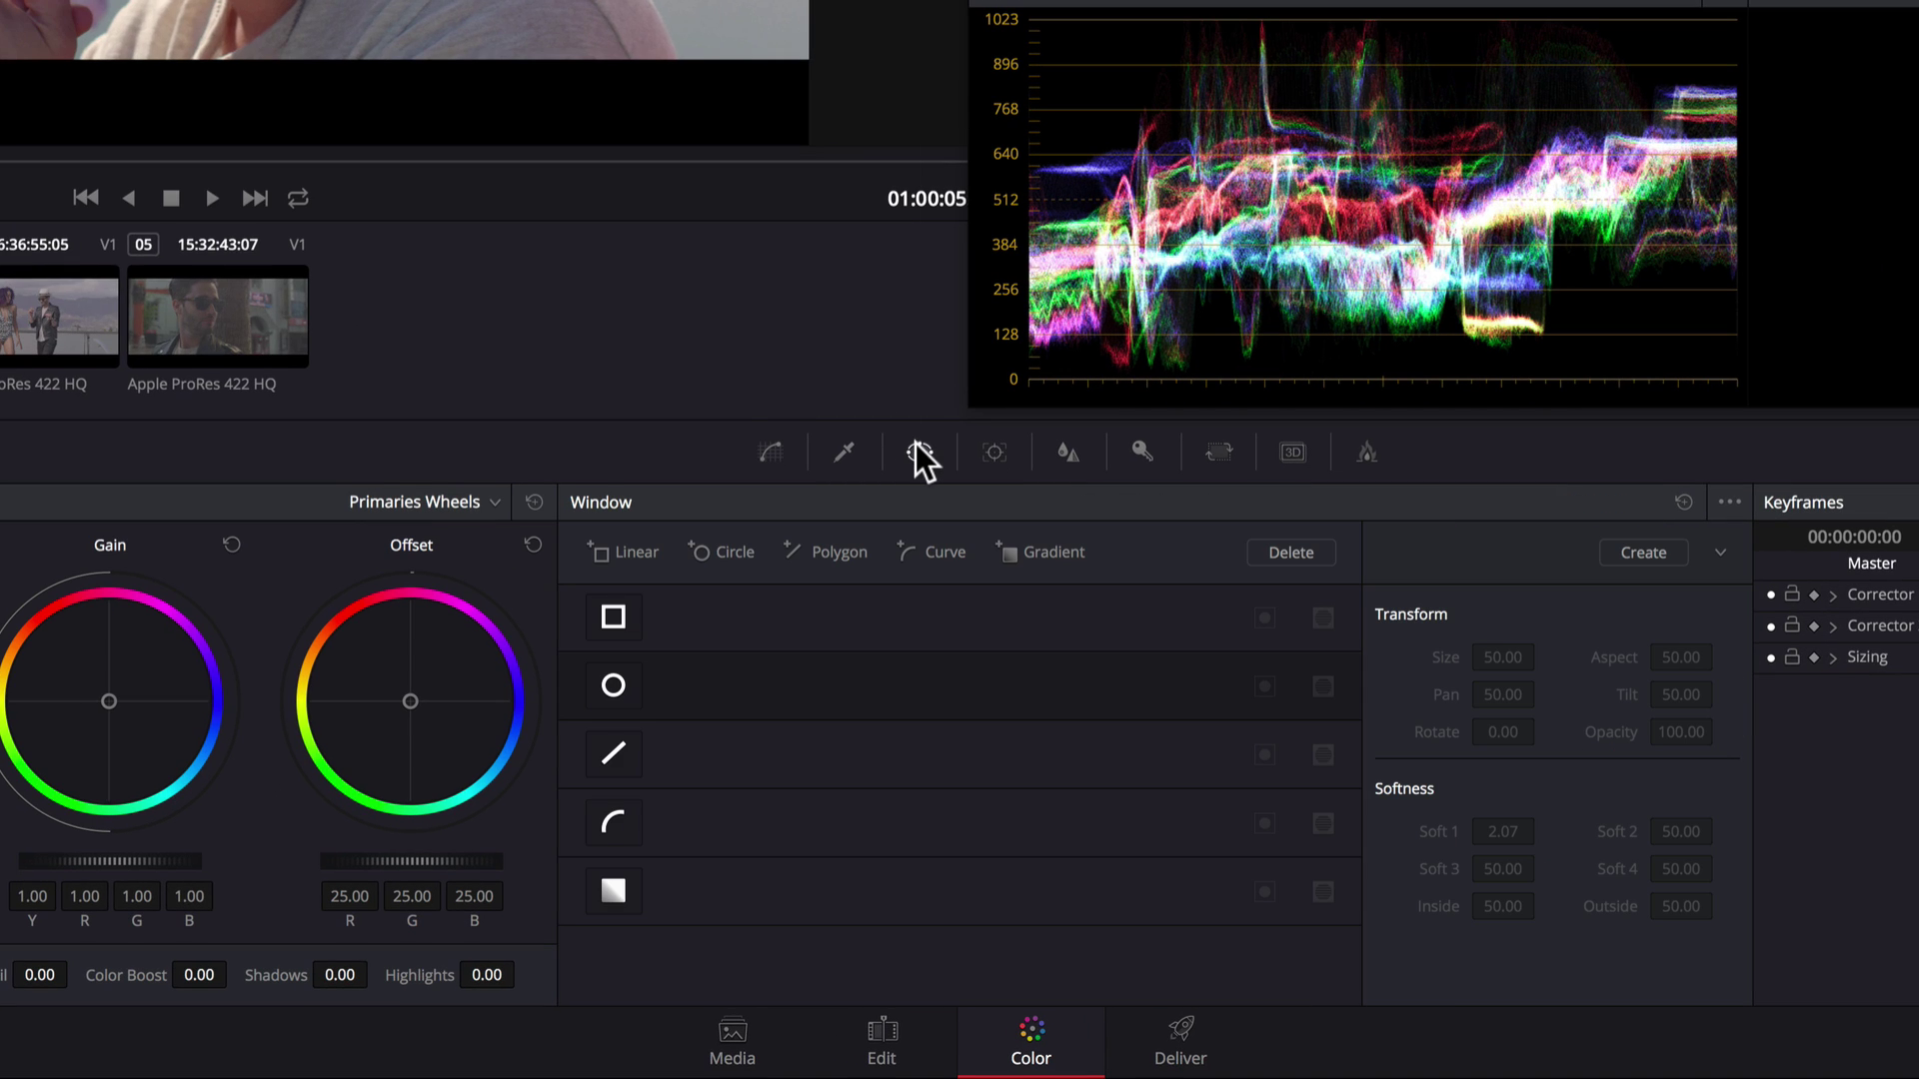
pyautogui.click(613, 688)
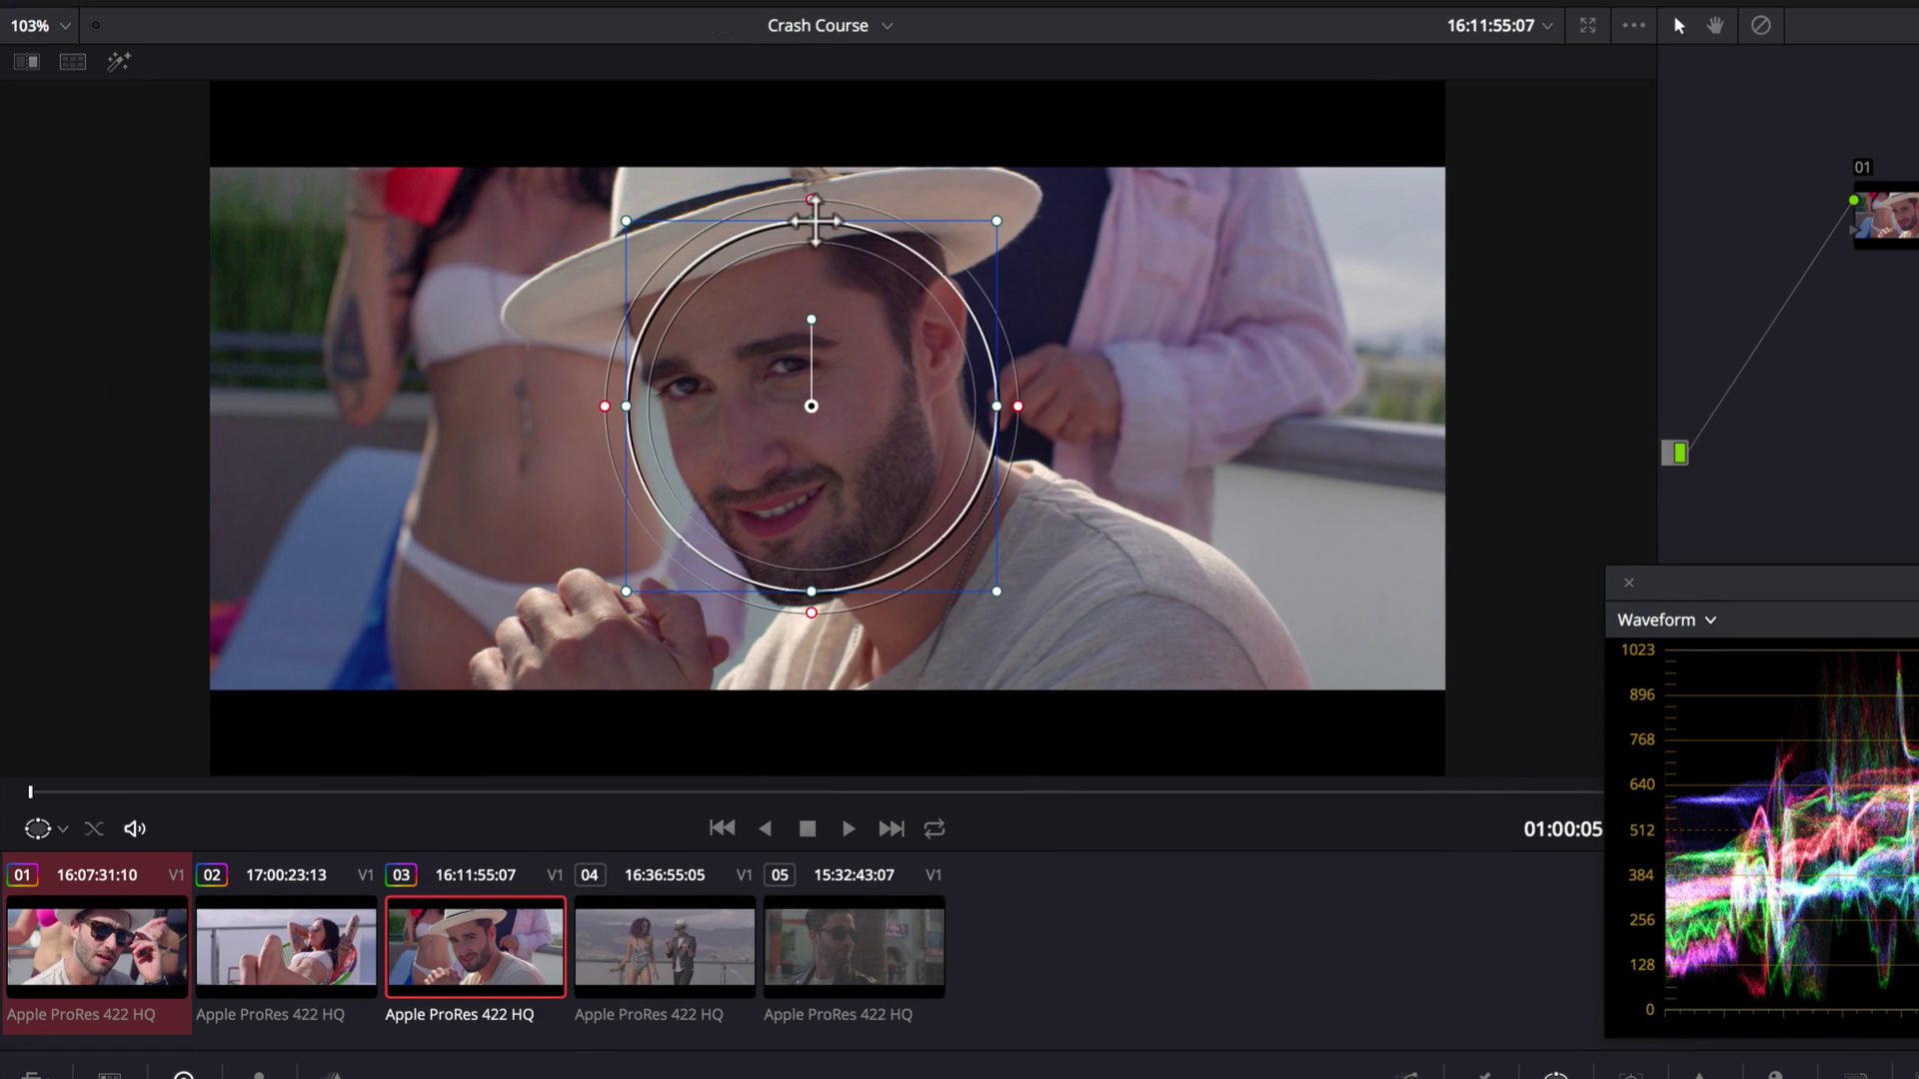
pyautogui.moveTo(811, 217); pyautogui.dragTo(812, 125)
pyautogui.moveTo(634, 406); pyautogui.dragTo(590, 410)
pyautogui.moveTo(812, 320); pyautogui.dragTo(751, 266)
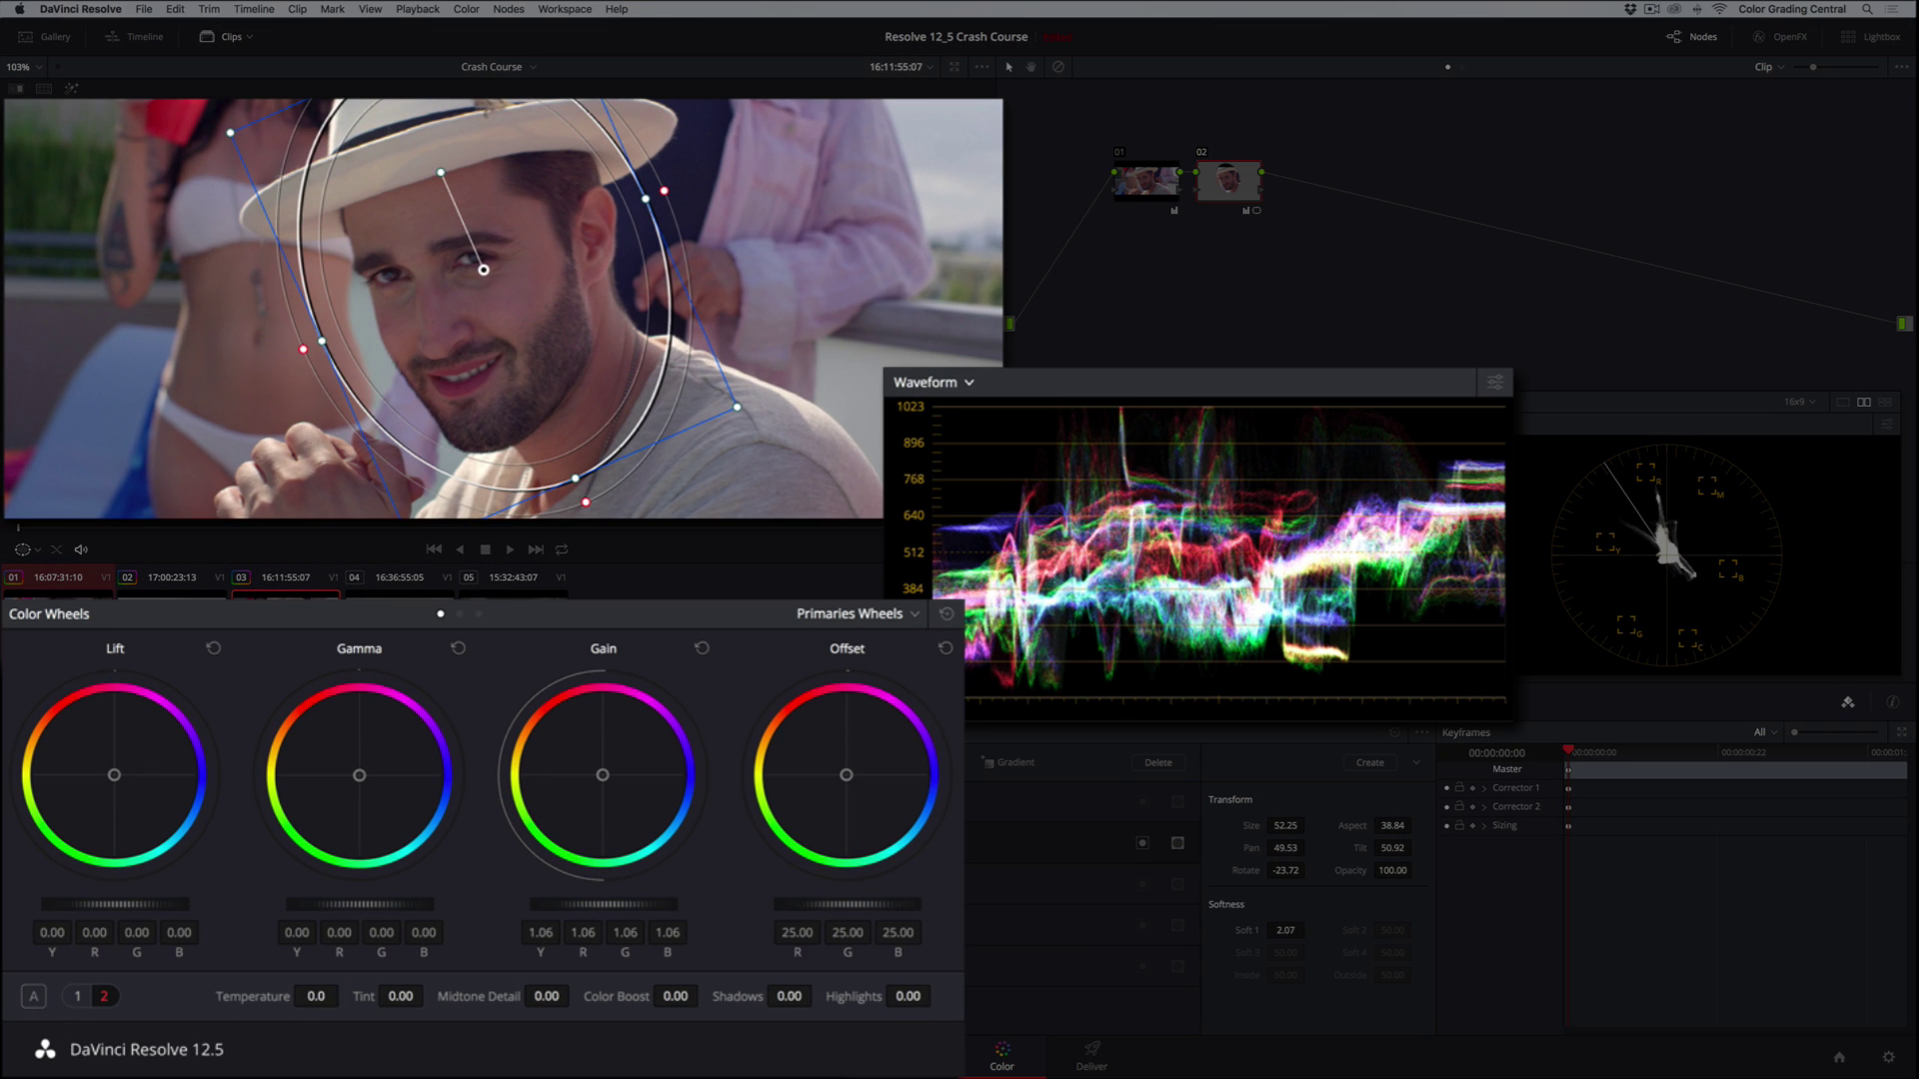
# - Inside the face window set Gain 1.05 and Gamma 0.02, soften its edge, and play back
pyautogui.moveTo(560, 906); pyautogui.dragTo(549, 909)
pyautogui.moveTo(351, 910); pyautogui.dragTo(370, 907)
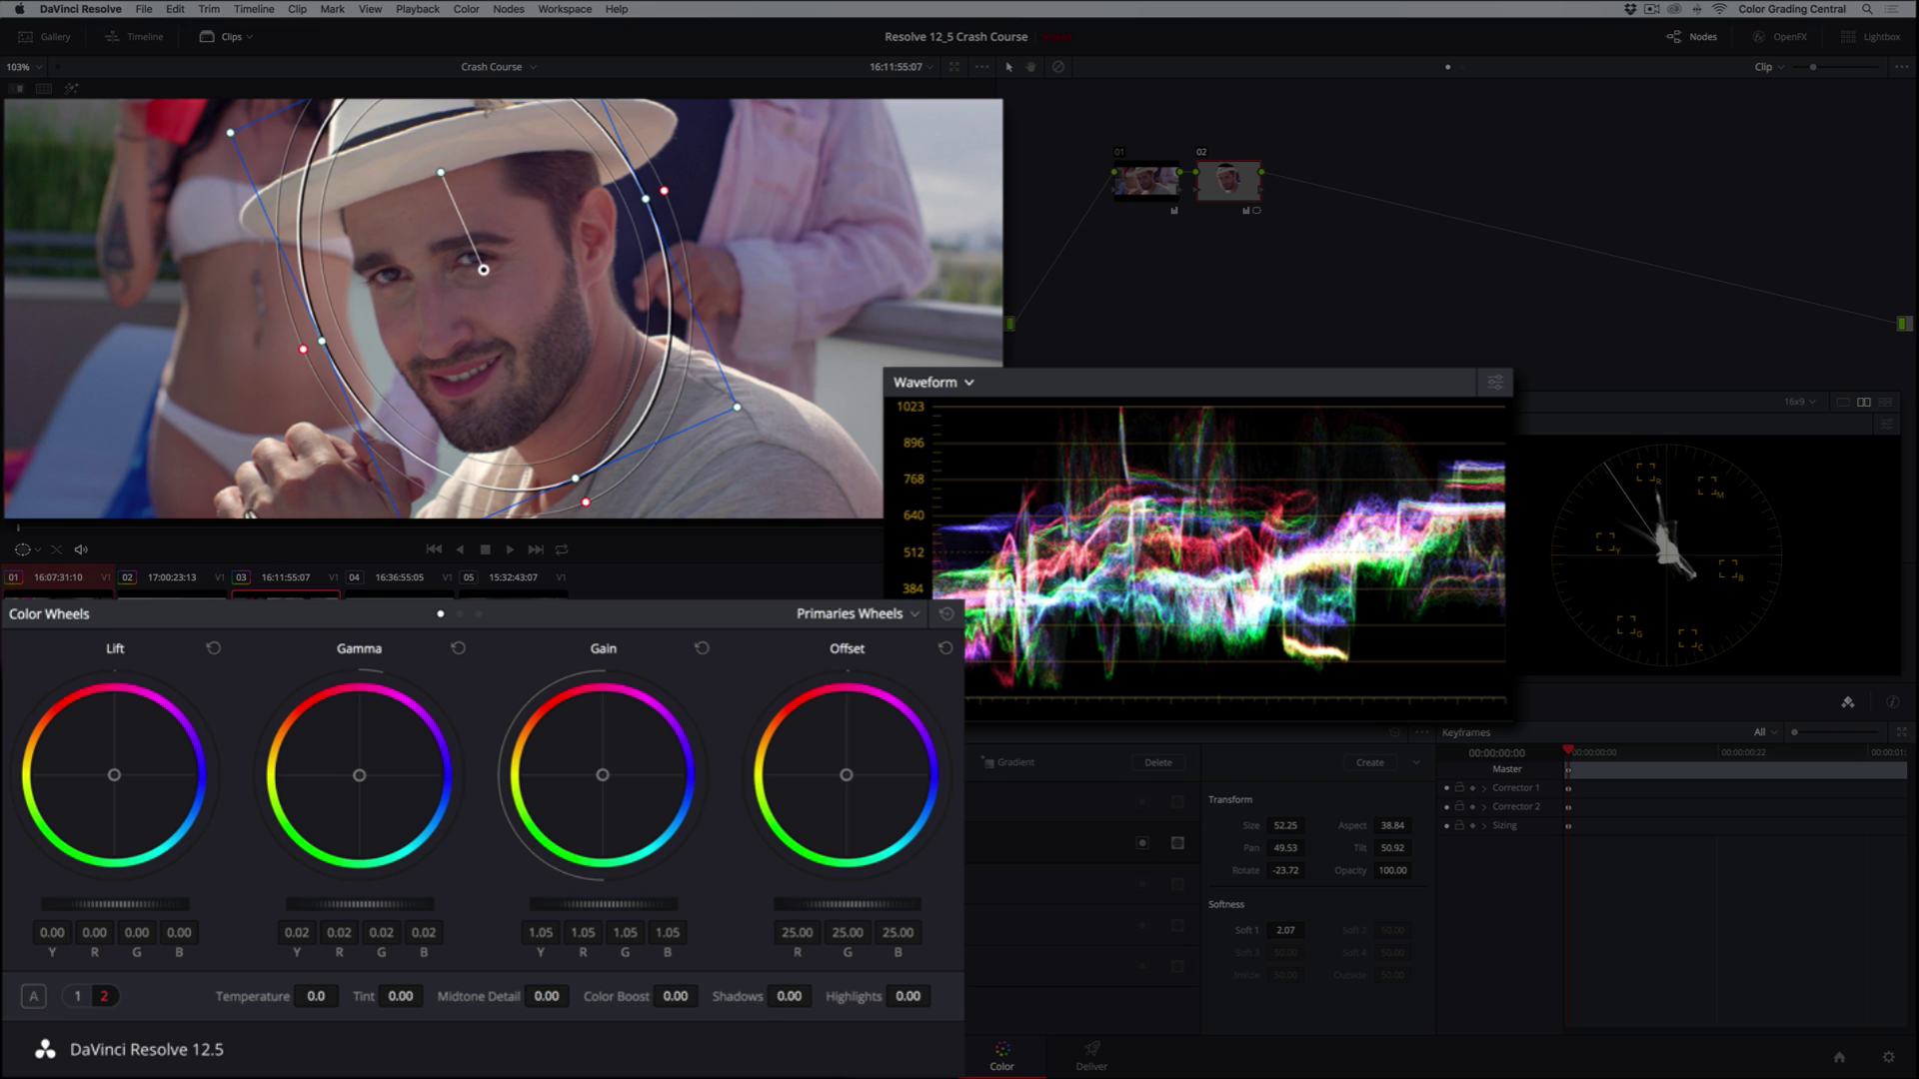
pyautogui.moveTo(300, 349); pyautogui.dragTo(298, 351)
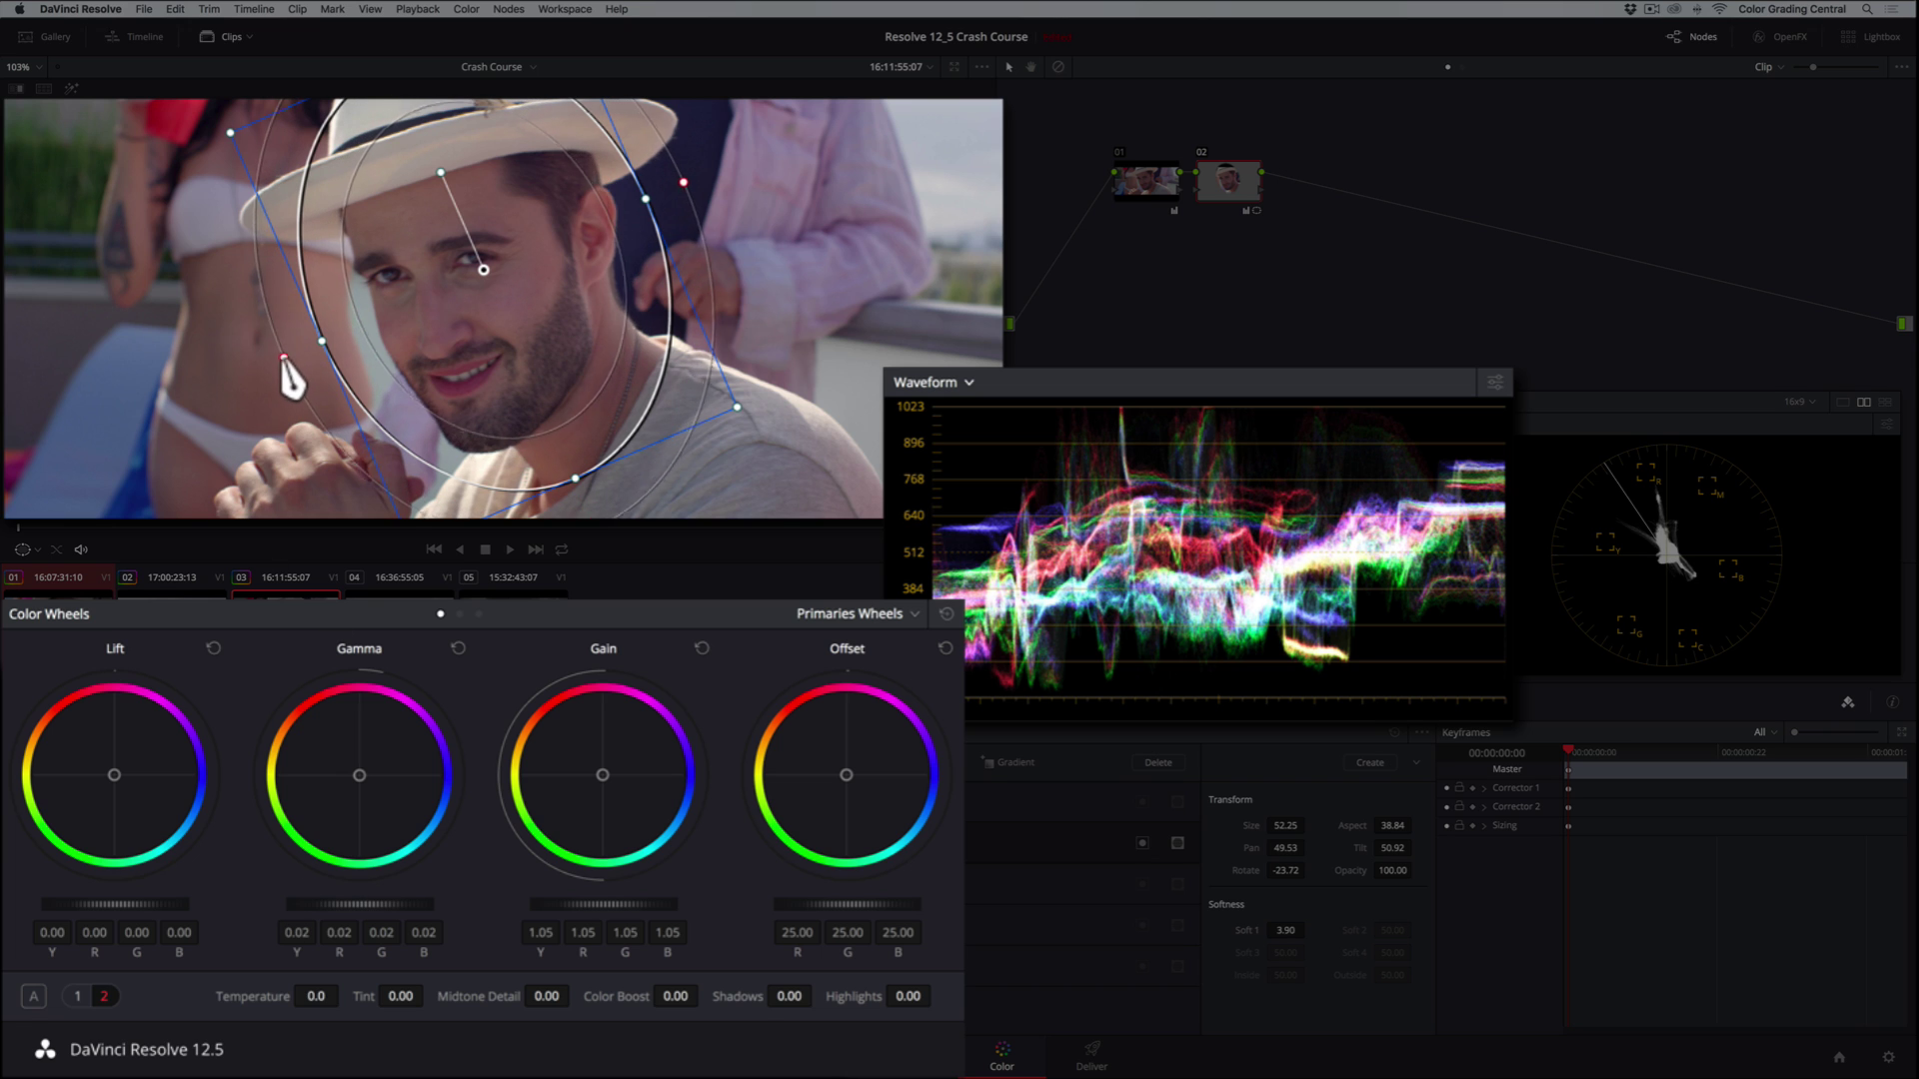
pyautogui.moveTo(283, 357); pyautogui.dragTo(253, 372)
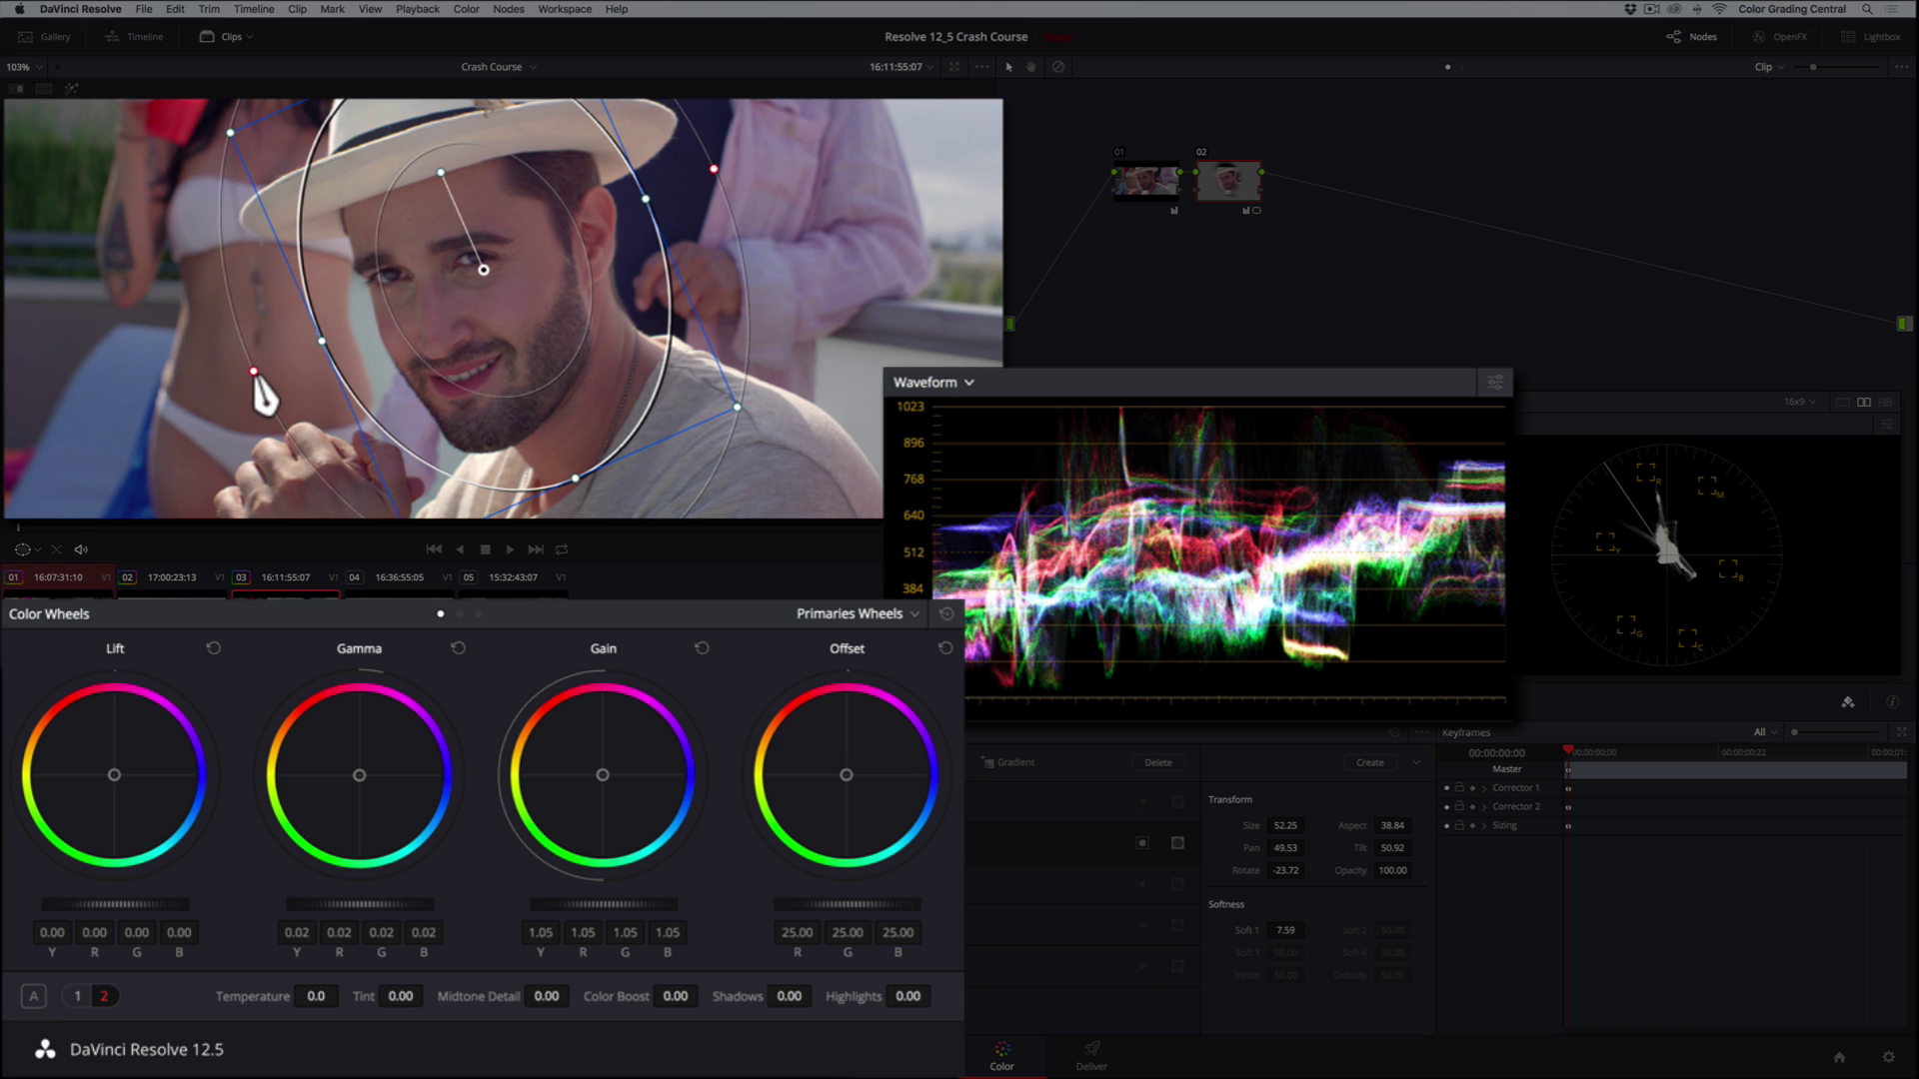
pyautogui.press('space')
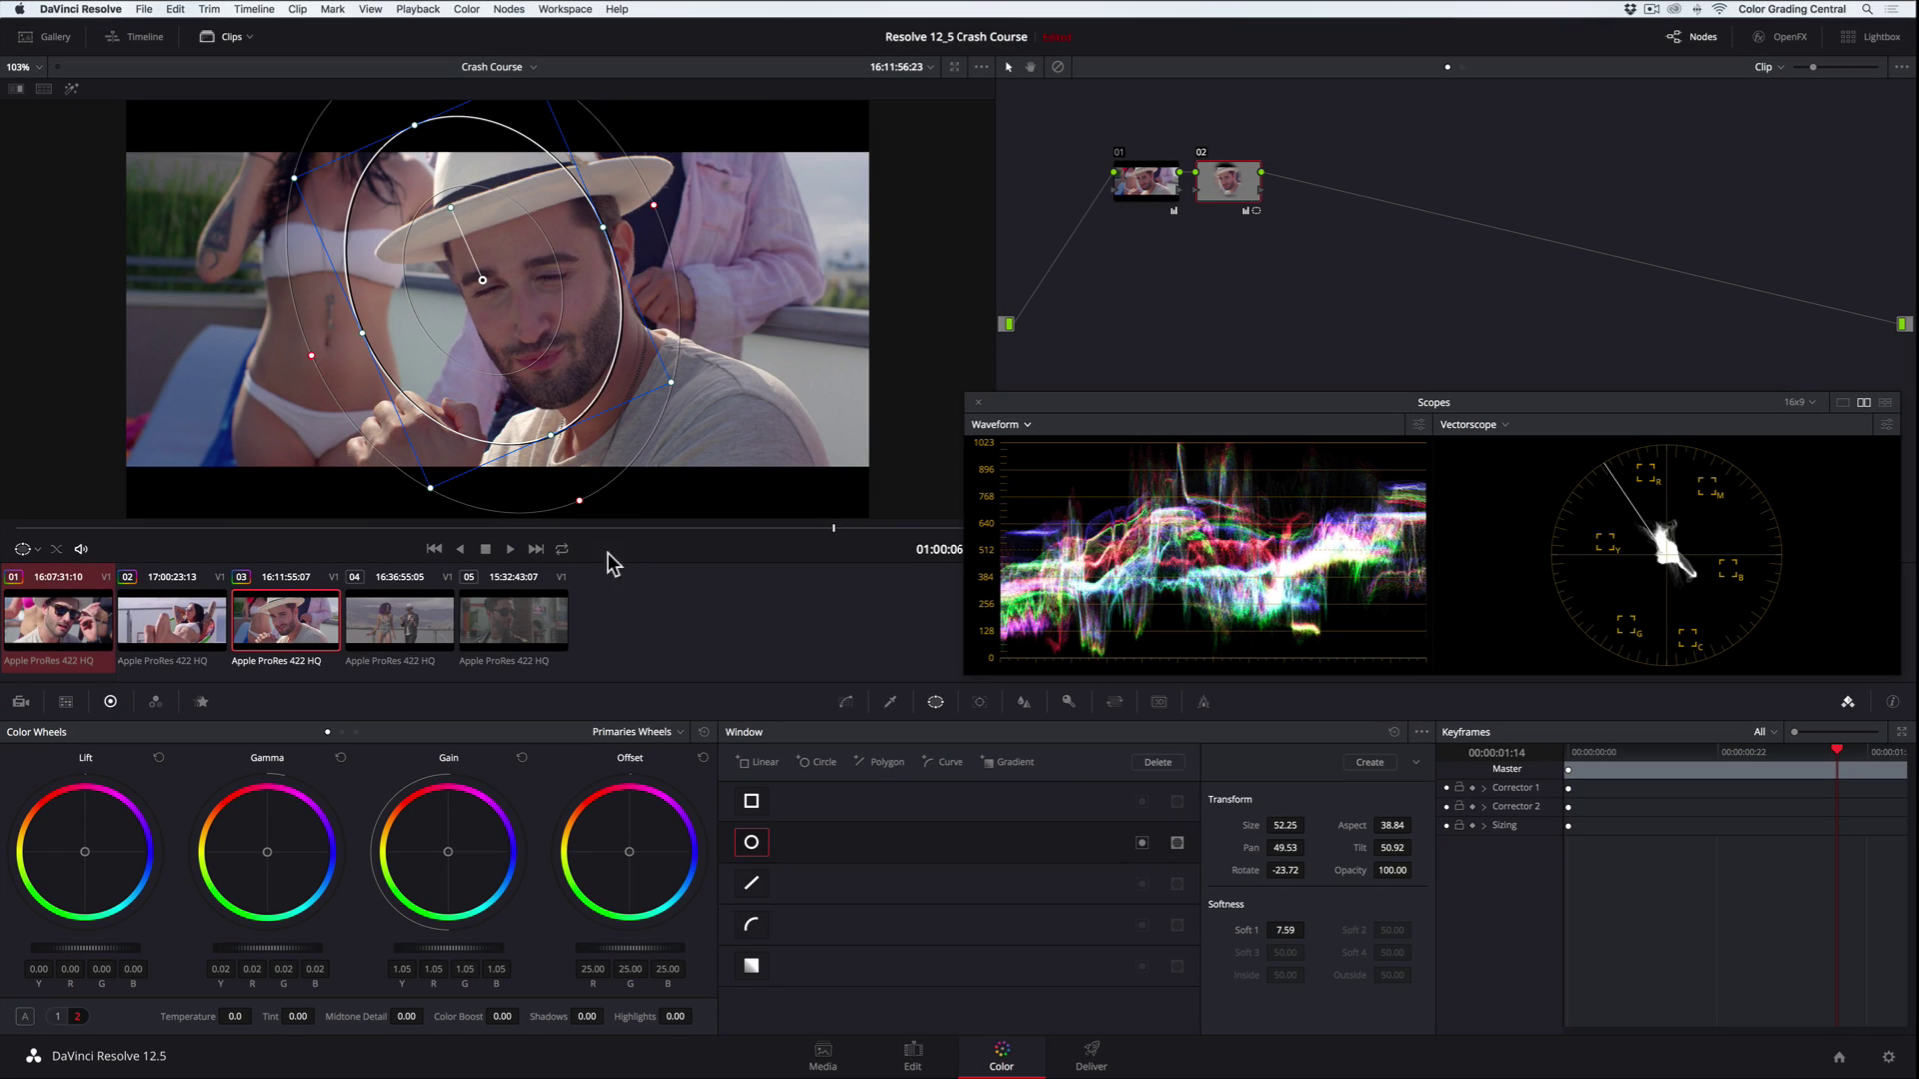
# - Track clip 03's face window forward from the clip start so it follows the man
pyautogui.click(979, 701)
pyautogui.moveTo(879, 791); pyautogui.dragTo(709, 800)
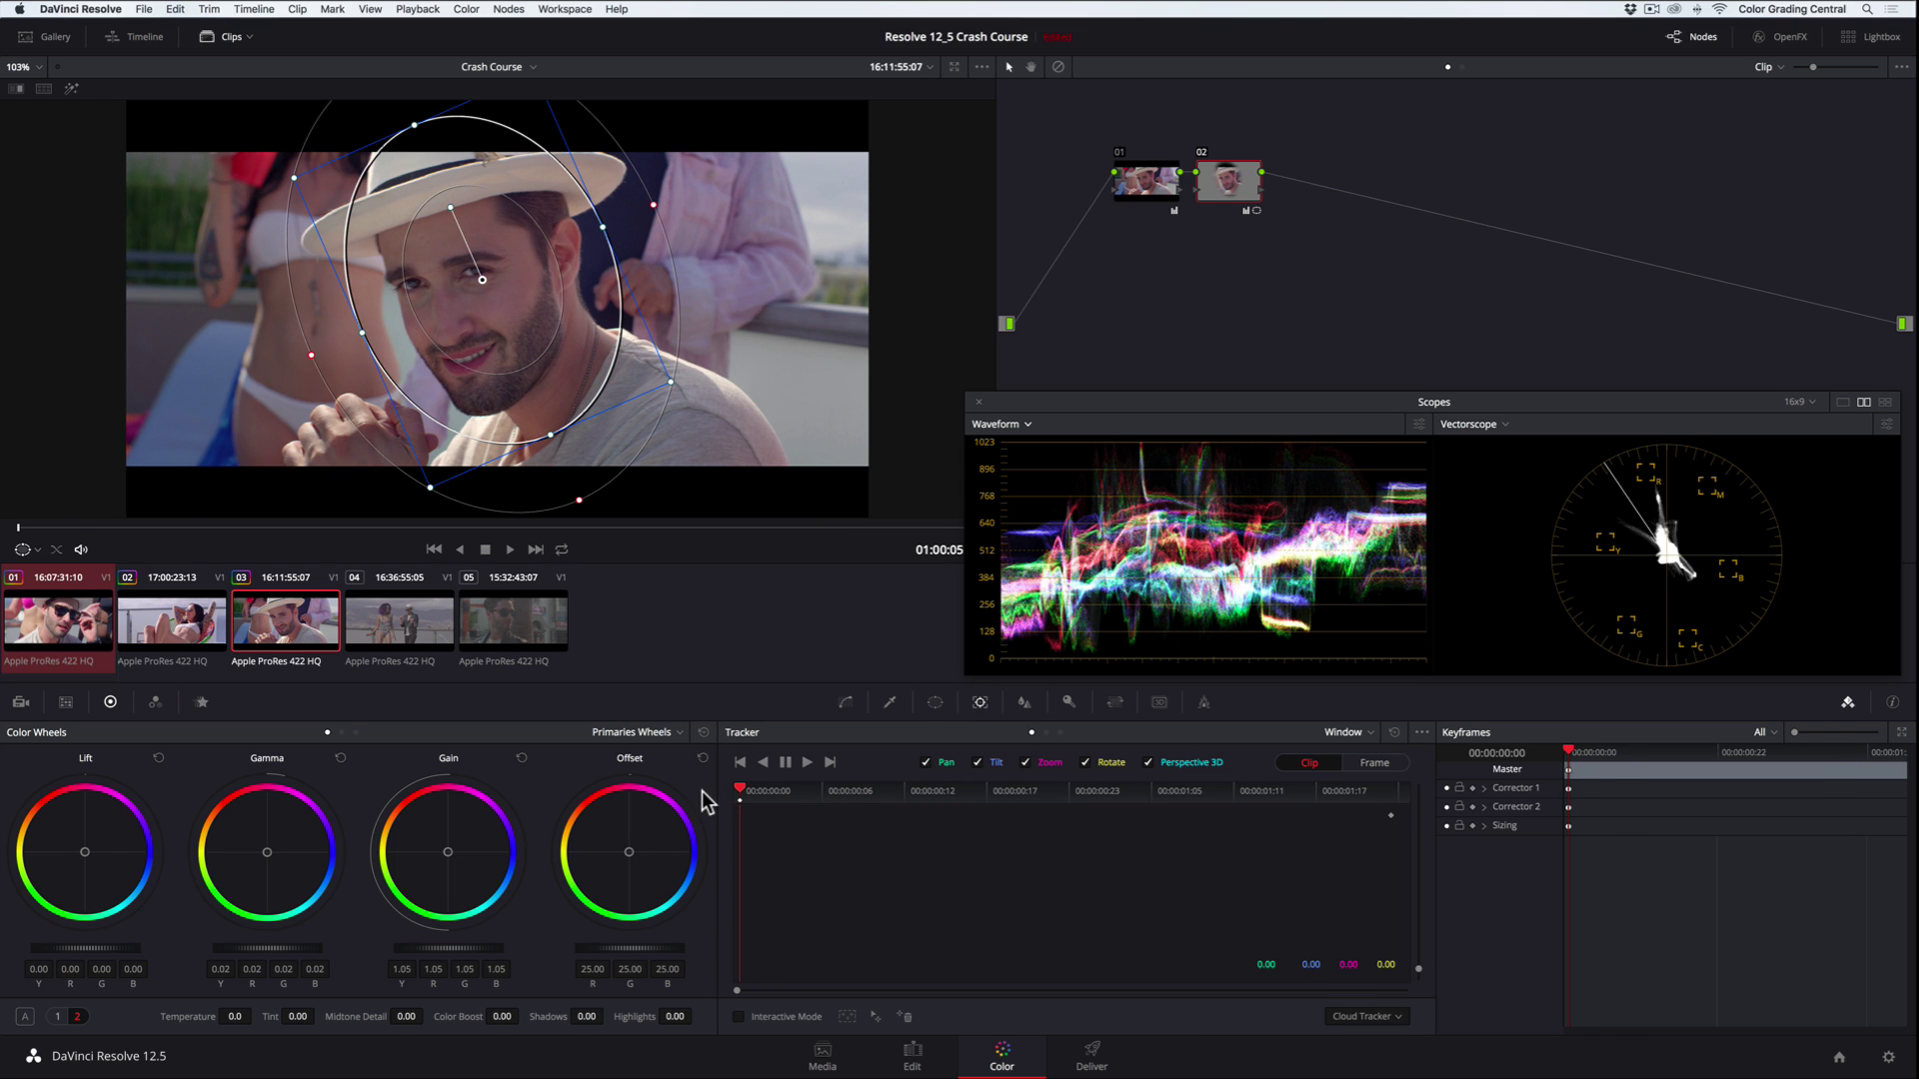
pyautogui.click(806, 762)
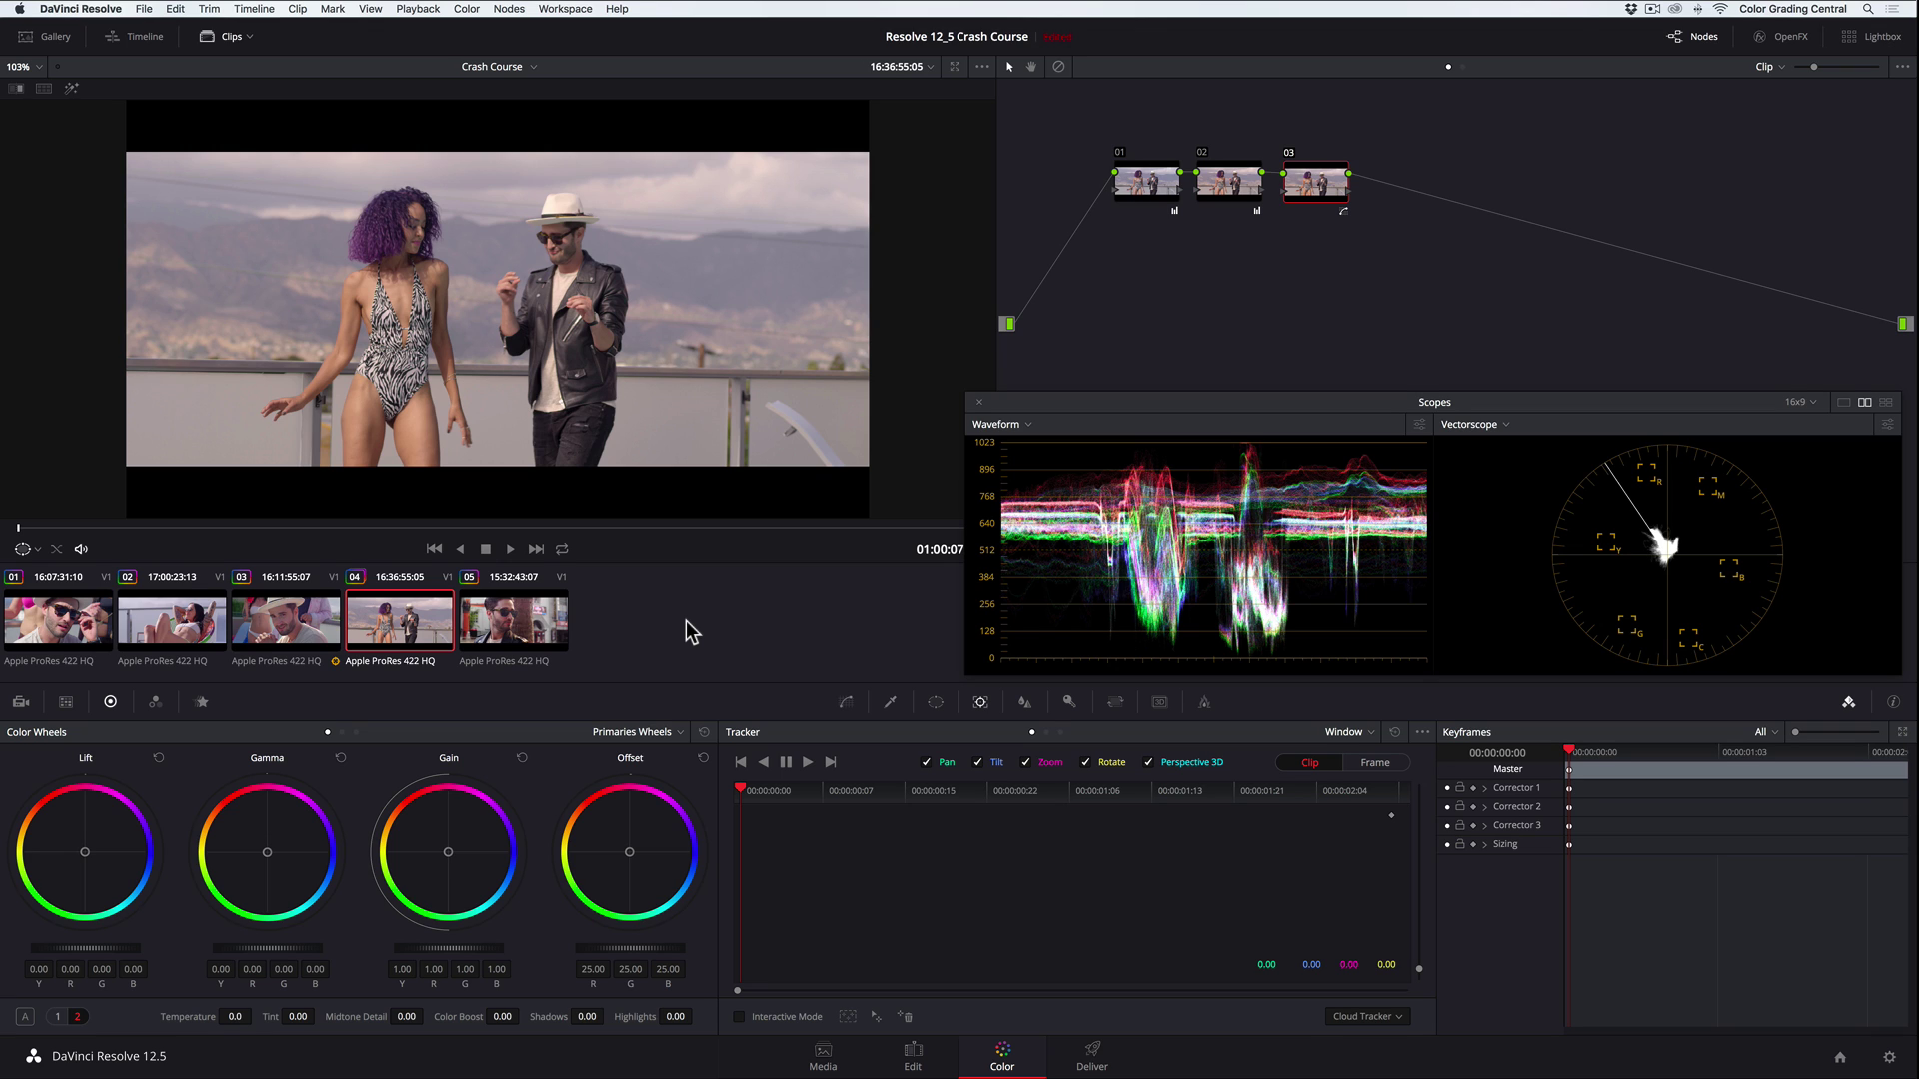
# - Add a node on clip 04 and key the purple hair, Saturation Low 1.4, matte cleaned
pyautogui.hotkey('alt', 's')
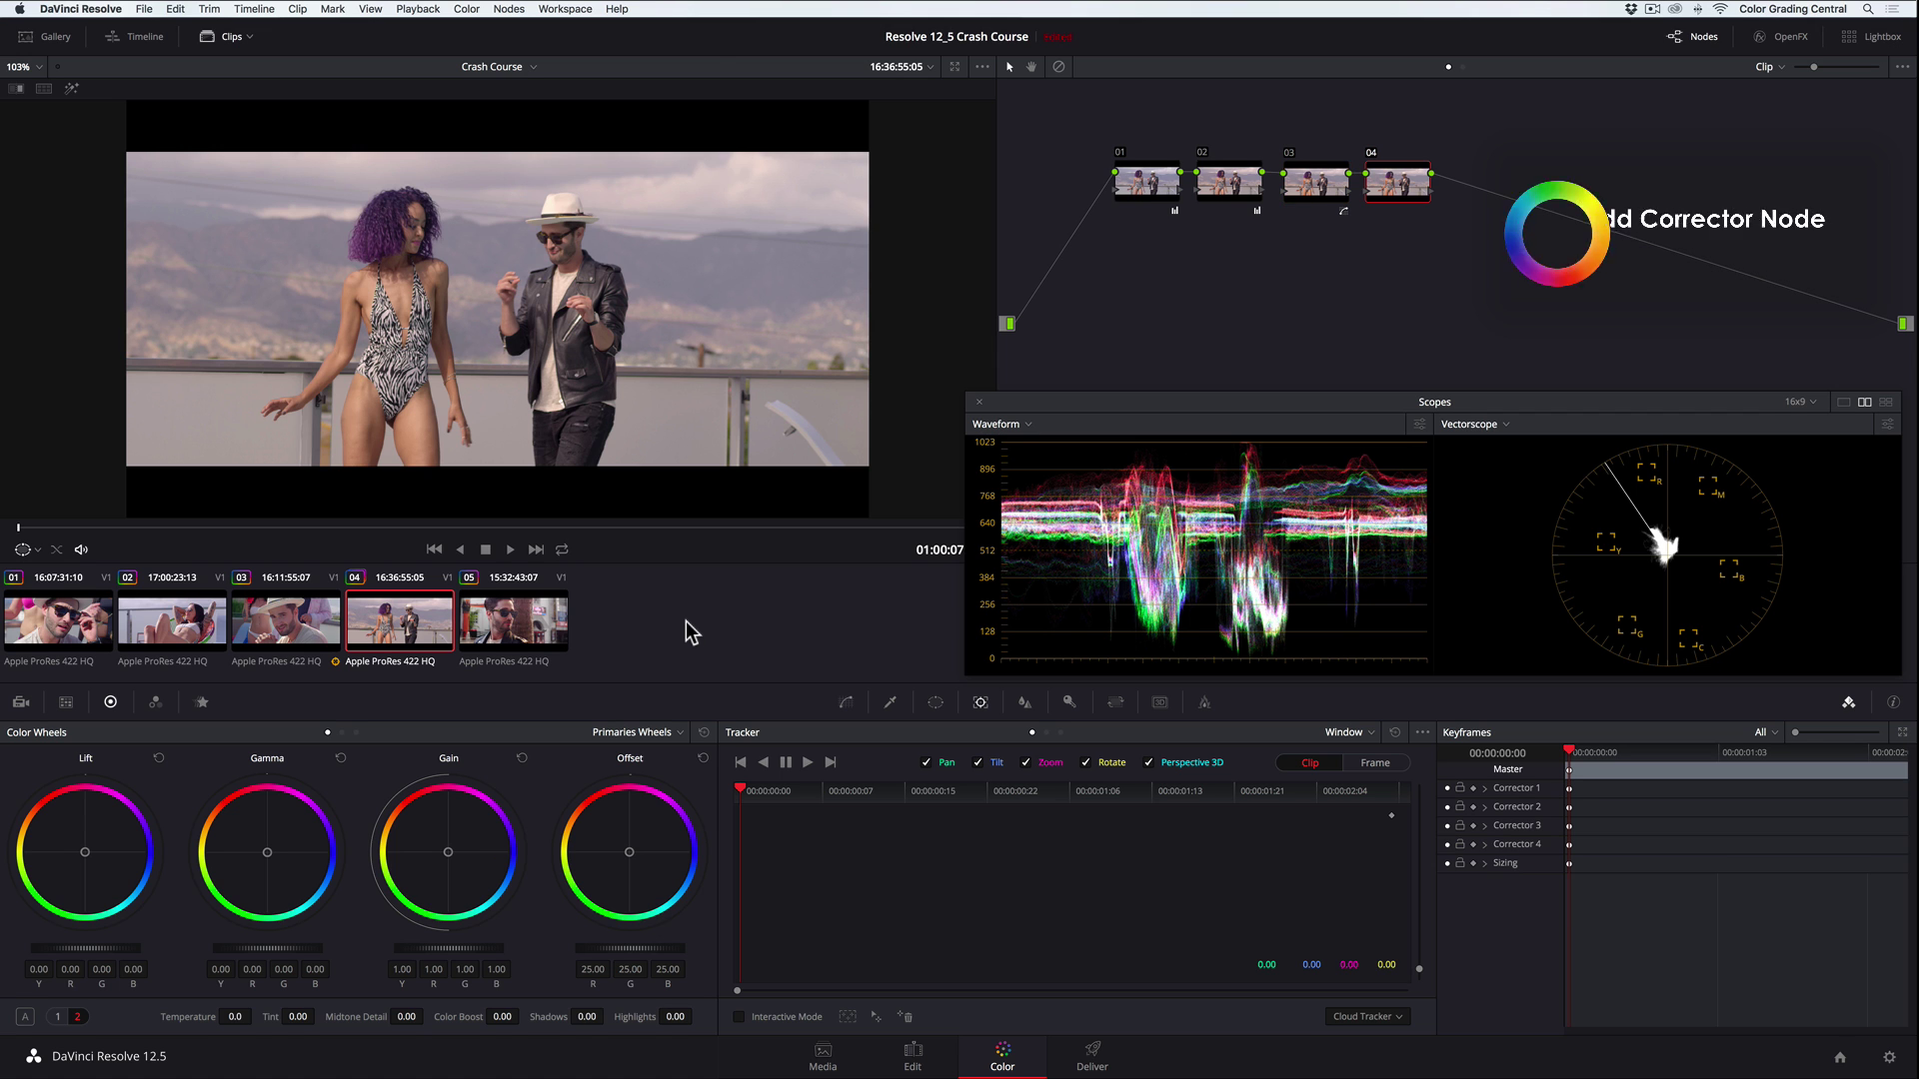
pyautogui.click(891, 701)
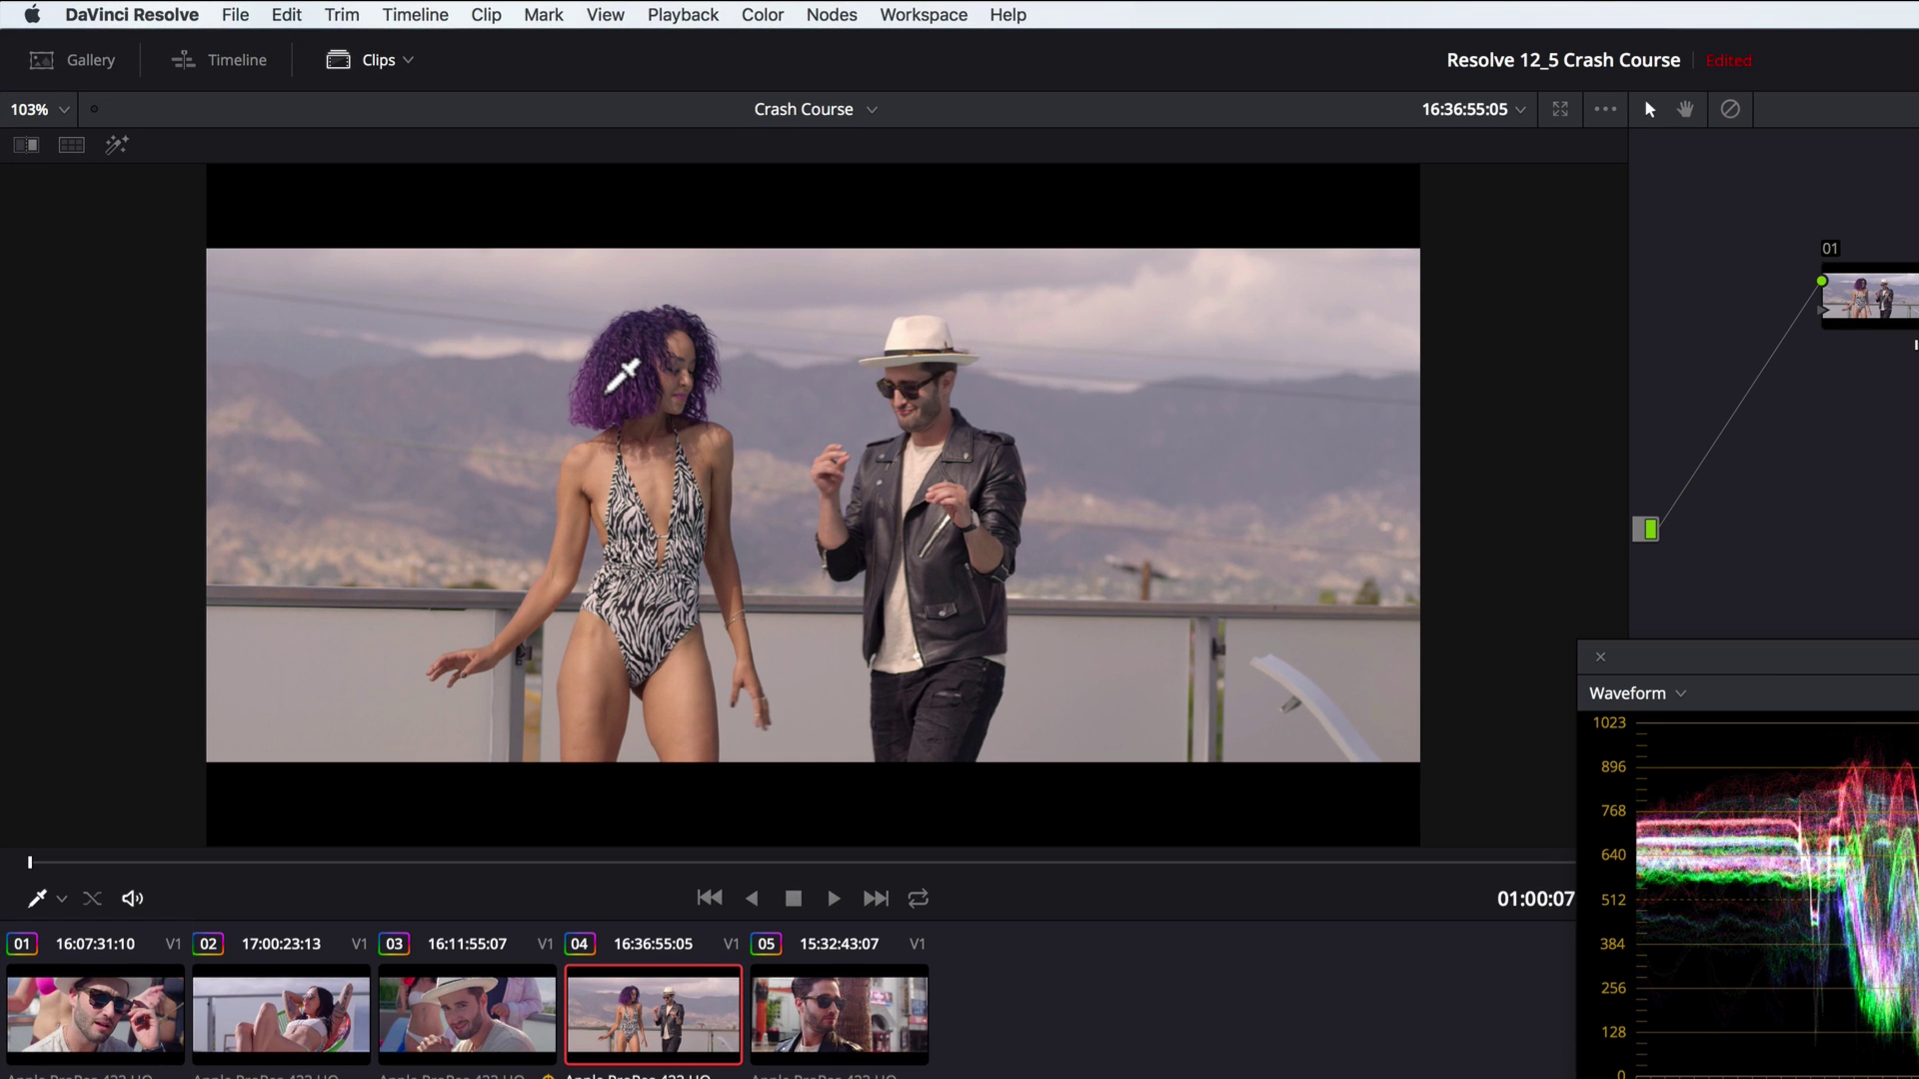
pyautogui.click(108, 152)
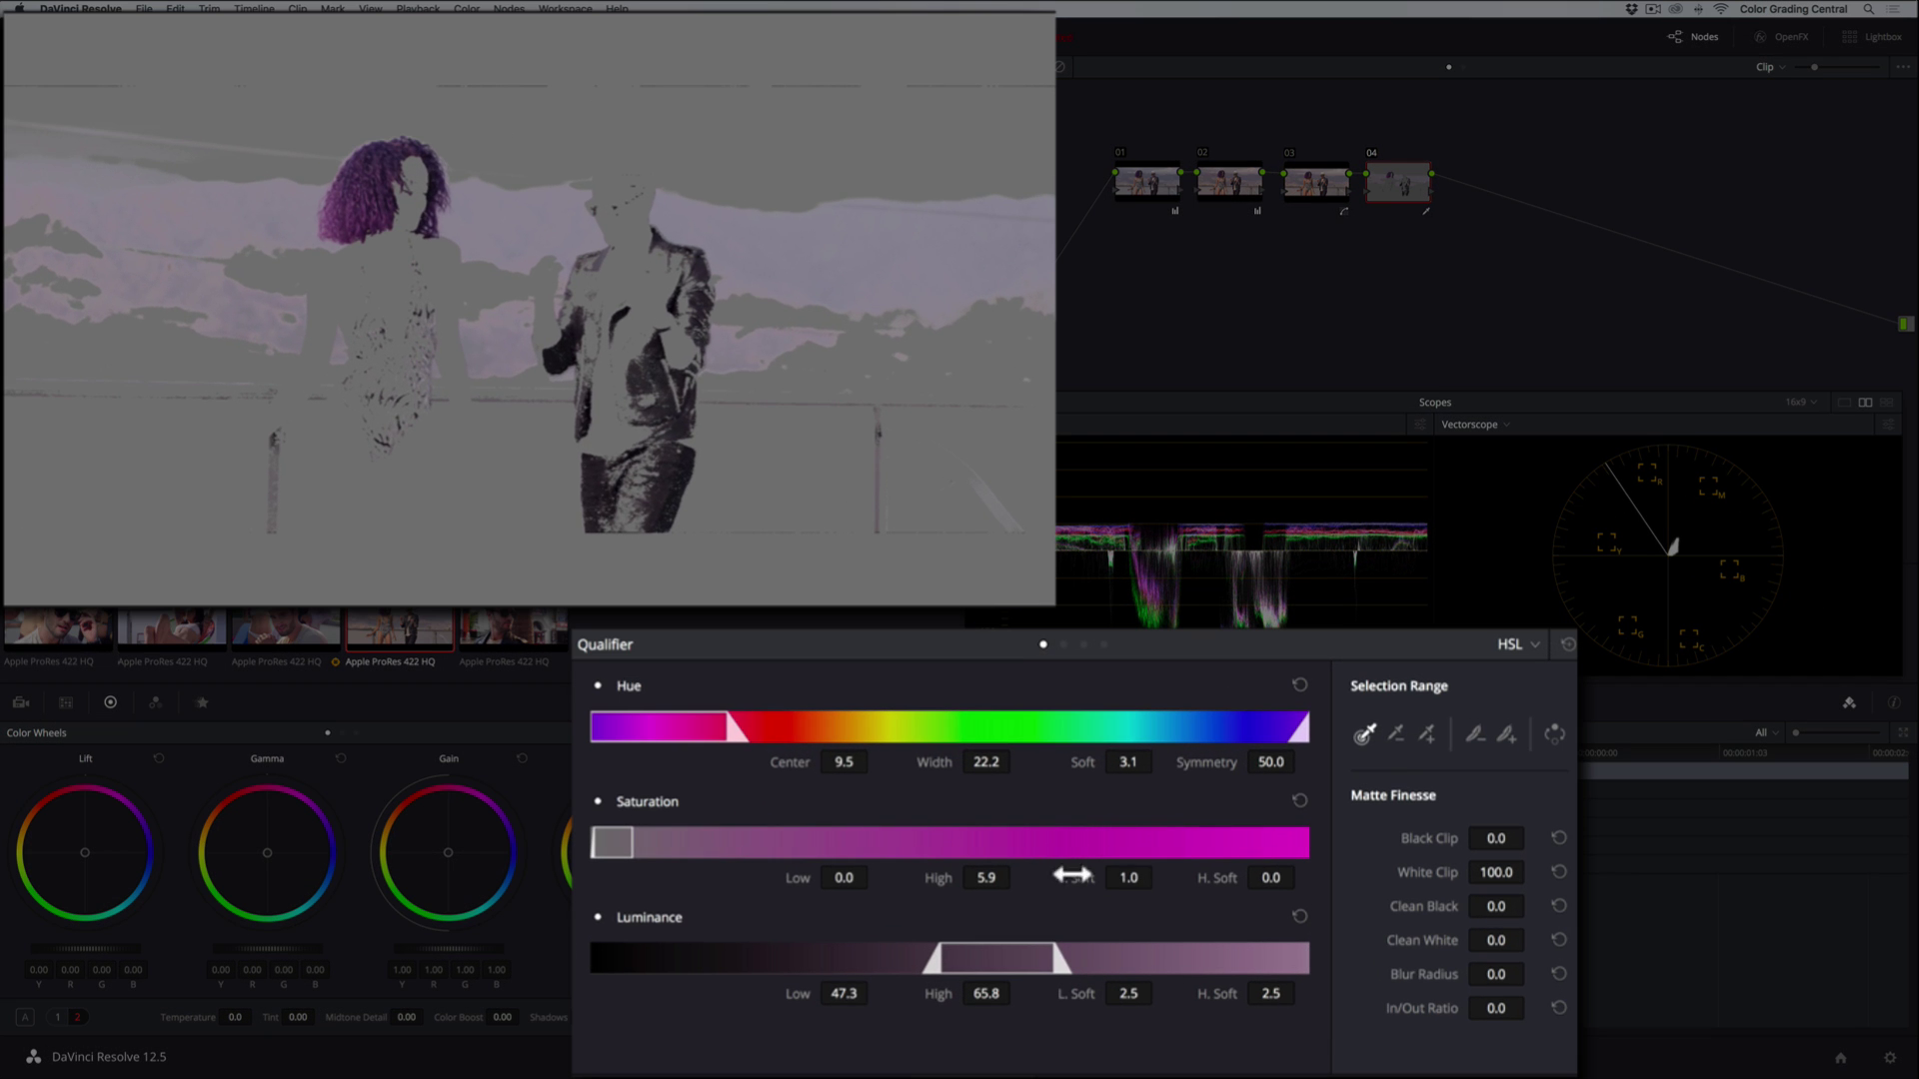
pyautogui.moveTo(844, 878); pyautogui.dragTo(852, 878)
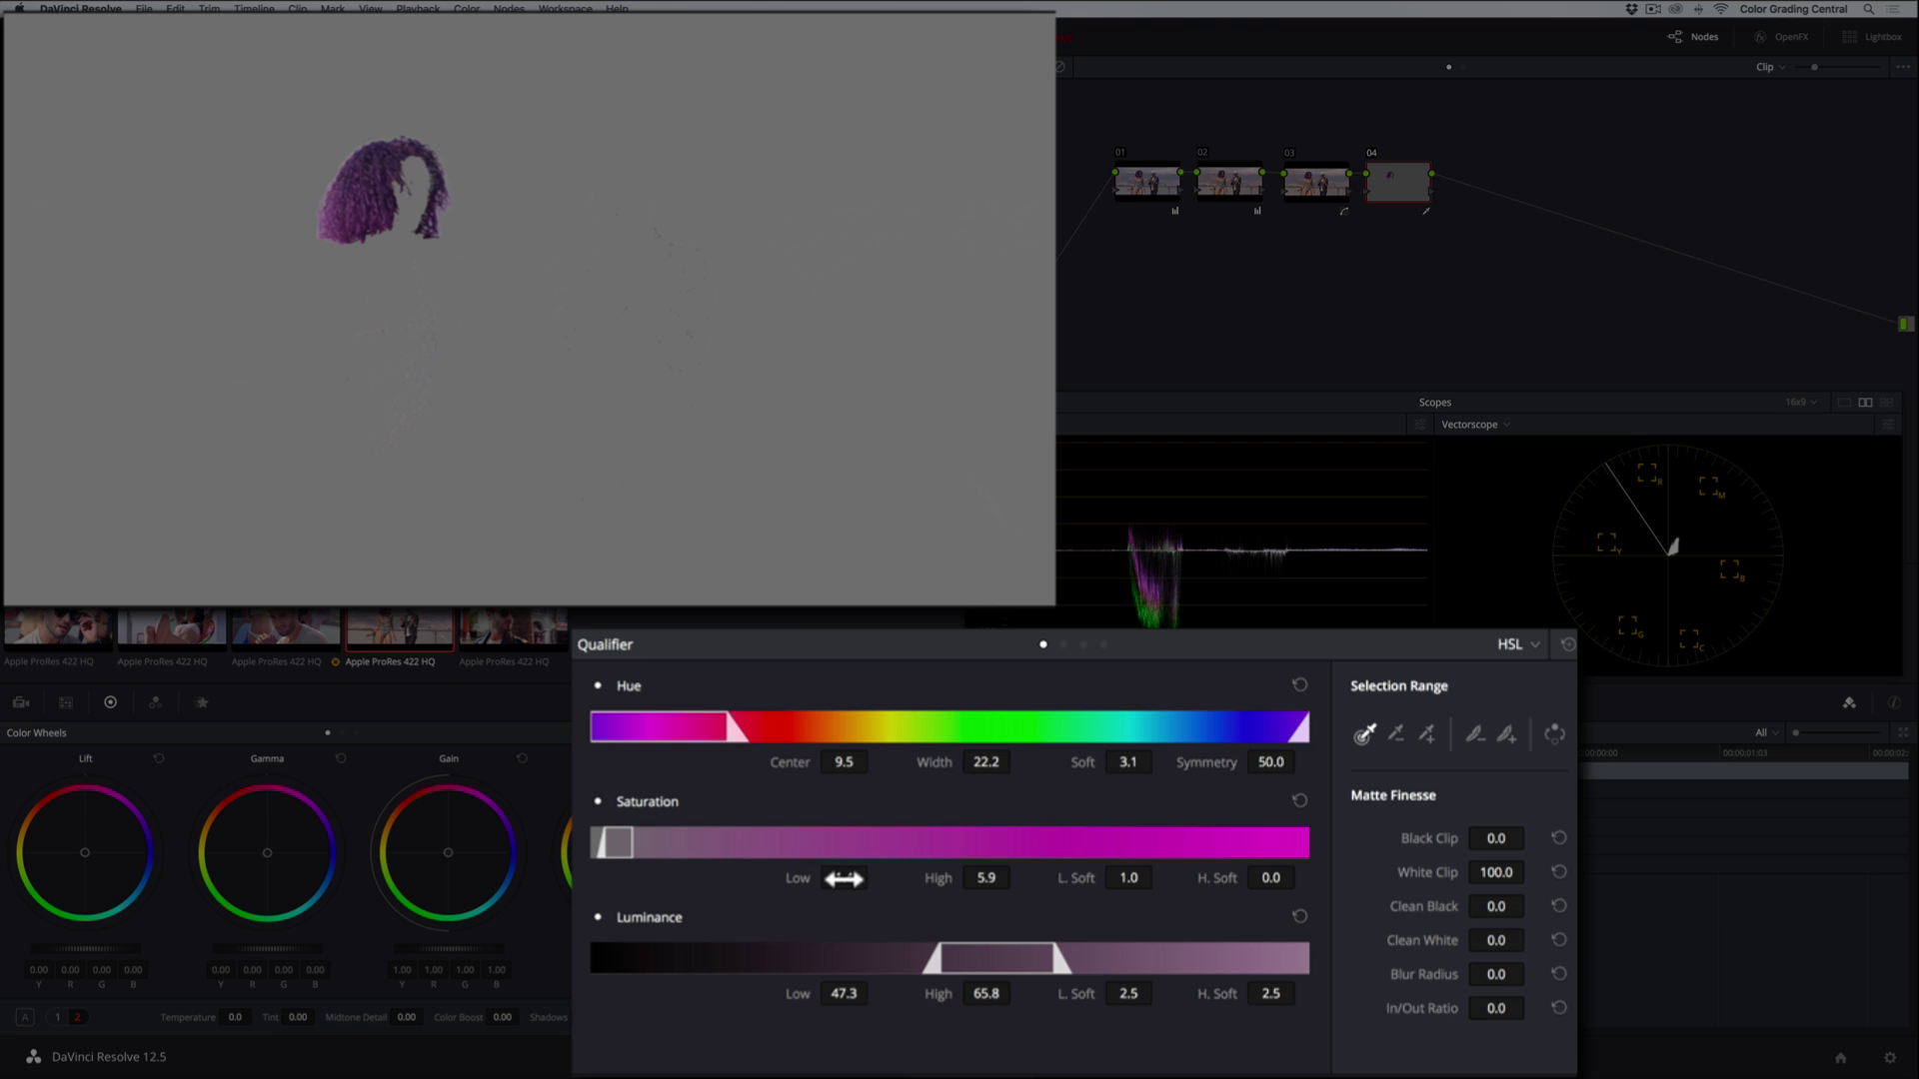
pyautogui.moveTo(1495, 906)
pyautogui.mouseDown()
pyautogui.moveTo(1530, 904)
pyautogui.moveTo(1512, 941)
pyautogui.mouseUp()
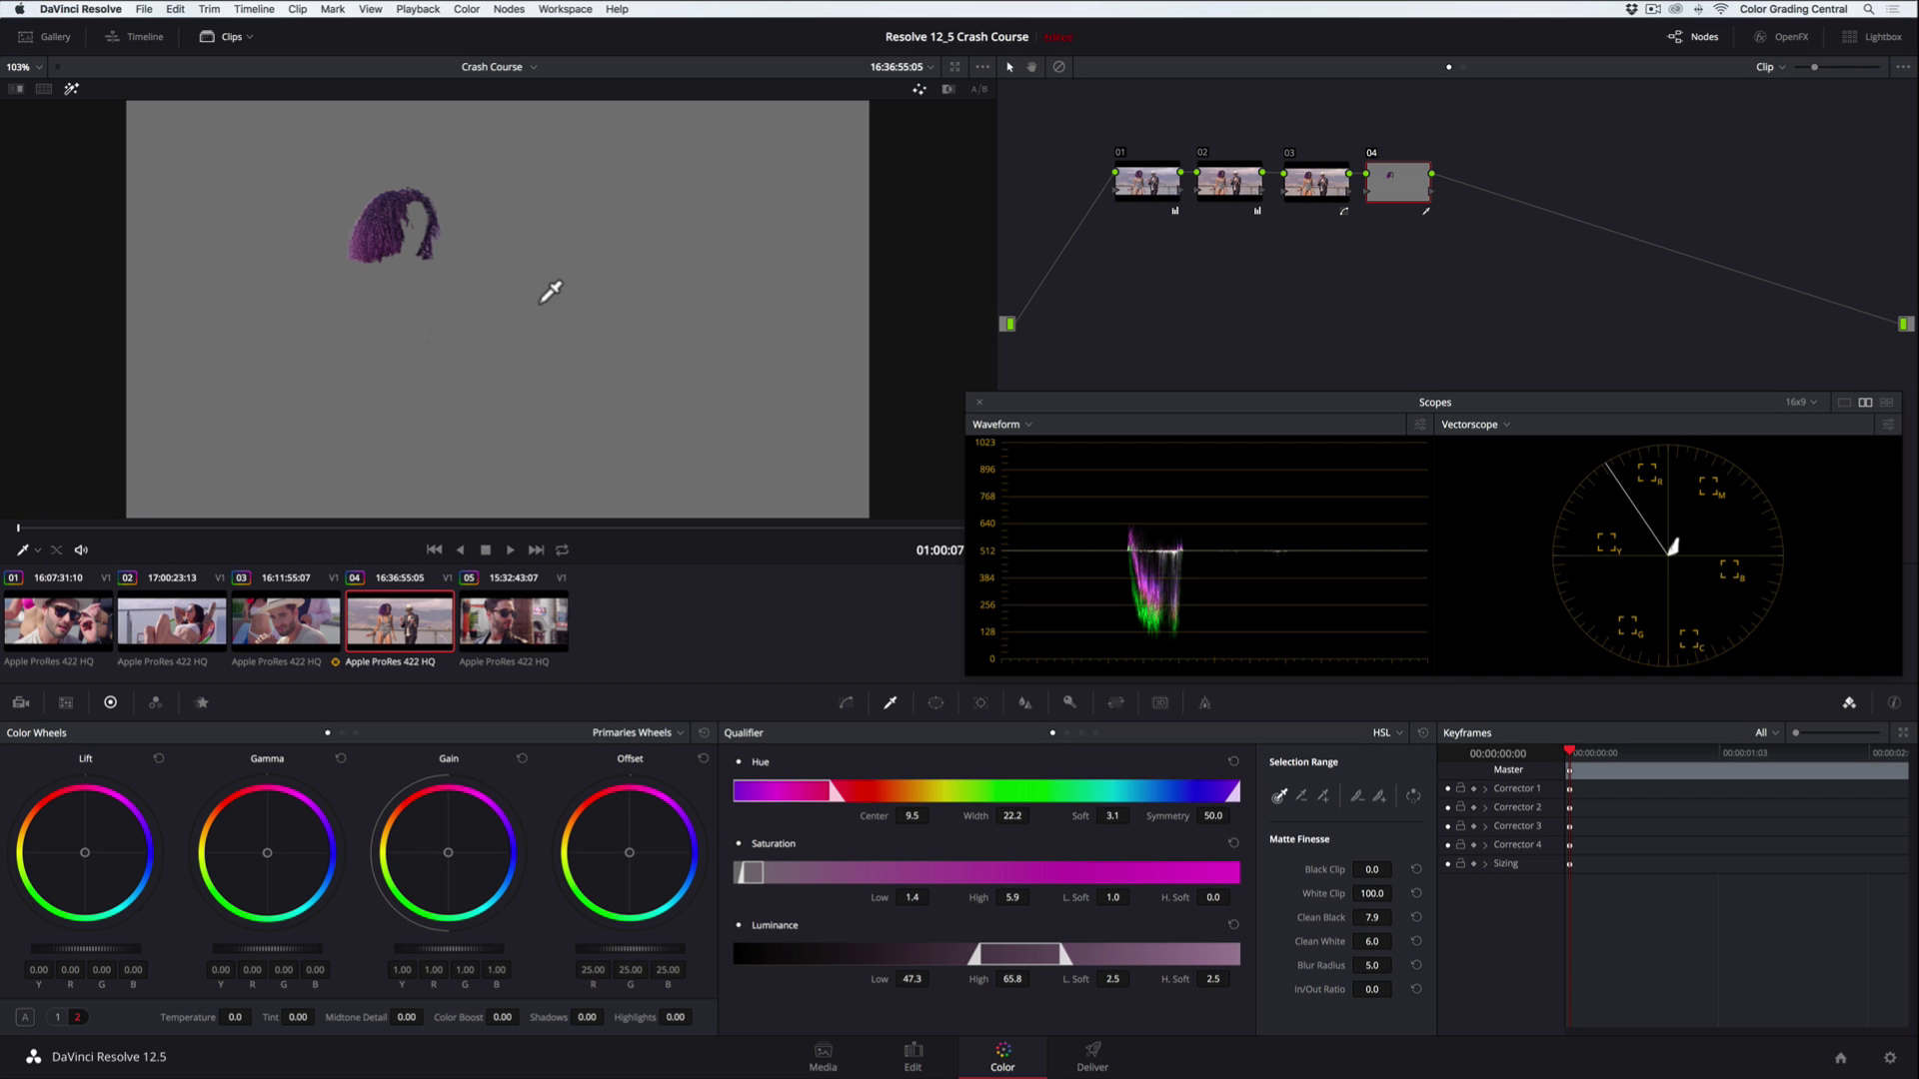
# - Shift the hair to muted brown: Gain R 1.47 G 0.91 B 0.55, Sat 9.60, slightly lower Gamma
pyautogui.click(68, 90)
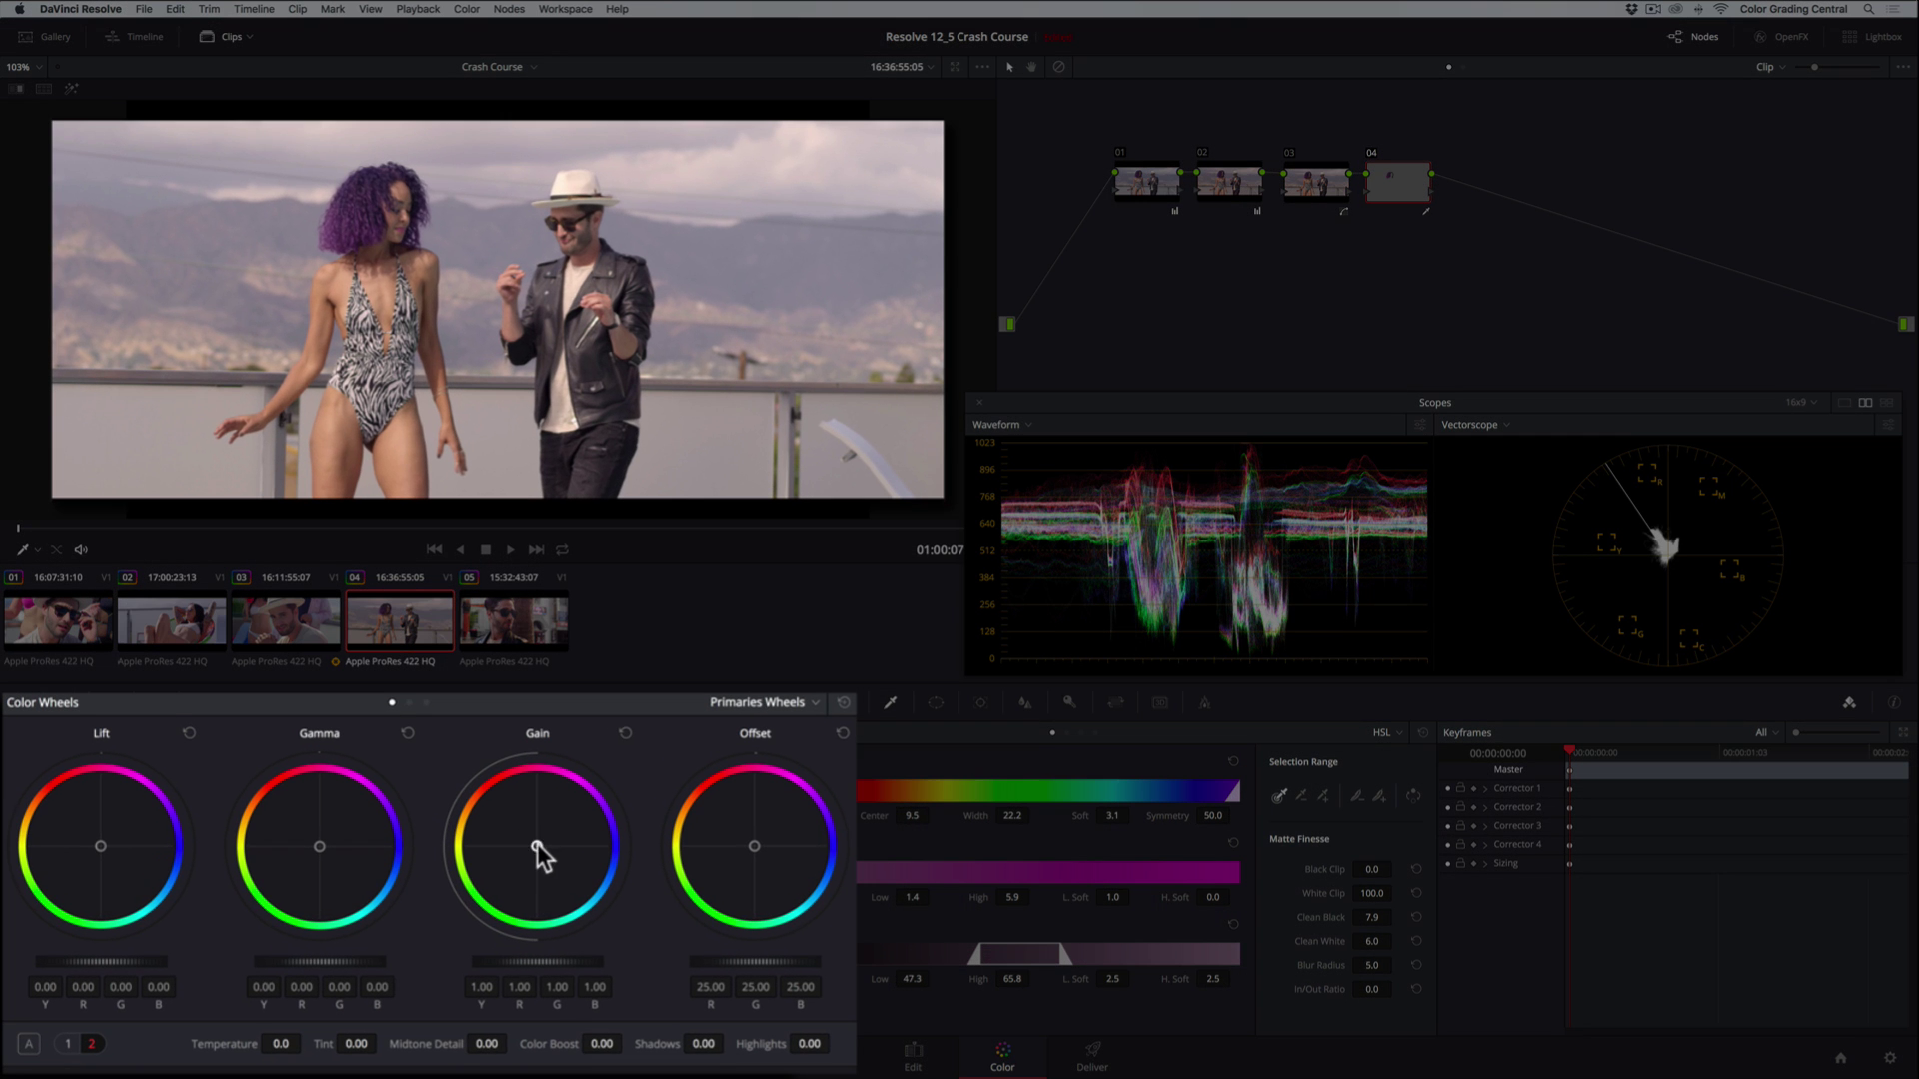
pyautogui.moveTo(447, 854); pyautogui.dragTo(519, 824)
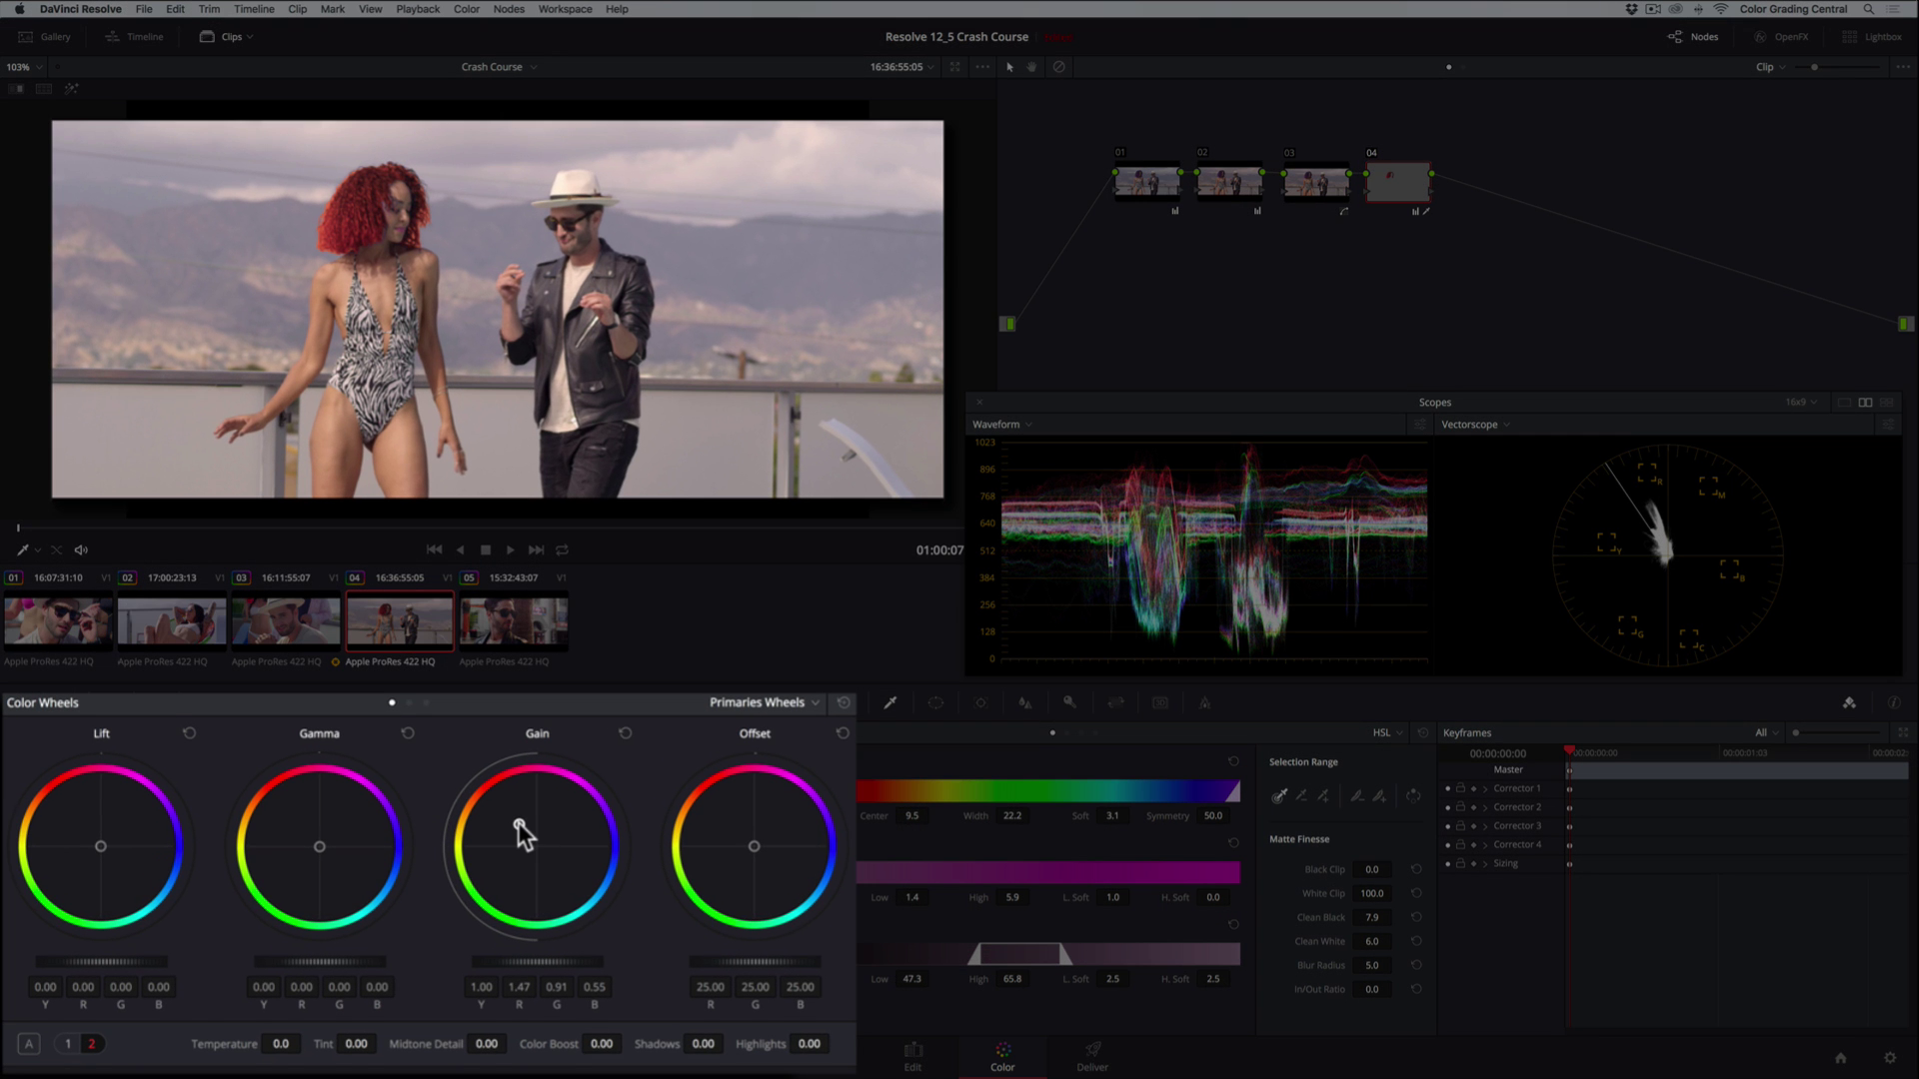
pyautogui.click(68, 1044)
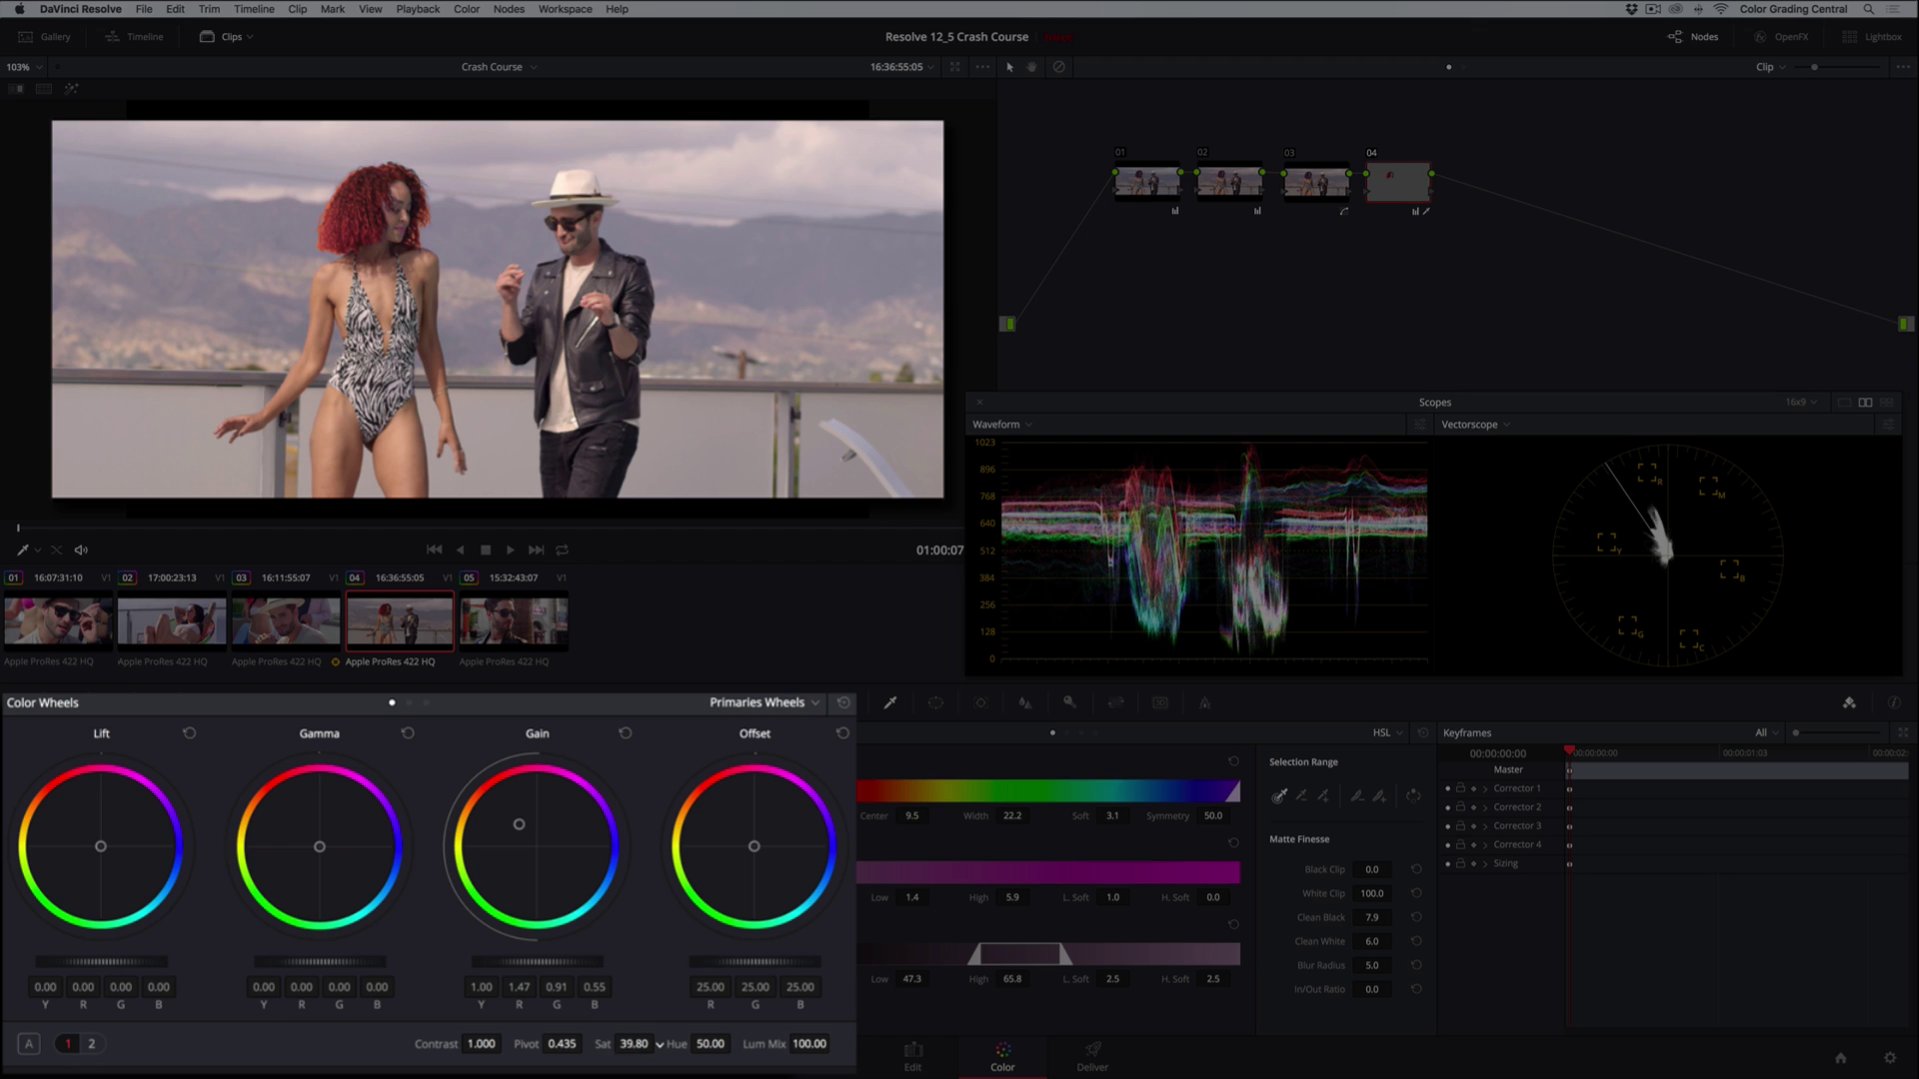
pyautogui.moveTo(660, 1044); pyautogui.dragTo(615, 1044)
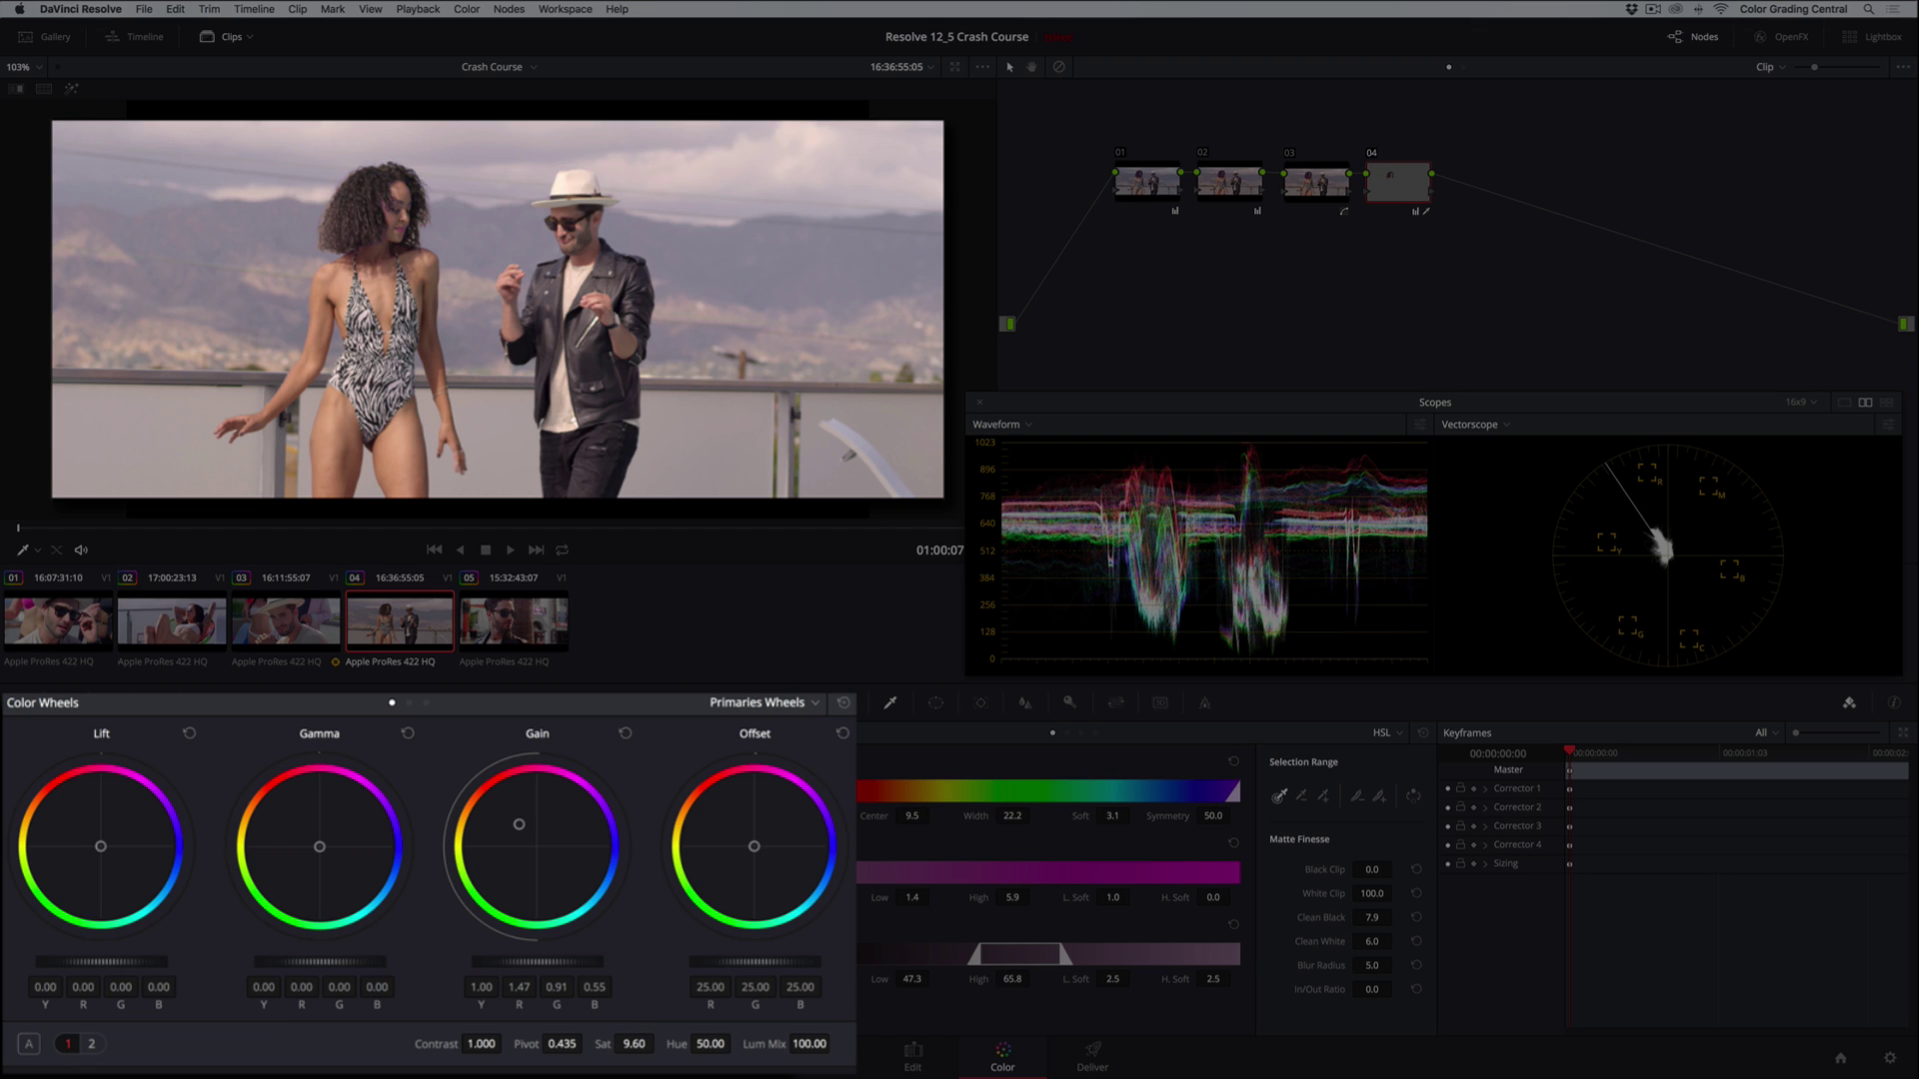
pyautogui.moveTo(320, 962); pyautogui.dragTo(304, 962)
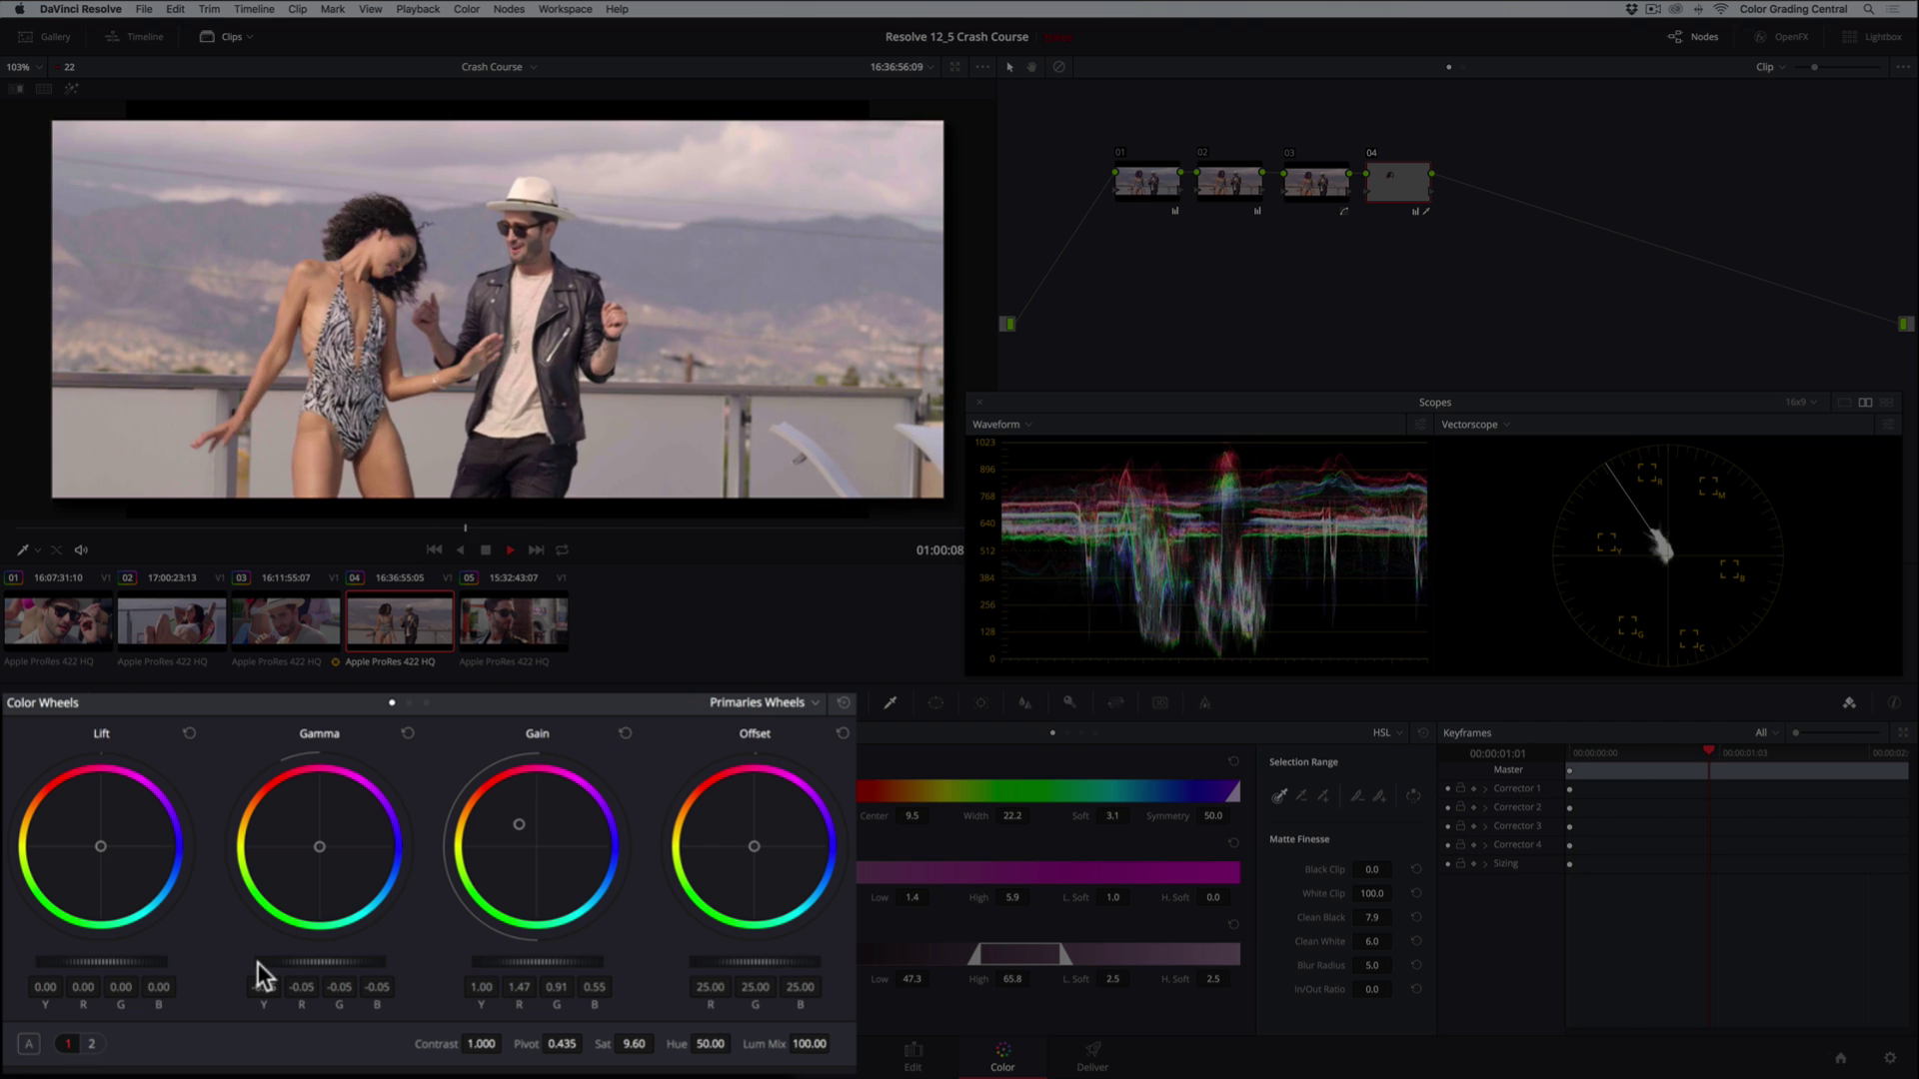
pyautogui.press('space')
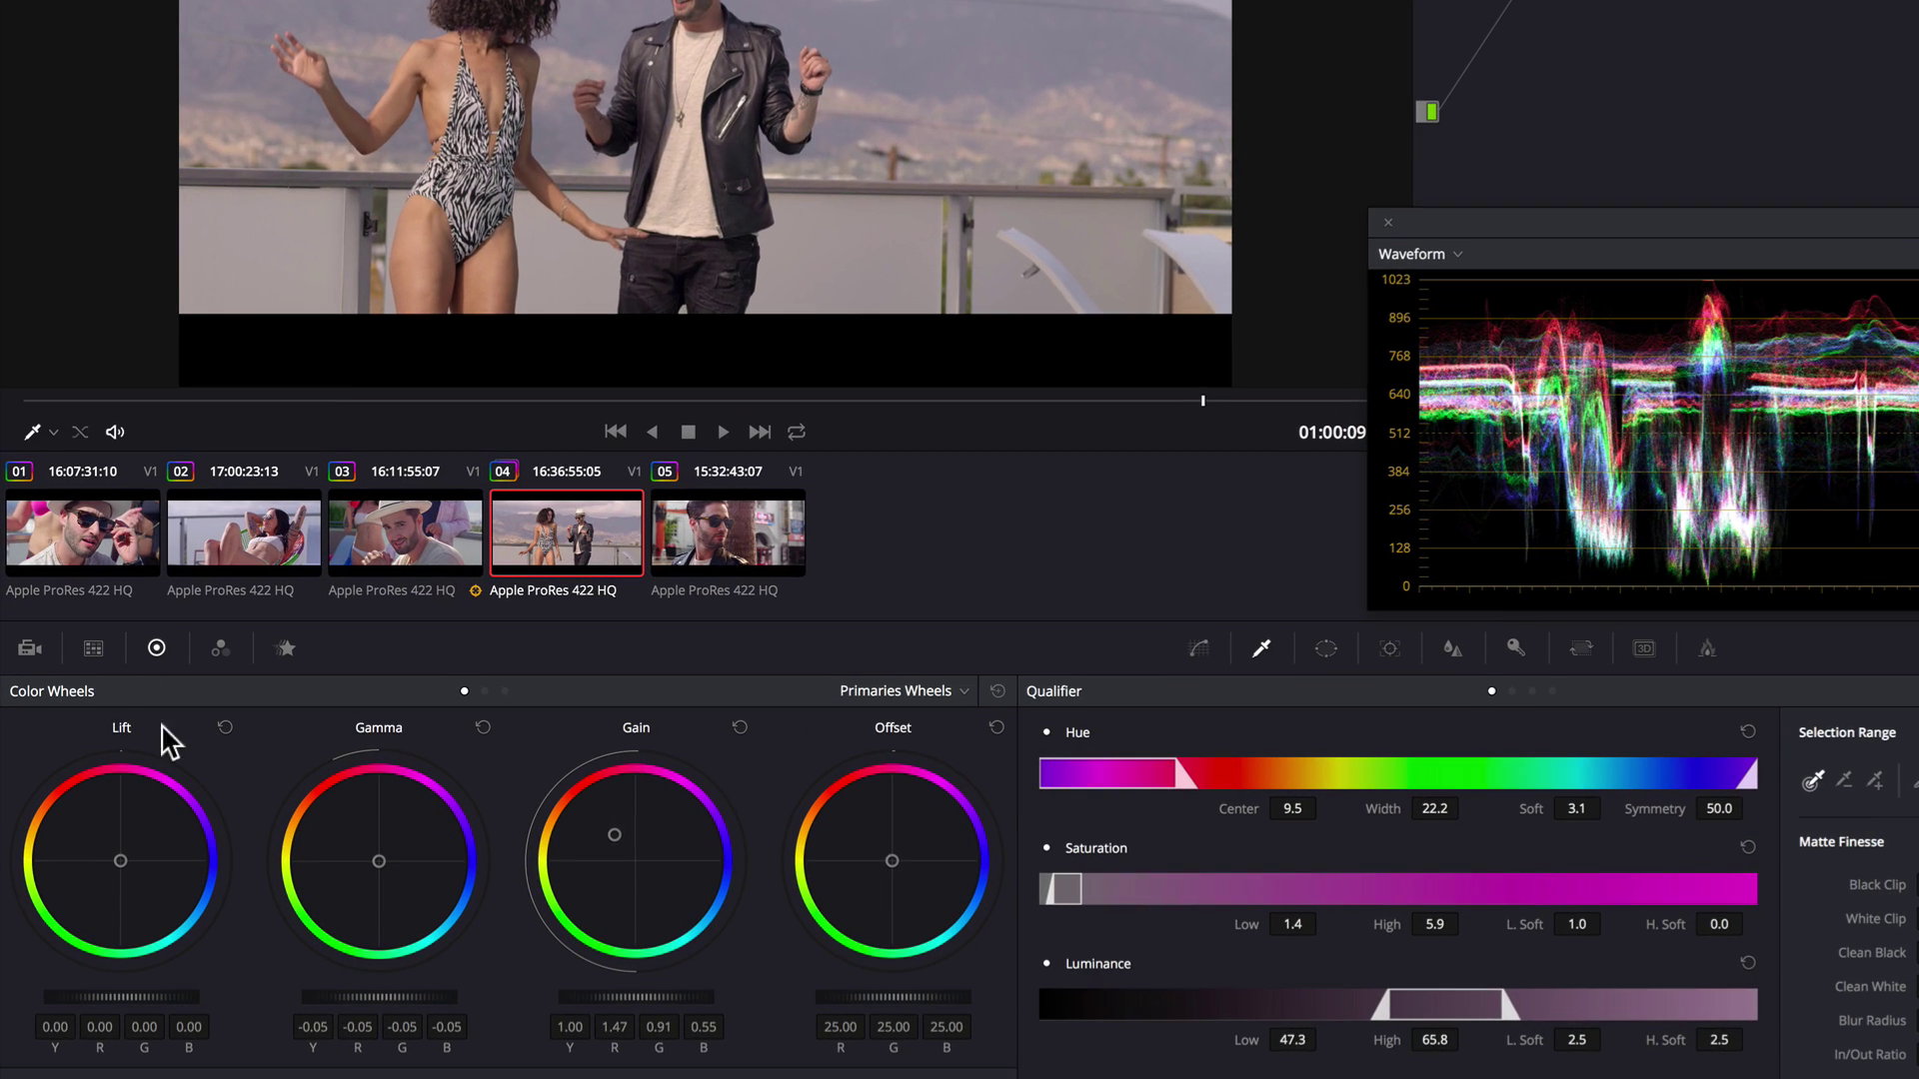
# - Group clips 01–05 as 'Warm Southern Cali Look' and switch to its Group Post-Clip grade
pyautogui.click(59, 633)
pyautogui.keyDown('shift'); pyautogui.click(731, 525); pyautogui.keyUp('shift')
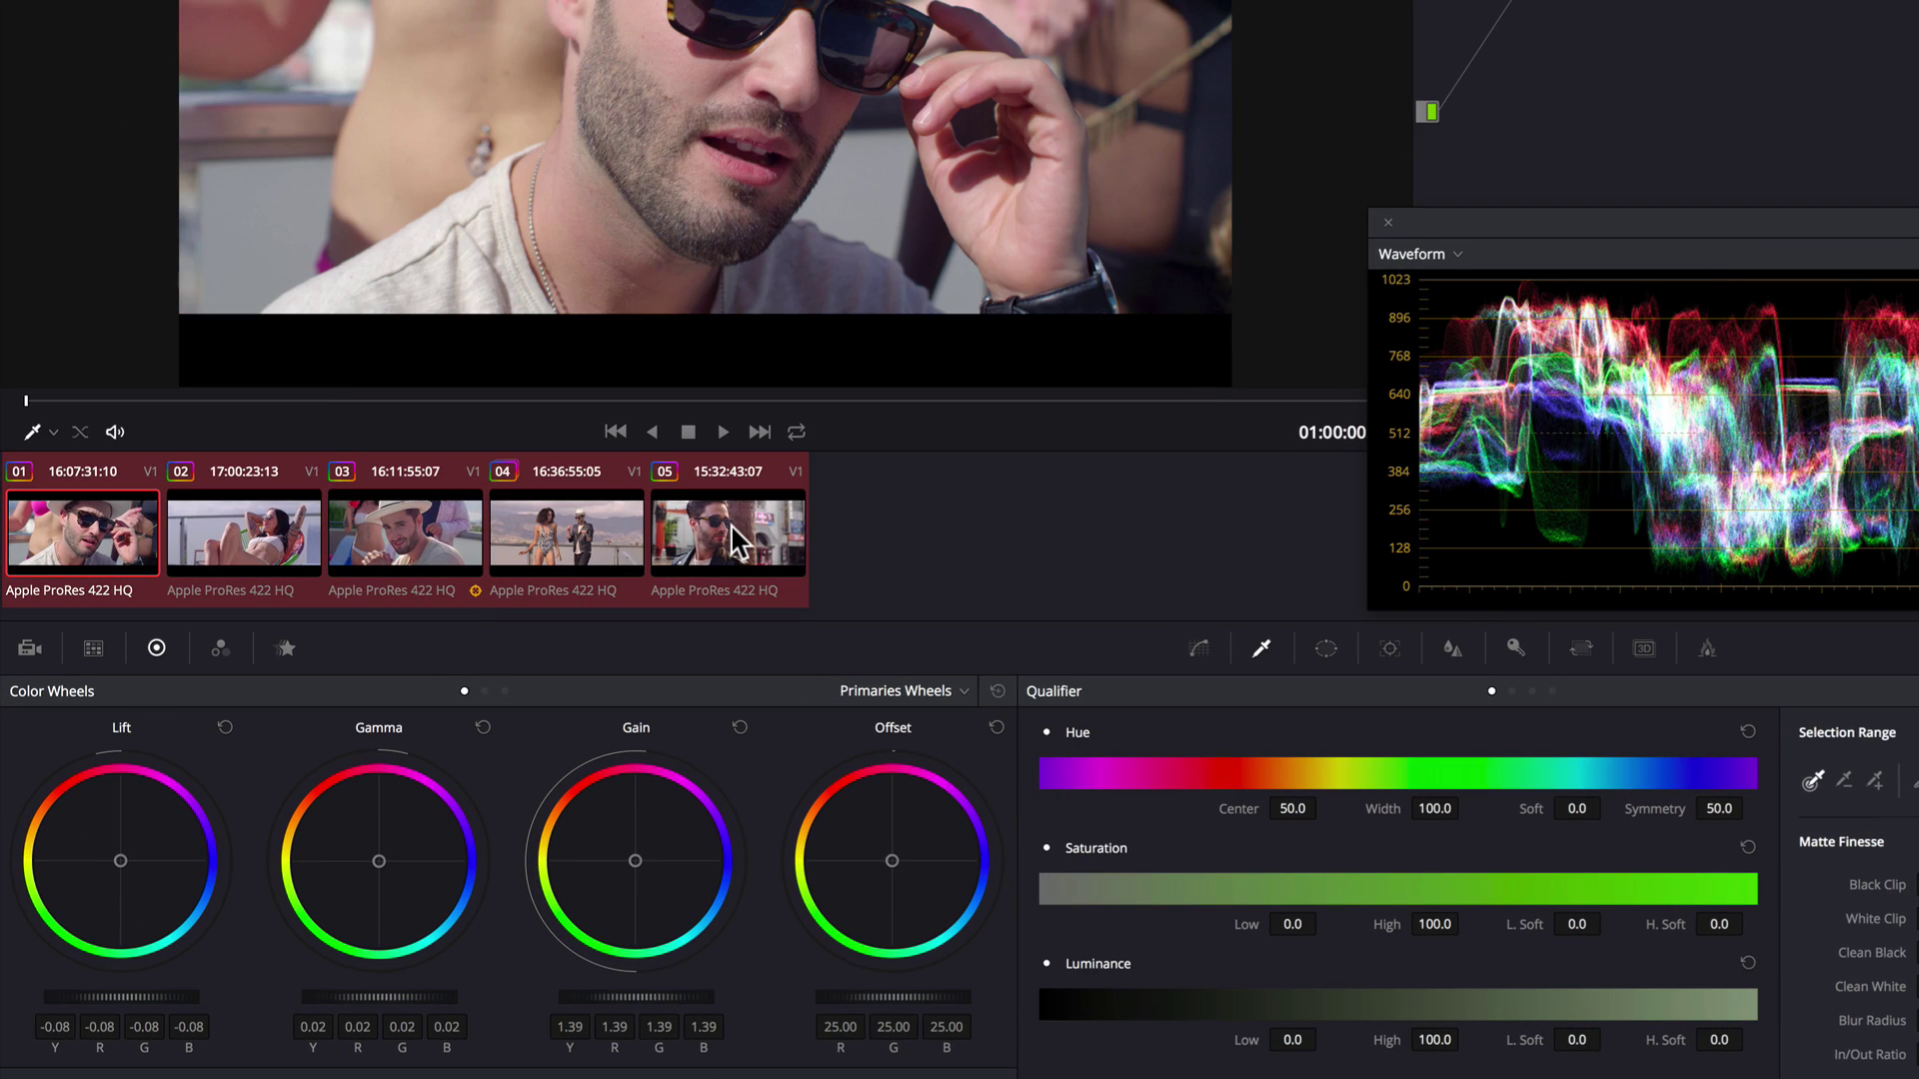
pyautogui.rightClick(729, 524)
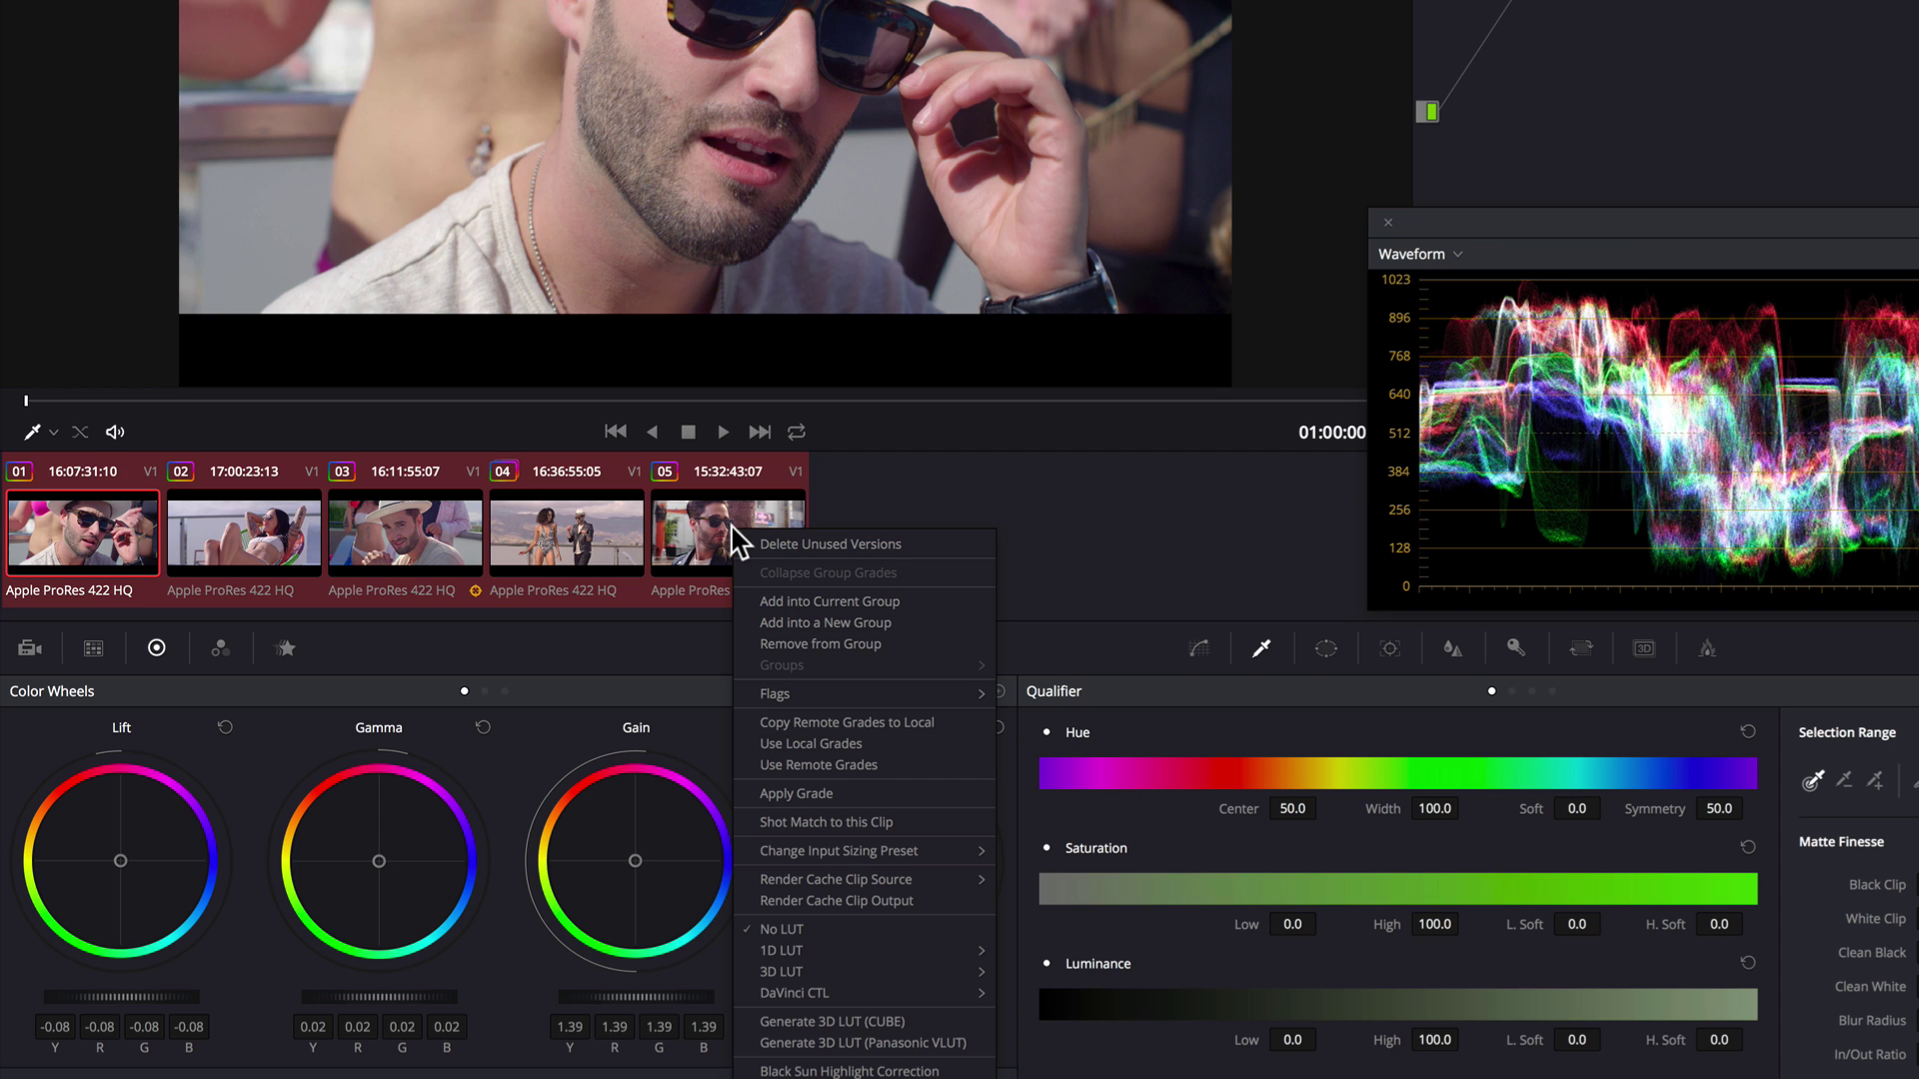
pyautogui.click(783, 622)
pyautogui.press('BackSpace')
pyautogui.press('BackSpace')
pyautogui.press('BackSpace')
pyautogui.press('BackSpace')
pyautogui.press('BackSpace')
pyautogui.press('BackSpace')
pyautogui.press('BackSpace')
pyautogui.write('Warm Souther')
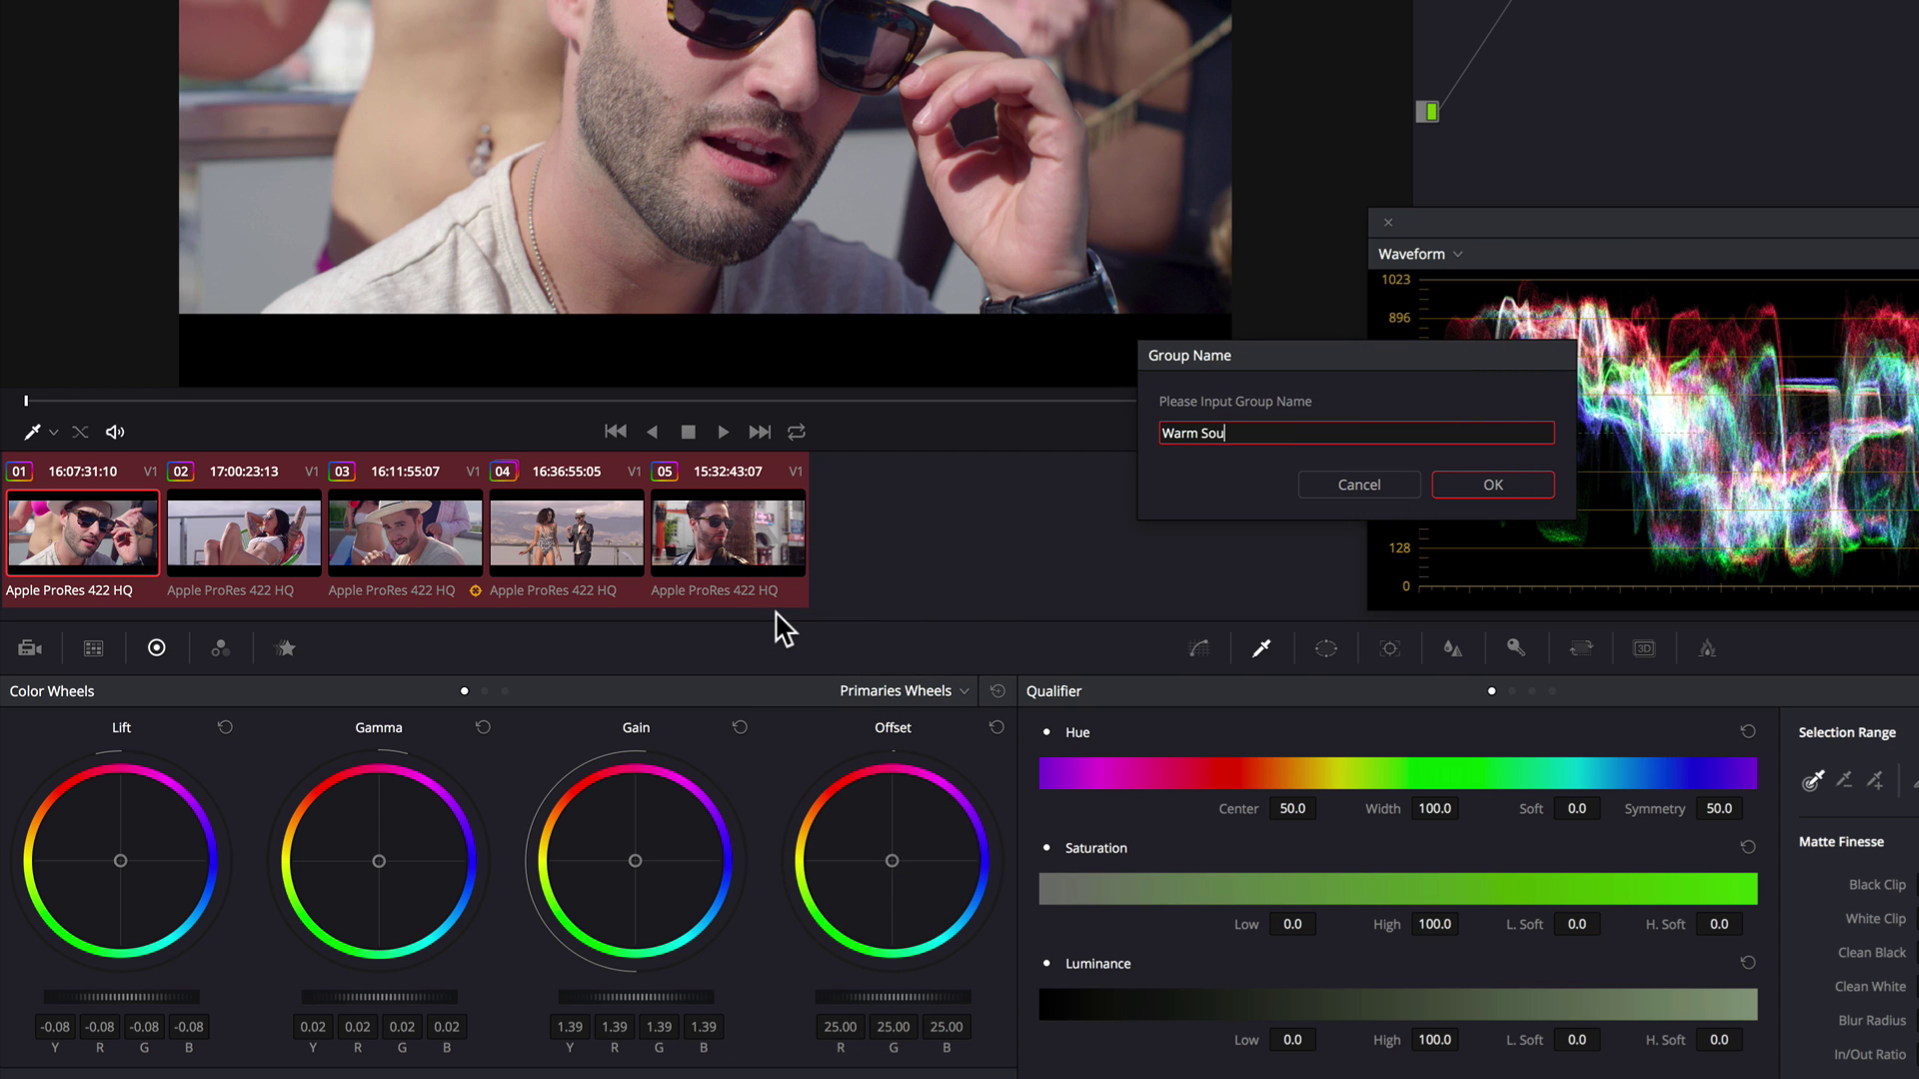
pyautogui.write('n Cali Look')
pyautogui.click(1446, 483)
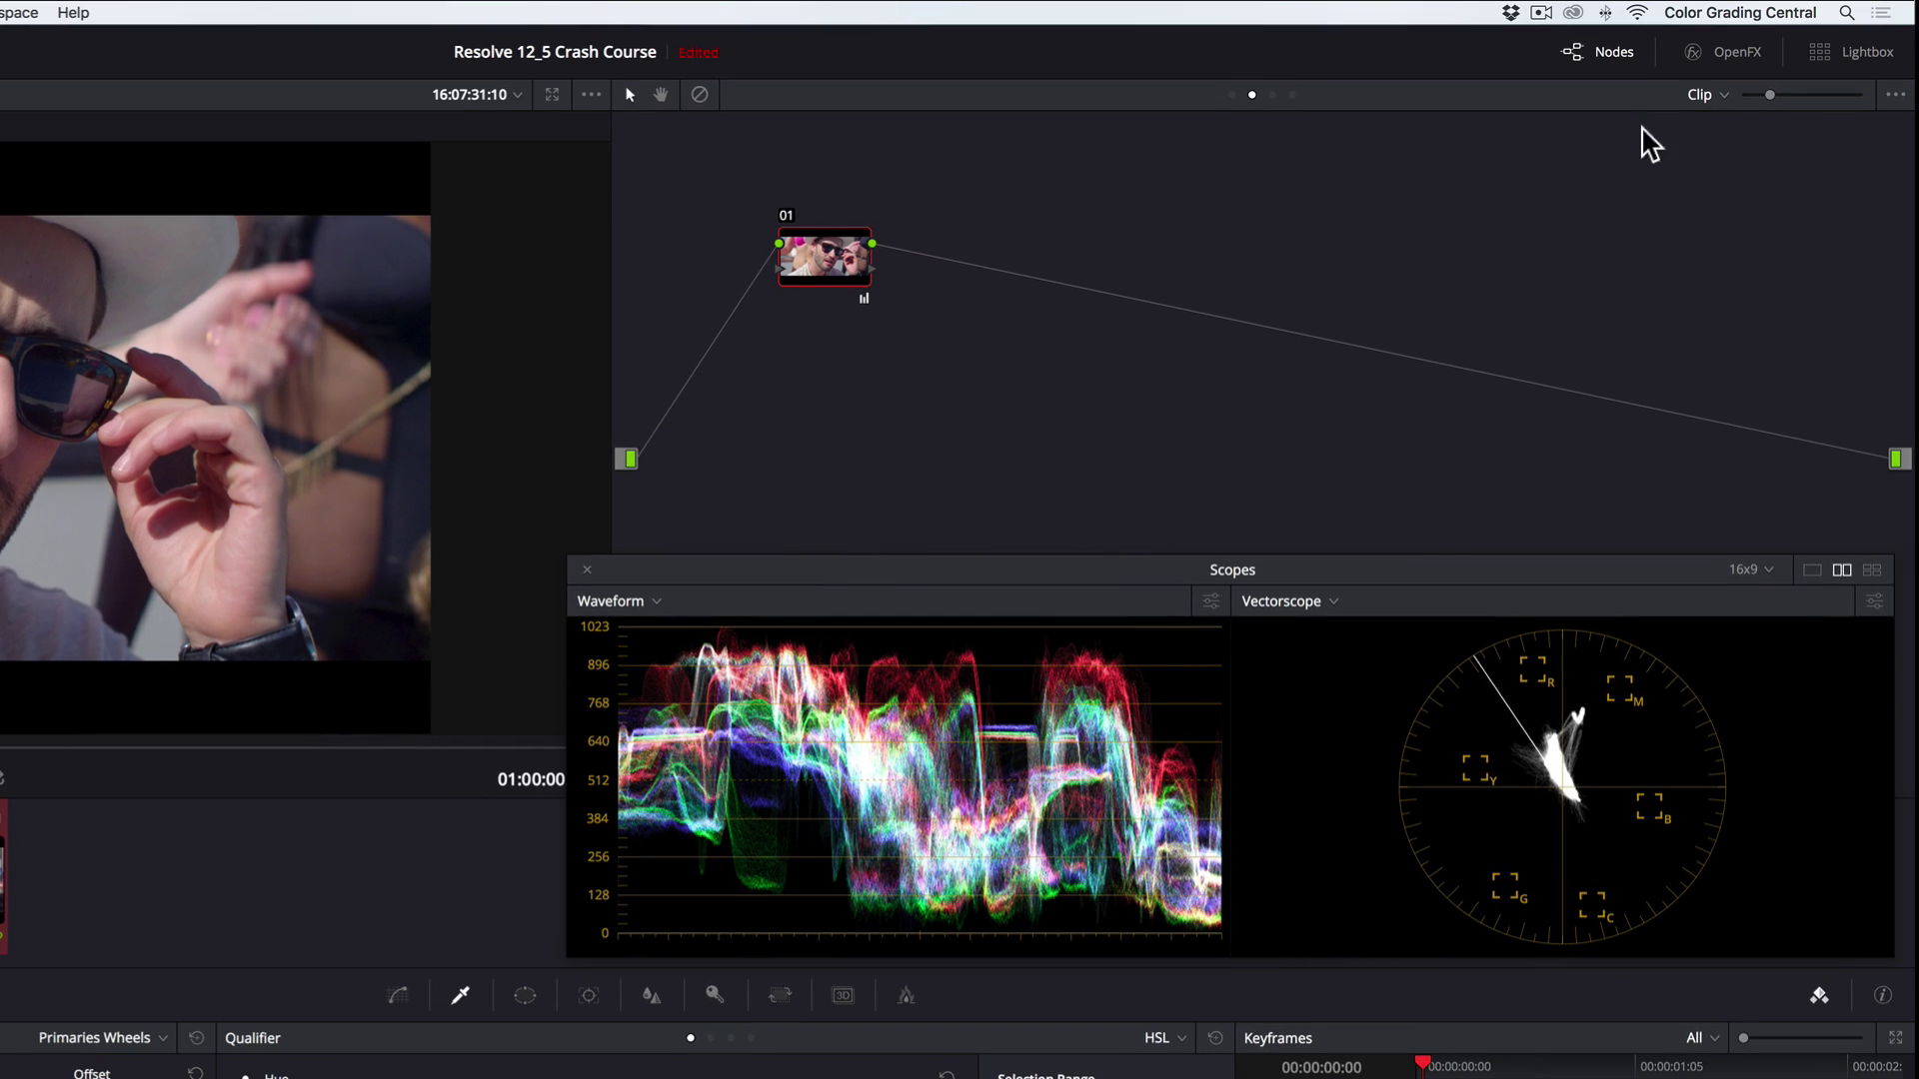
pyautogui.click(1699, 95)
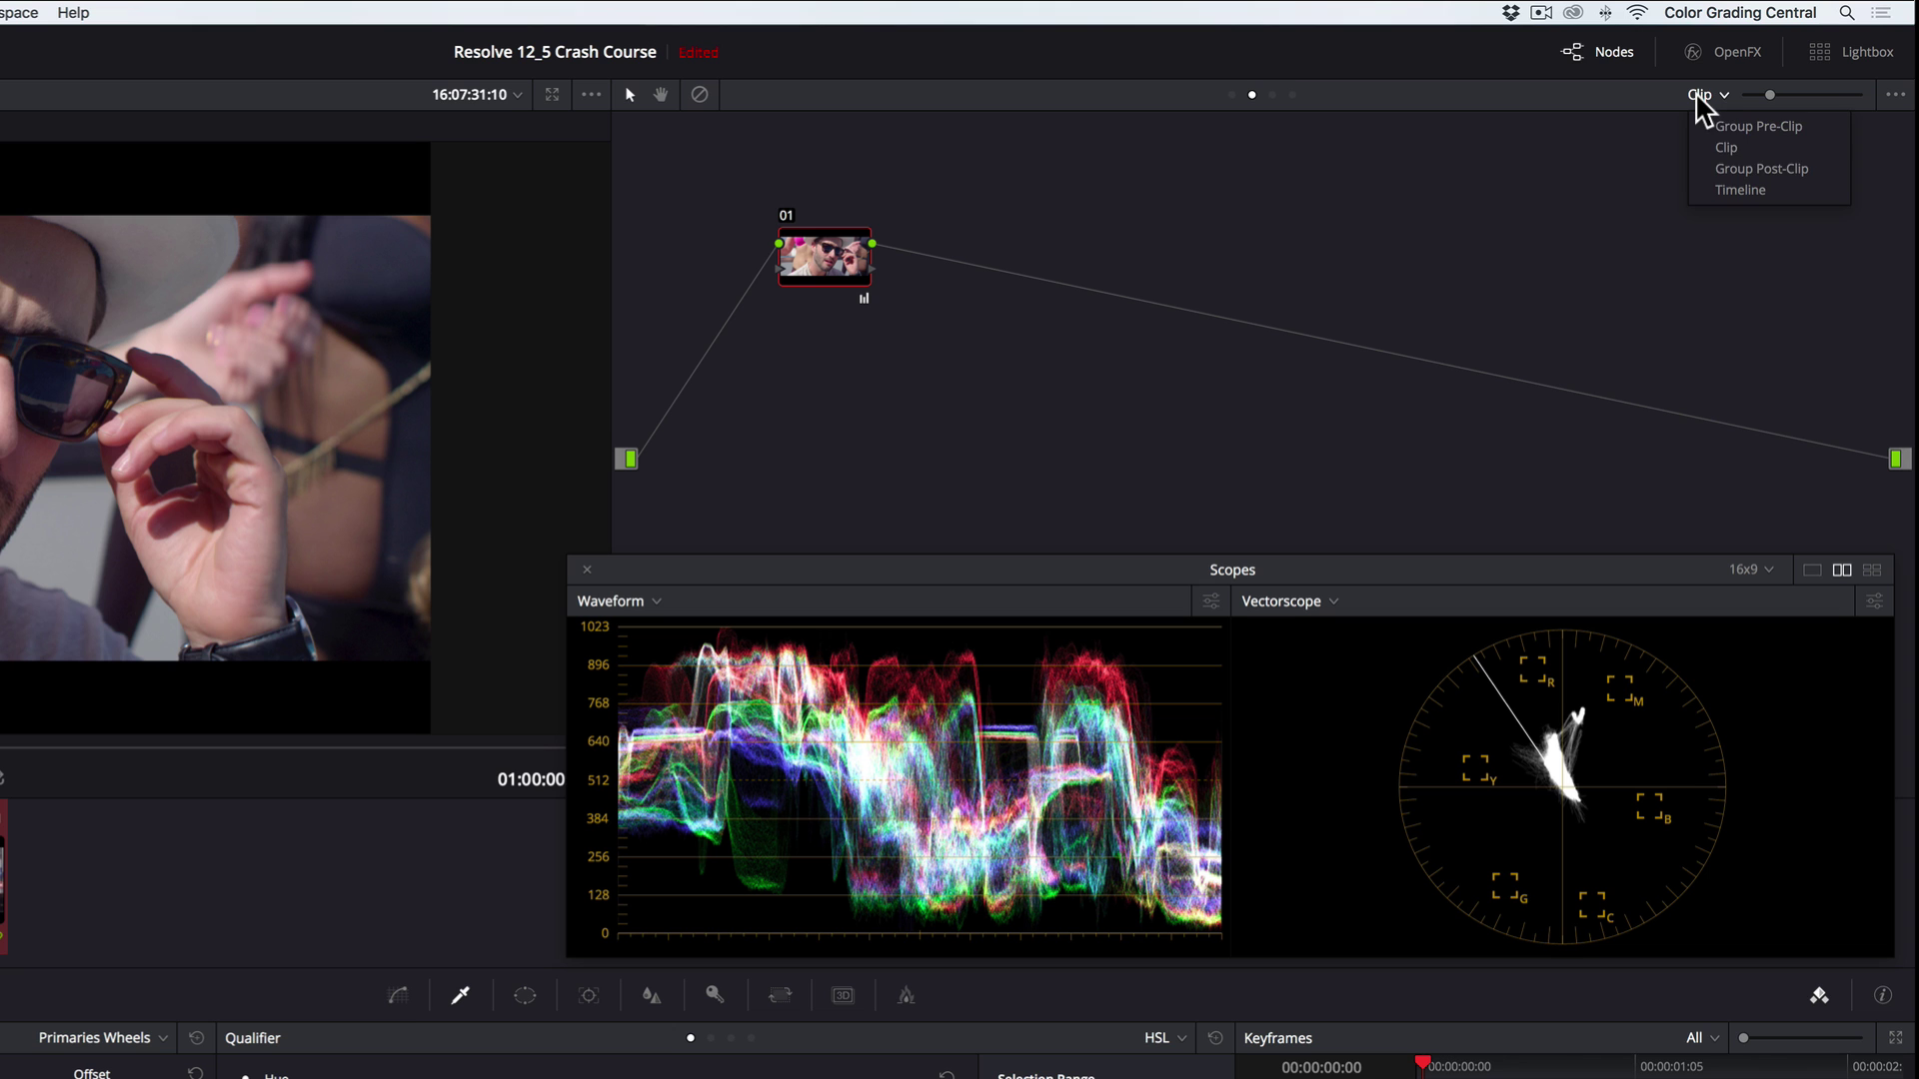
pyautogui.click(1721, 171)
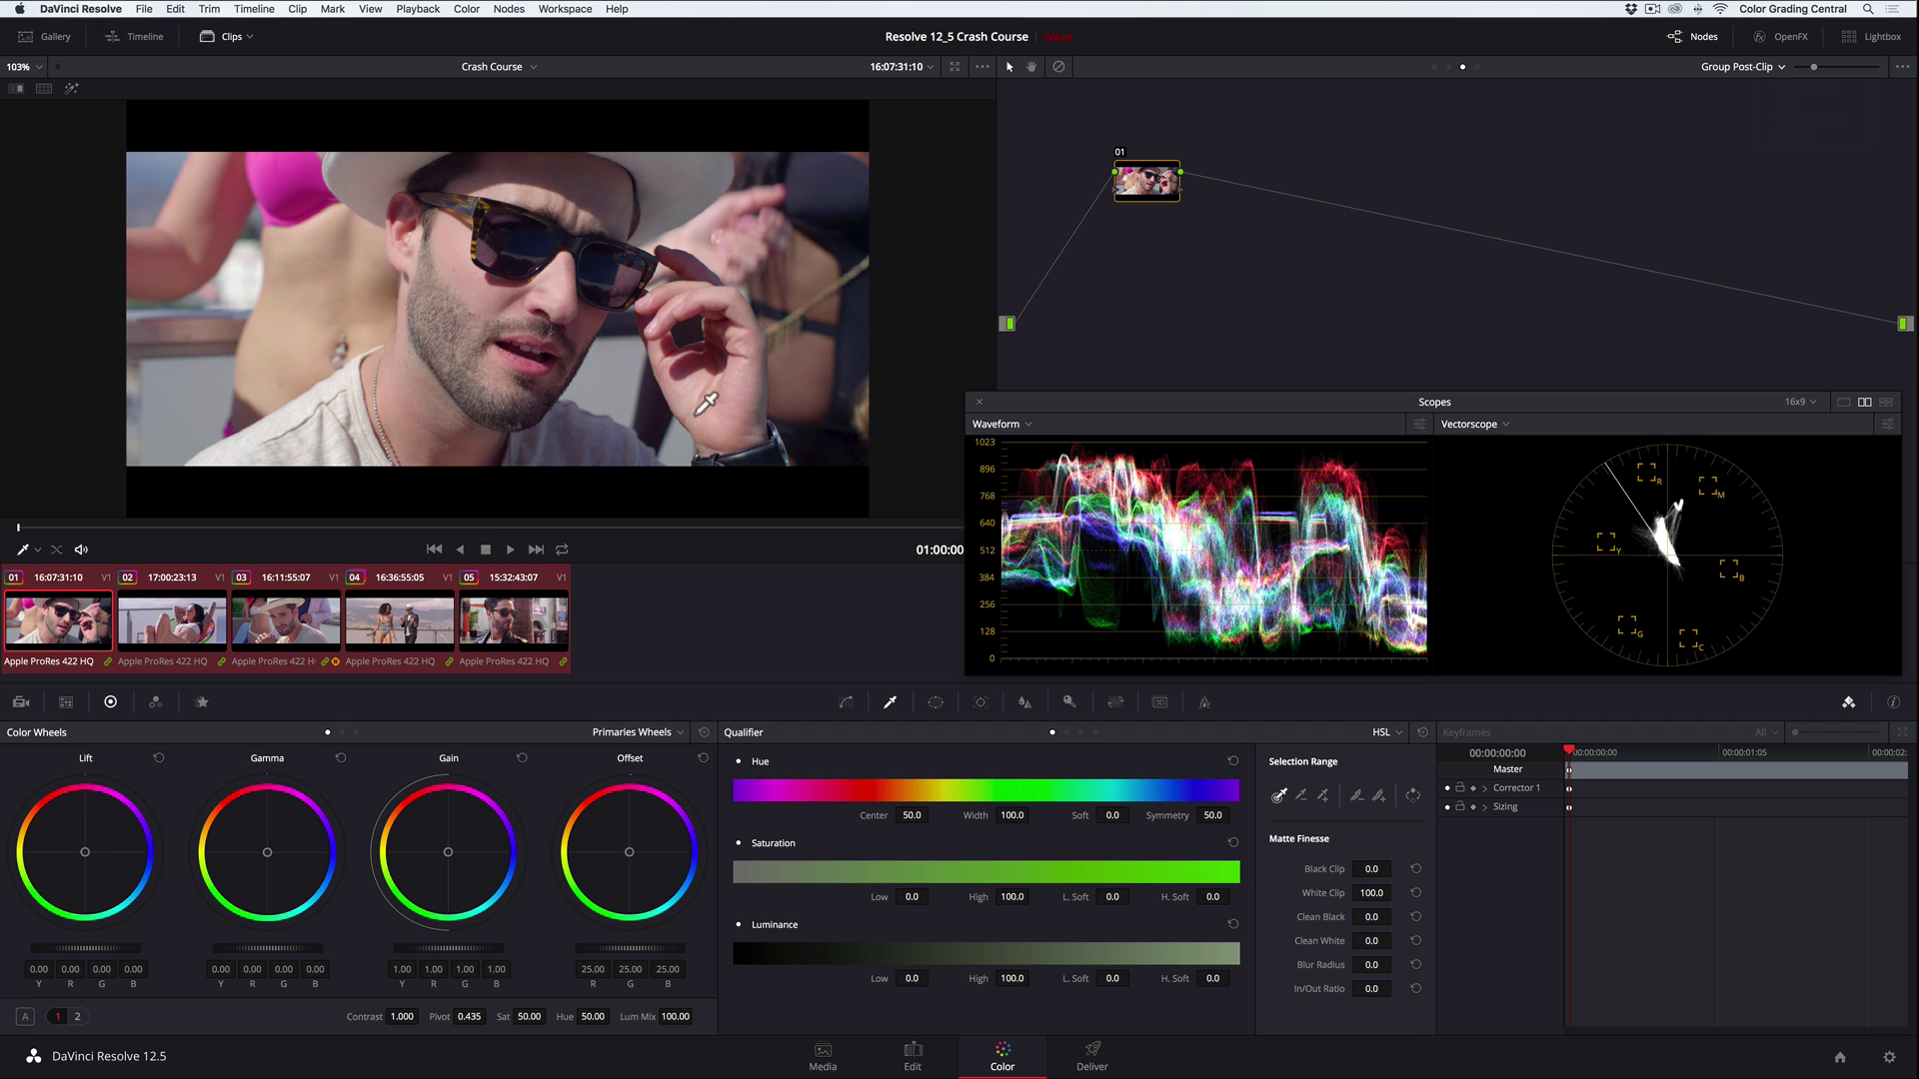
# - On clip 02, label the group's first node 'Contrast'
pyautogui.click(184, 627)
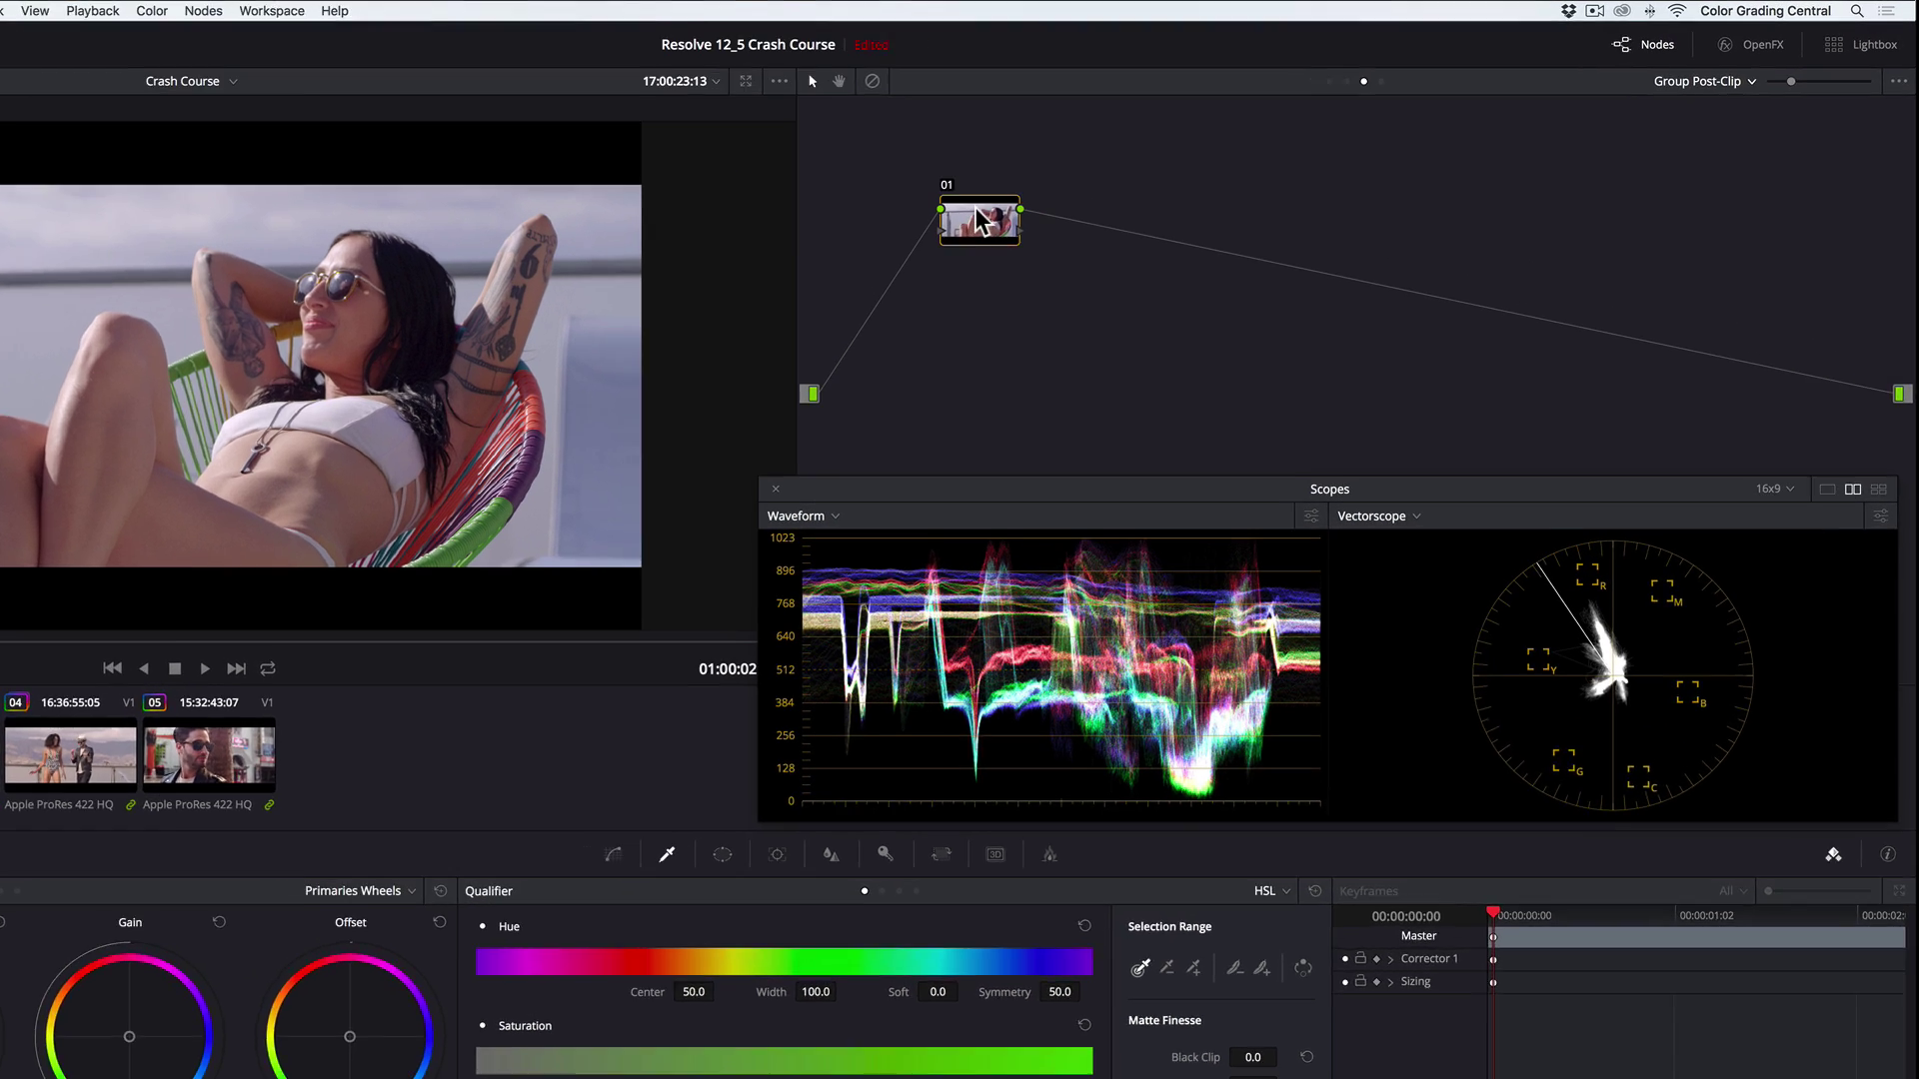
pyautogui.rightClick(1146, 184)
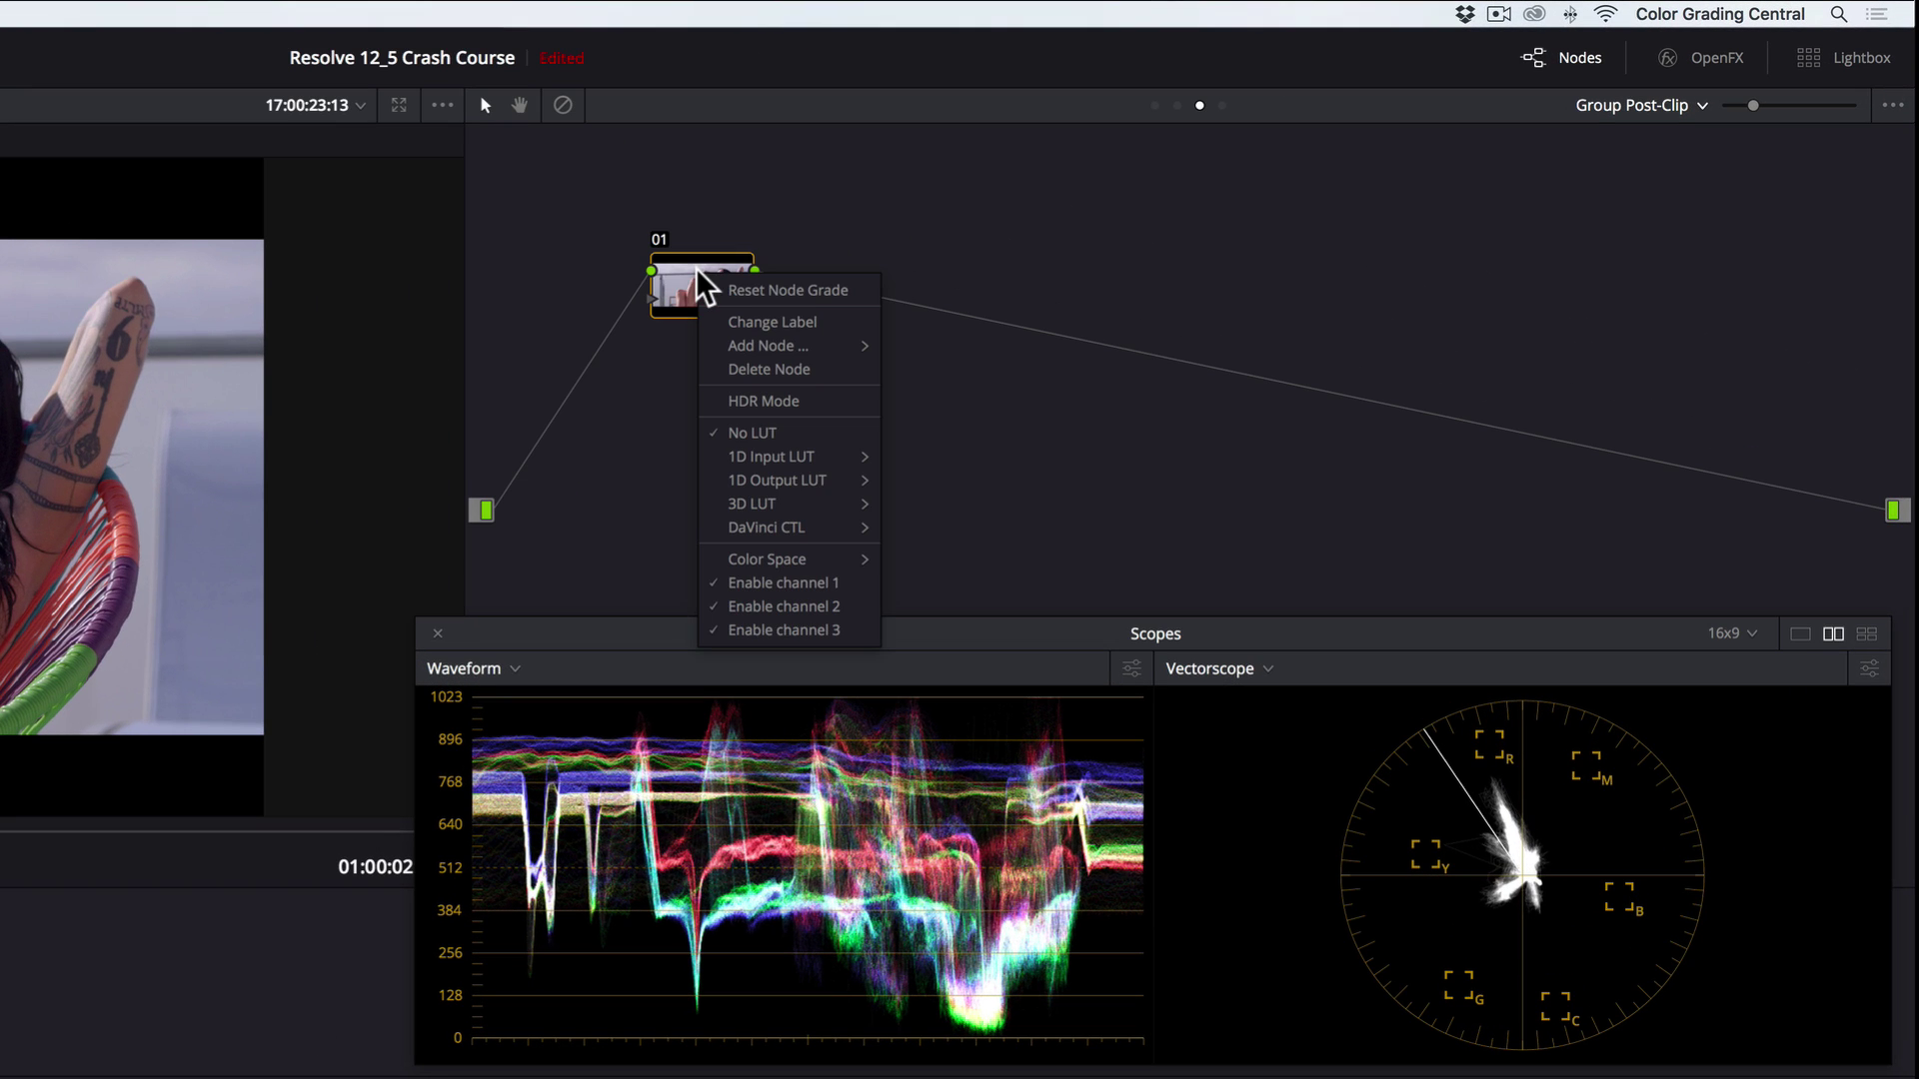
pyautogui.click(719, 321)
pyautogui.write('Contrast')
pyautogui.press('Return')
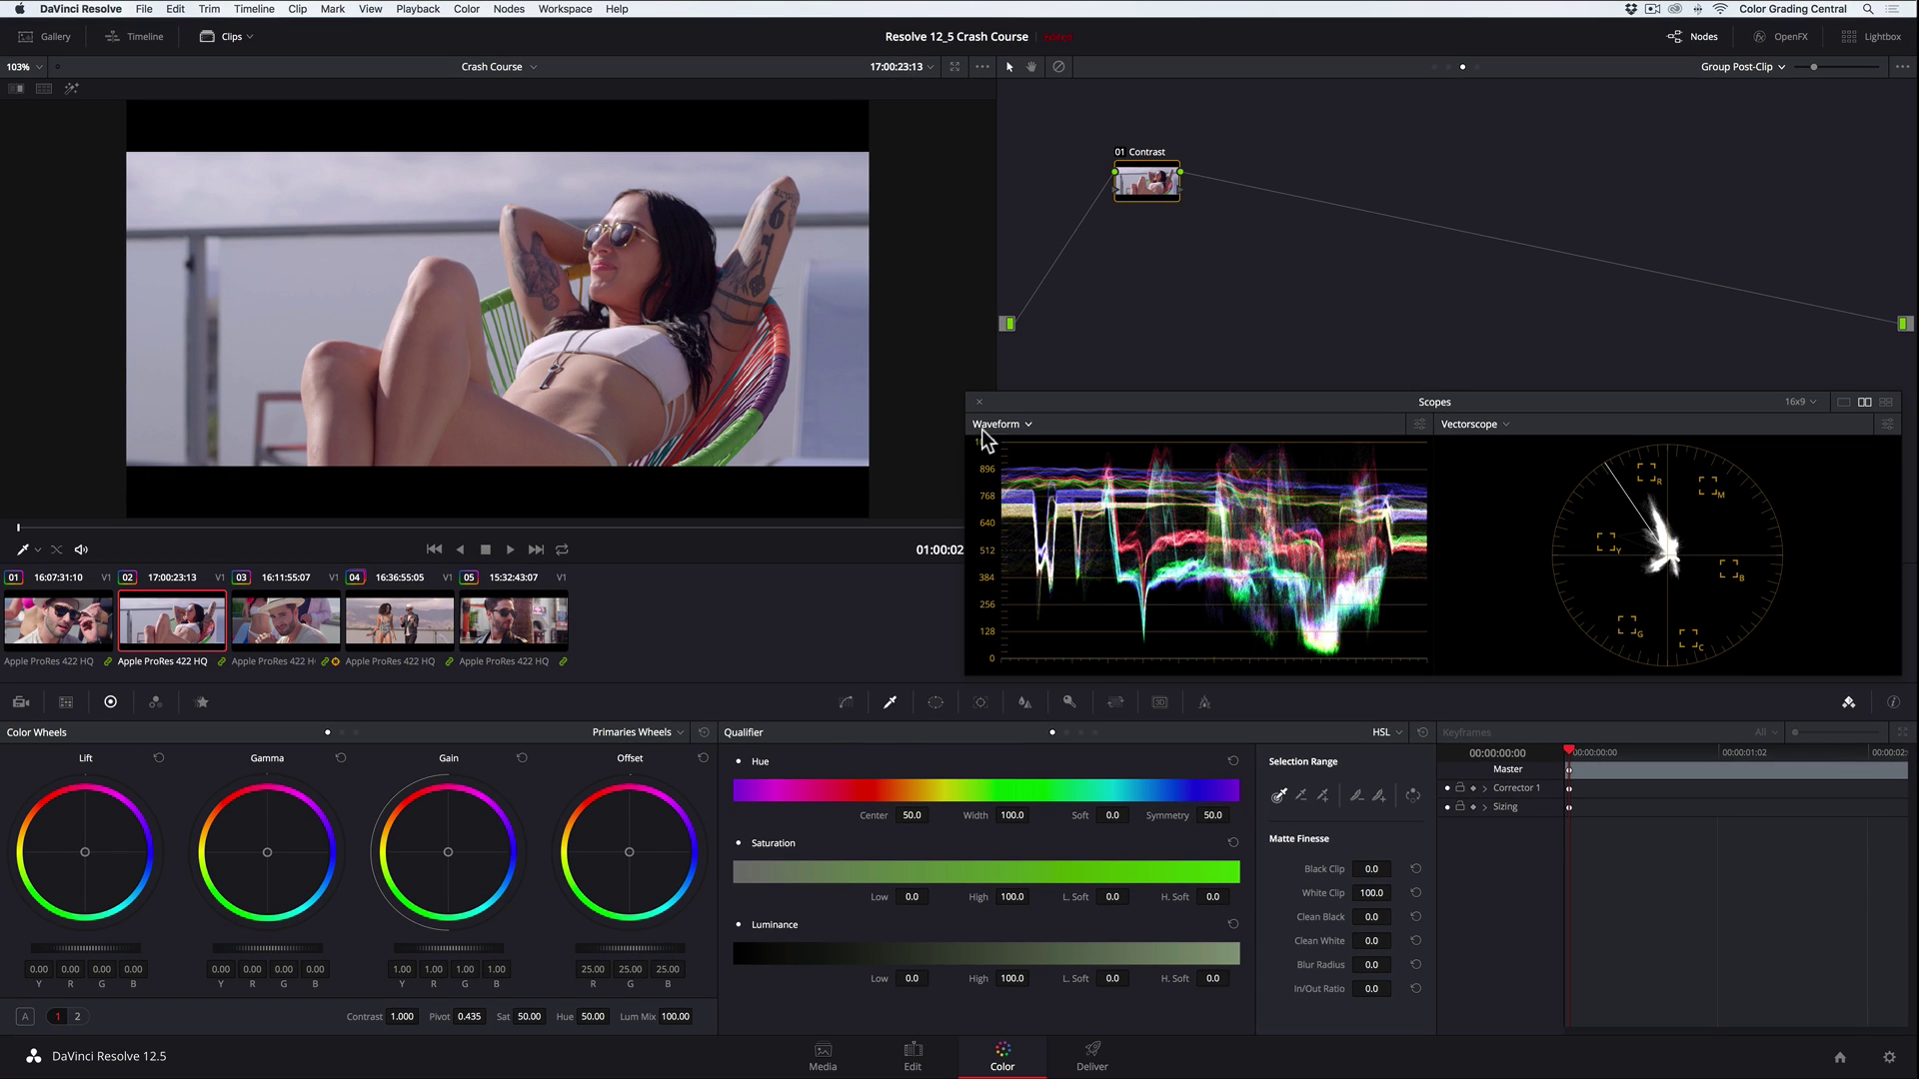
# - Give the Contrast node a faded curve with lifted blacks, lowered whites and a bent lower section
pyautogui.click(846, 704)
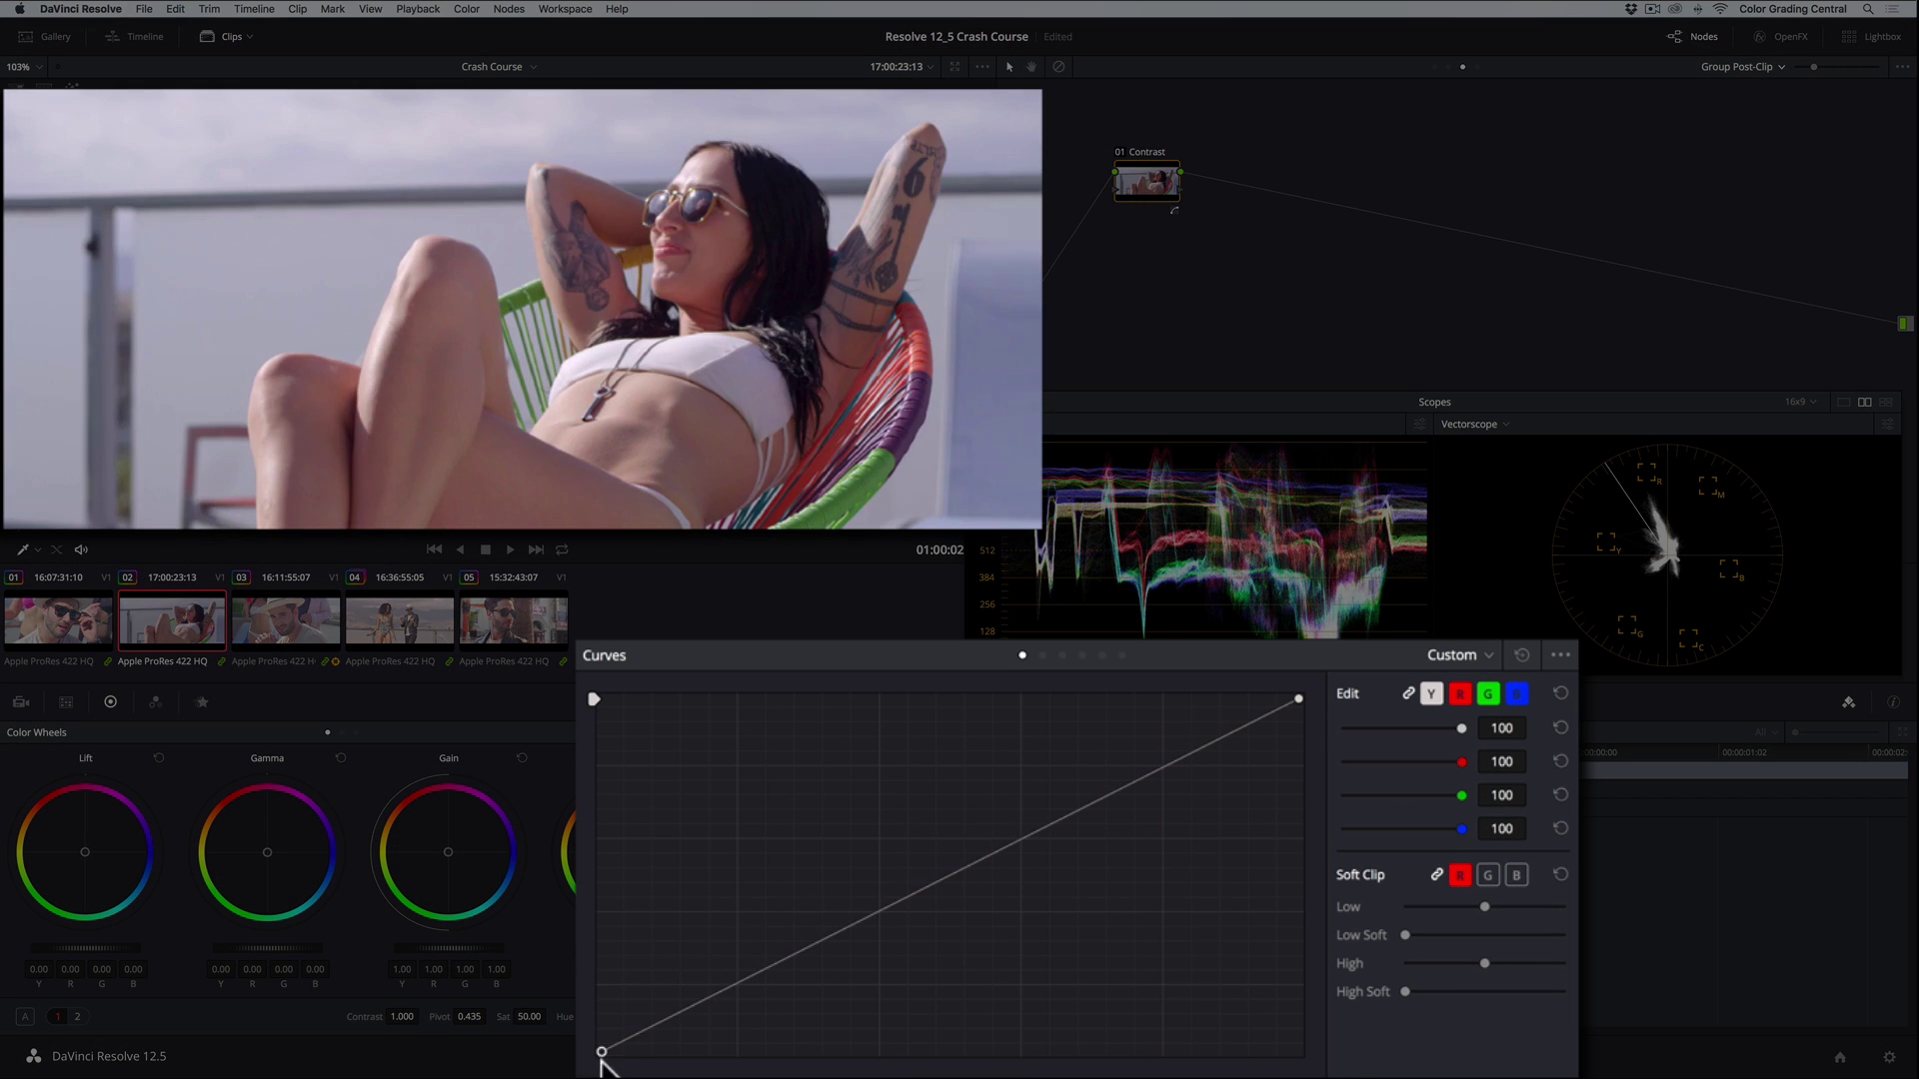
pyautogui.moveTo(602, 1051); pyautogui.dragTo(665, 1051)
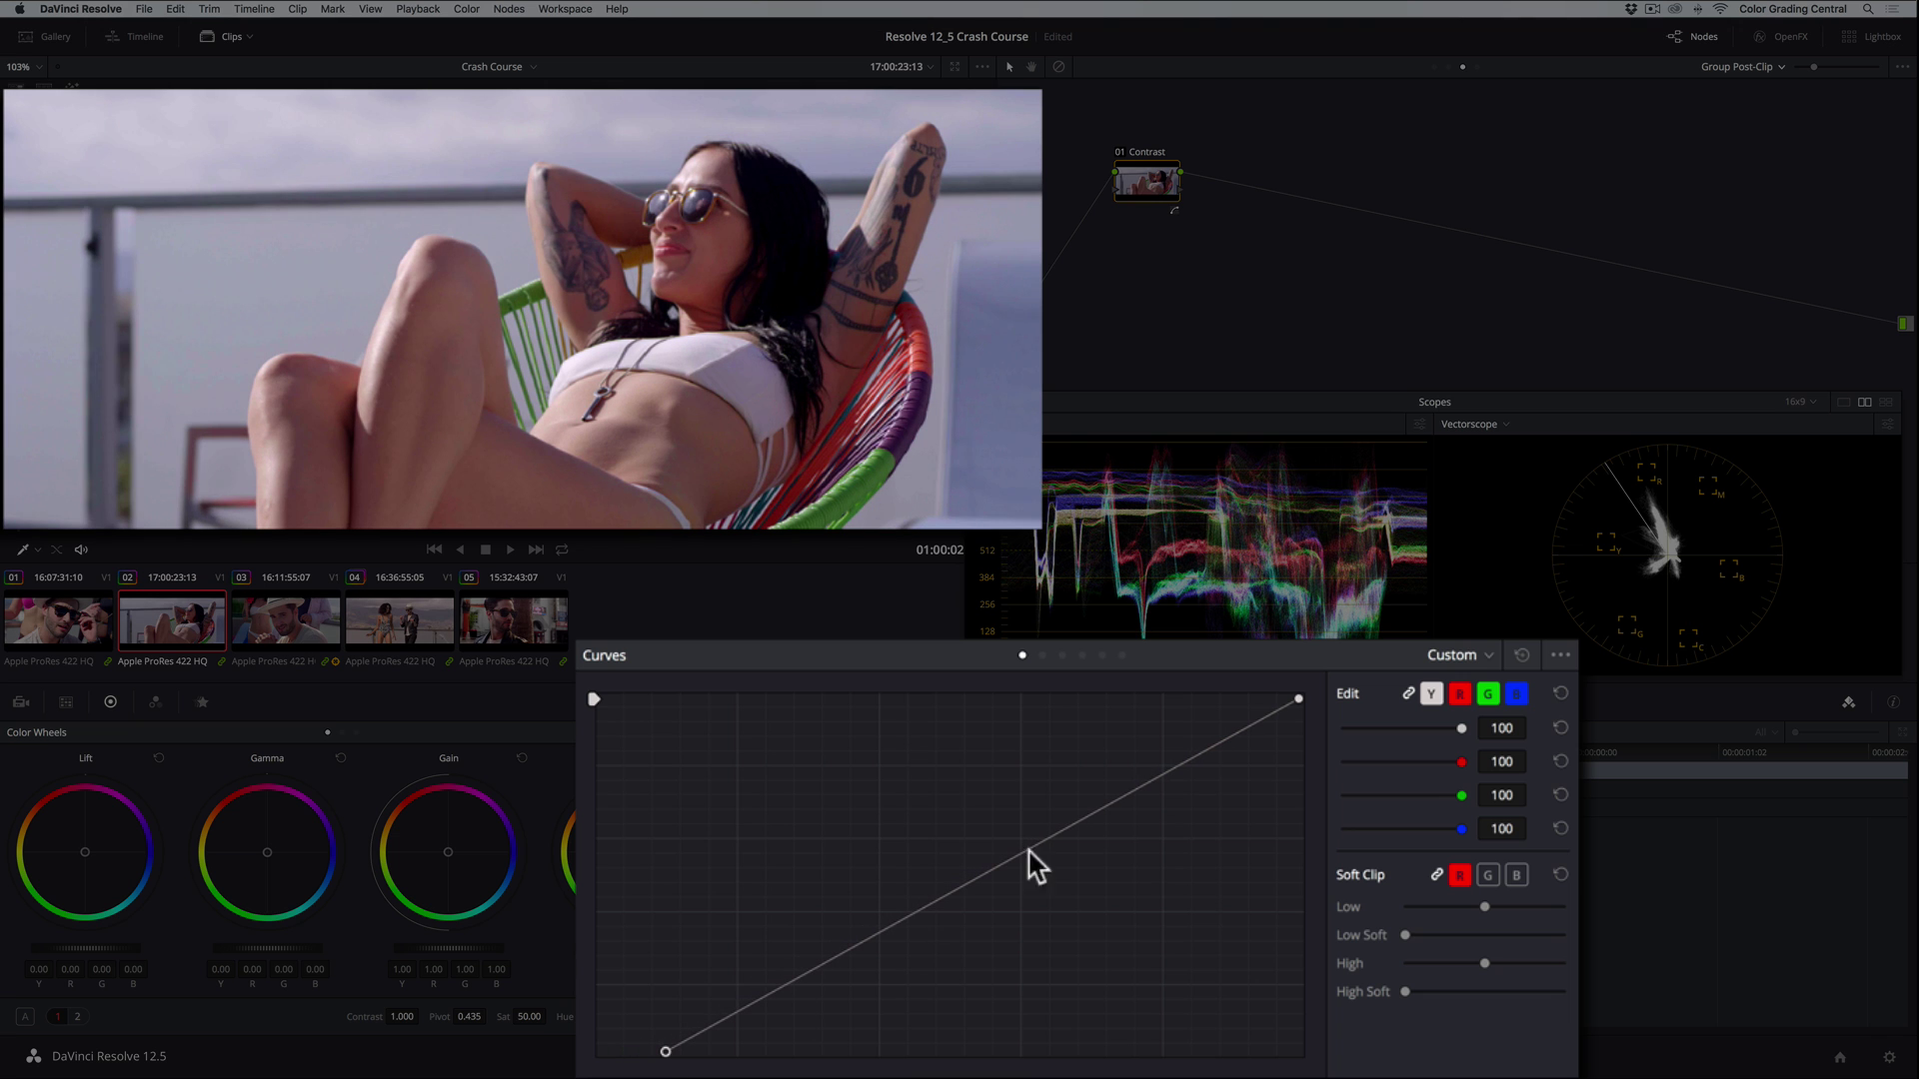
pyautogui.moveTo(1297, 699); pyautogui.dragTo(1246, 699)
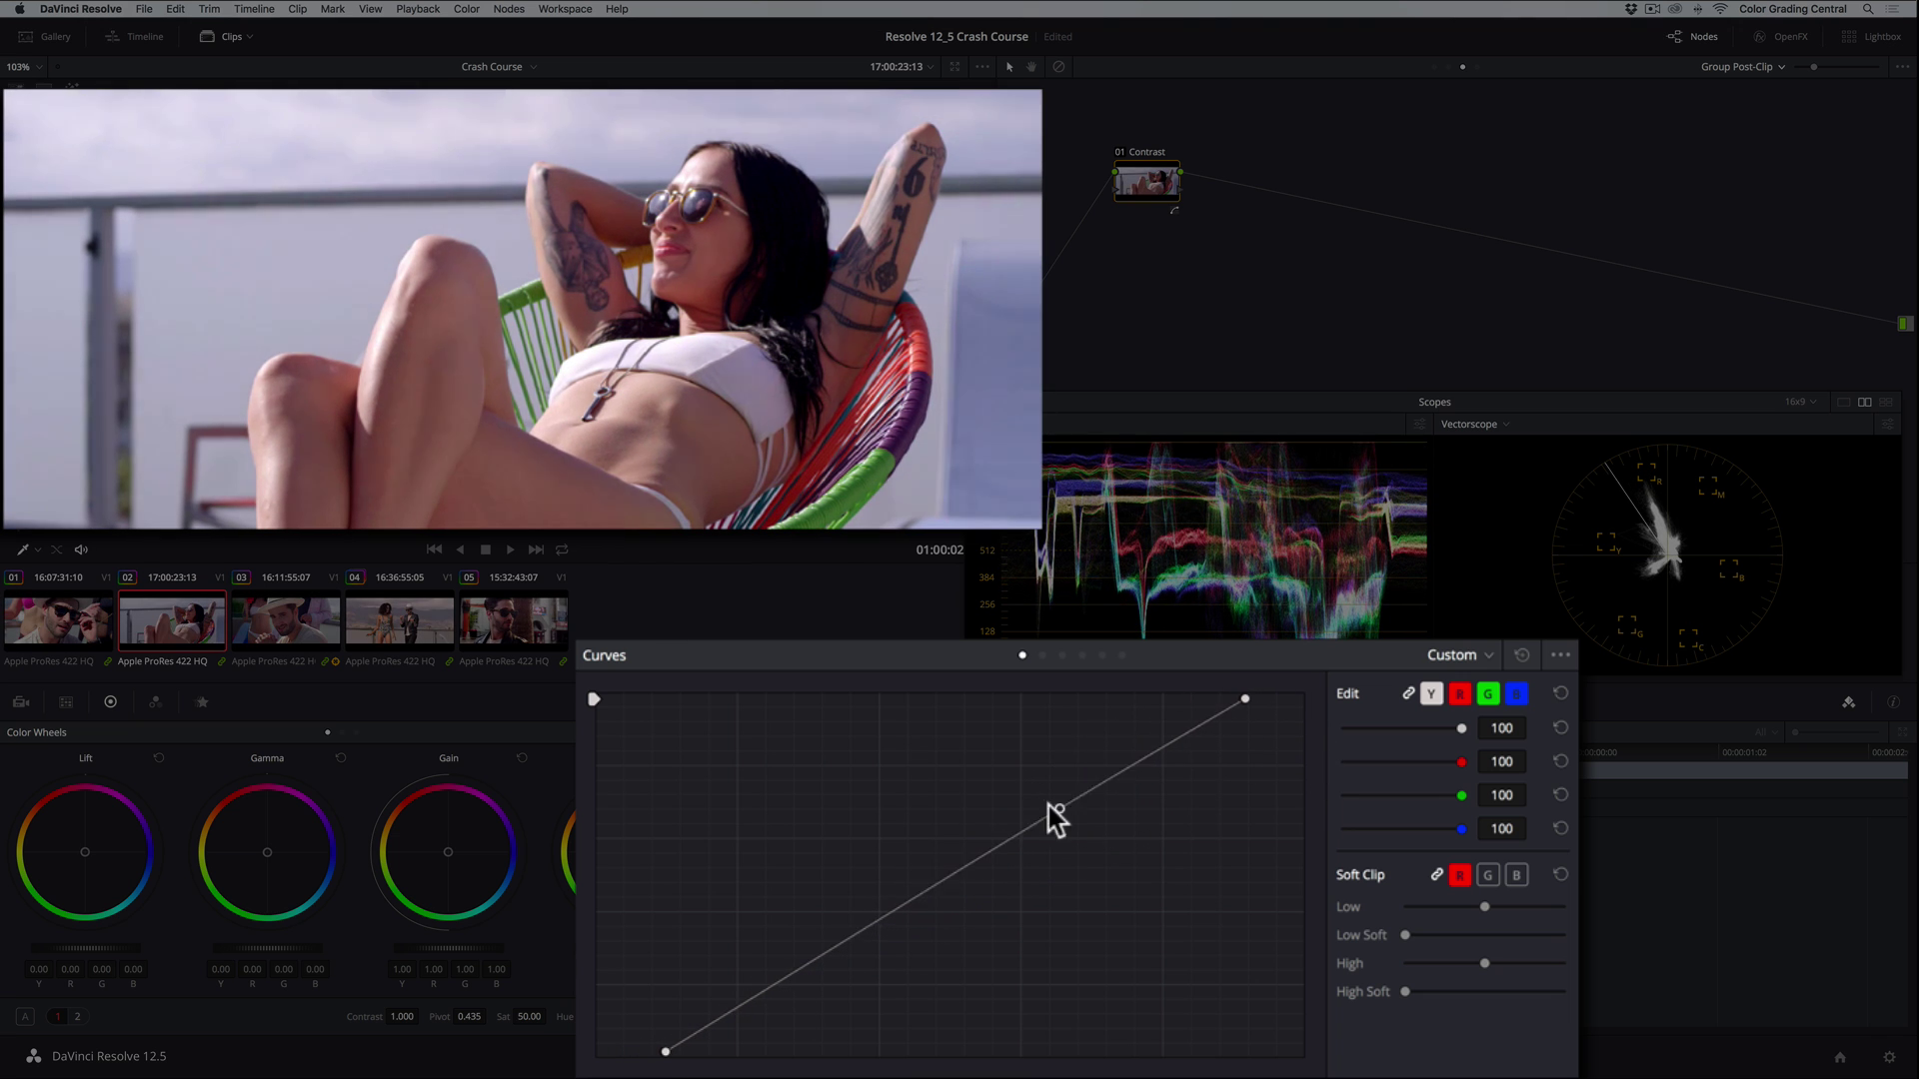
pyautogui.moveTo(1045, 814); pyautogui.dragTo(1015, 784)
pyautogui.moveTo(846, 892); pyautogui.dragTo(851, 916)
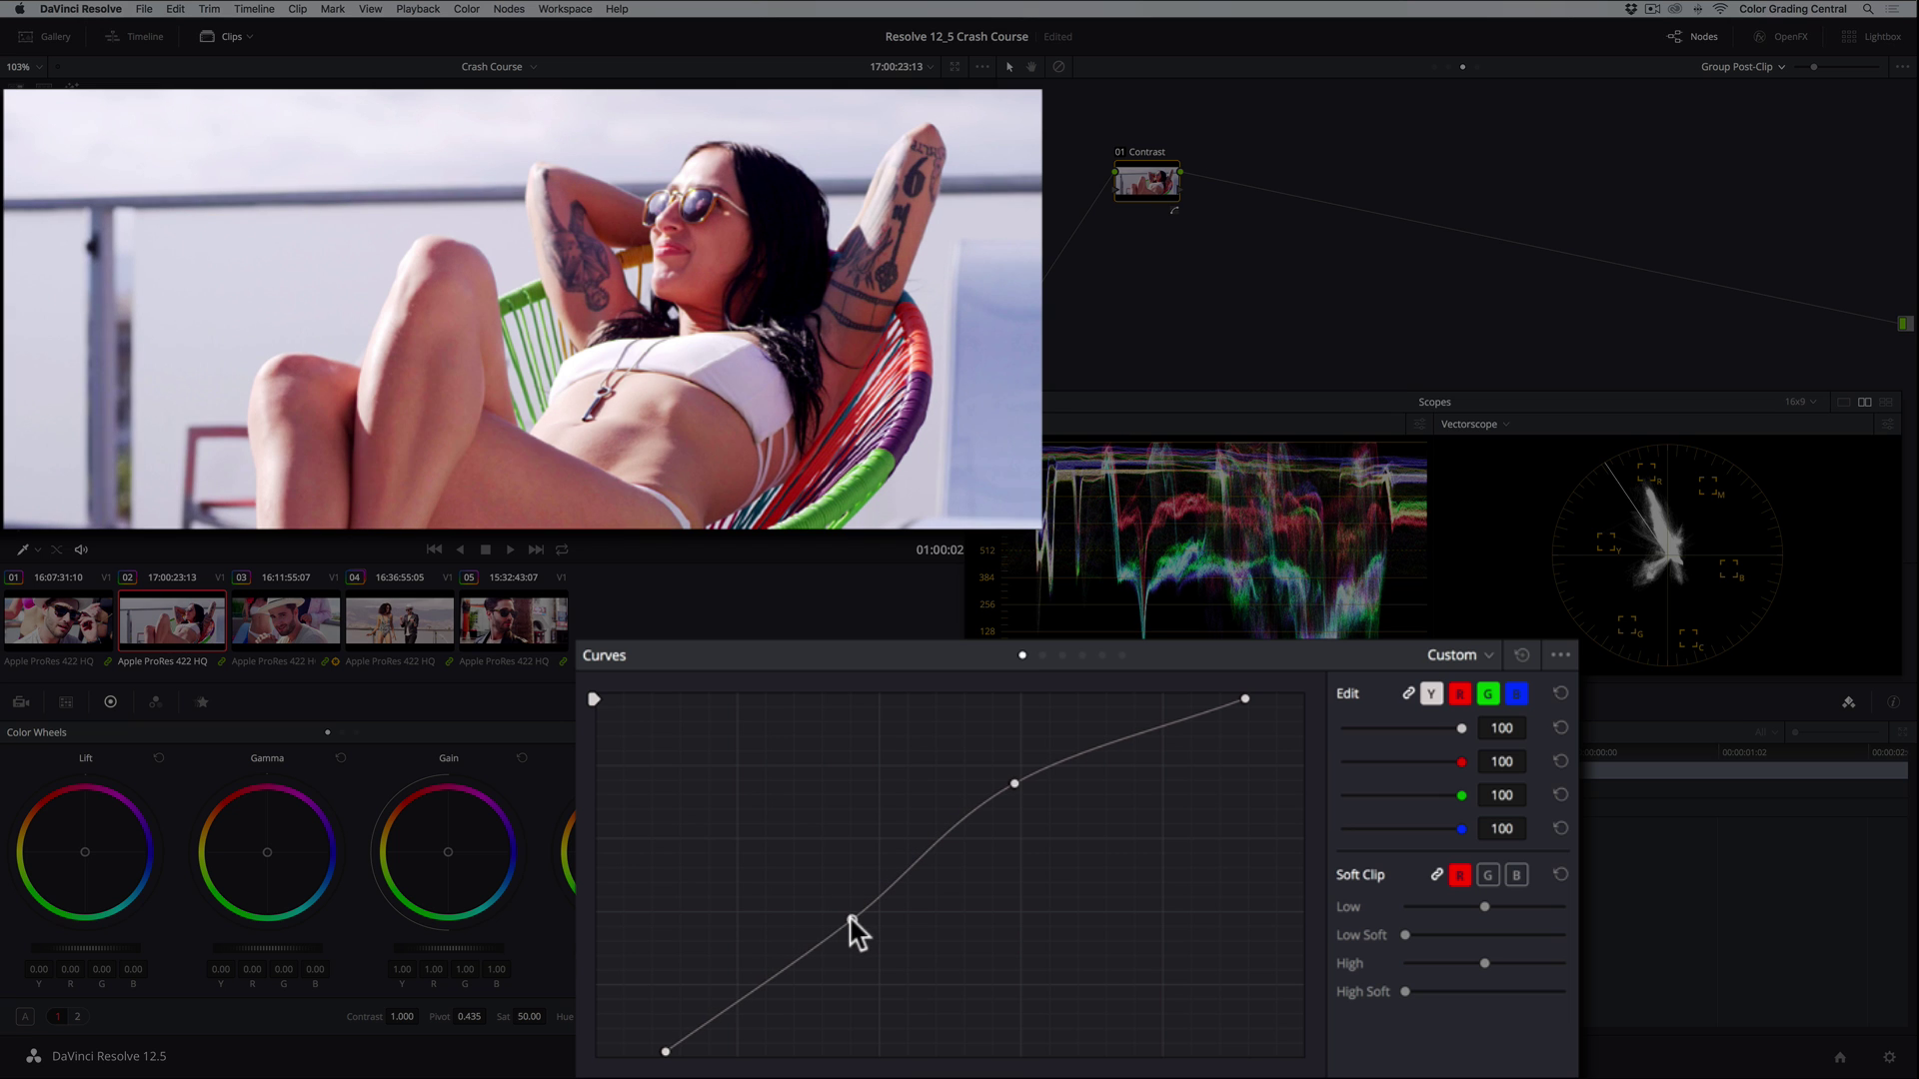
pyautogui.click(1521, 656)
pyautogui.press('space')
pyautogui.moveTo(1299, 700); pyautogui.dragTo(1298, 729)
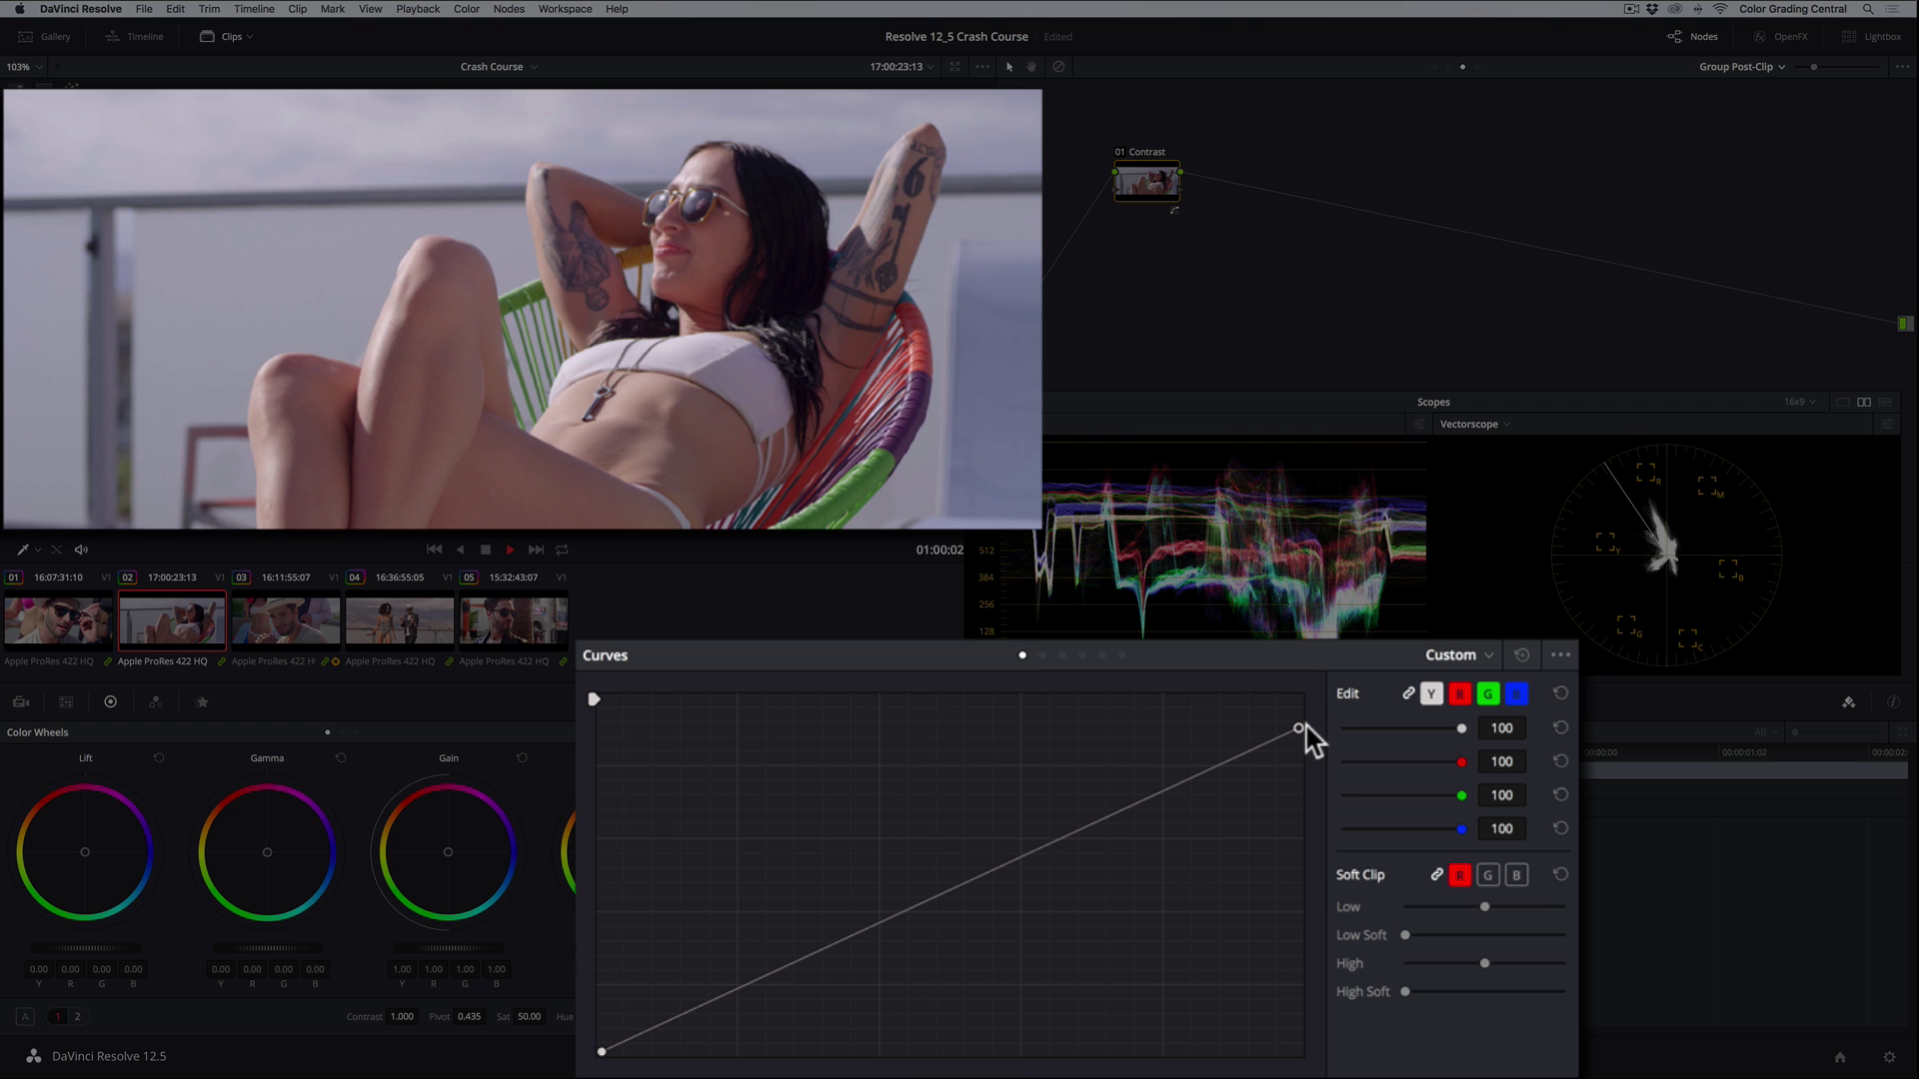
pyautogui.moveTo(602, 1052); pyautogui.dragTo(595, 984)
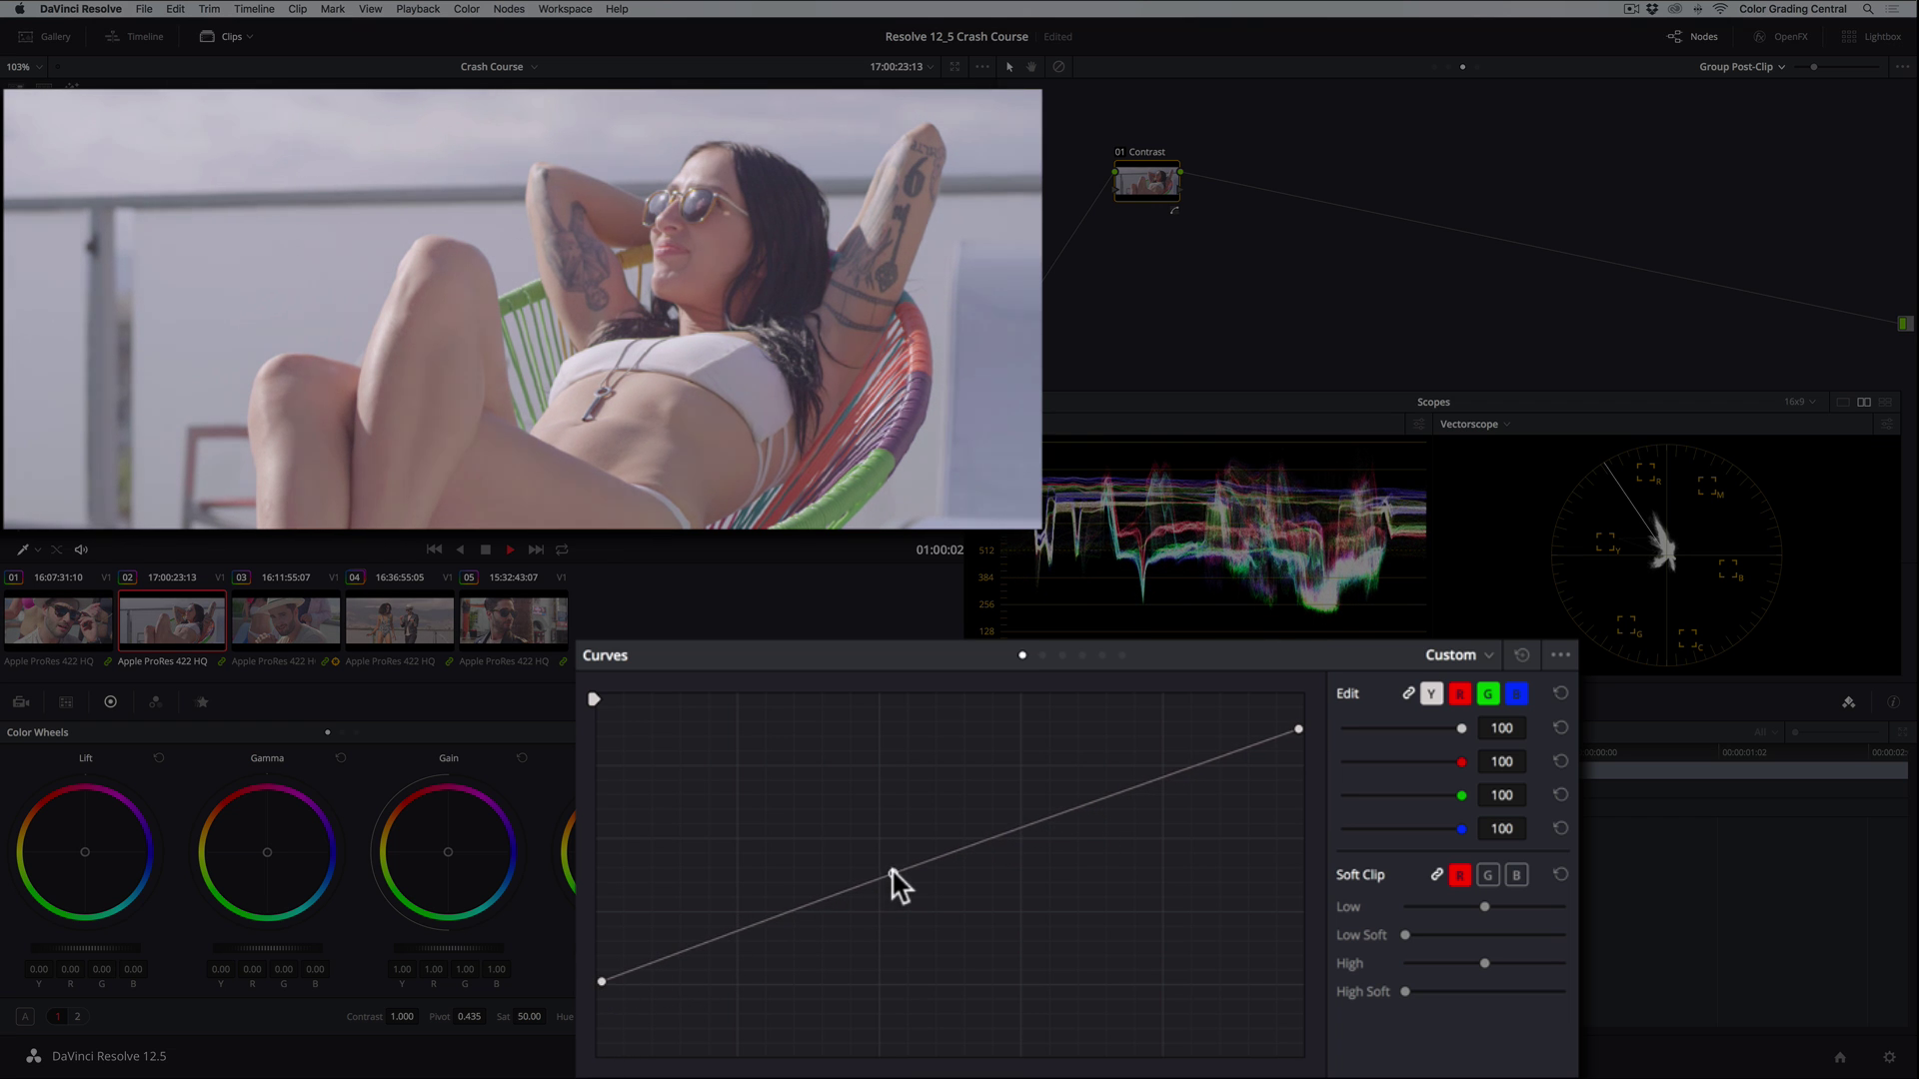
pyautogui.click(919, 848)
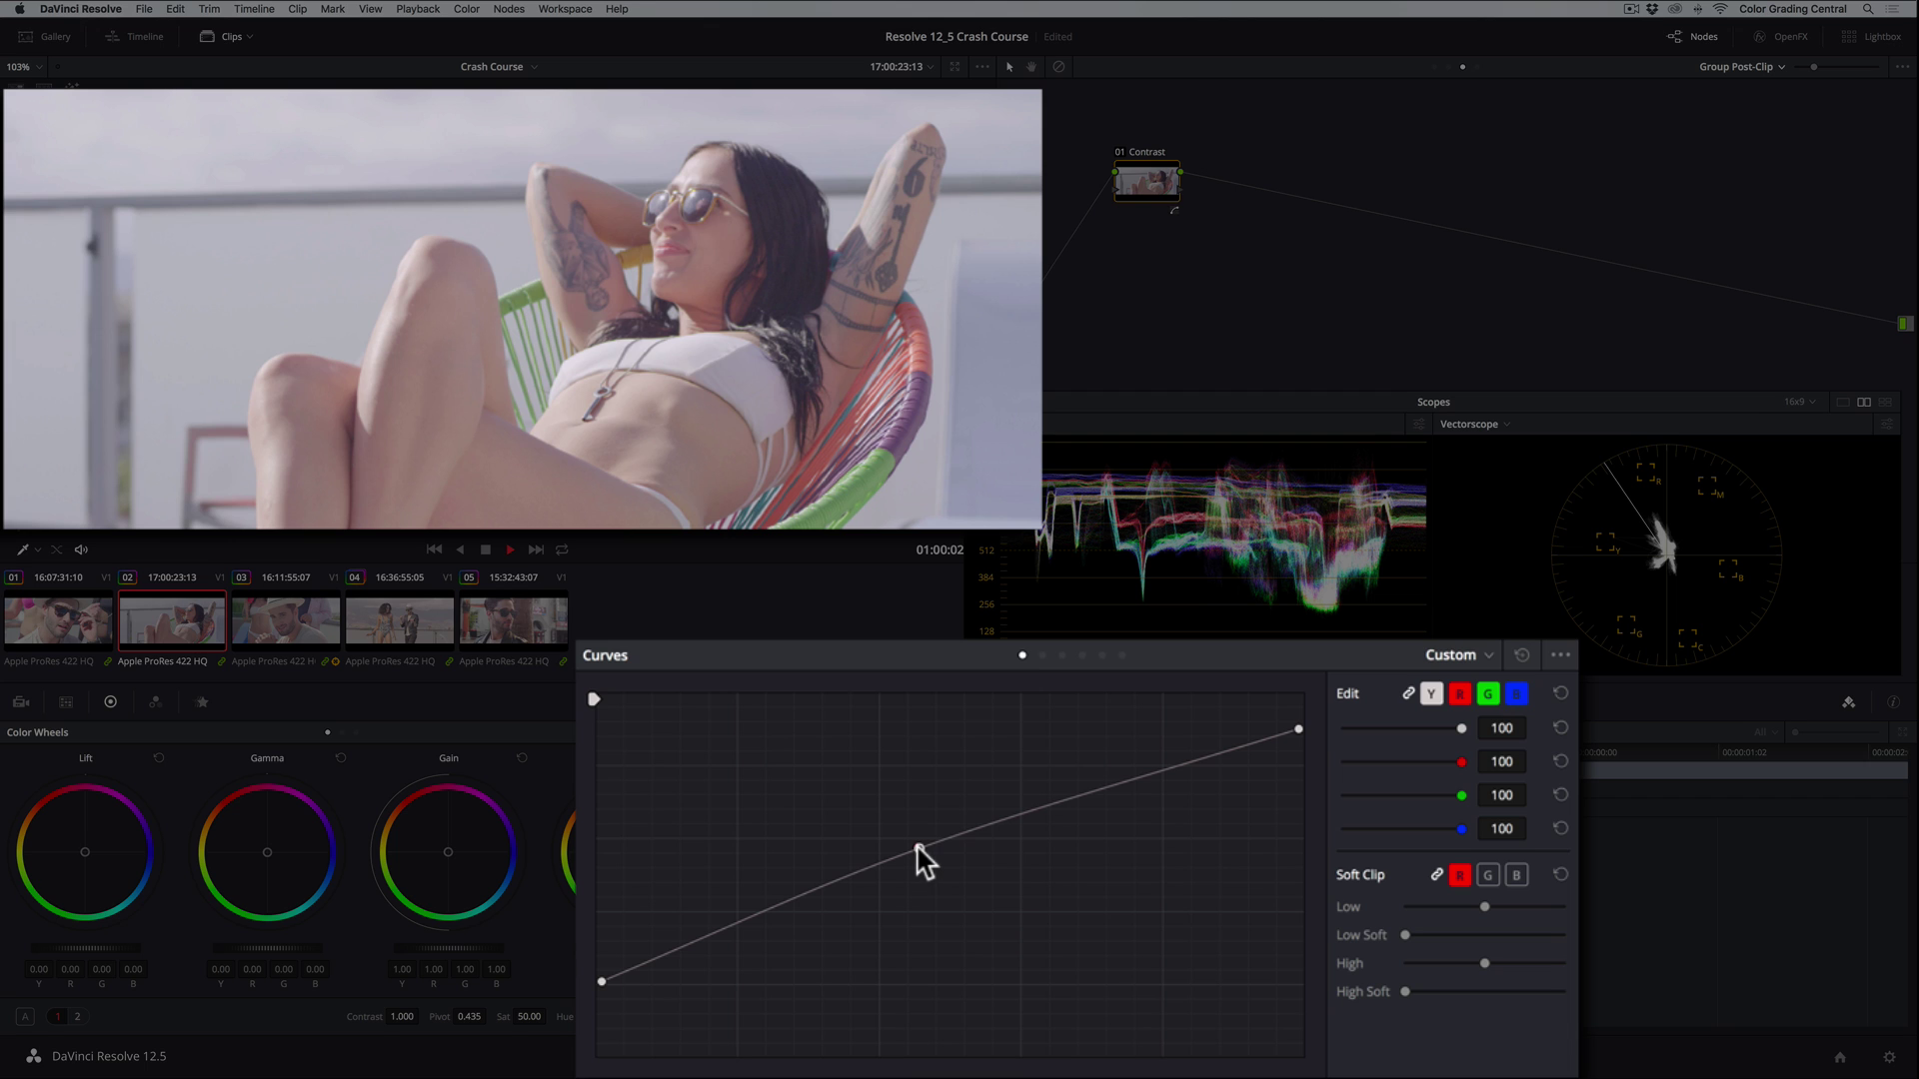
pyautogui.click(685, 945)
pyautogui.moveTo(779, 905); pyautogui.dragTo(788, 930)
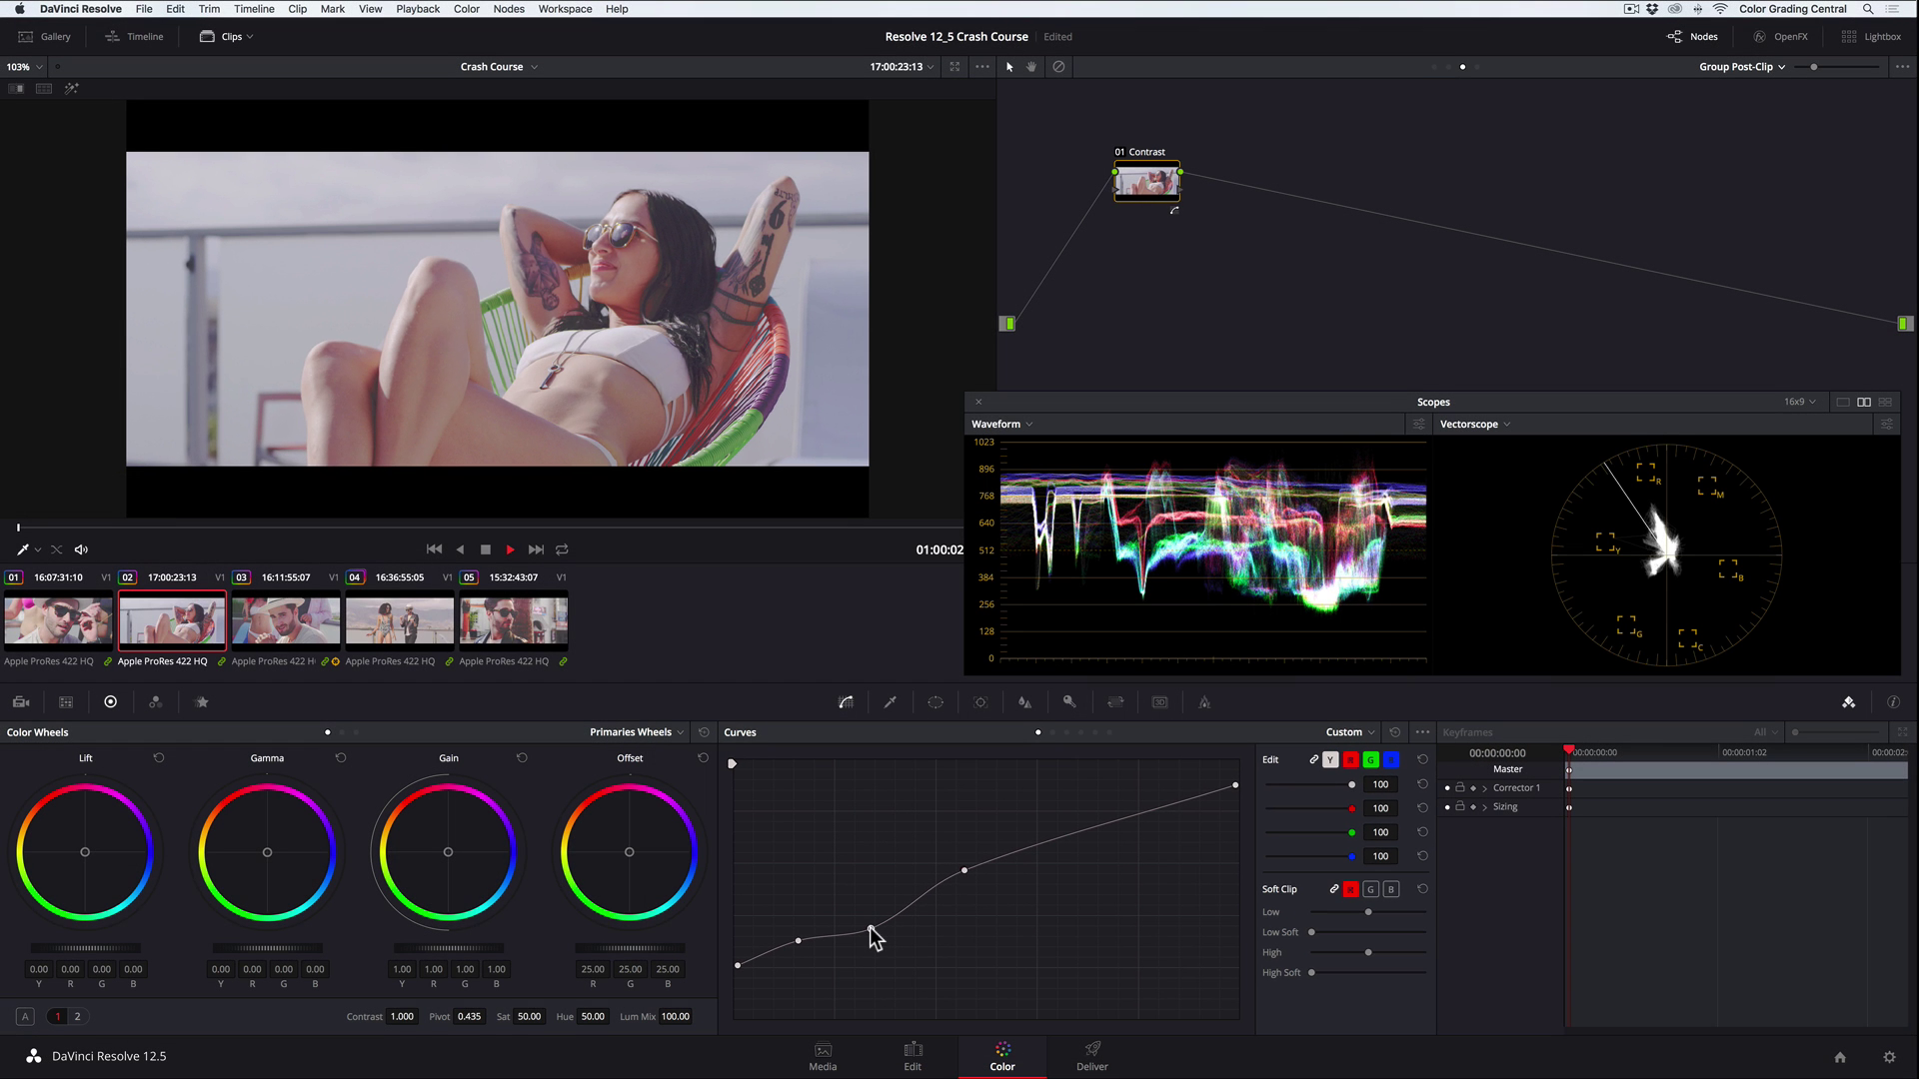
# - Add a second group node labelled 'Color'
pyautogui.hotkey('alt', 's')
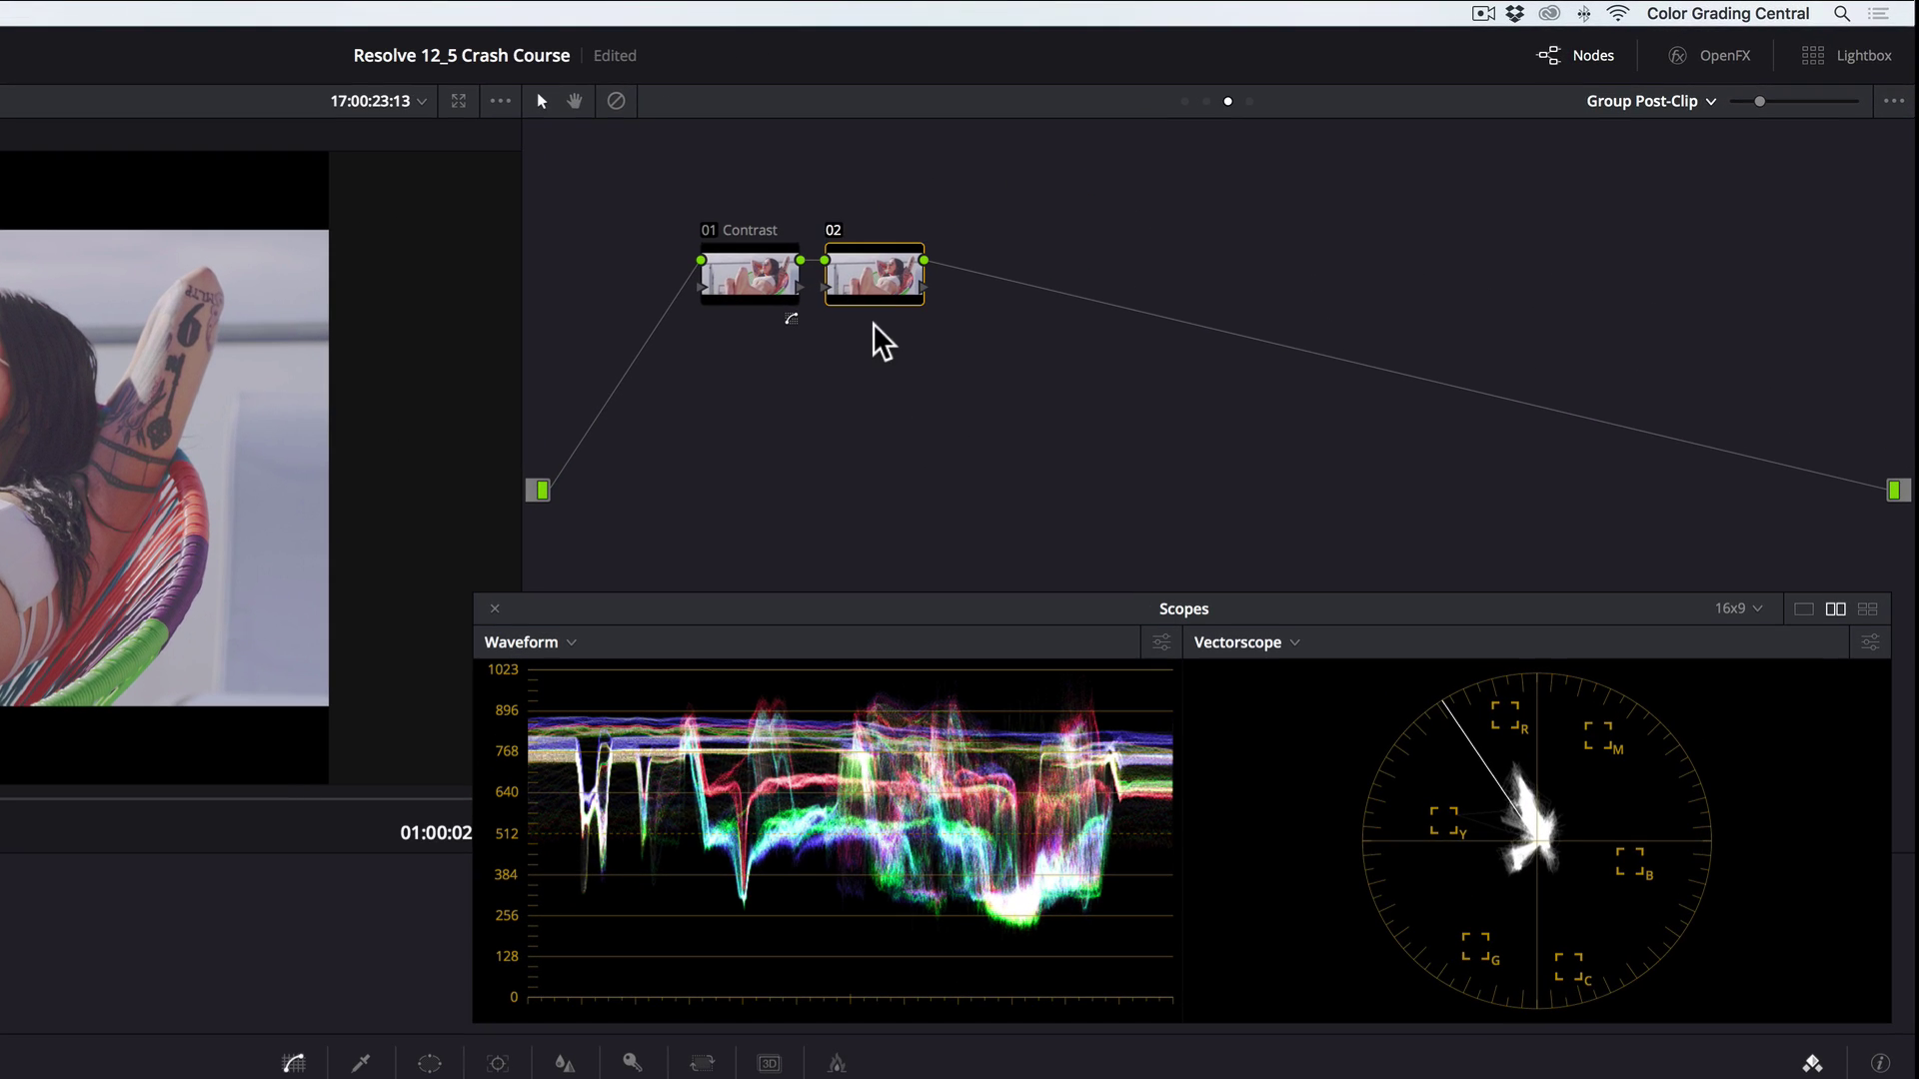
pyautogui.rightClick(1224, 180)
pyautogui.click(907, 318)
pyautogui.write('Color')
pyautogui.press('Return')
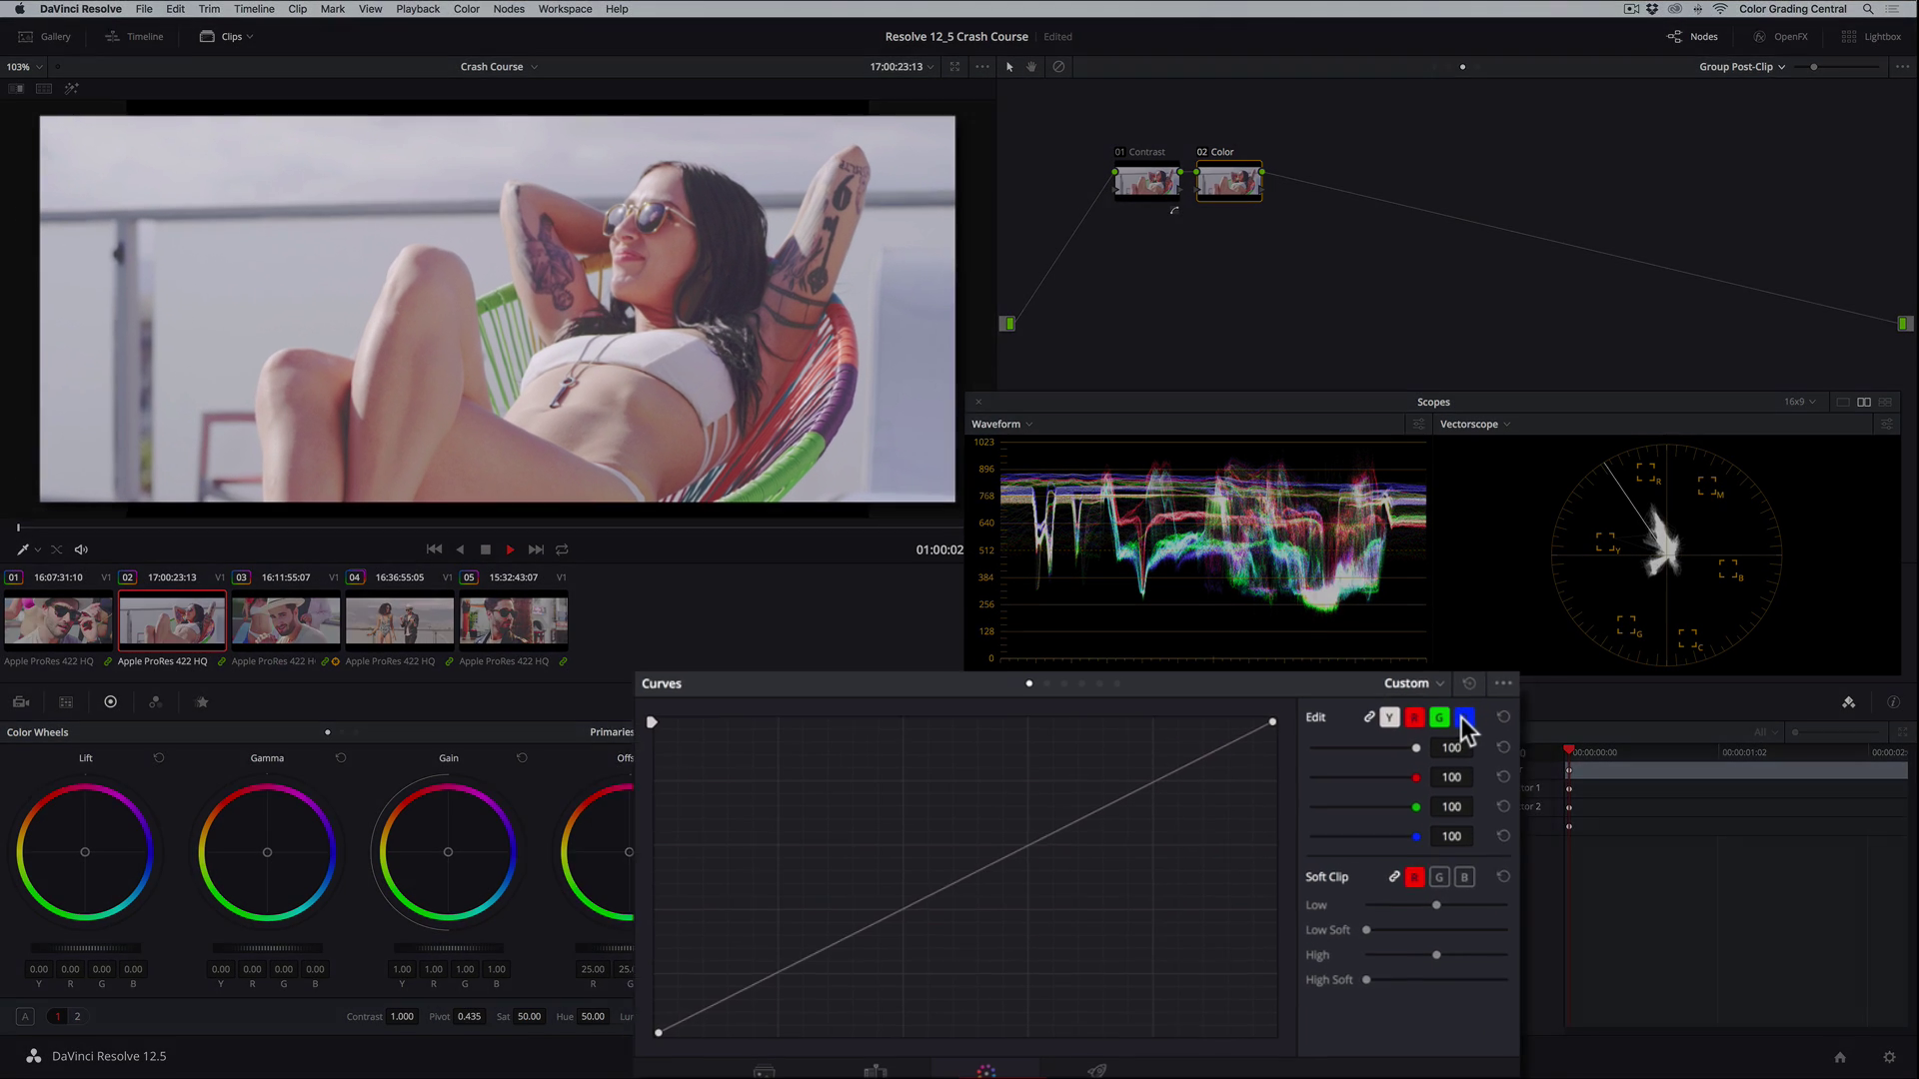
# - Warm the image by lowering the blue curve's highlights, lifting red shadows, and setting saturation to 62
pyautogui.click(1243, 972)
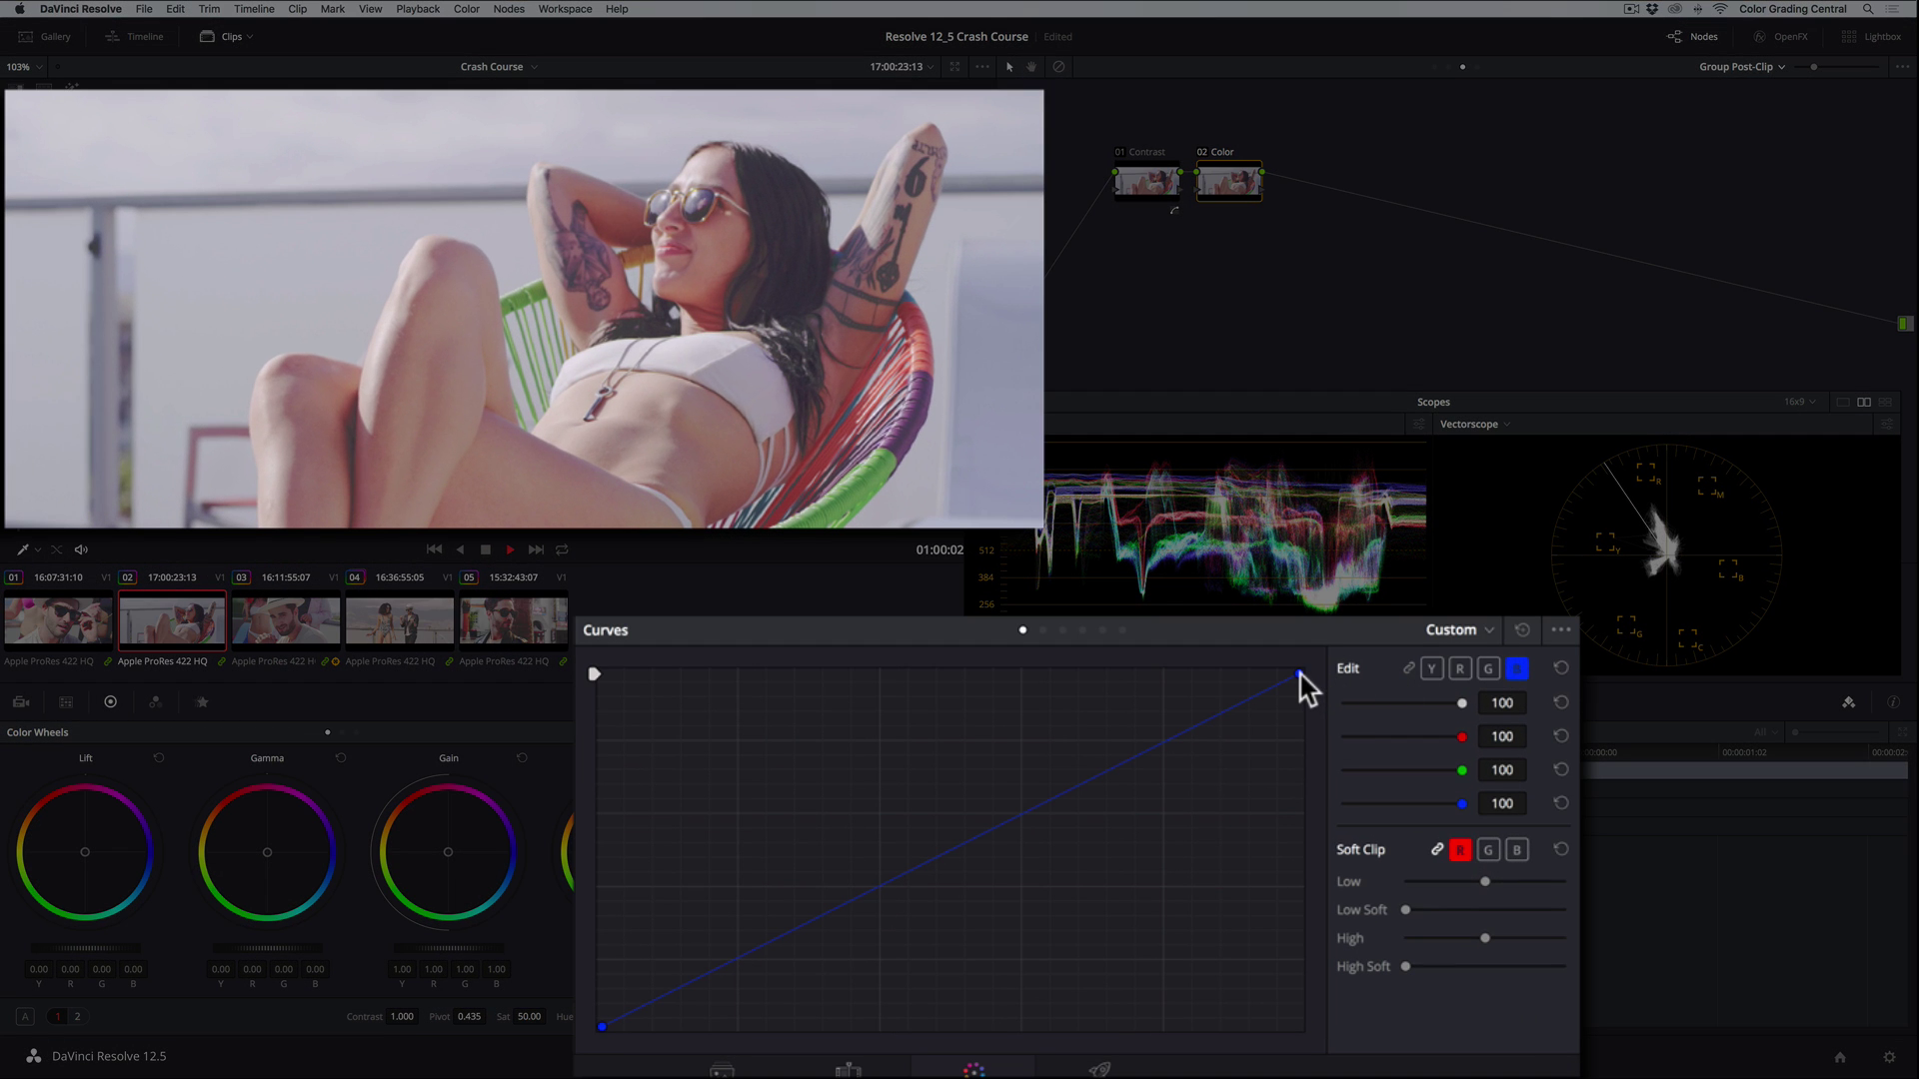
pyautogui.moveTo(1299, 674); pyautogui.dragTo(1299, 718)
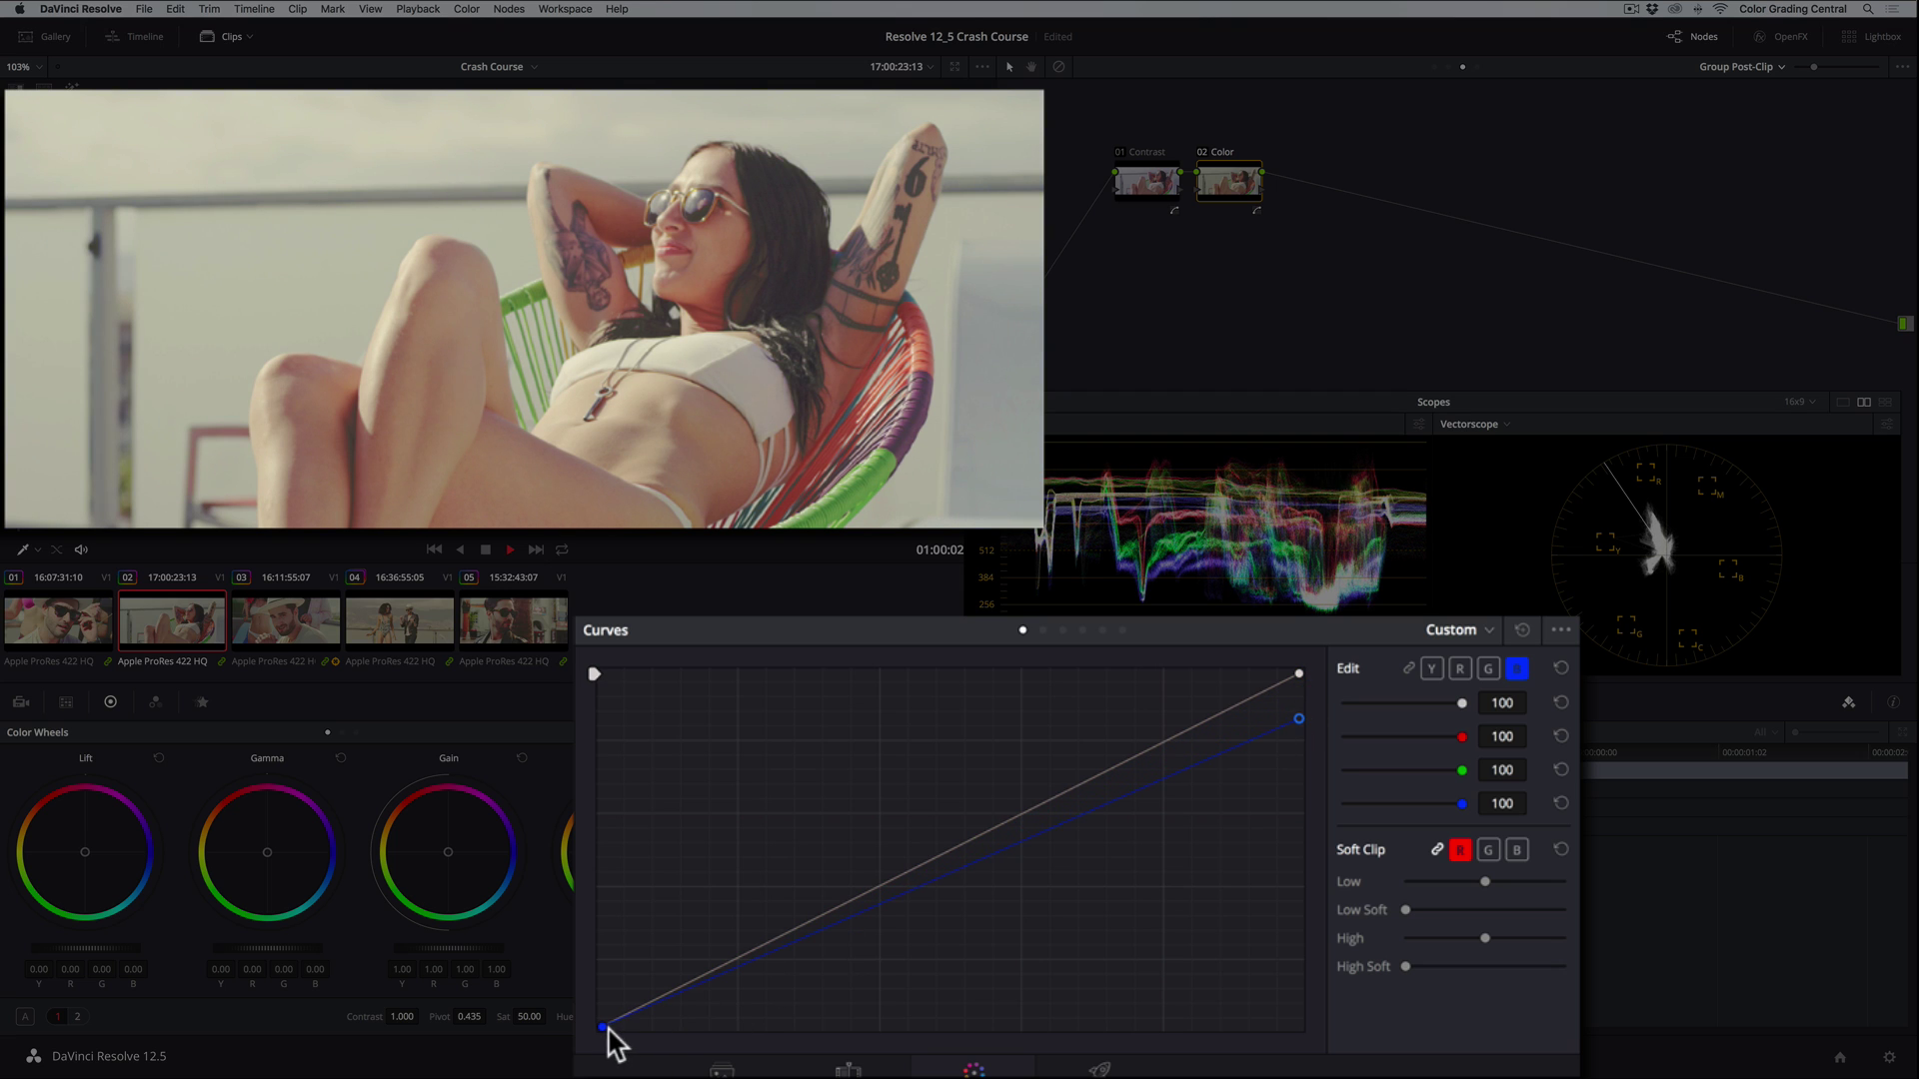
pyautogui.moveTo(602, 1027); pyautogui.dragTo(617, 1028)
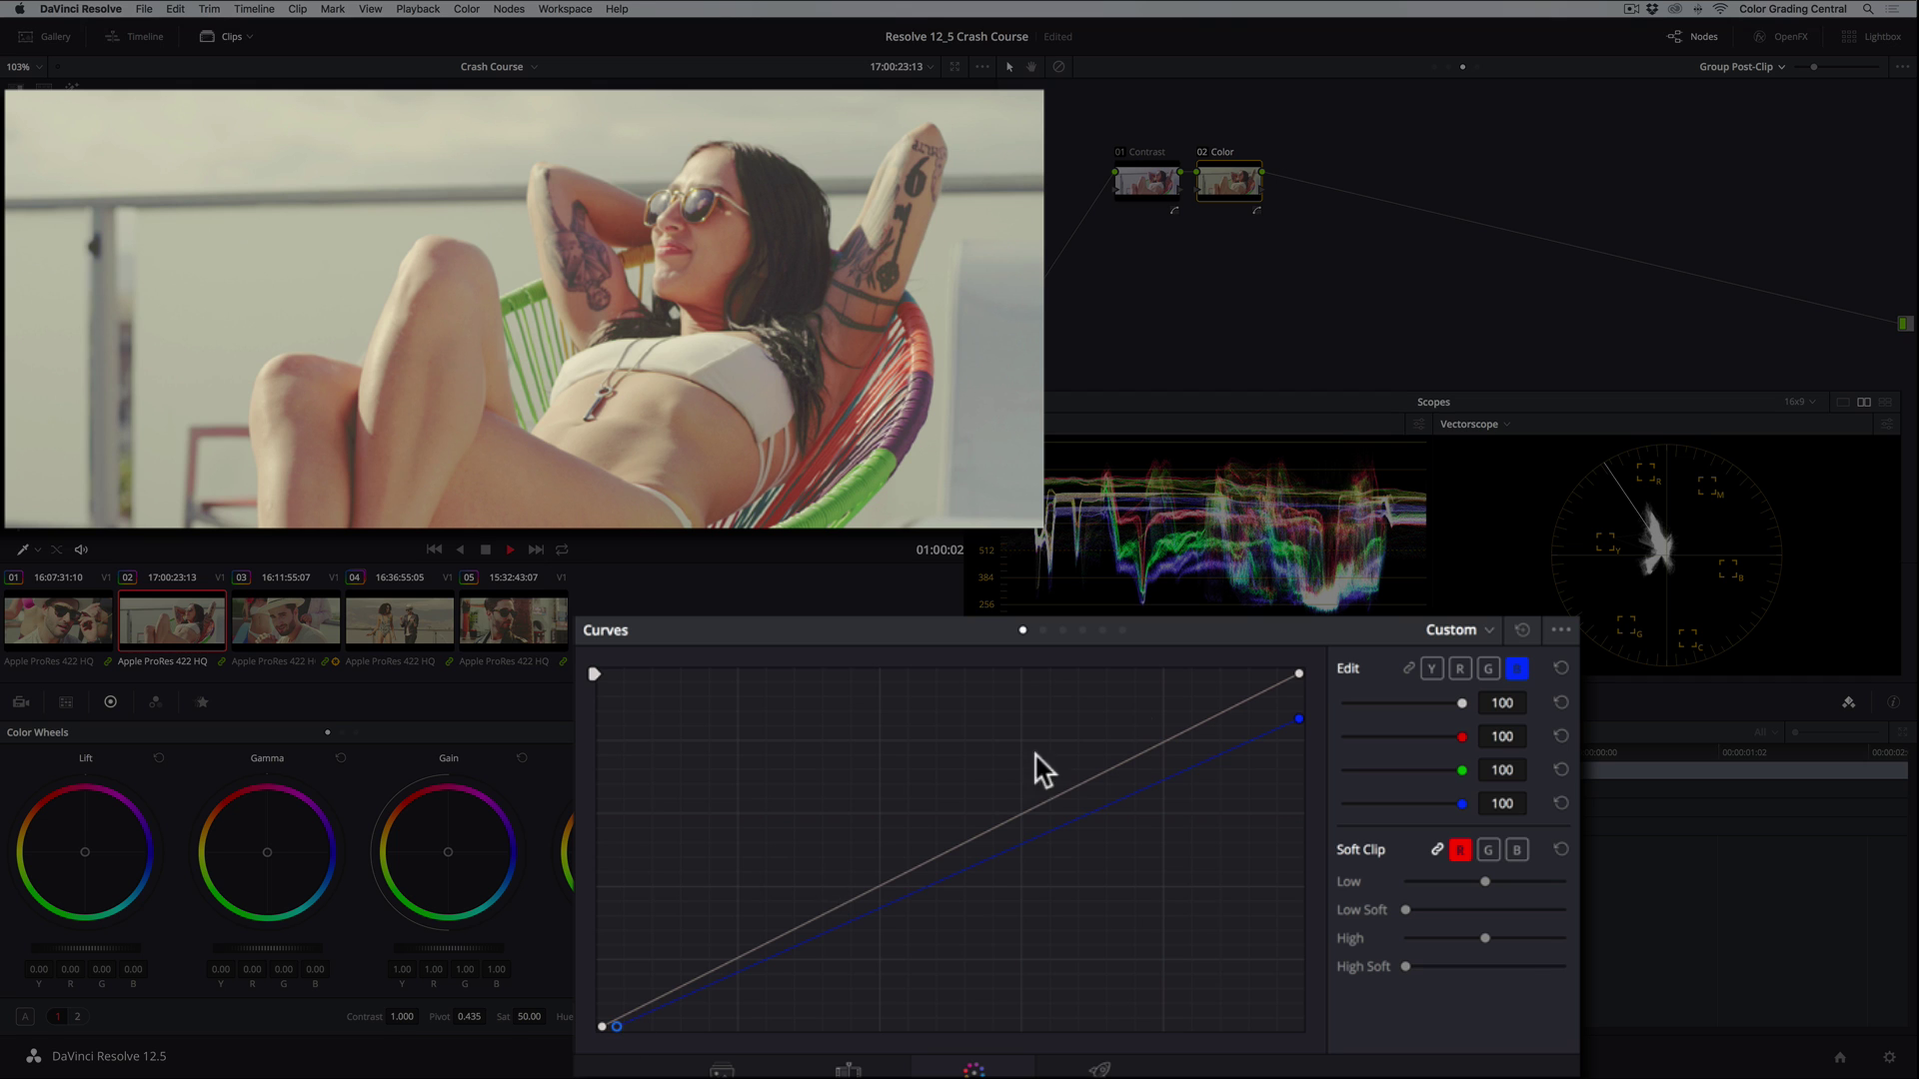
pyautogui.click(1461, 669)
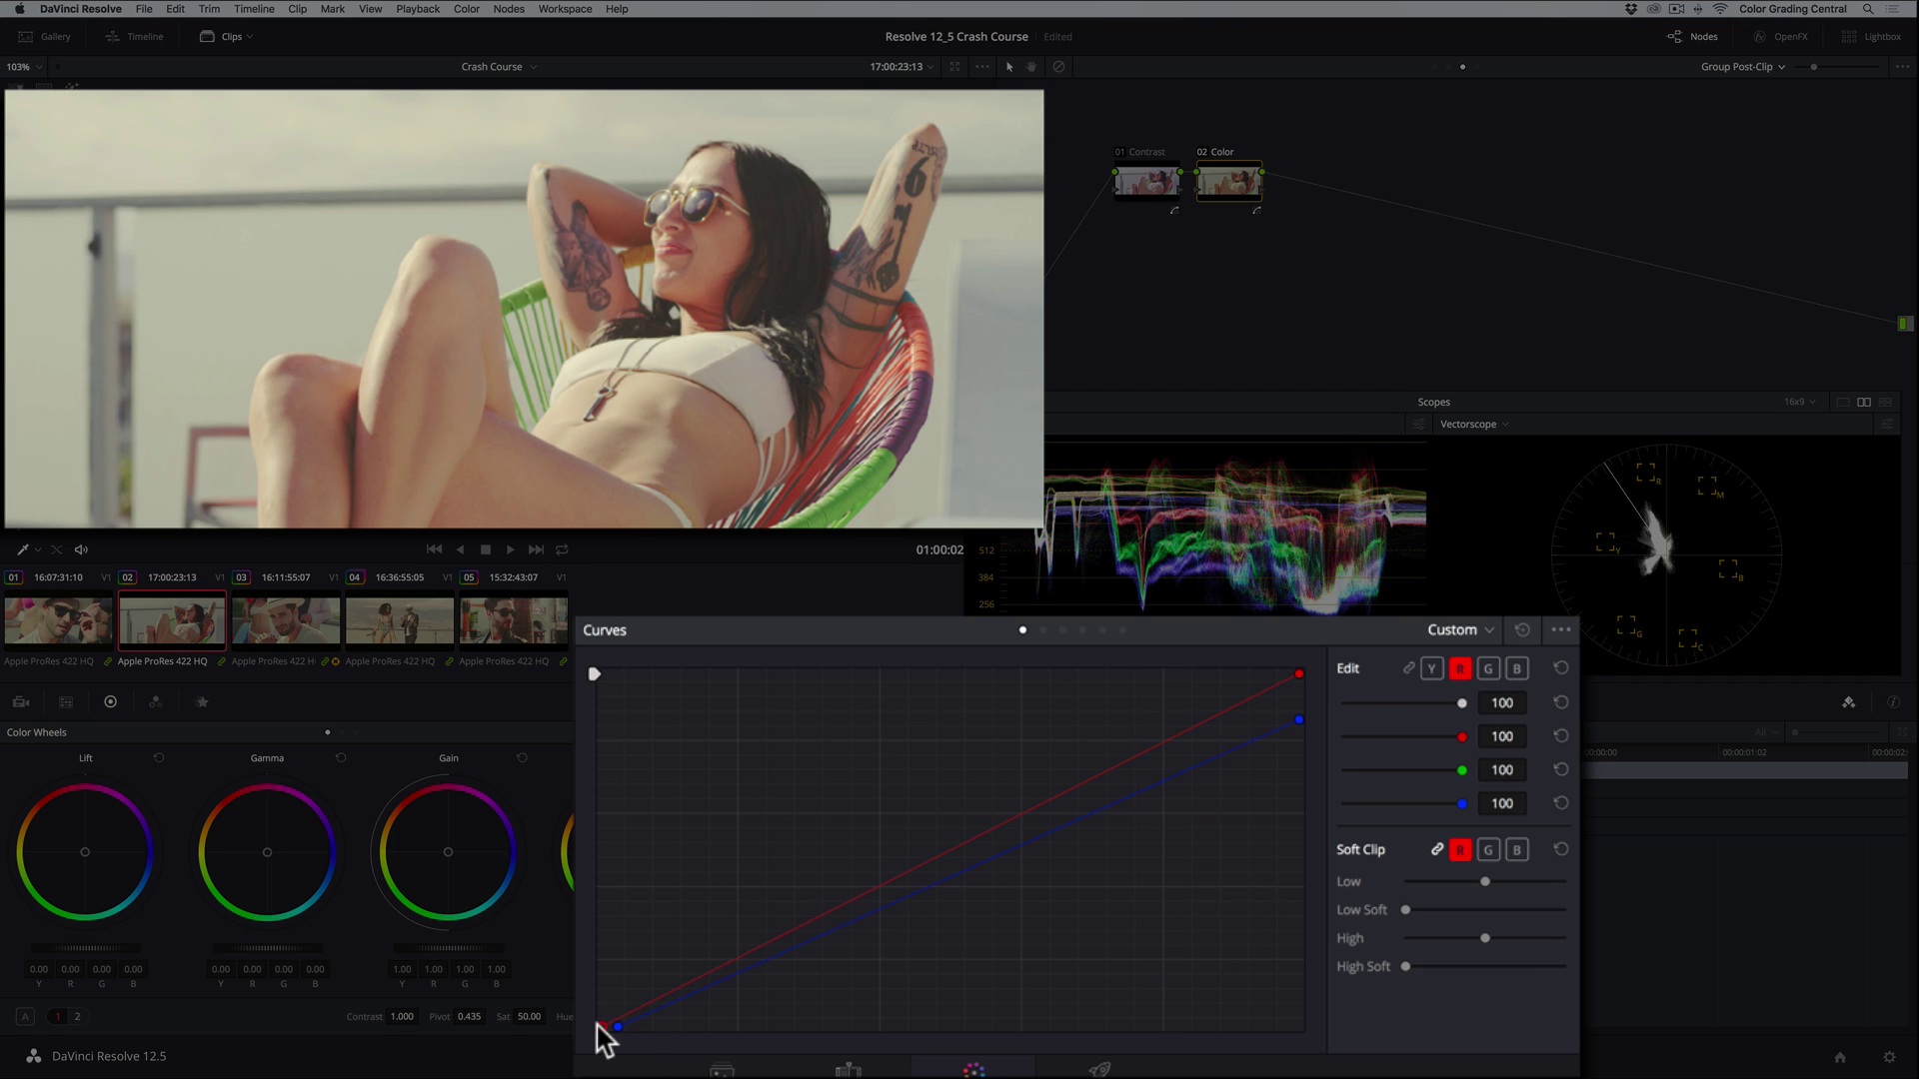
pyautogui.moveTo(599, 1027); pyautogui.dragTo(594, 1001)
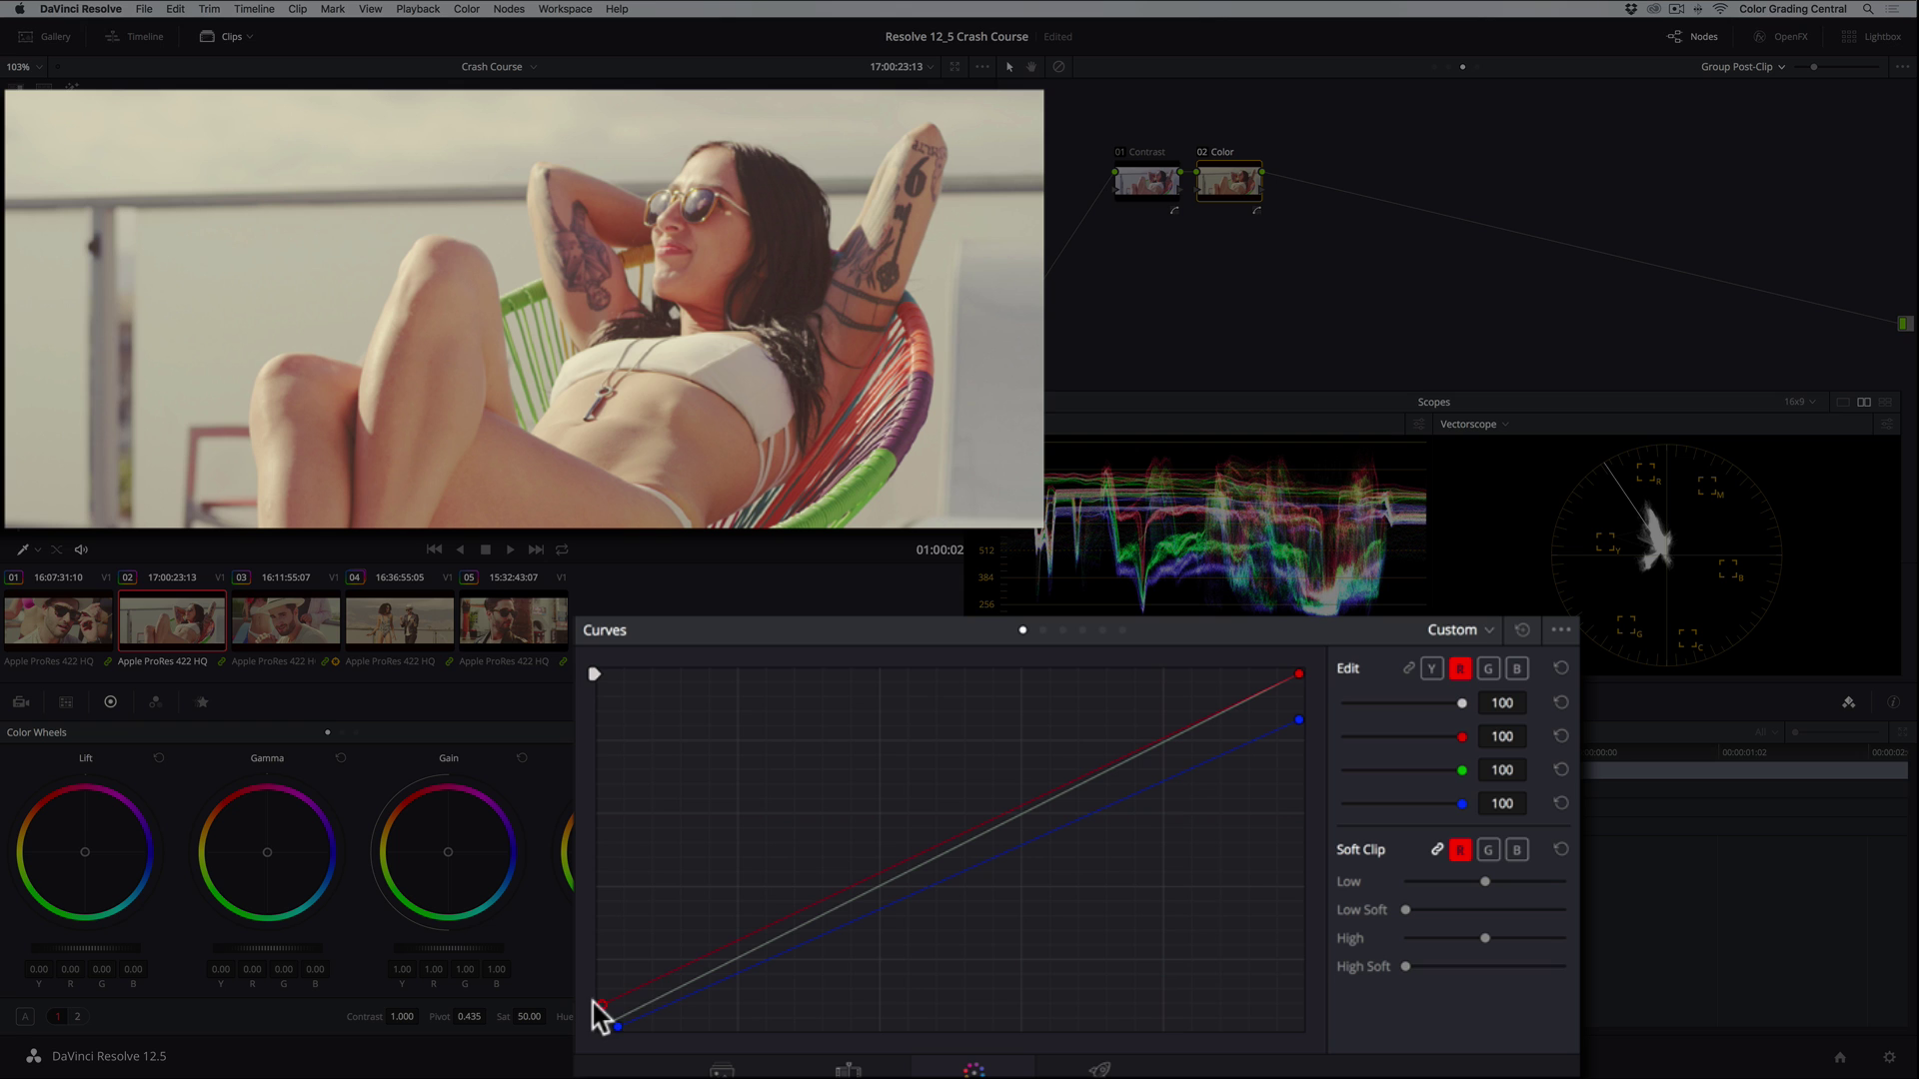
pyautogui.moveTo(950, 845); pyautogui.dragTo(954, 857)
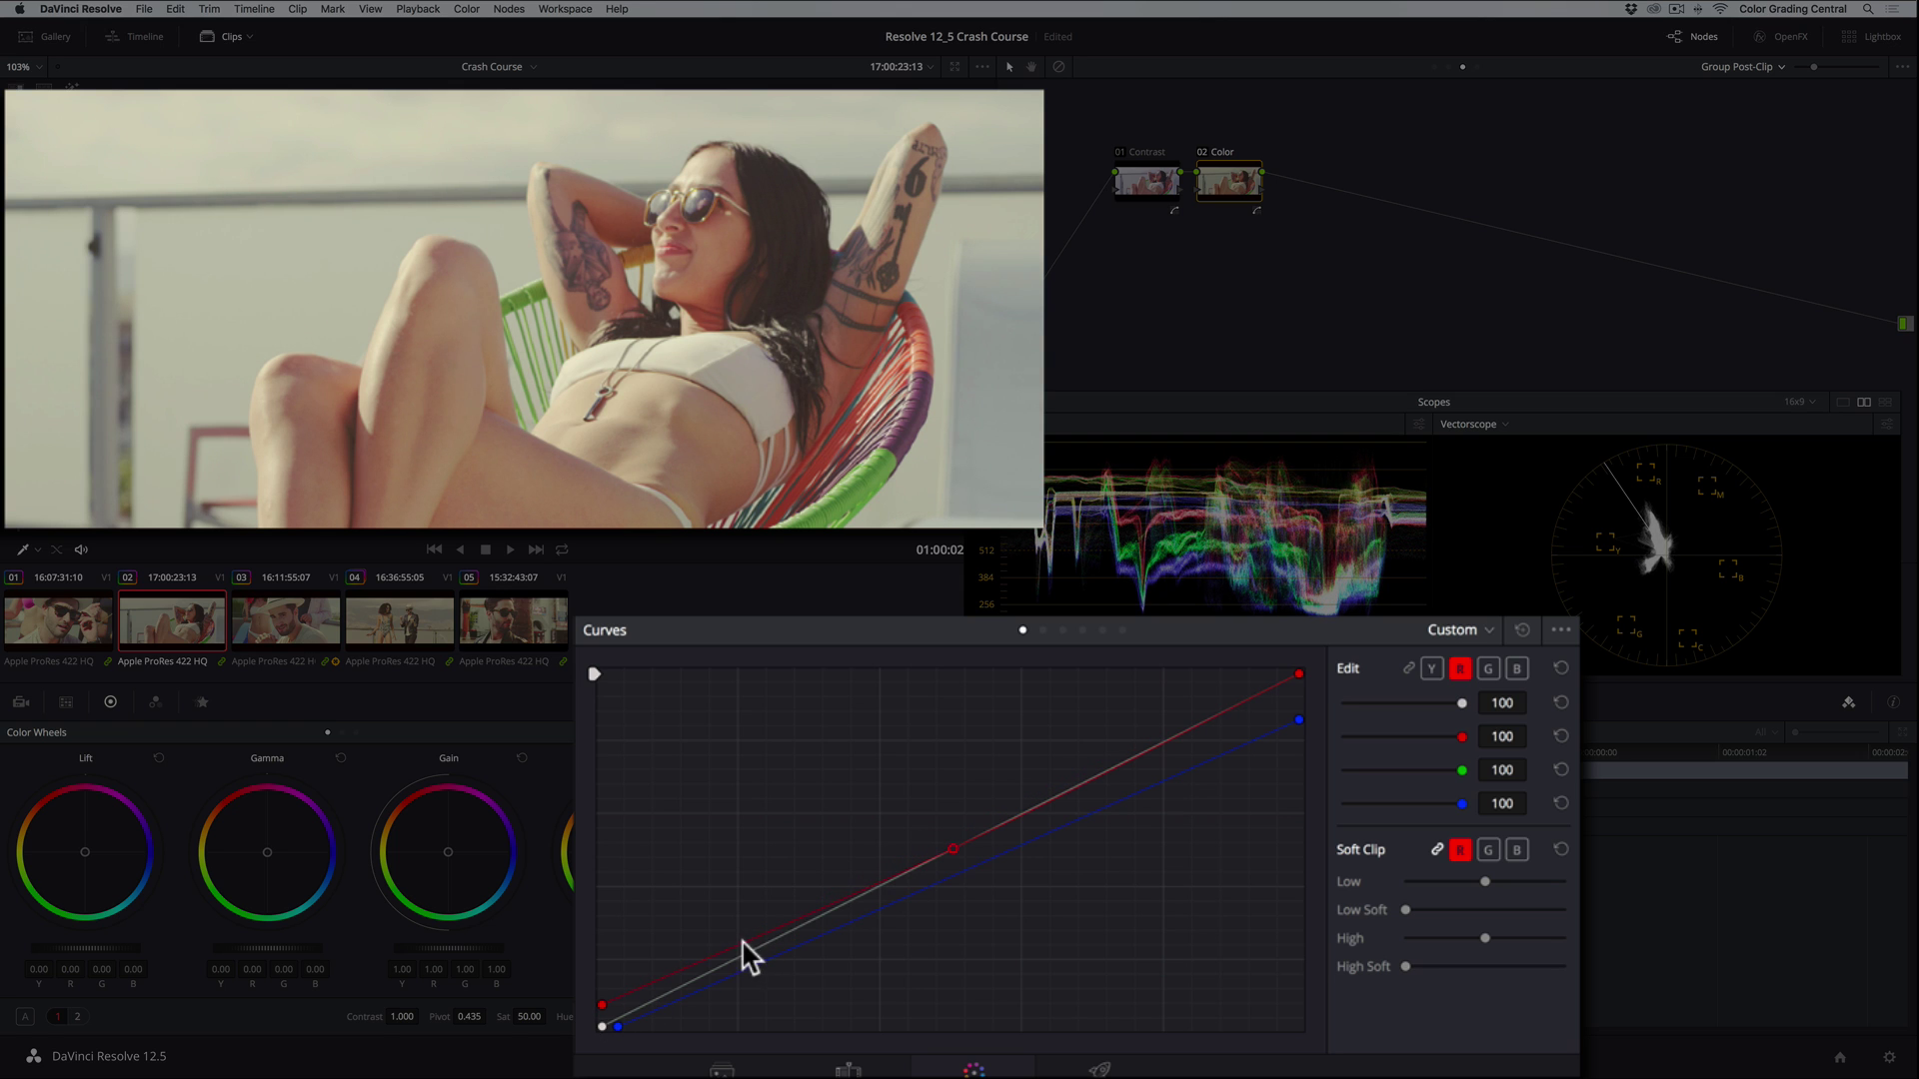
pyautogui.moveTo(742, 940); pyautogui.dragTo(731, 960)
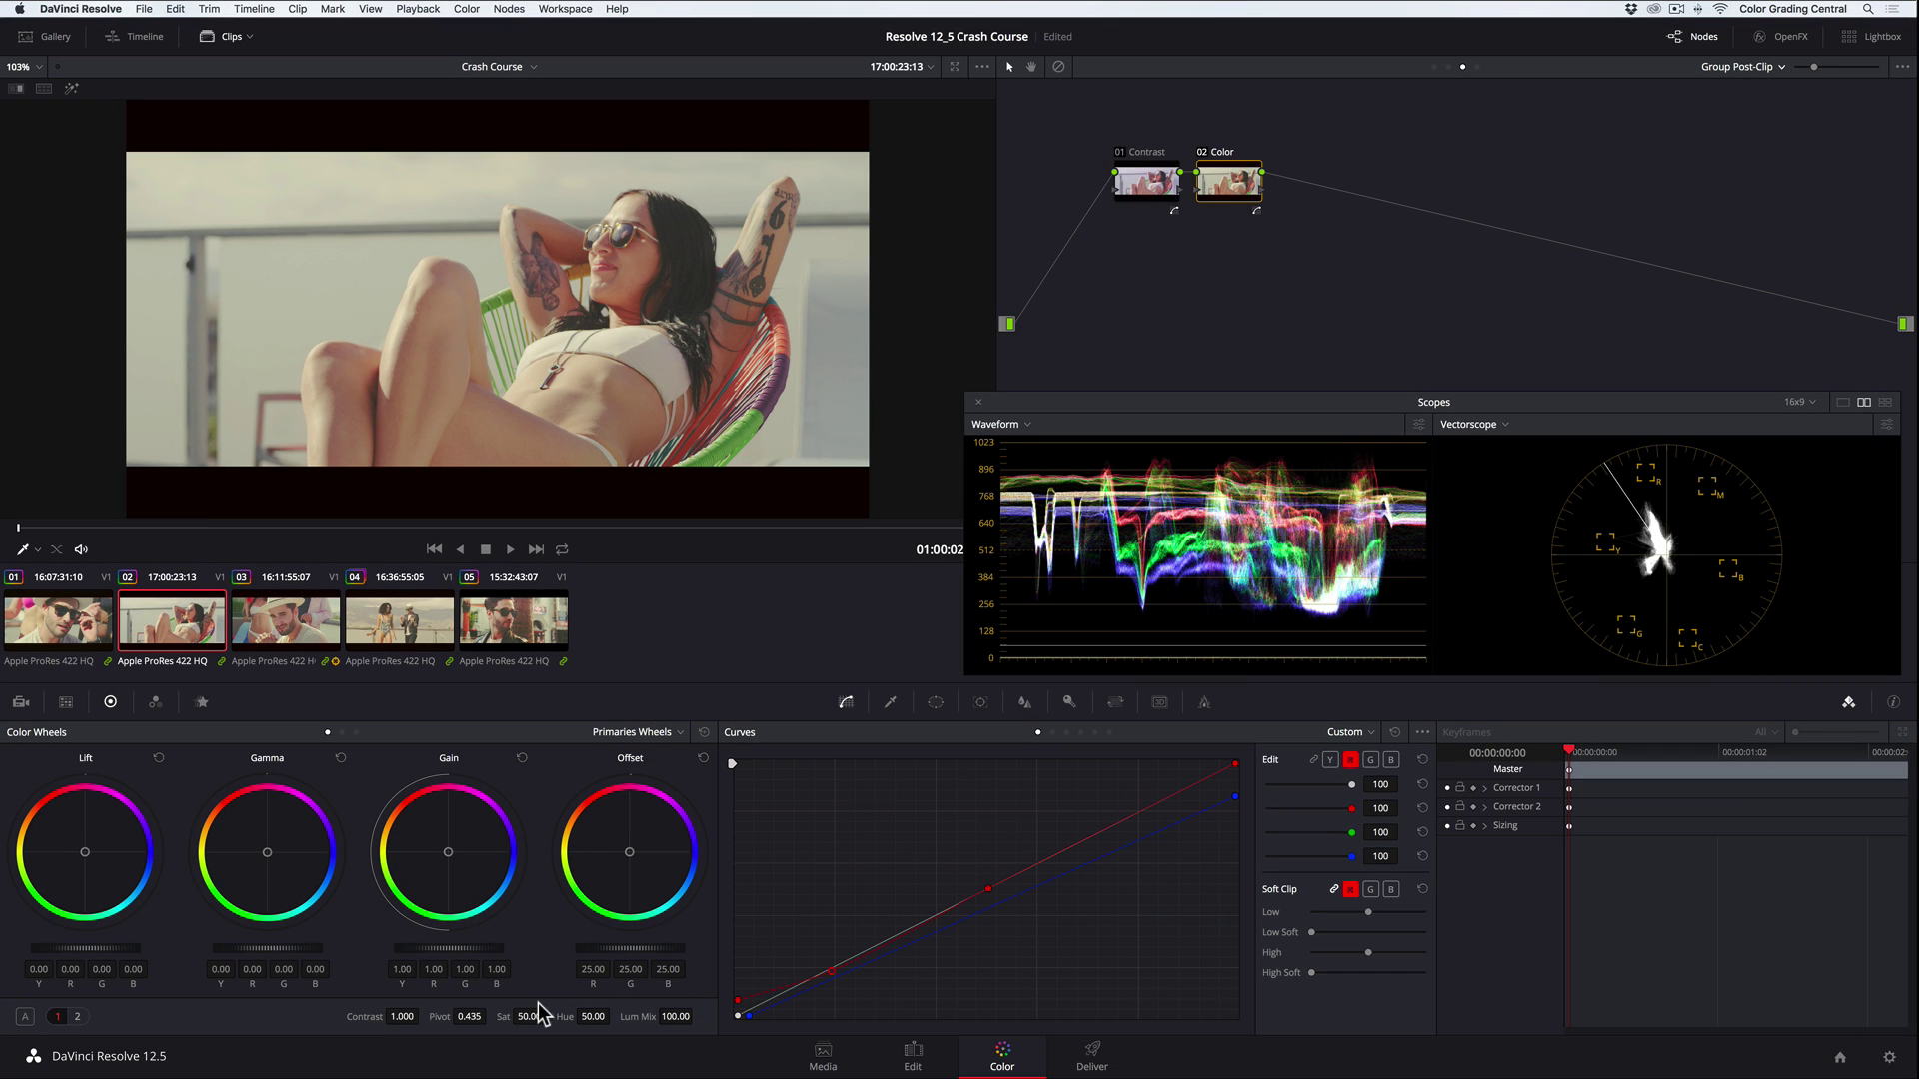
pyautogui.moveTo(532, 1012)
pyautogui.mouseDown()
pyautogui.moveTo(550, 1015)
pyautogui.moveTo(530, 1016)
pyautogui.mouseUp()
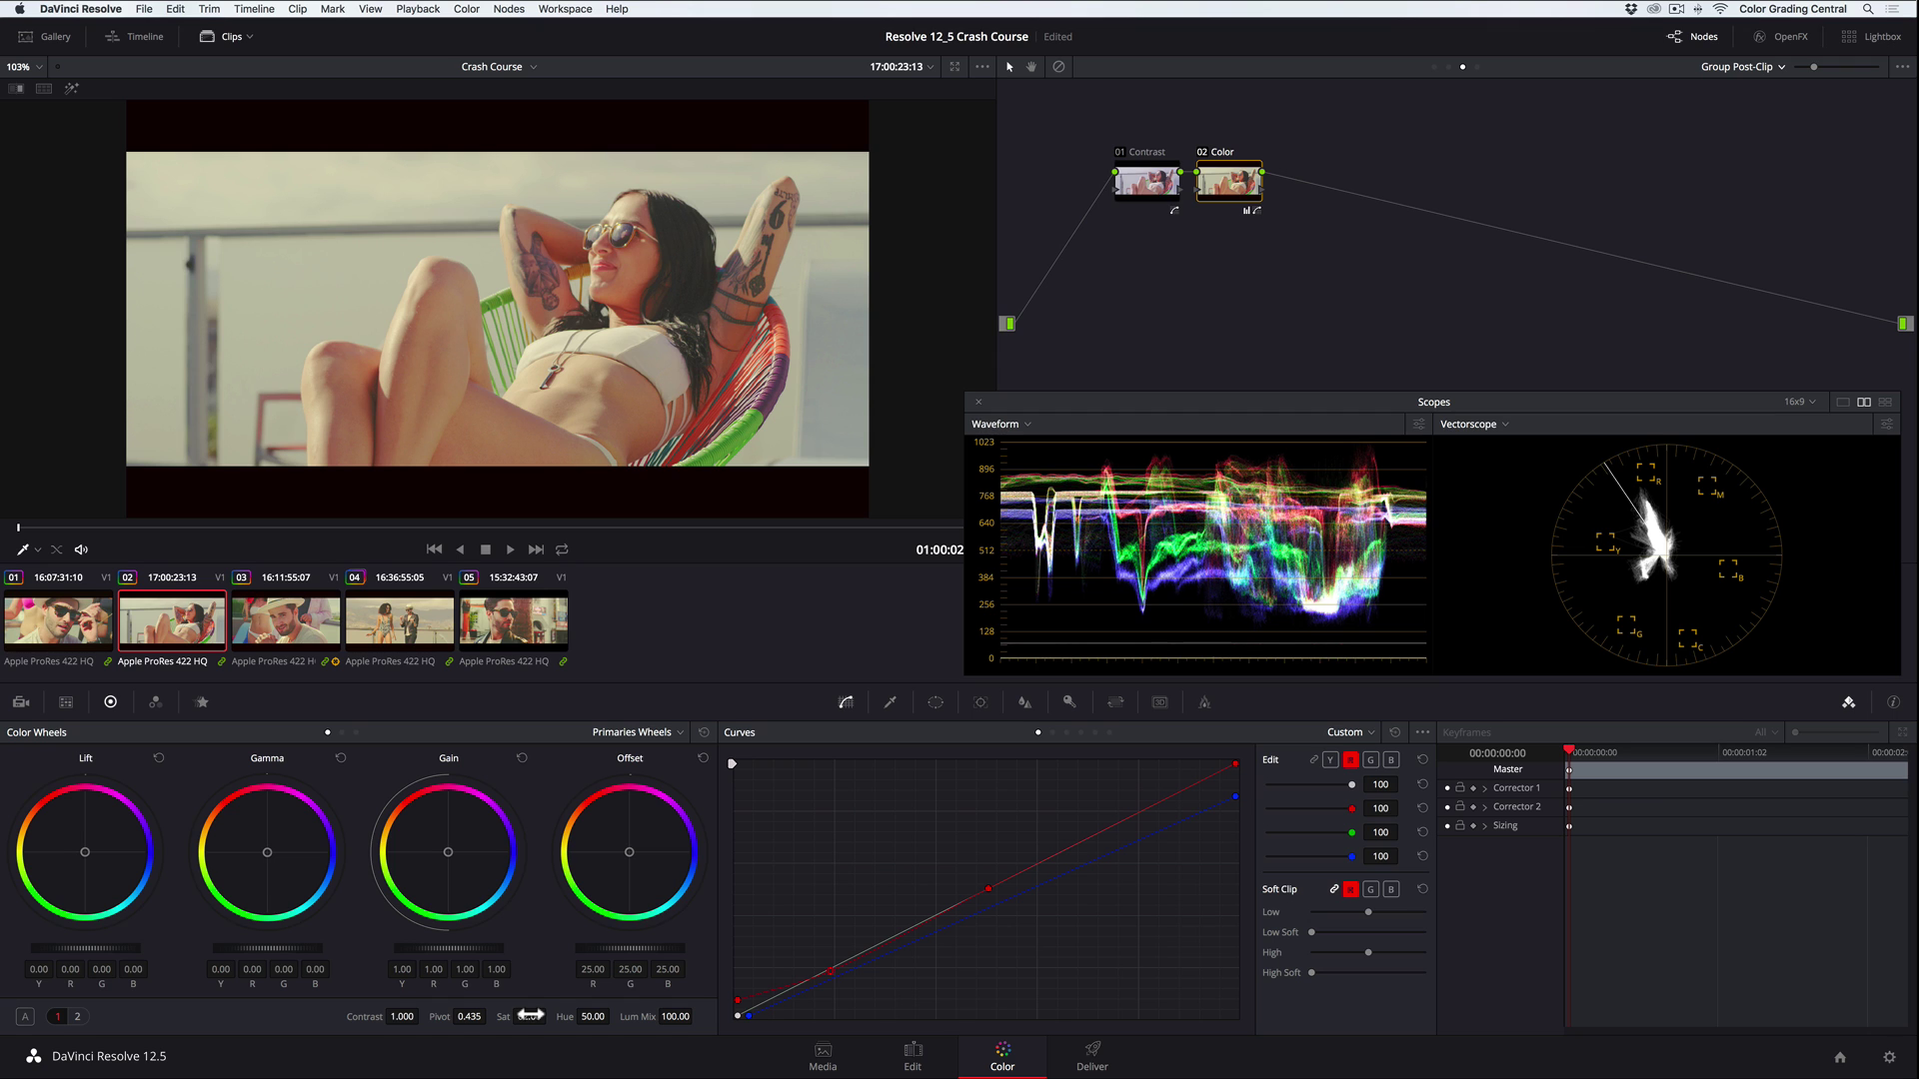
pyautogui.click(285, 627)
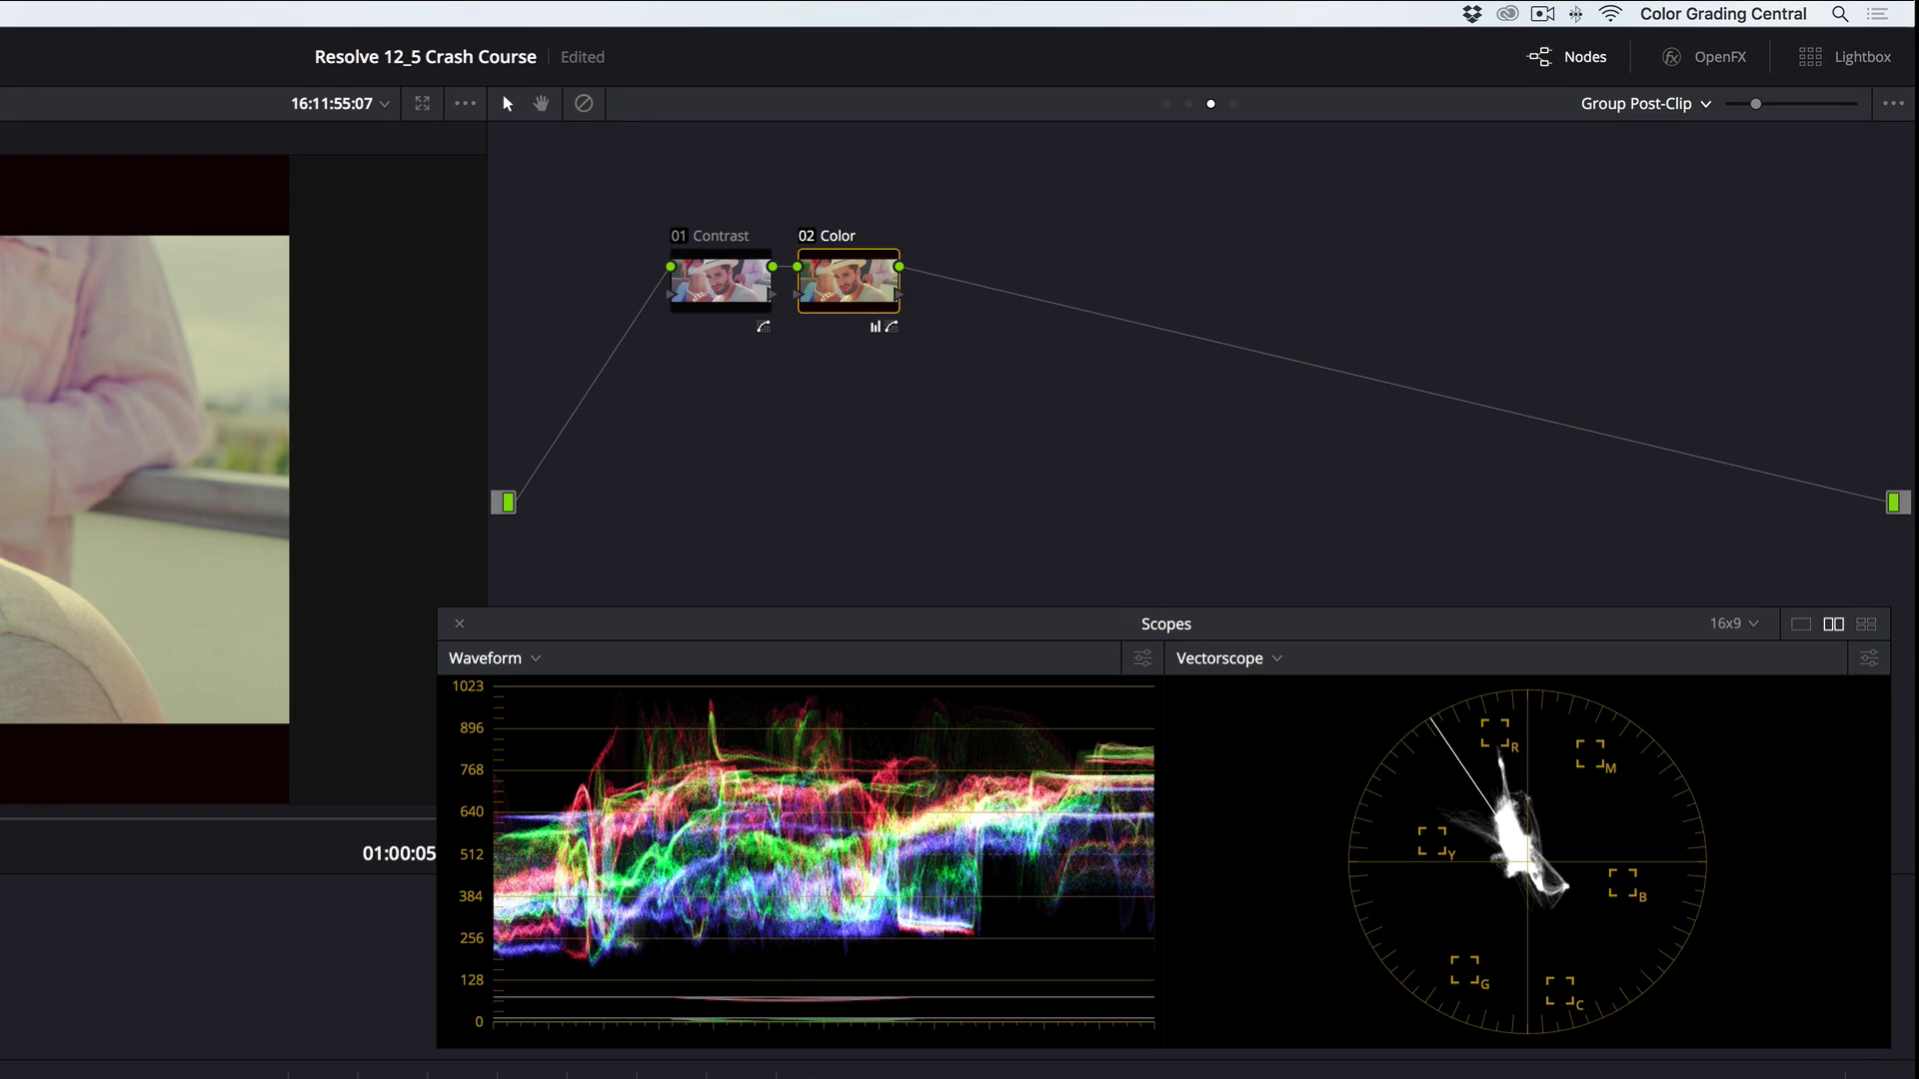
# - Add a third group node labelled 'Secondaries'
pyautogui.hotkey('alt', 's')
pyautogui.rightClick(950, 270)
pyautogui.click(998, 311)
pyautogui.write('Secondaries')
pyautogui.press('Return')
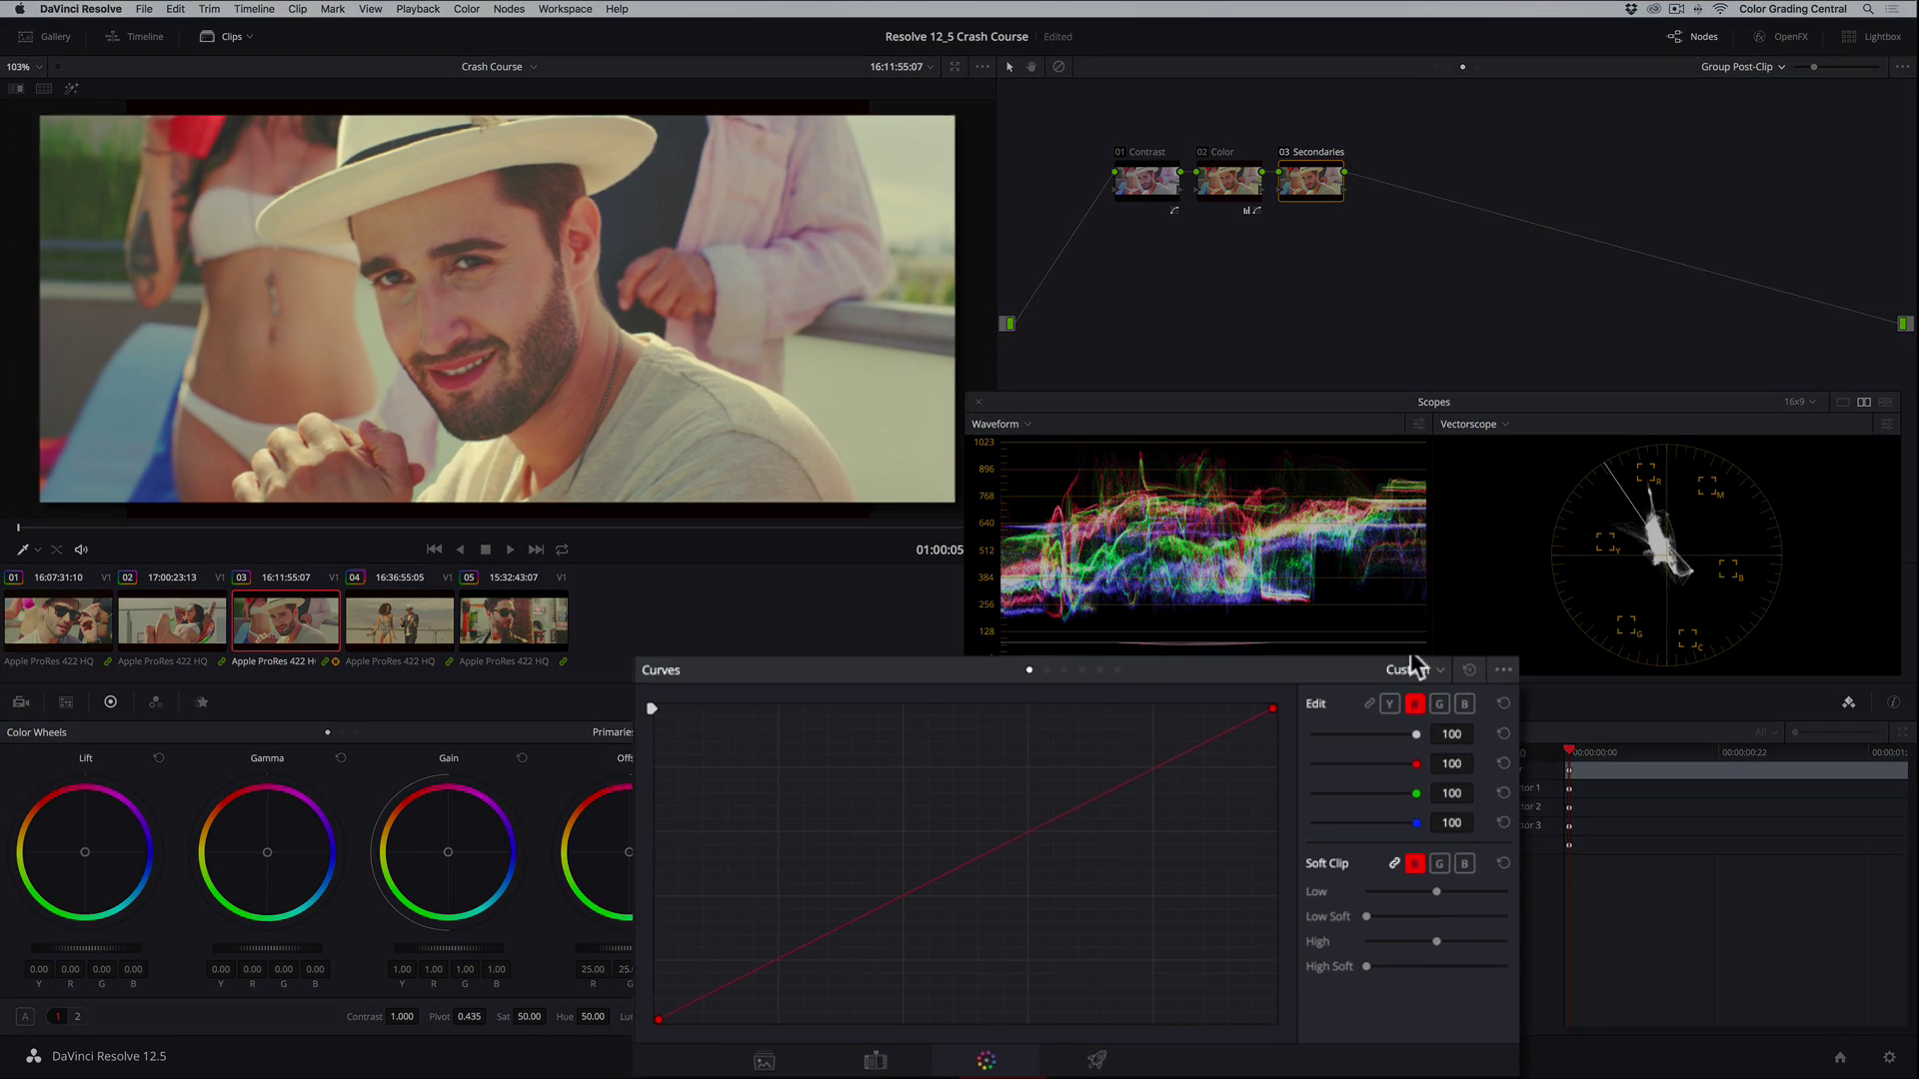
# - Shift orange and green hues with two bumps on the Hue vs Hue curve
pyautogui.click(1207, 956)
pyautogui.click(1463, 664)
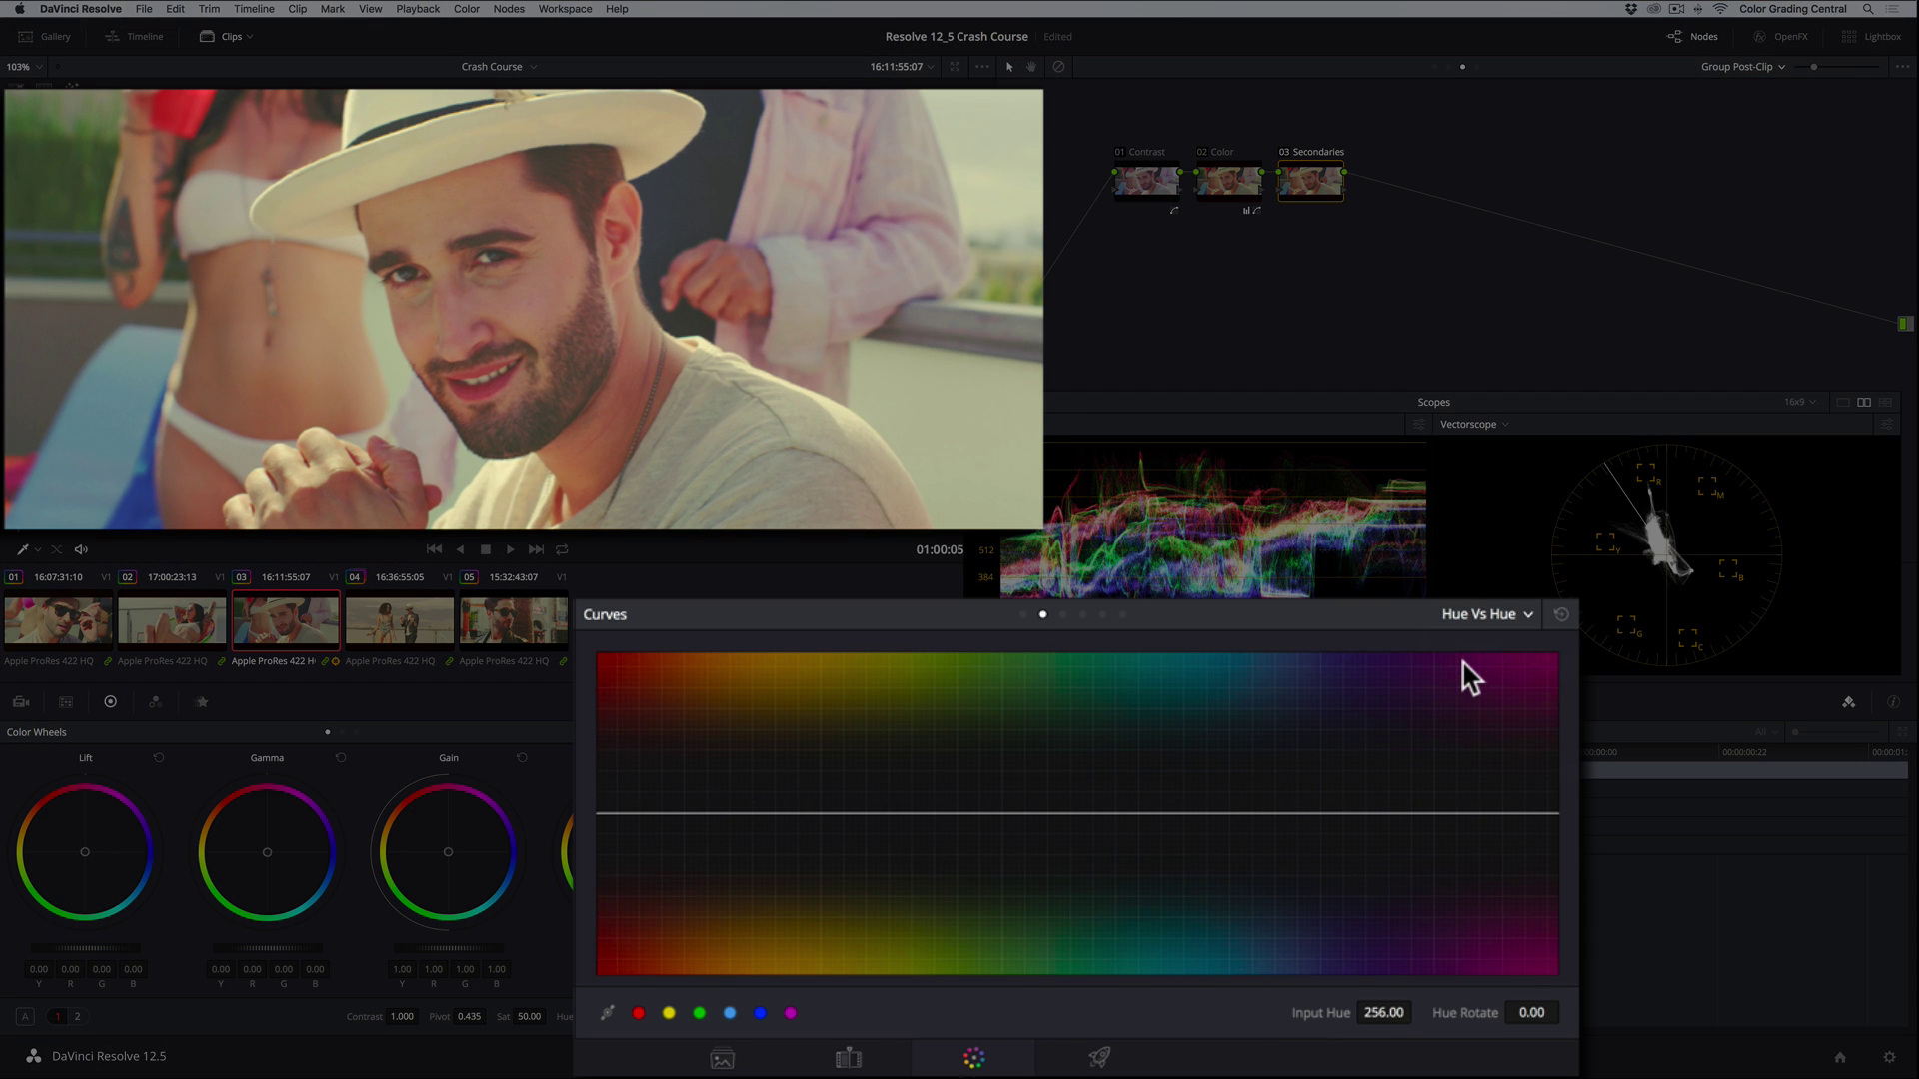
pyautogui.click(700, 1014)
pyautogui.moveTo(915, 807); pyautogui.dragTo(913, 789)
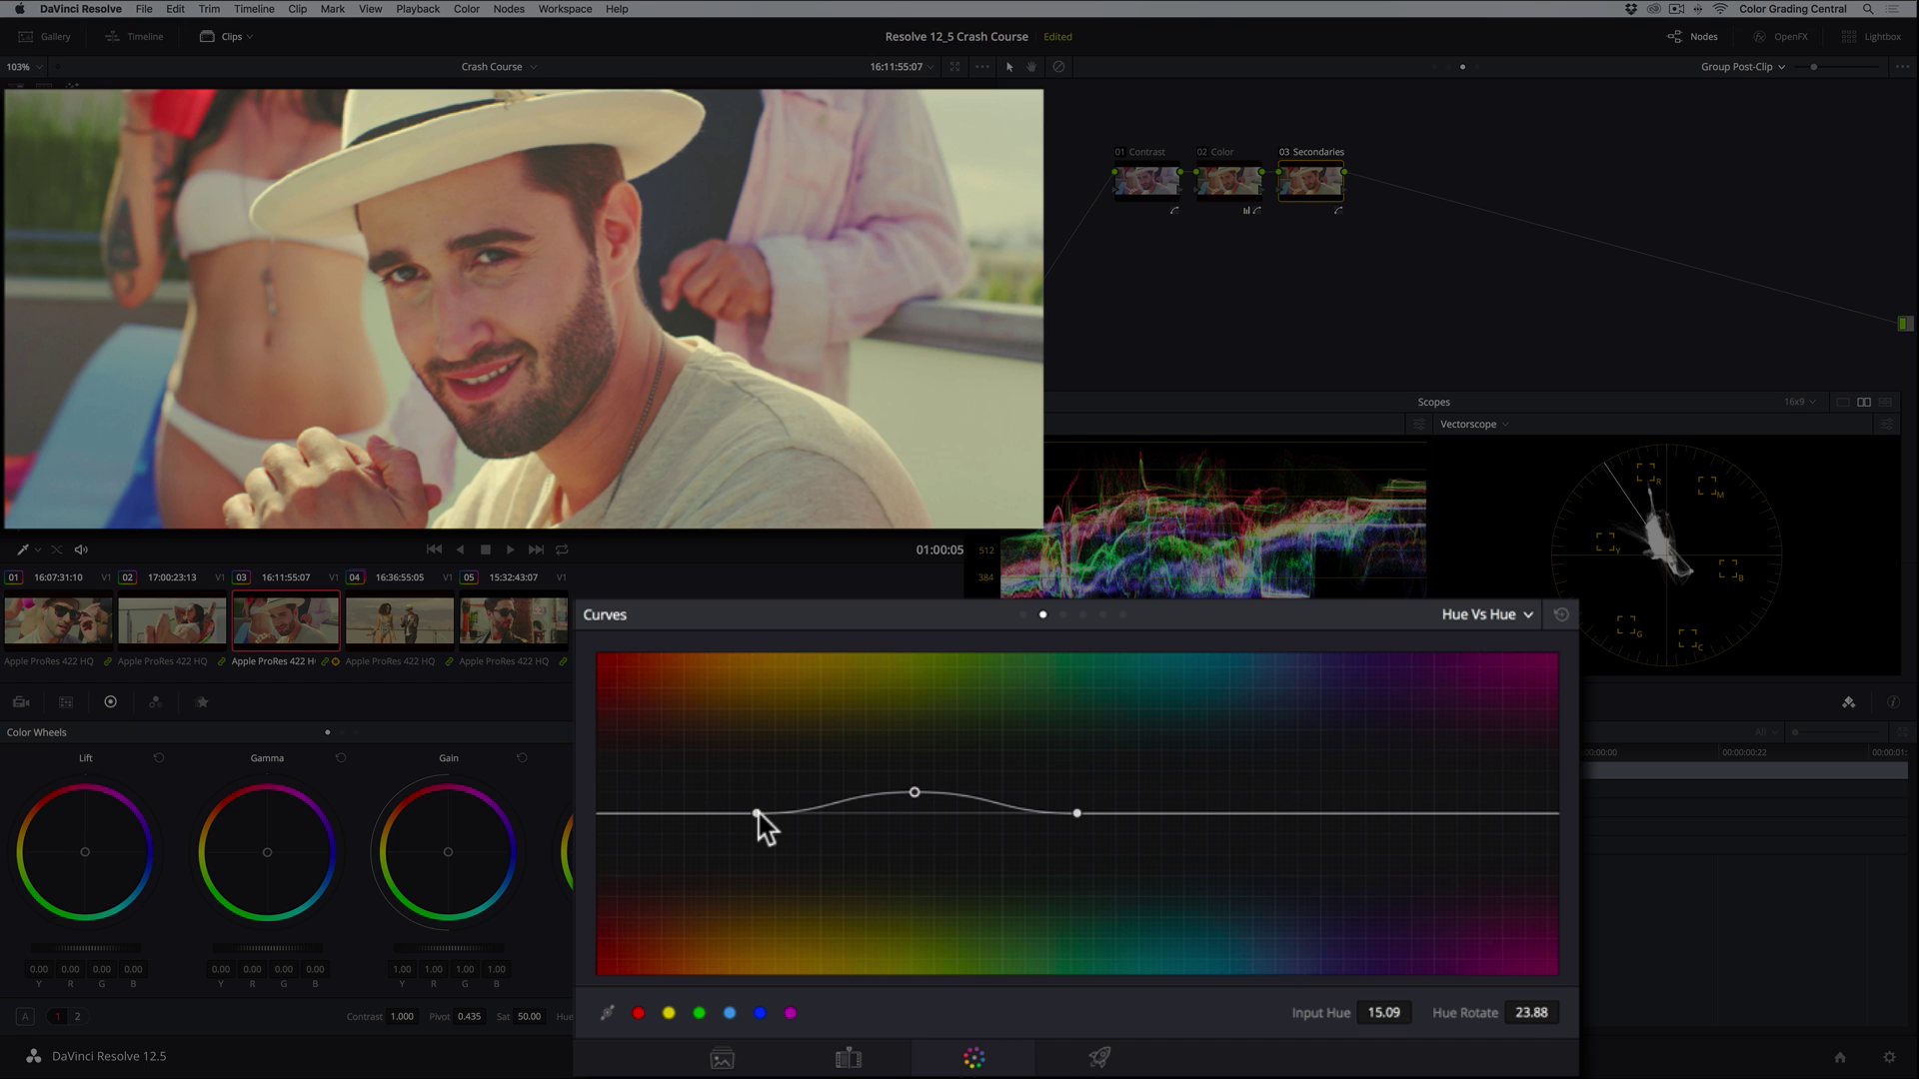
pyautogui.moveTo(757, 812); pyautogui.dragTo(663, 811)
pyautogui.moveTo(915, 789); pyautogui.dragTo(851, 791)
pyautogui.moveTo(1077, 813); pyautogui.dragTo(980, 812)
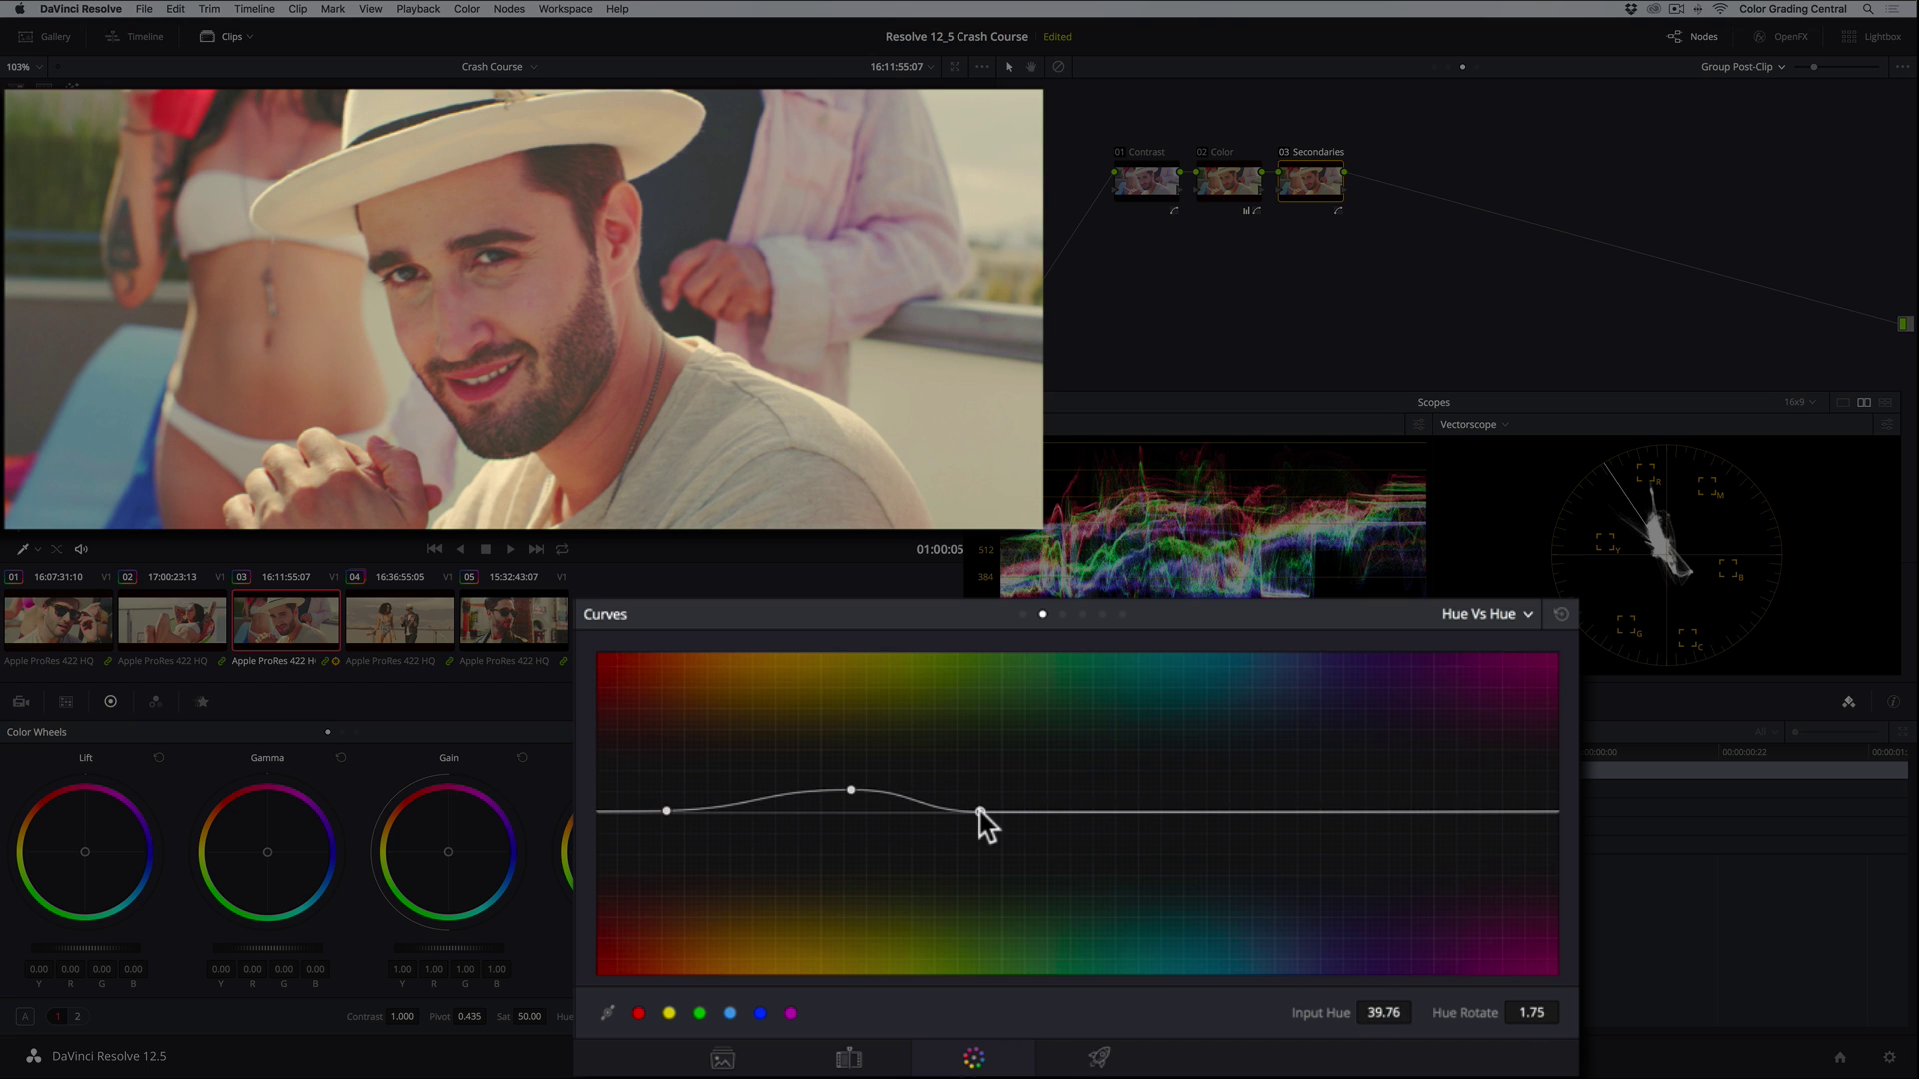
pyautogui.click(1157, 812)
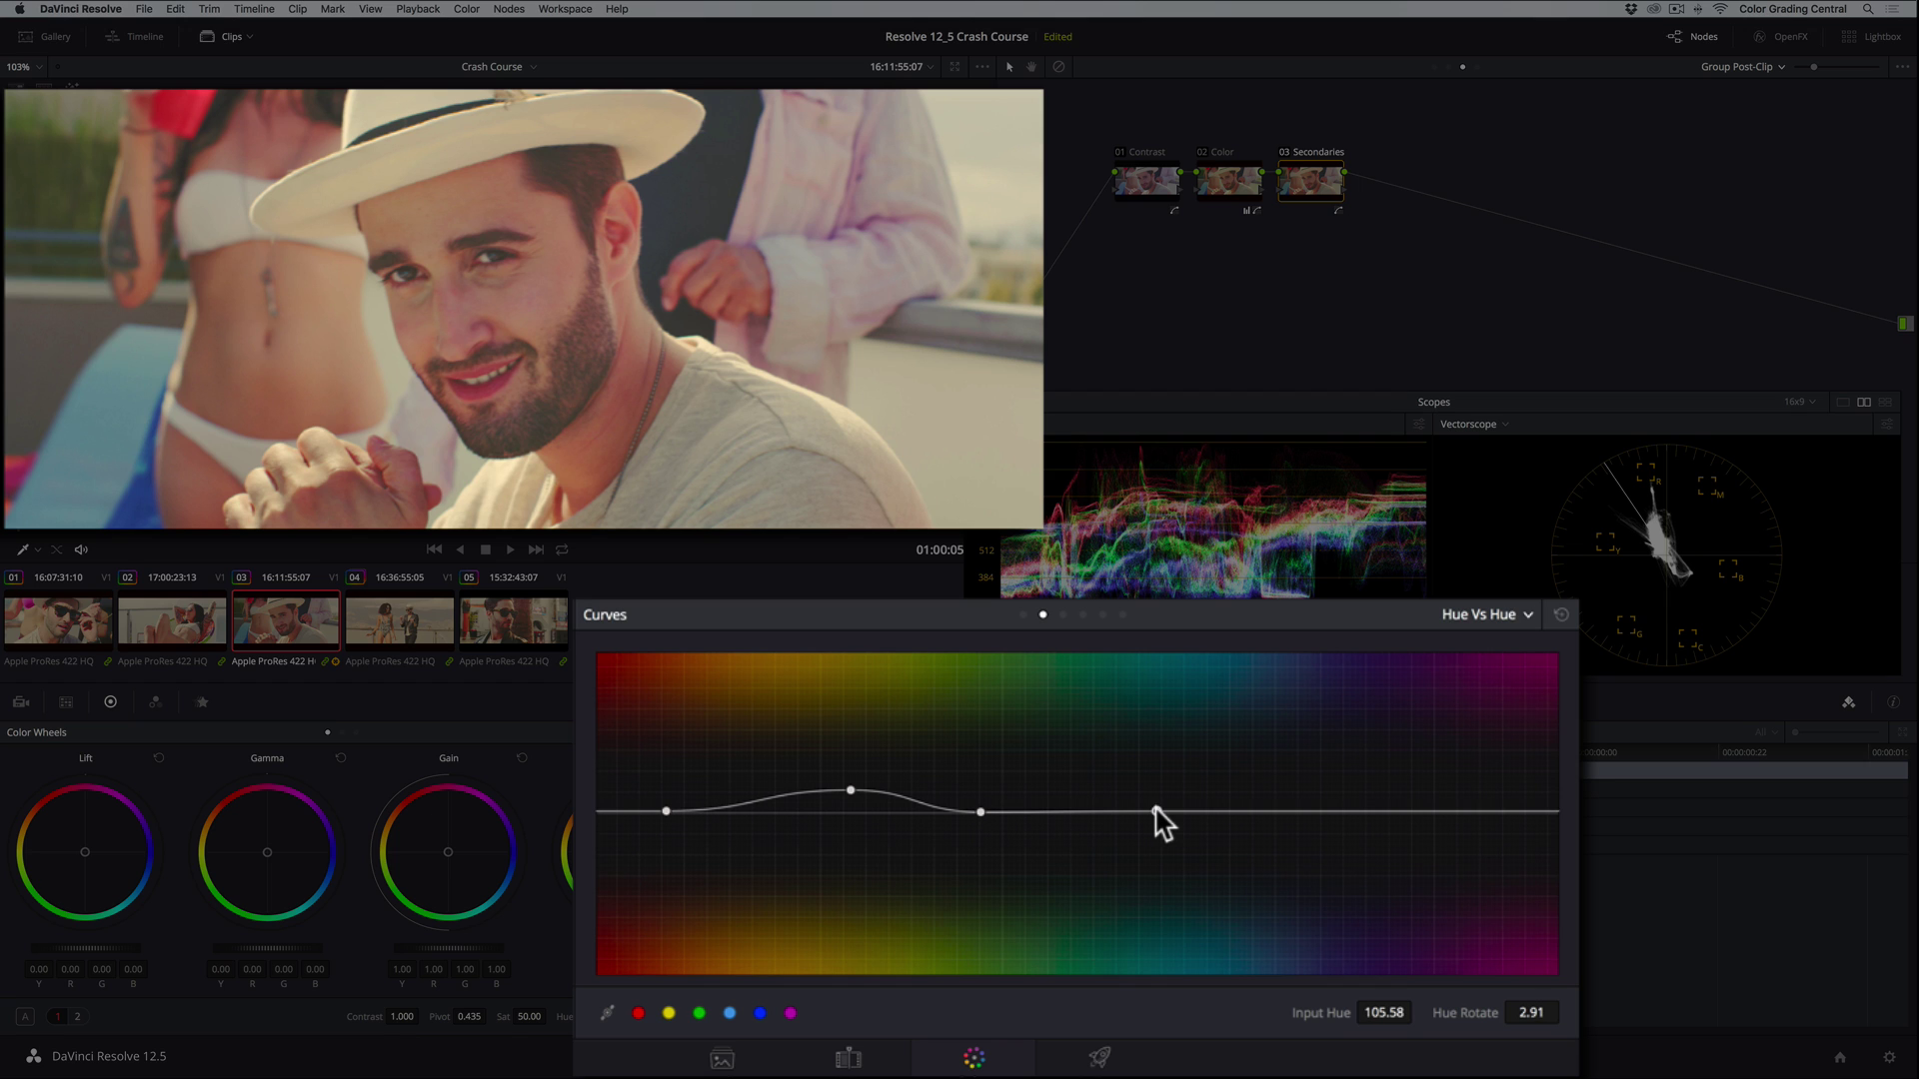
pyautogui.click(1357, 810)
pyautogui.moveTo(1200, 811); pyautogui.dragTo(1199, 775)
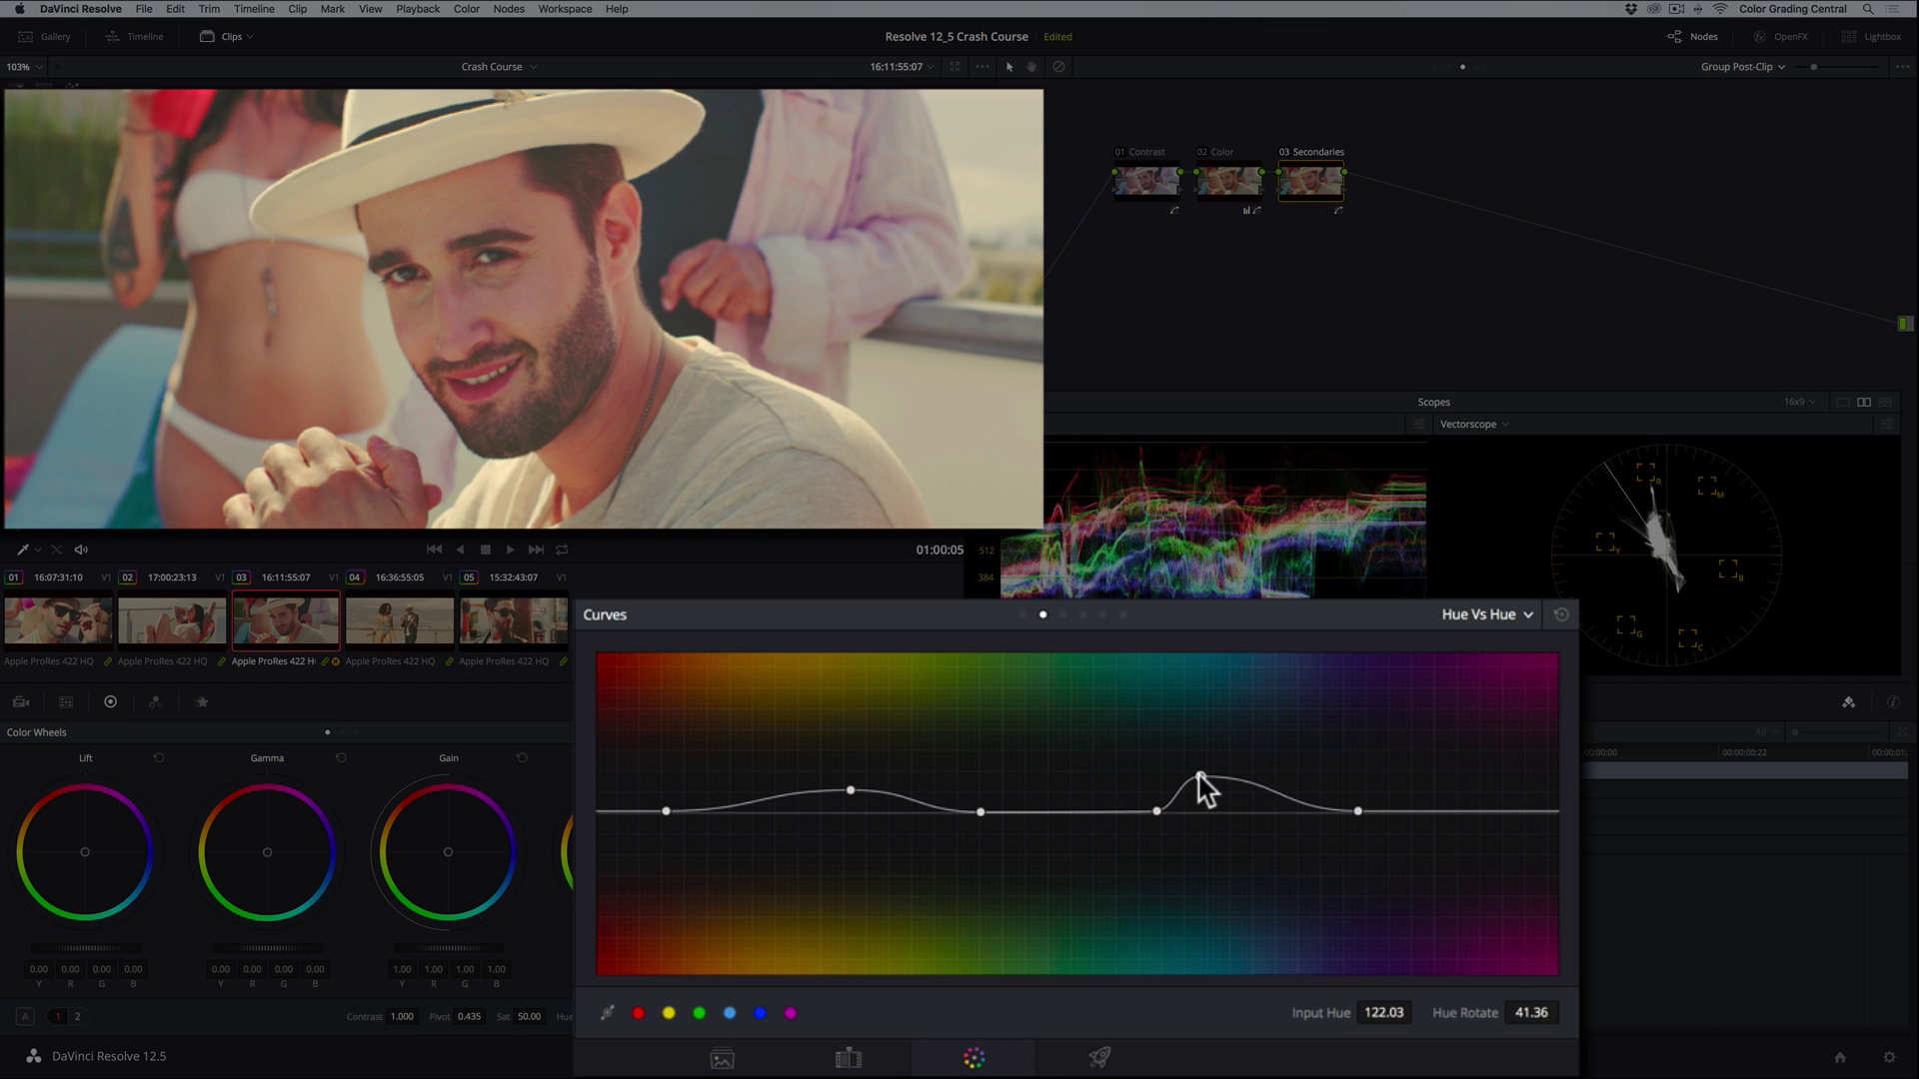
# - Raise saturation to 1.32 around hue 73.06 on the Hue vs Sat curve
pyautogui.click(1479, 618)
pyautogui.click(1484, 683)
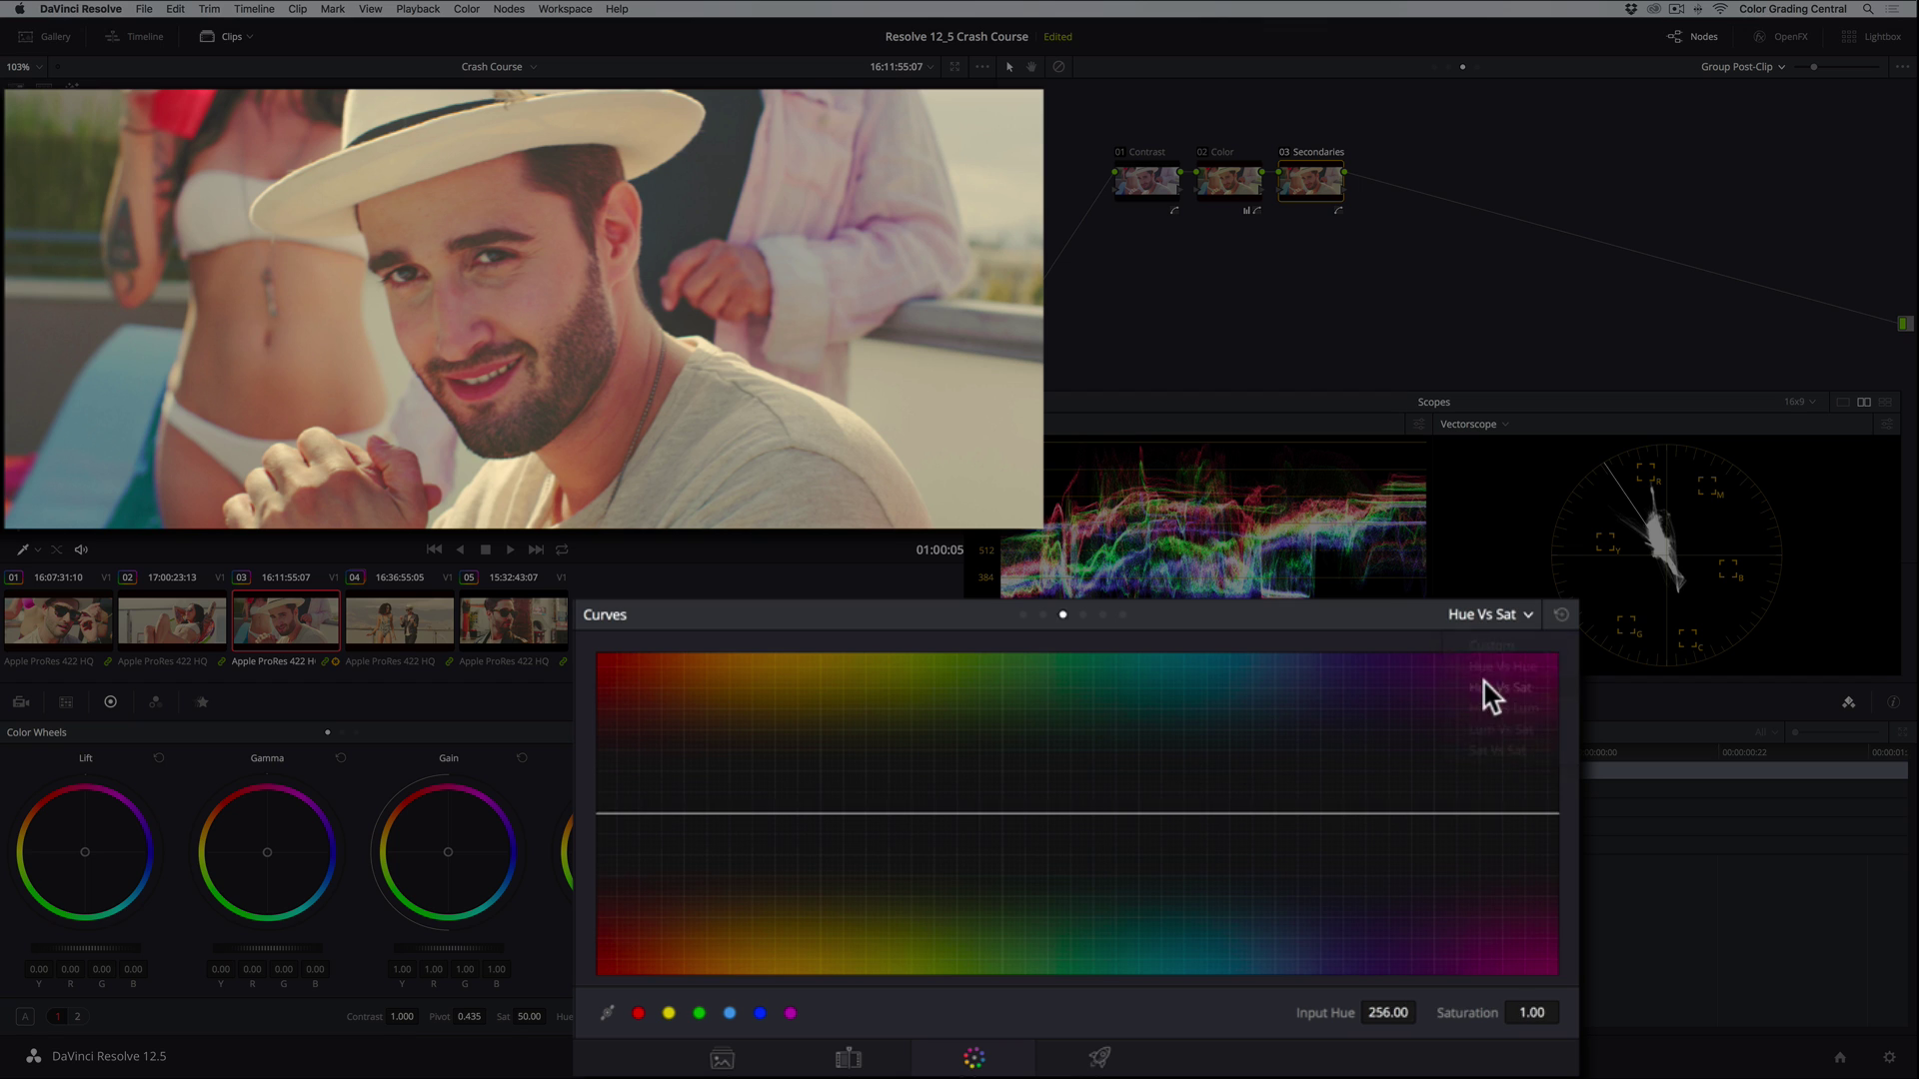
pyautogui.click(730, 1012)
pyautogui.moveTo(917, 813); pyautogui.dragTo(958, 815)
pyautogui.moveTo(1237, 813); pyautogui.dragTo(1070, 760)
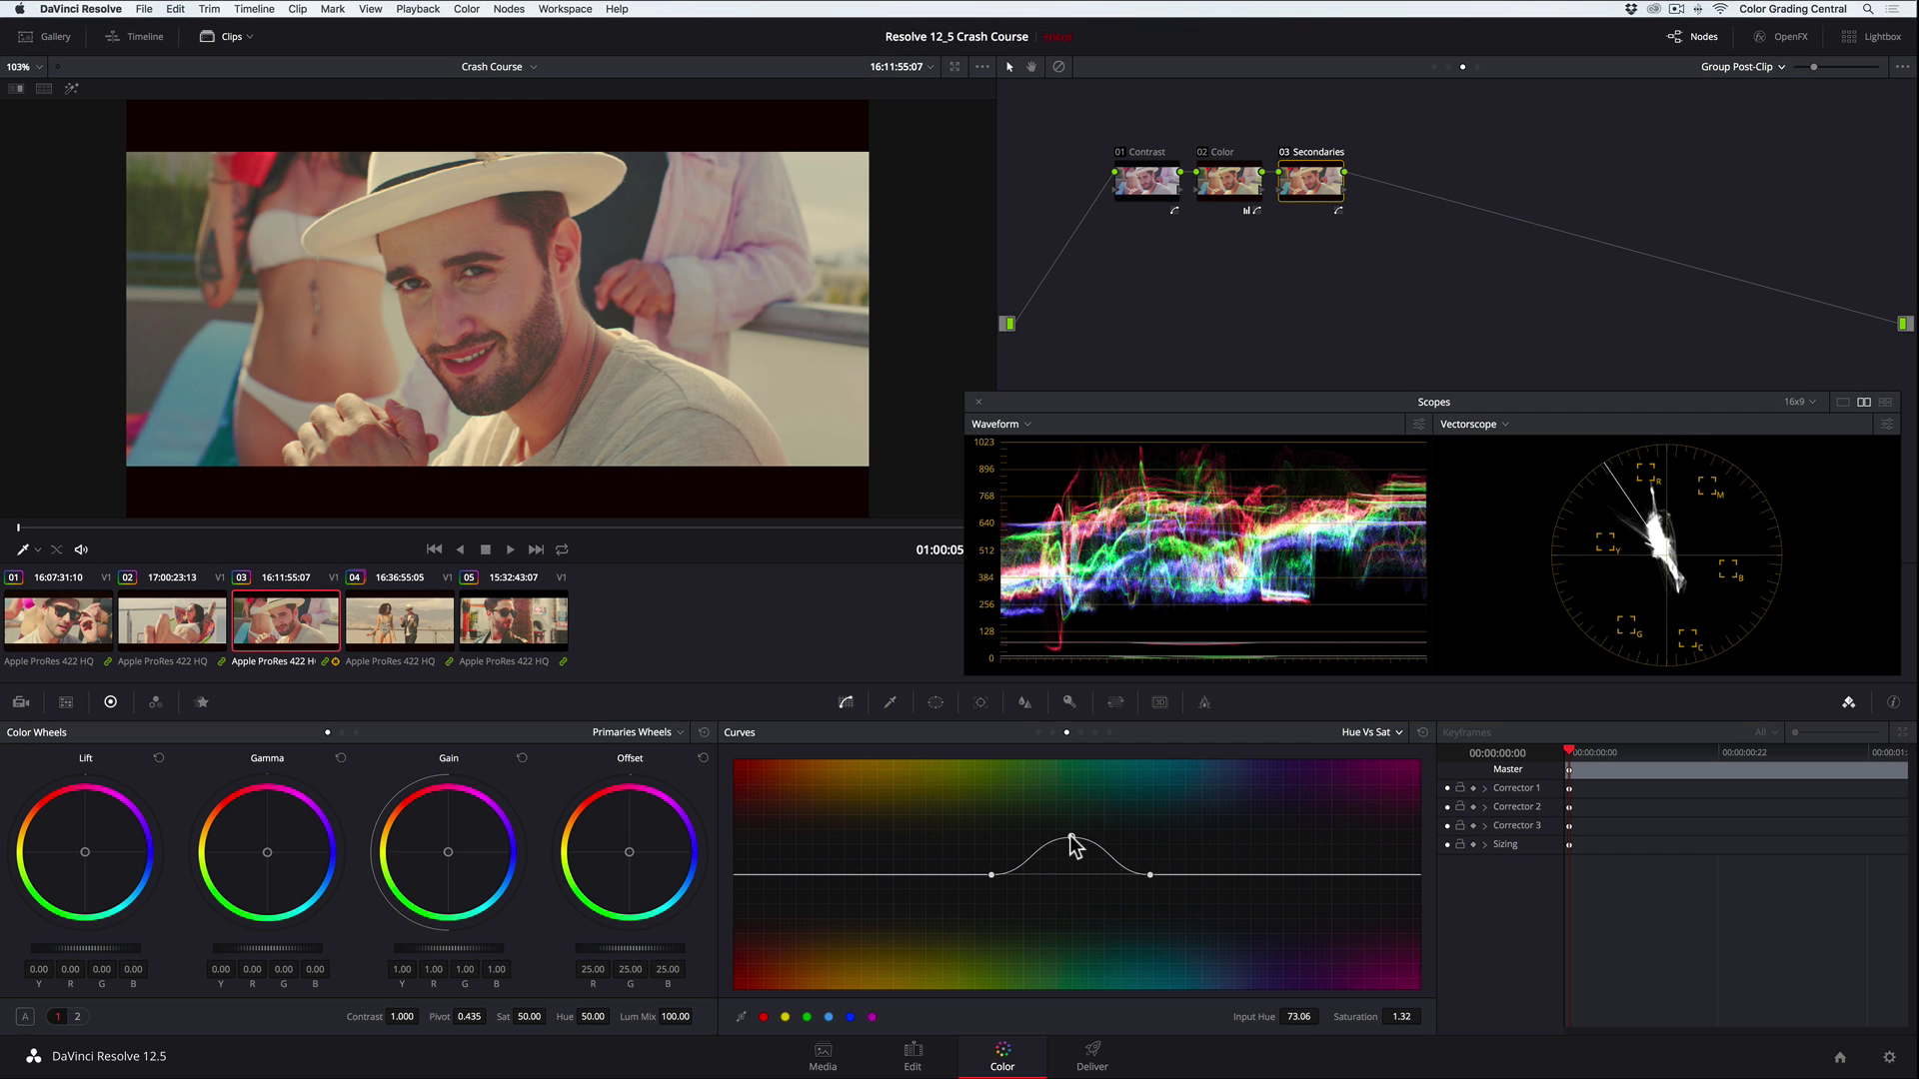
# - Add a fourth group node labelled 'Highlights'
pyautogui.hotkey('alt', 's')
pyautogui.rightClick(1382, 193)
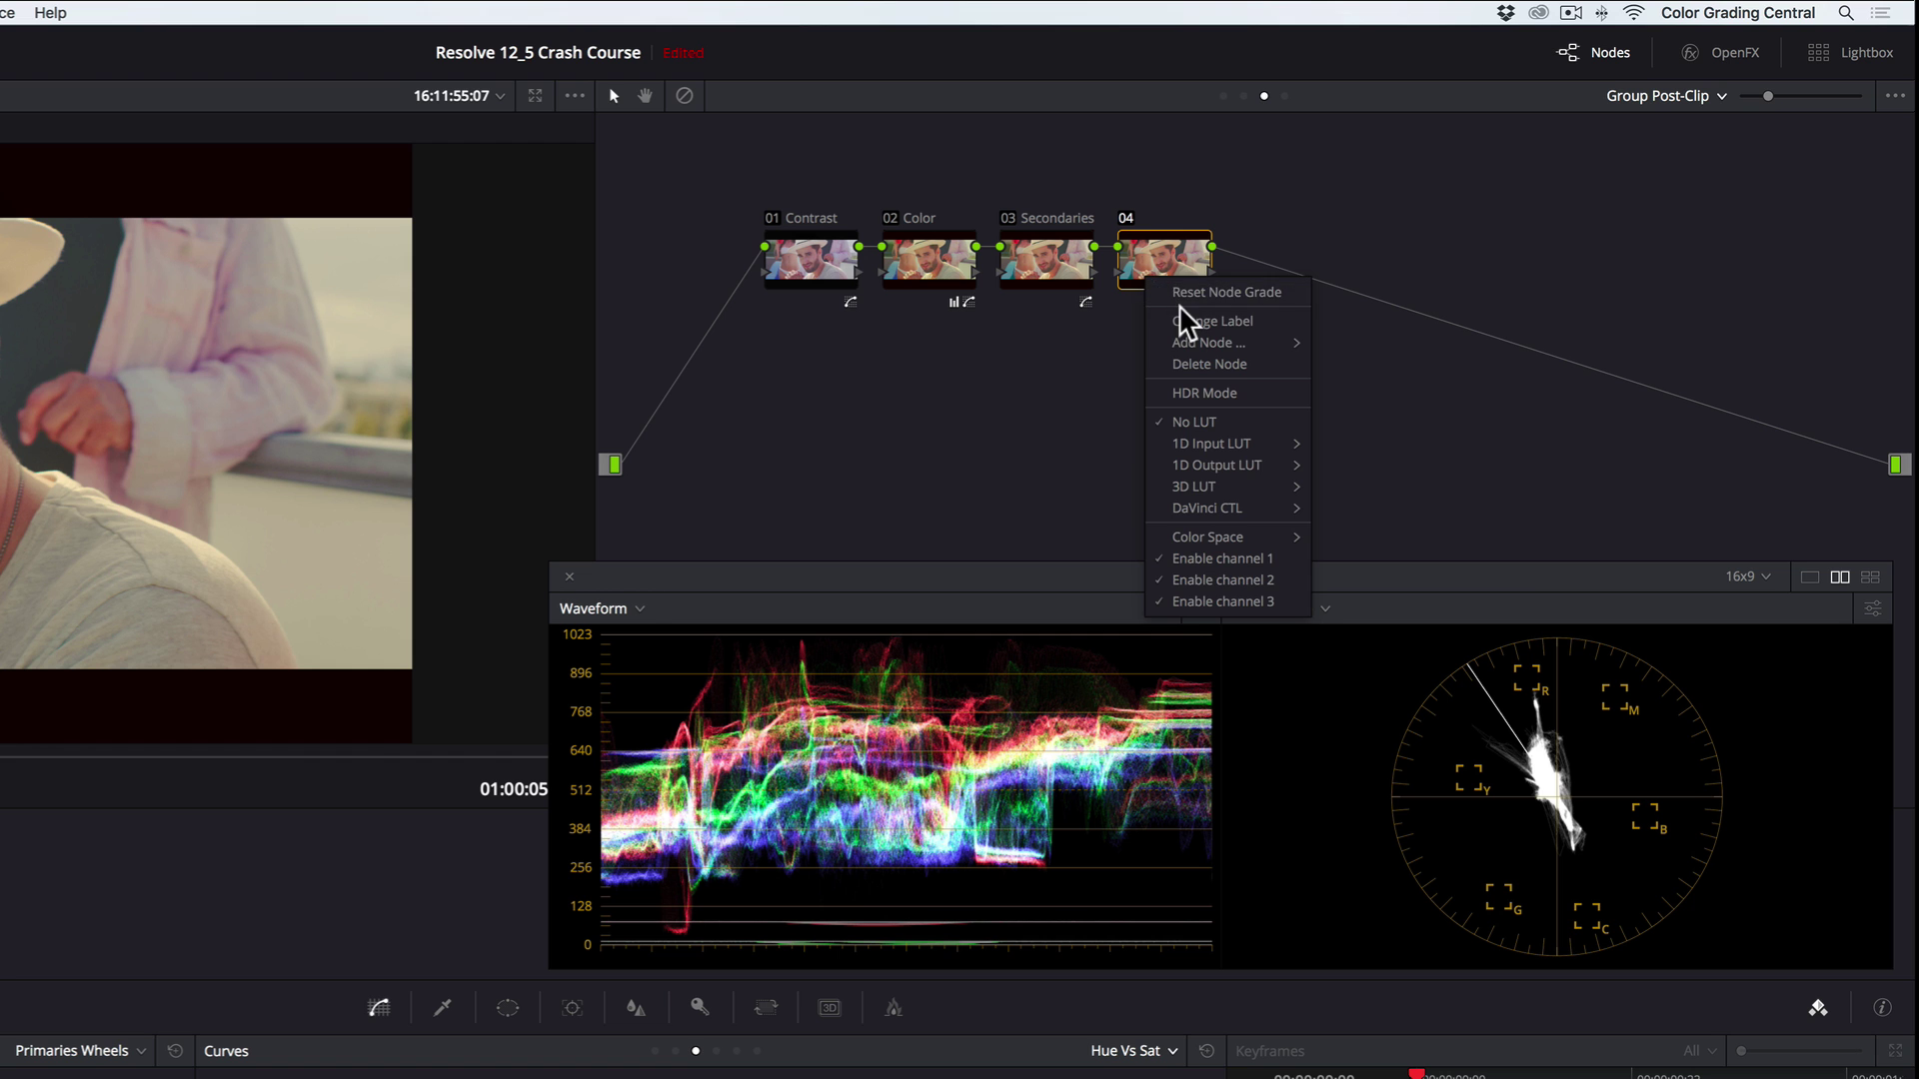
pyautogui.click(1185, 322)
pyautogui.write('Highlights')
pyautogui.press('Return')
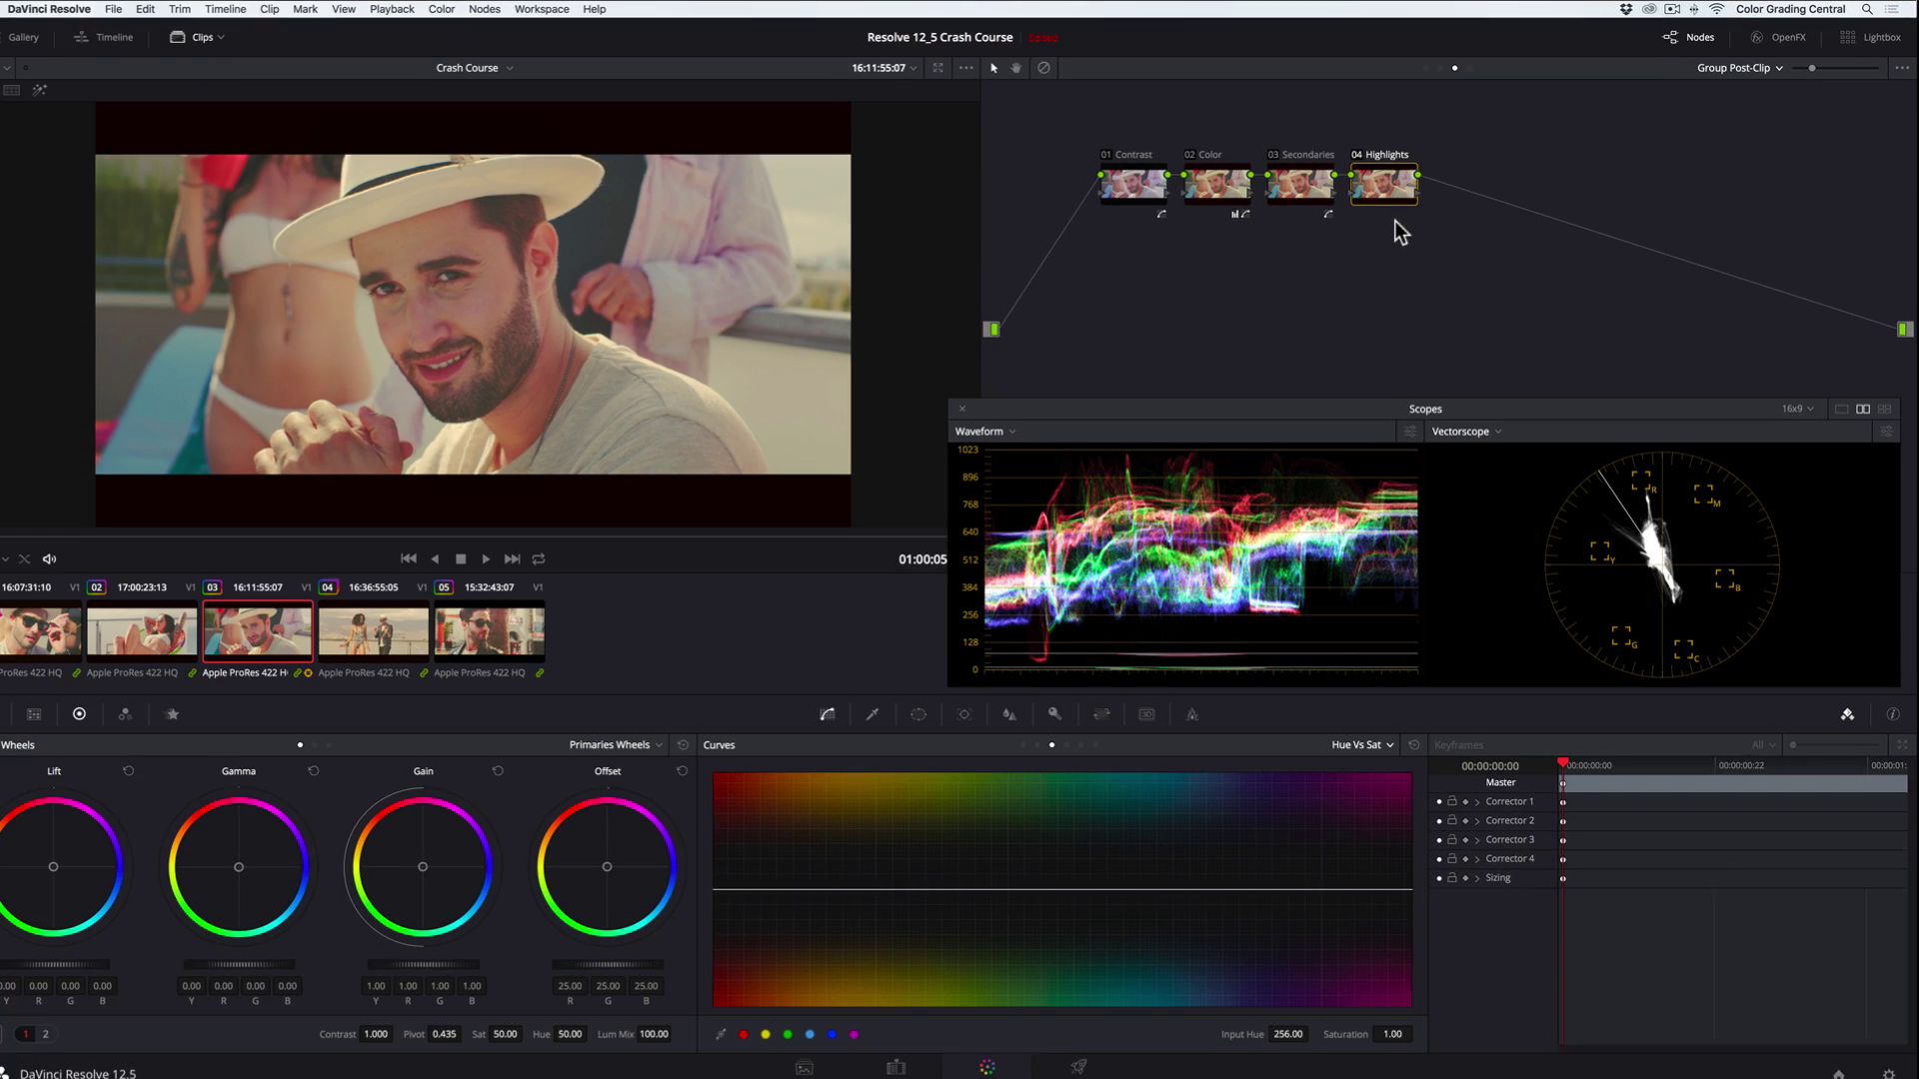
# - On the luma-only custom curve, pull down the white point and slightly lift the midtones
pyautogui.click(1387, 745)
pyautogui.click(1385, 767)
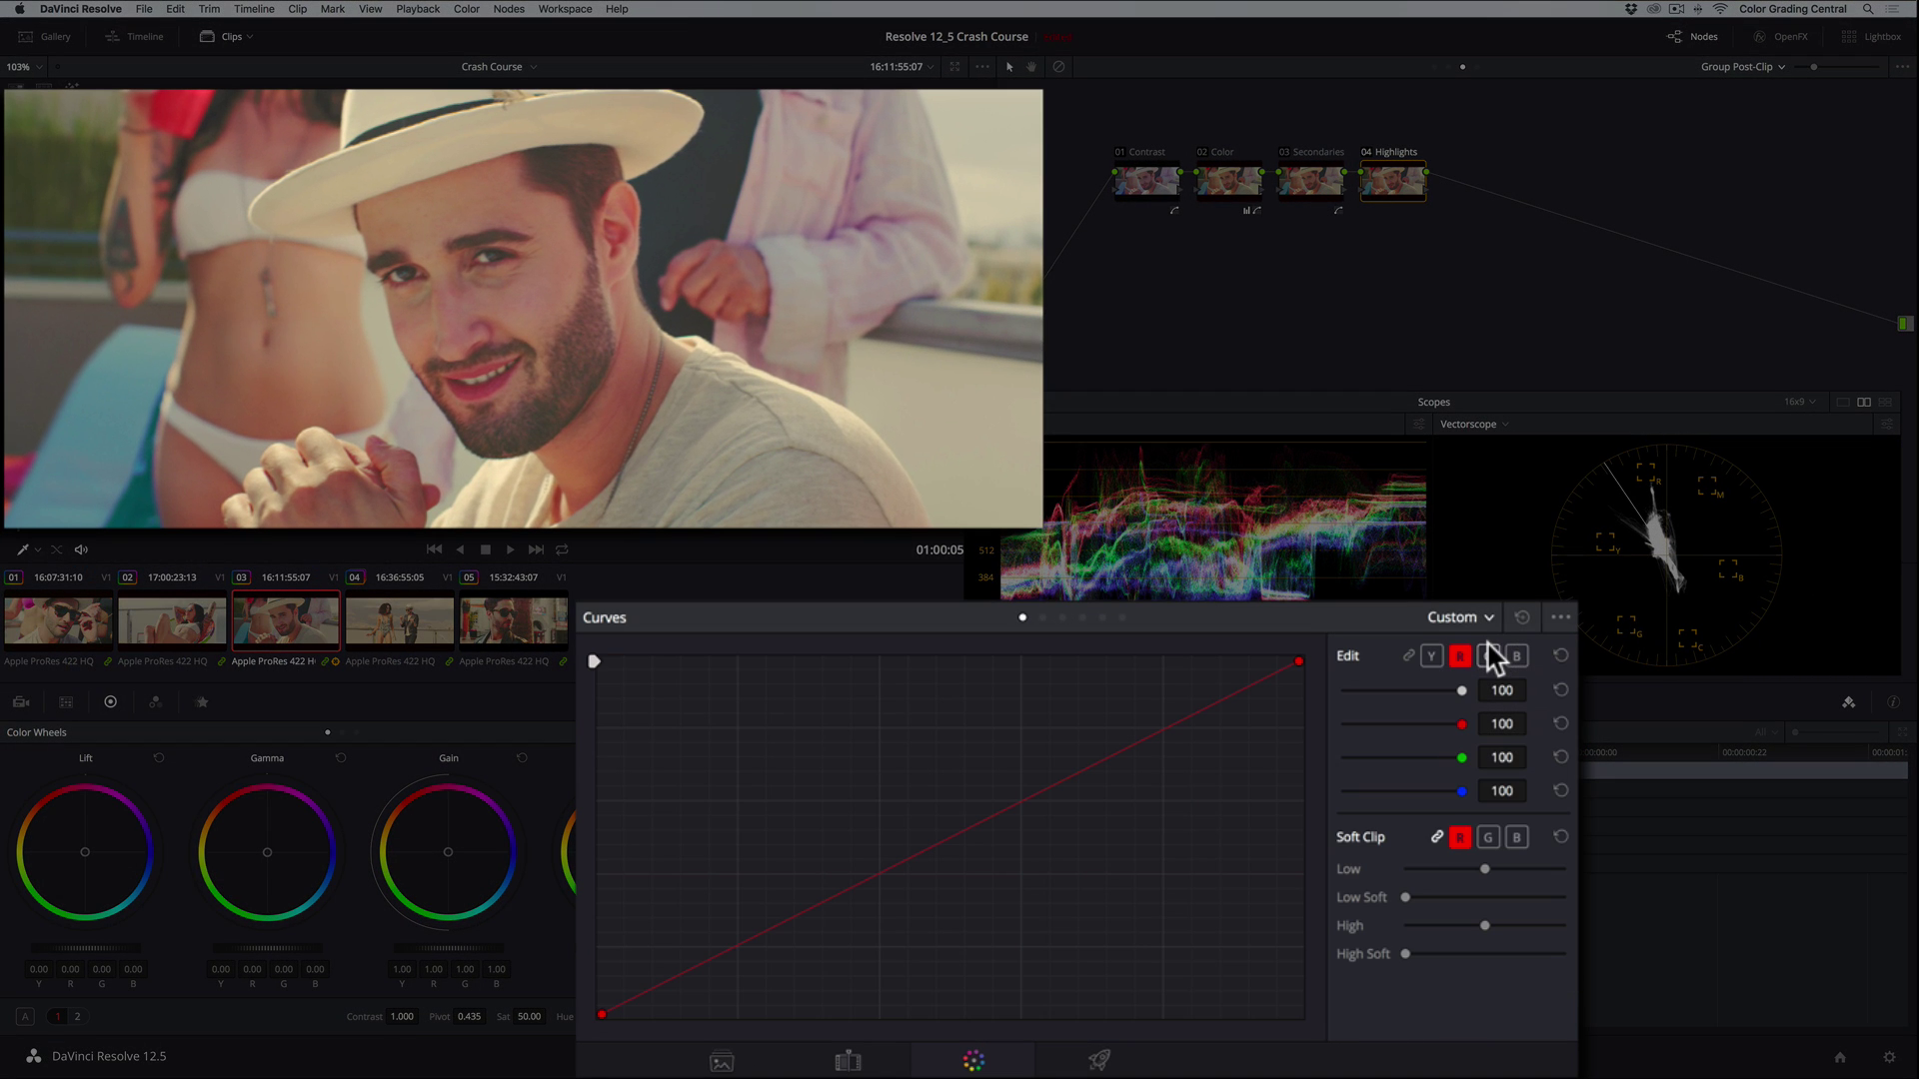
pyautogui.click(1432, 657)
pyautogui.moveTo(1298, 662); pyautogui.dragTo(1300, 726)
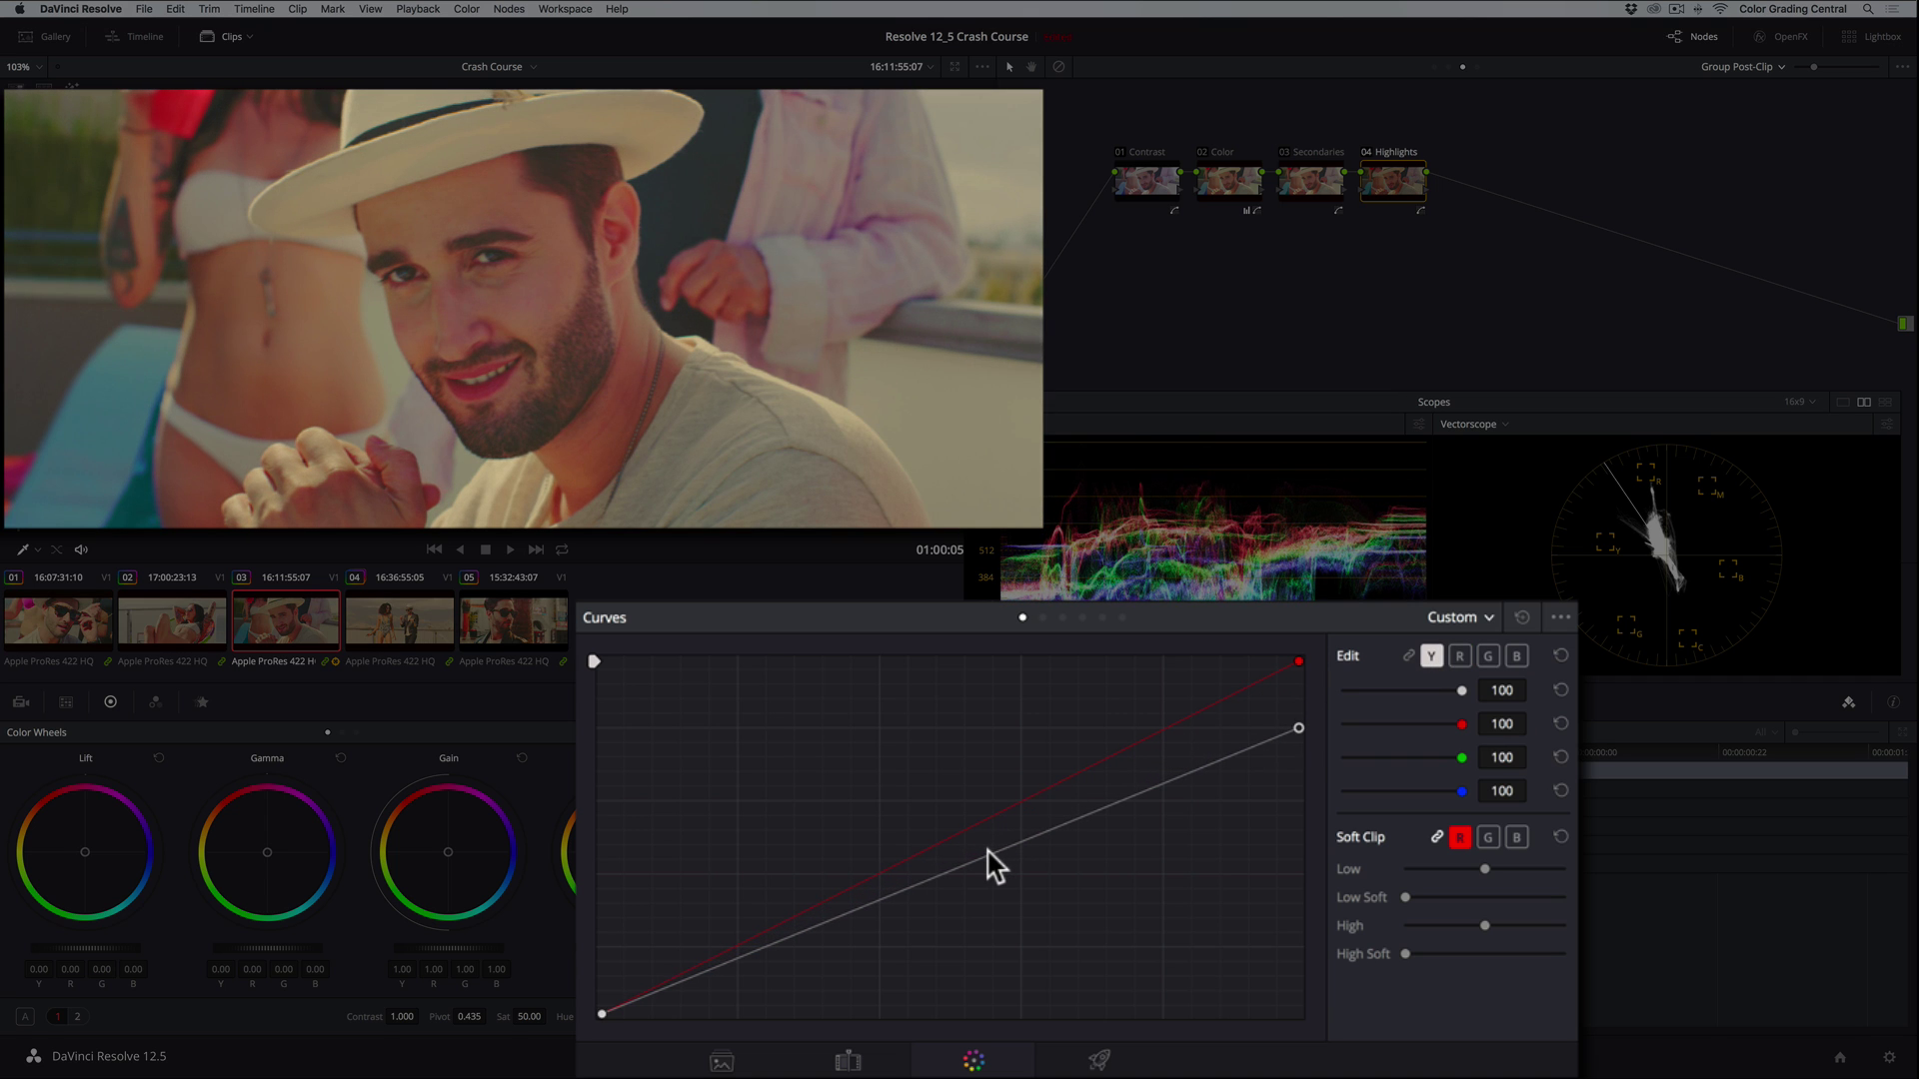
pyautogui.moveTo(987, 852); pyautogui.dragTo(988, 843)
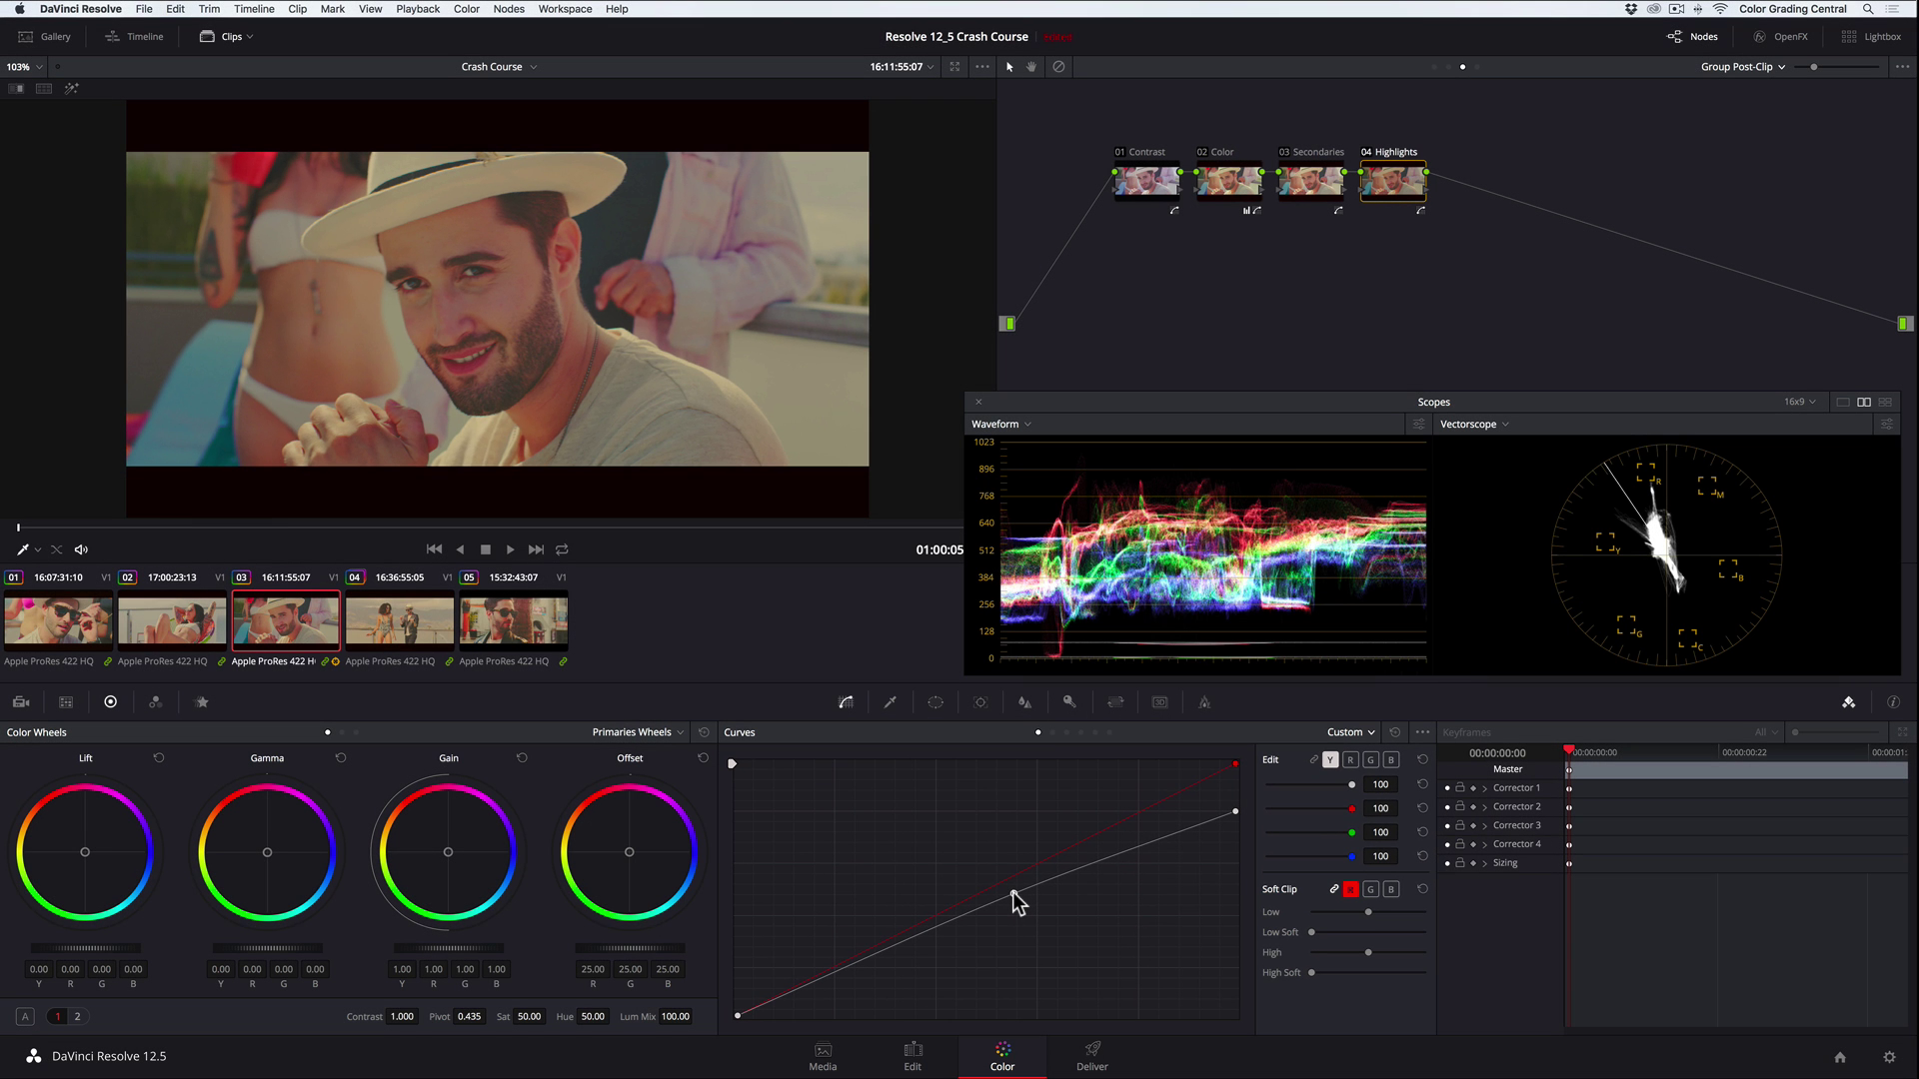
# - On the Deliver page, choose the YouTube 1080p render preset
pyautogui.click(1092, 1051)
pyautogui.click(978, 401)
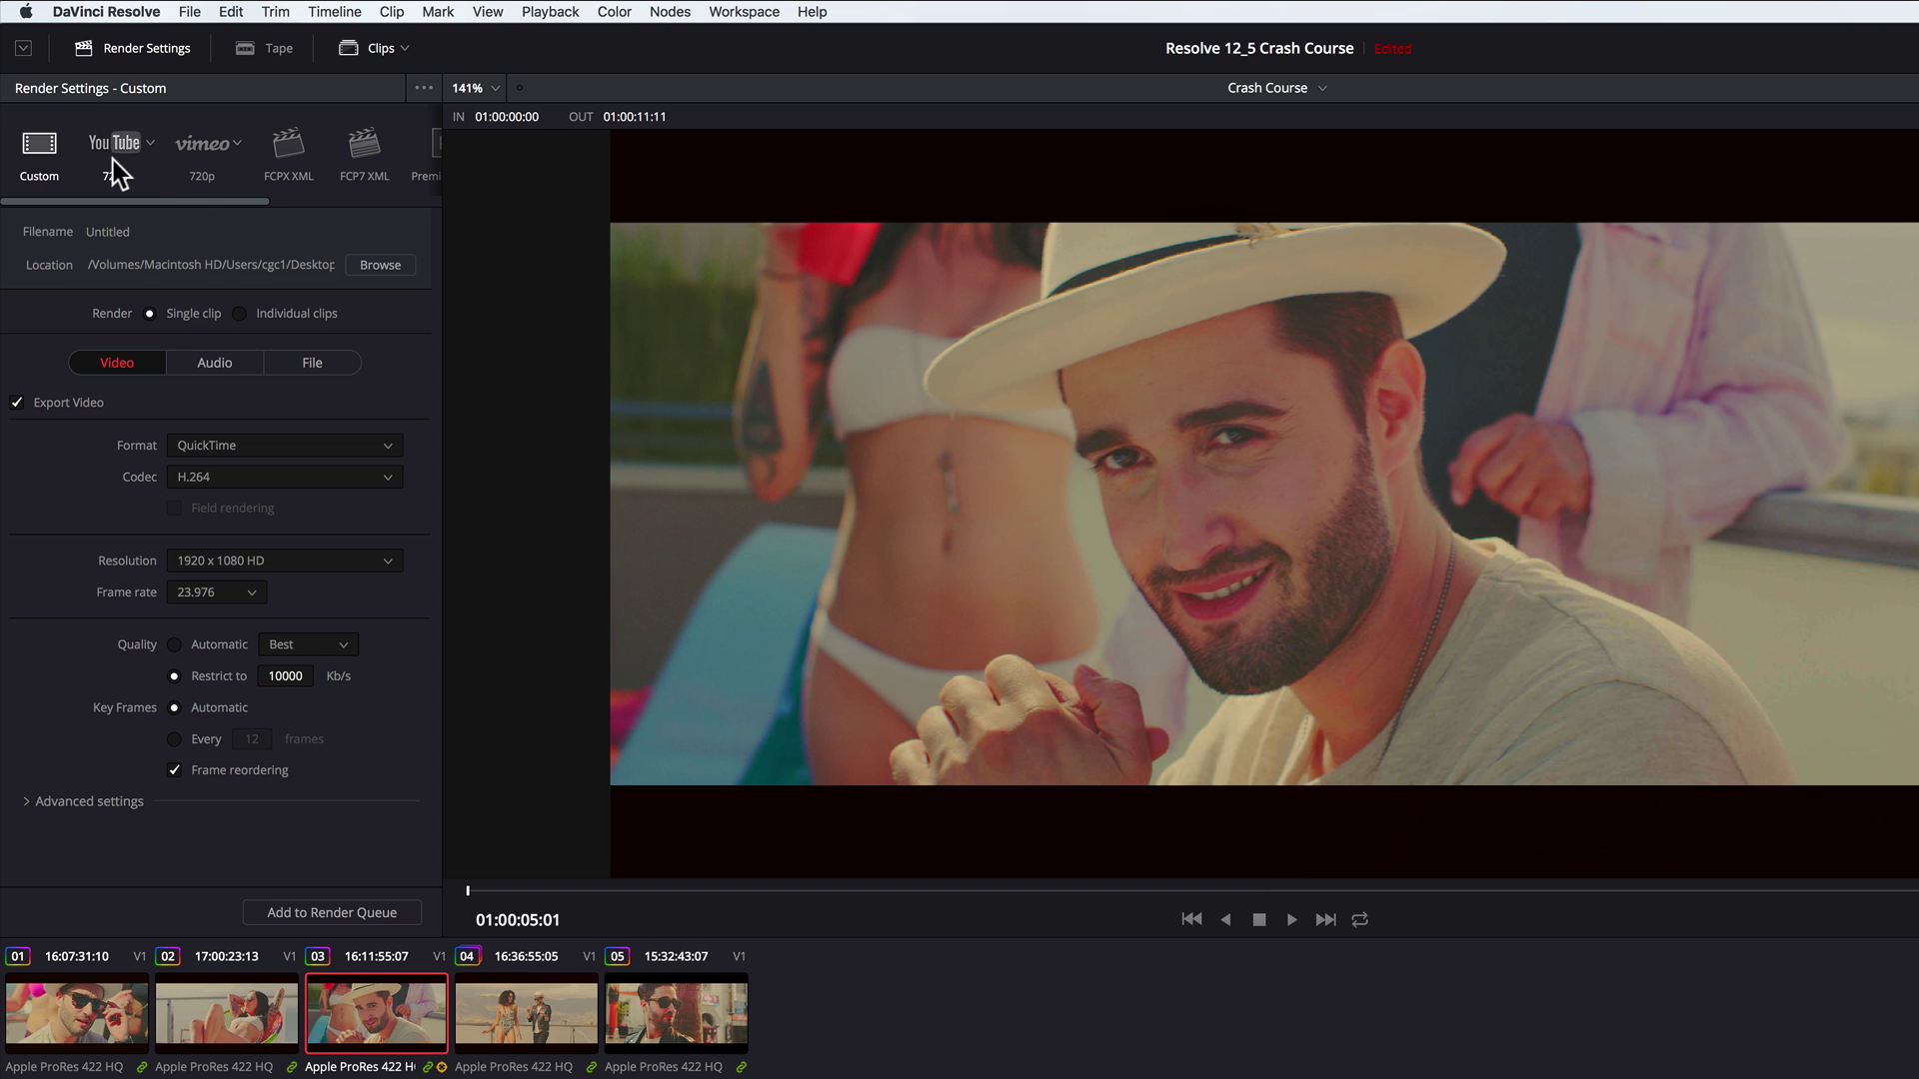
pyautogui.click(110, 150)
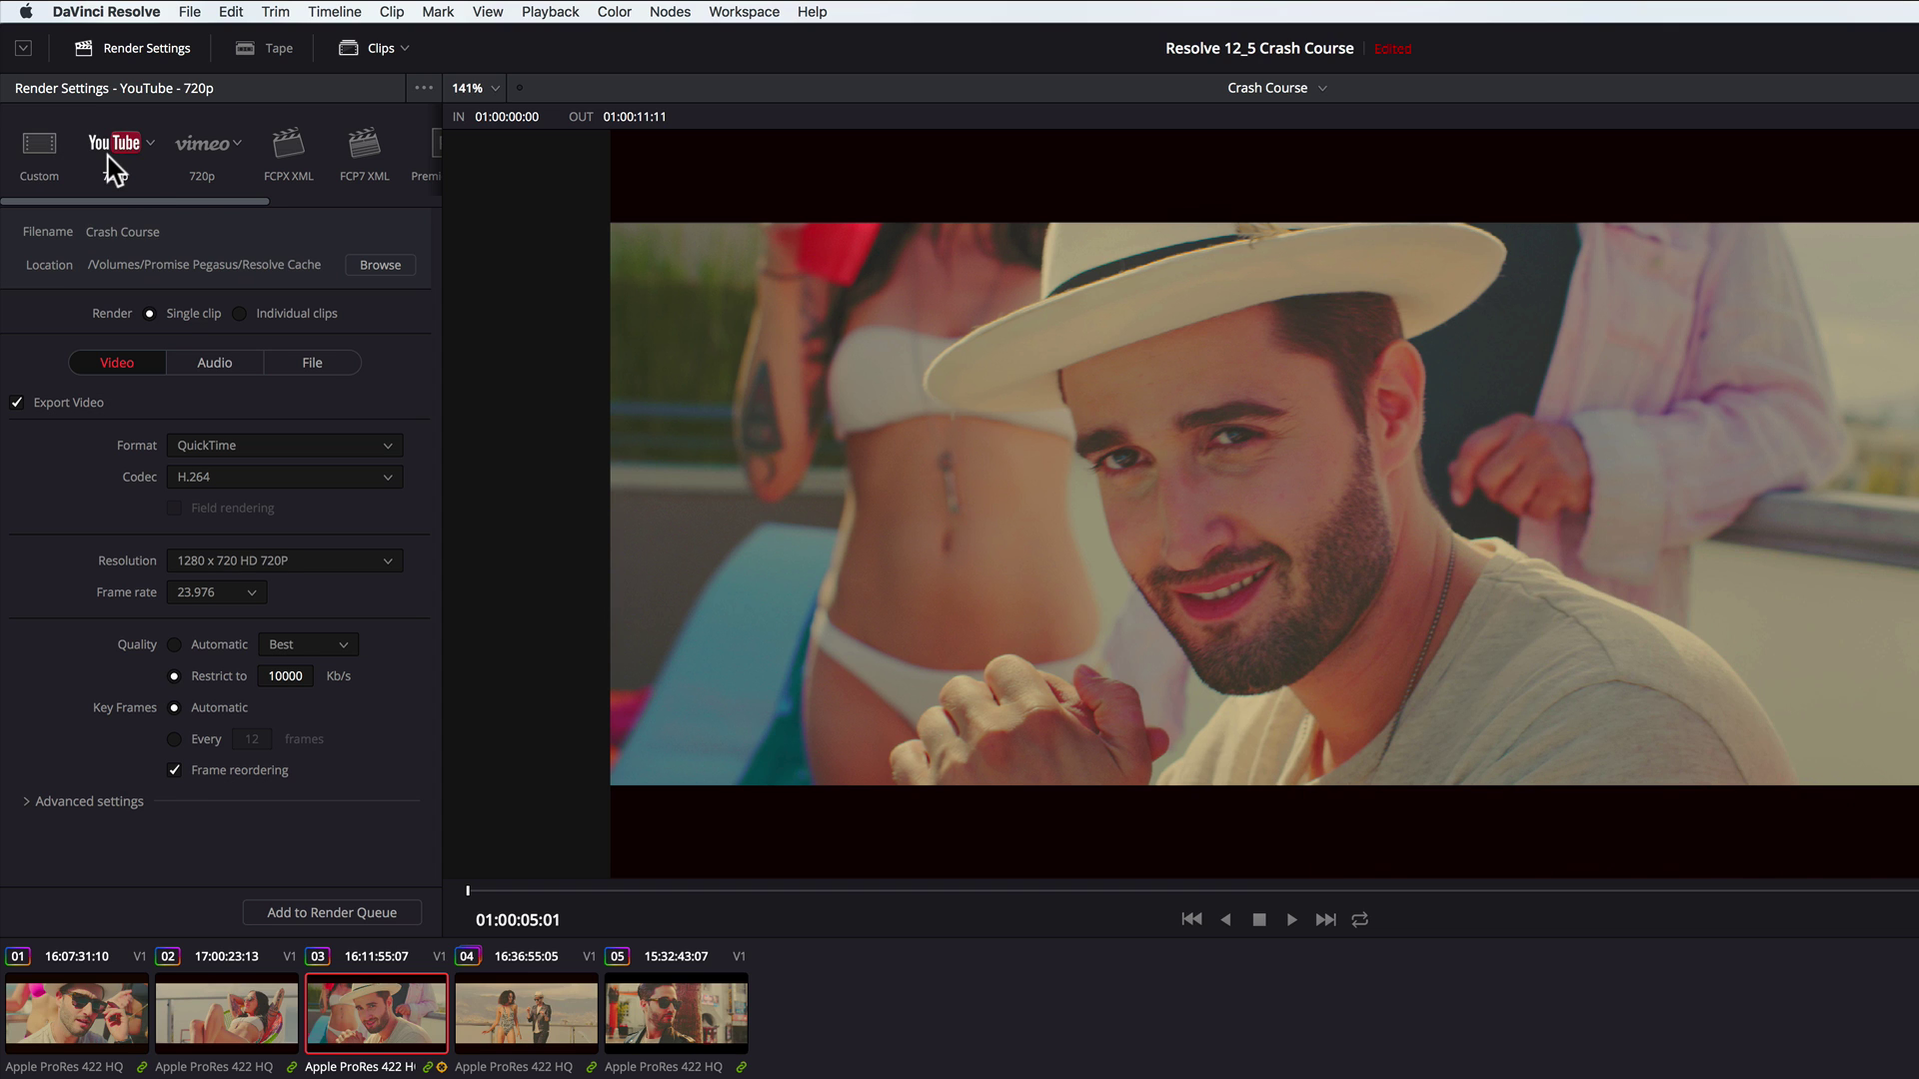
pyautogui.click(150, 143)
pyautogui.click(136, 194)
# - Set the render location to the Desktop and add the job to the render queue
pyautogui.click(378, 265)
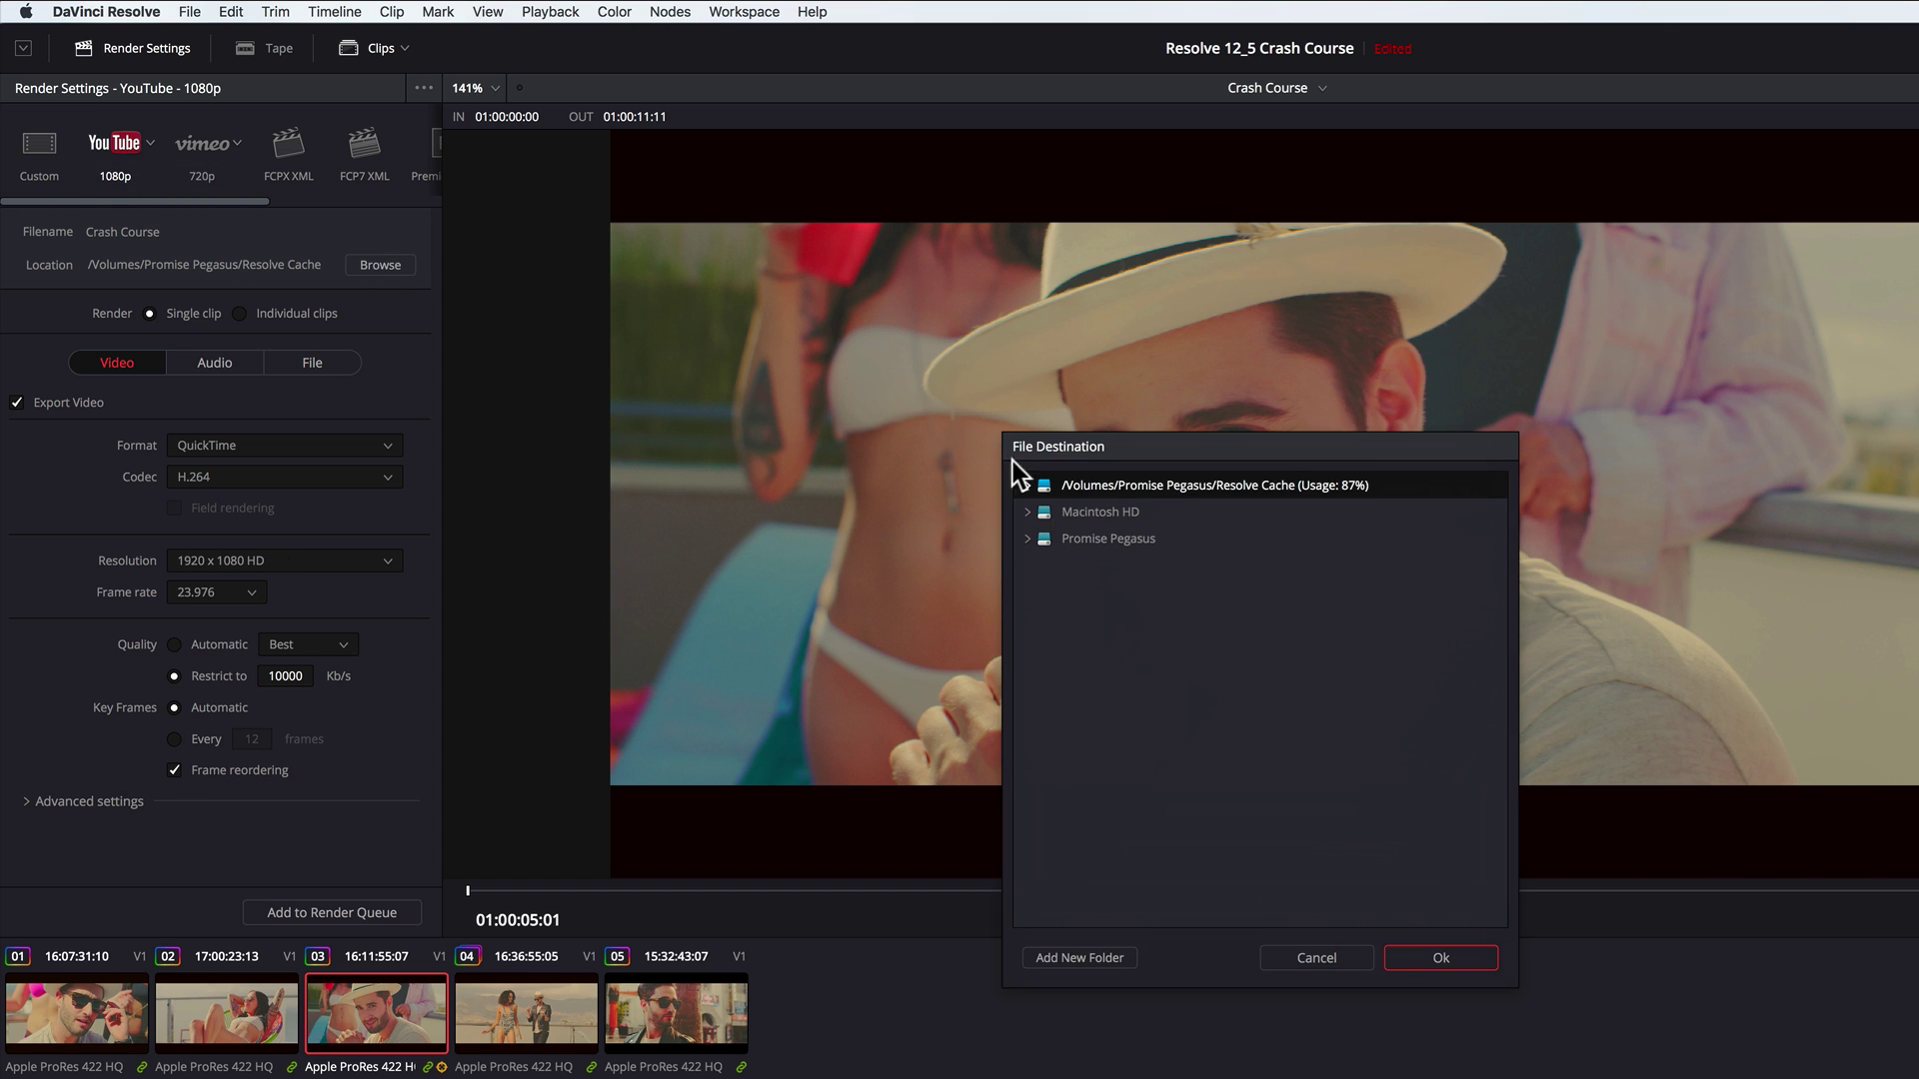
pyautogui.doubleClick(1067, 512)
pyautogui.doubleClick(1071, 673)
pyautogui.doubleClick(1077, 697)
pyautogui.doubleClick(1080, 736)
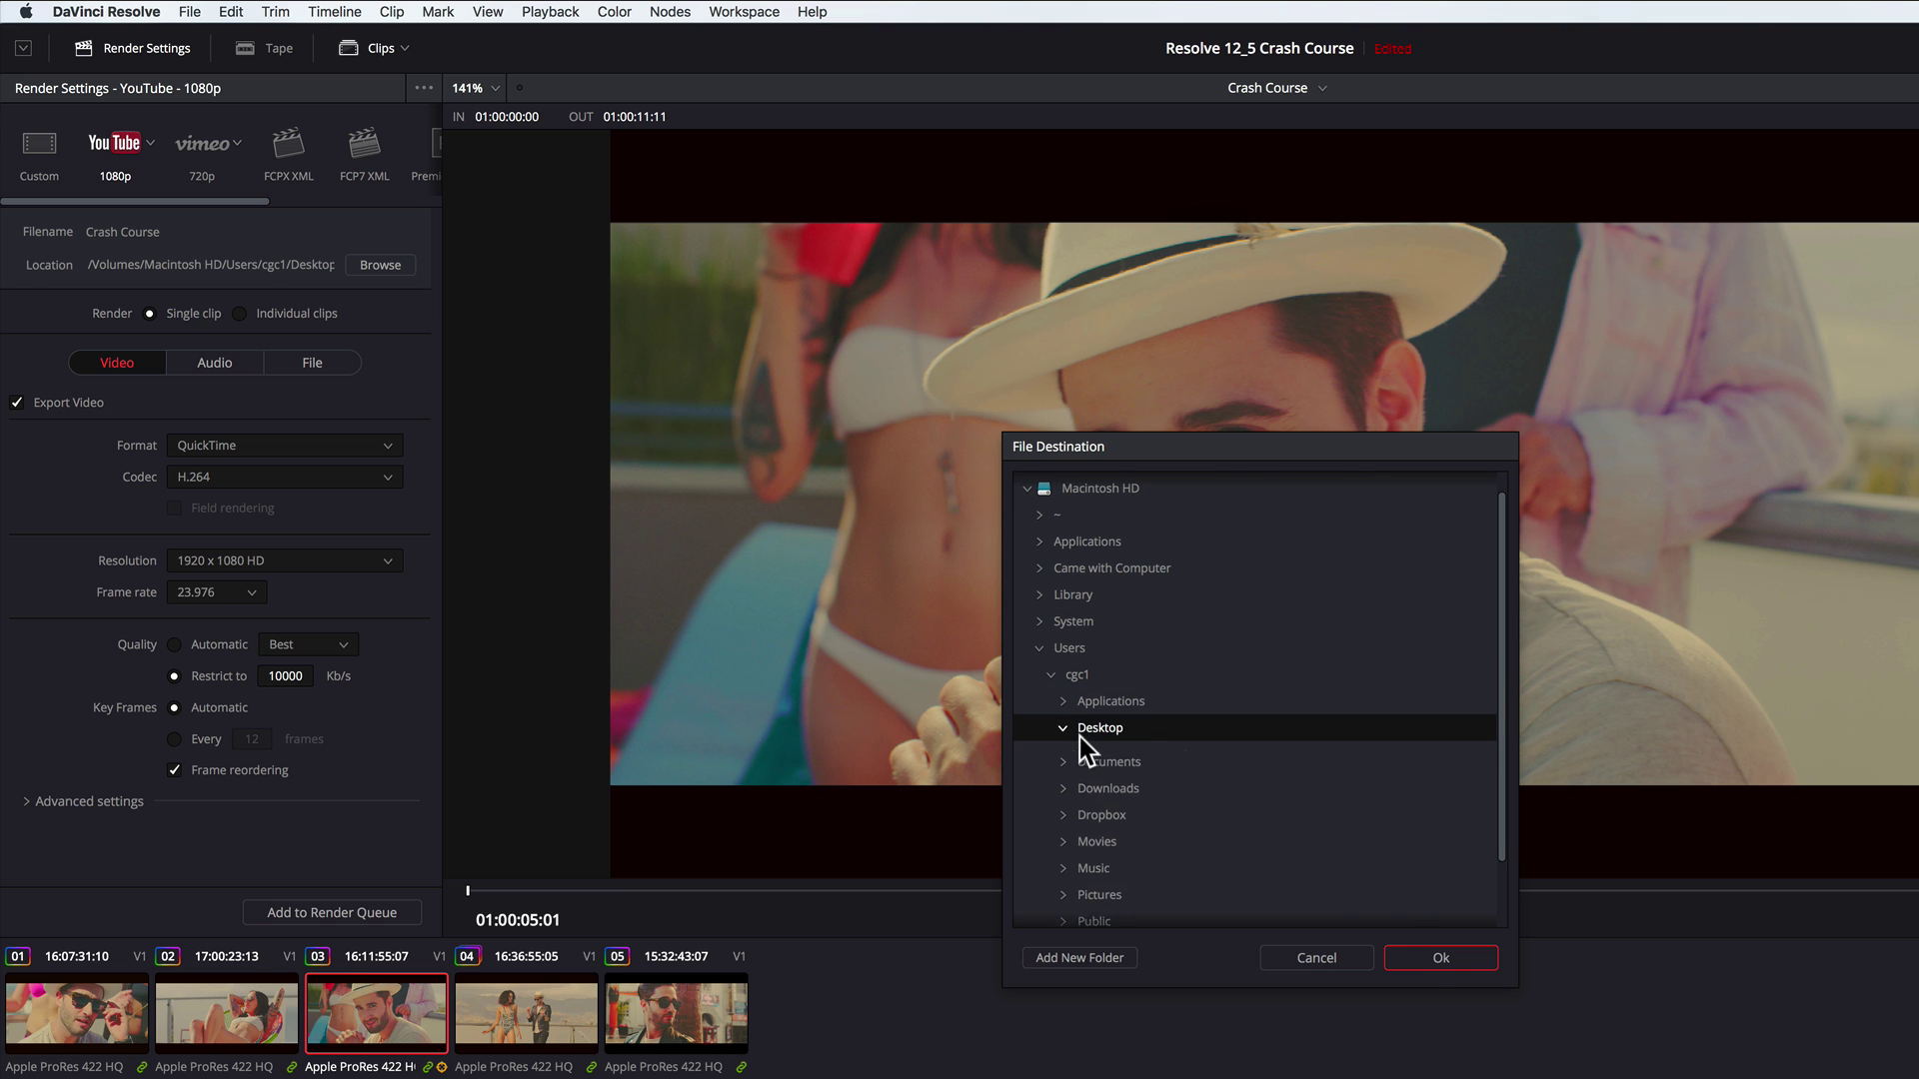
pyautogui.click(1423, 959)
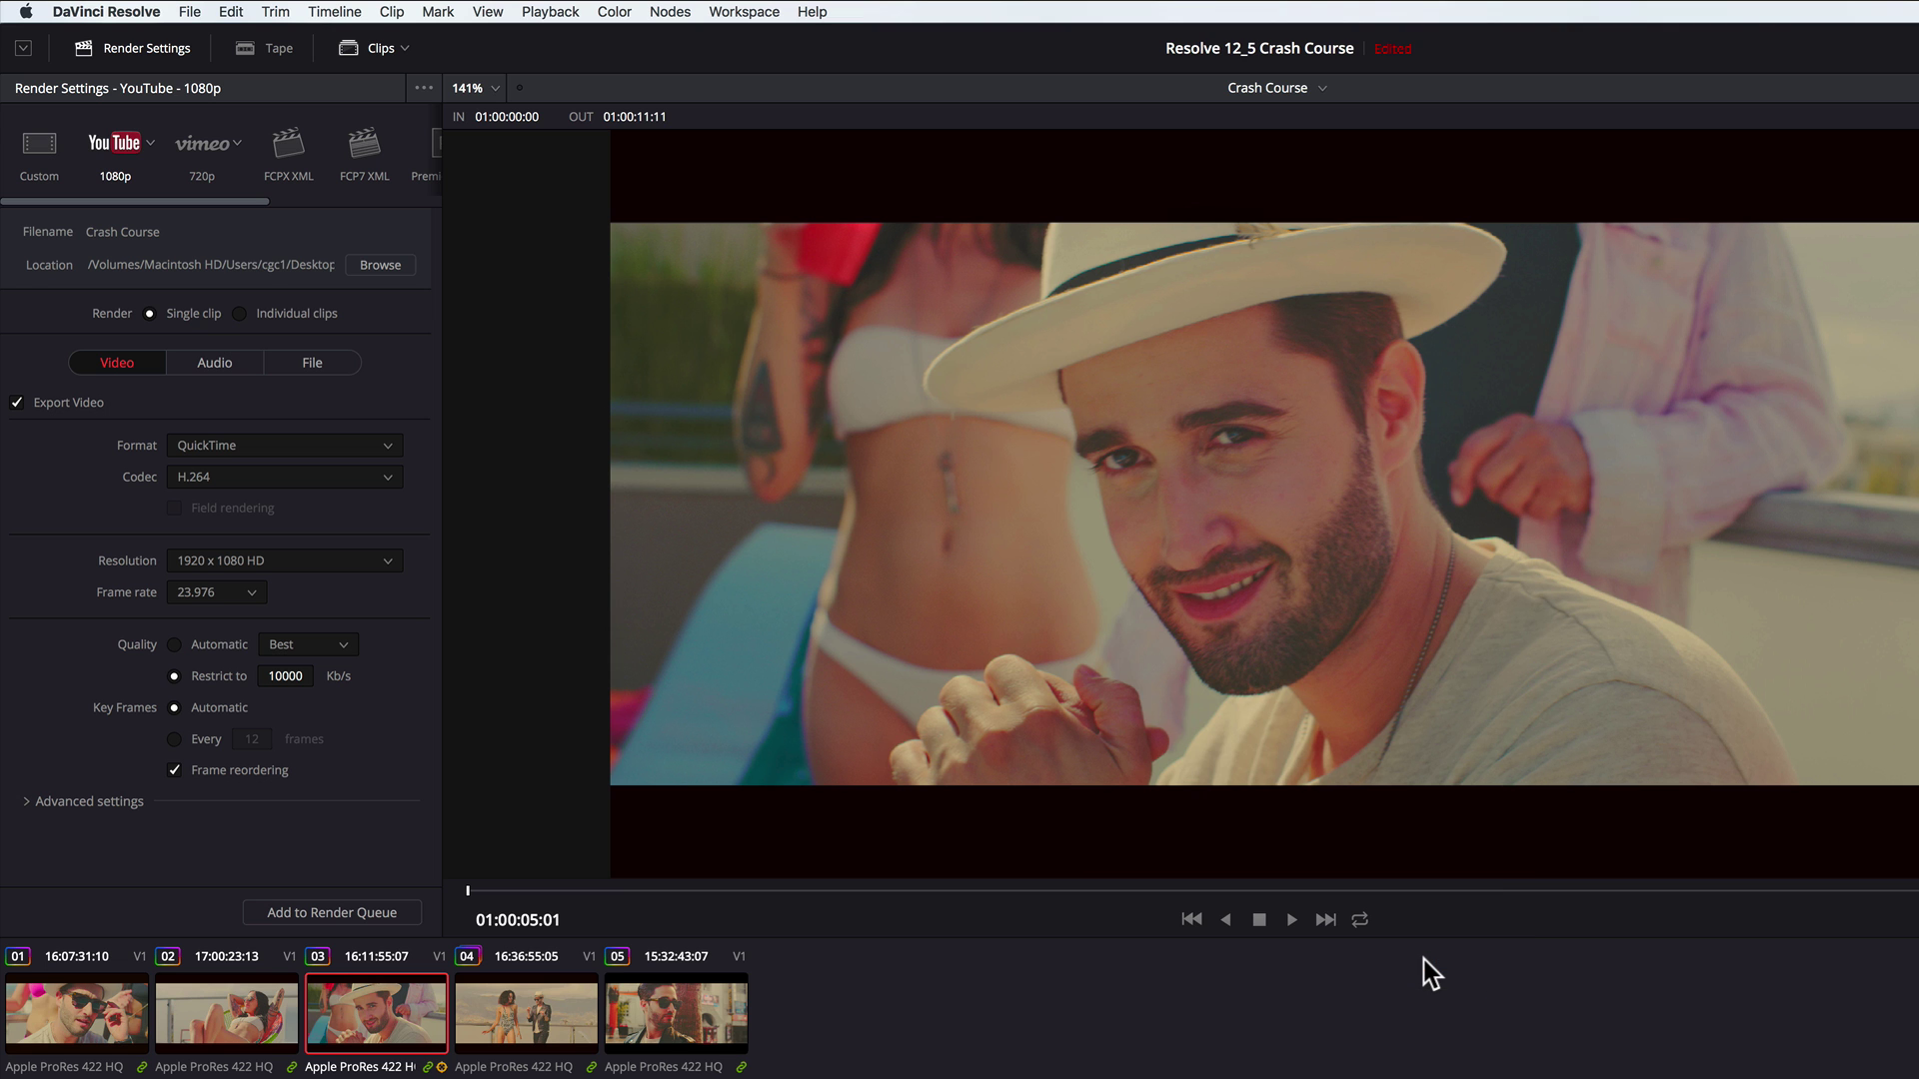
pyautogui.click(362, 913)
pyautogui.click(1789, 909)
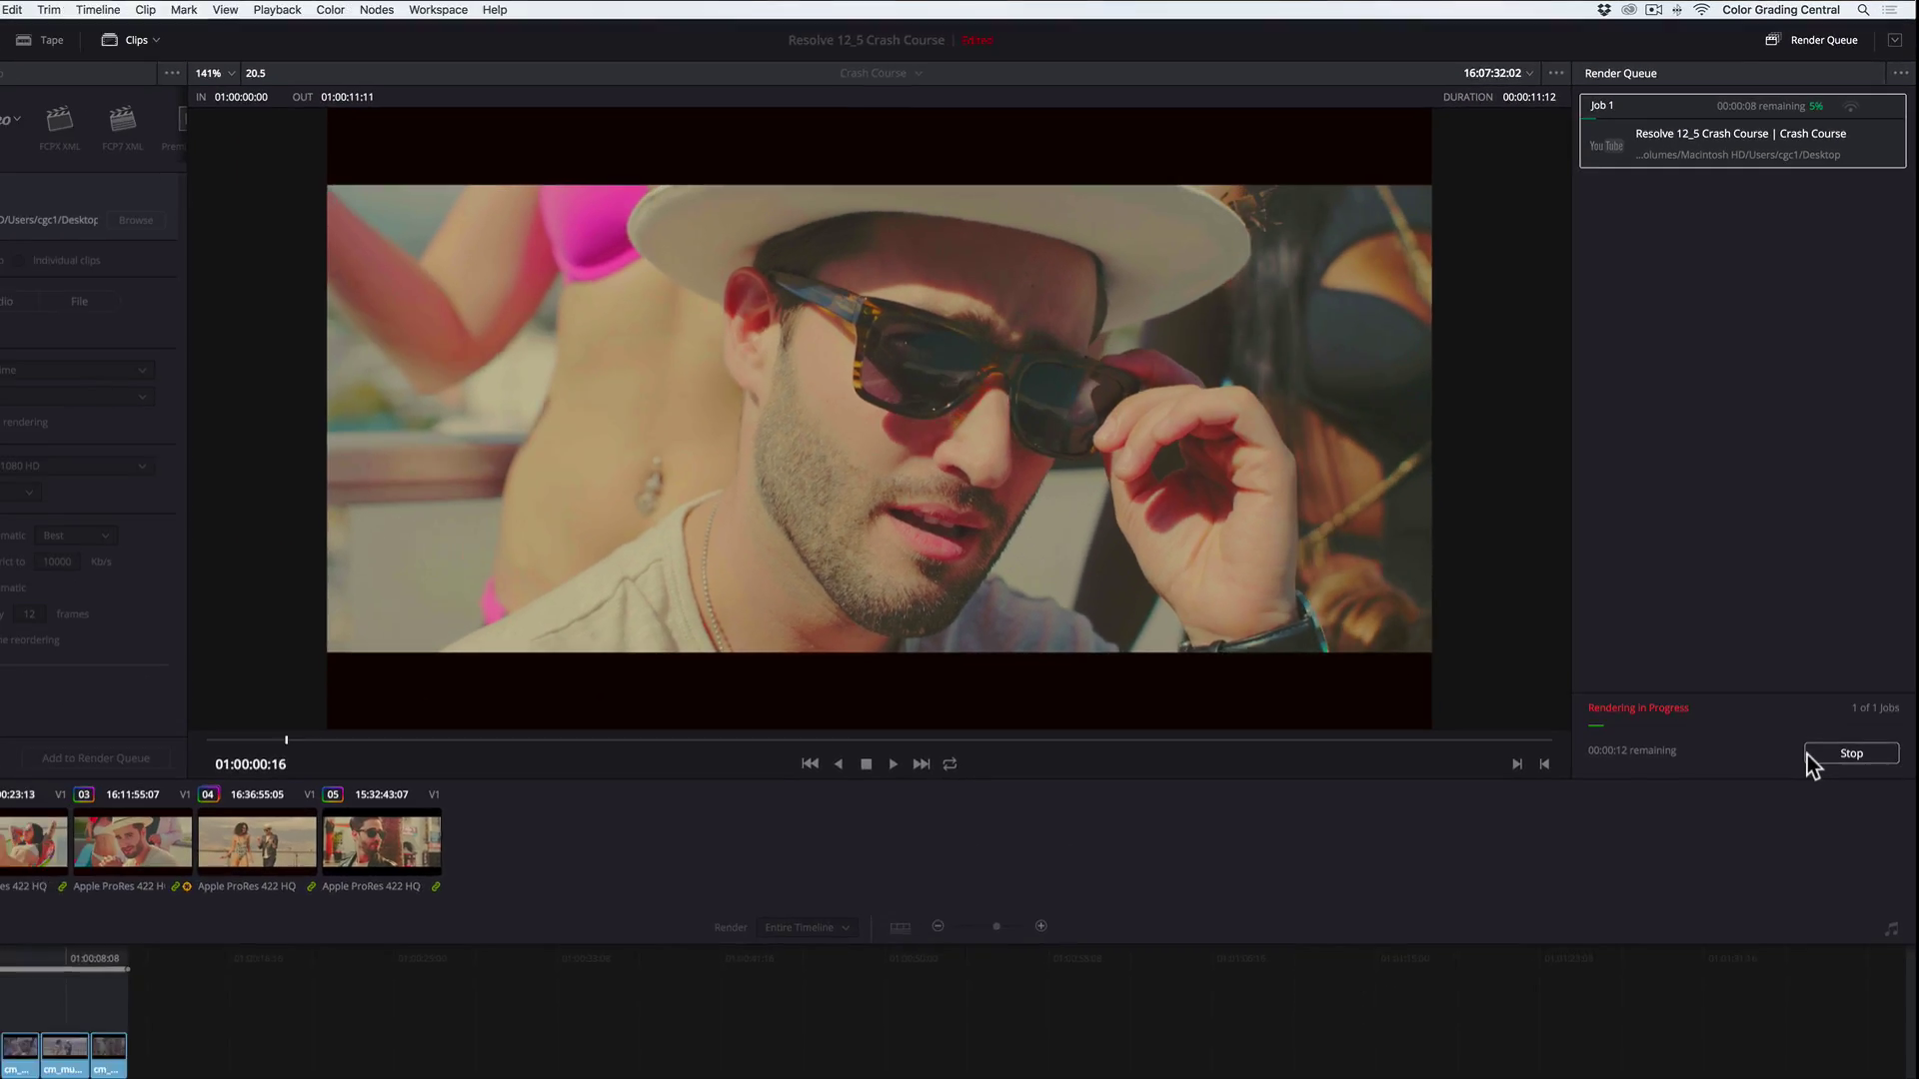